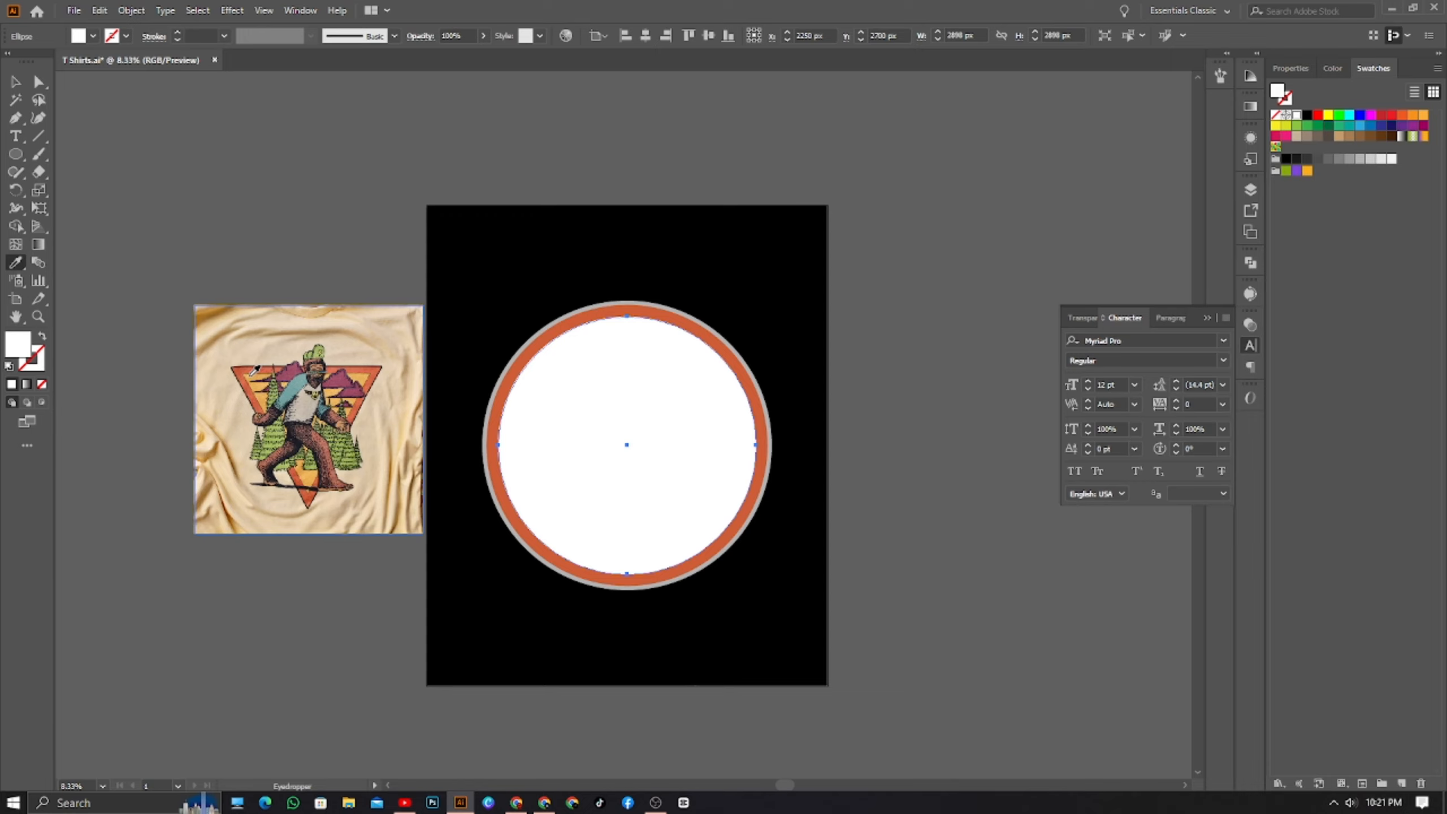
- Fill the inner circle with the yellow-orange sampled from the triangle in the reference T-shirt artwork
click(252, 374)
scroll(256, 388, up, 5)
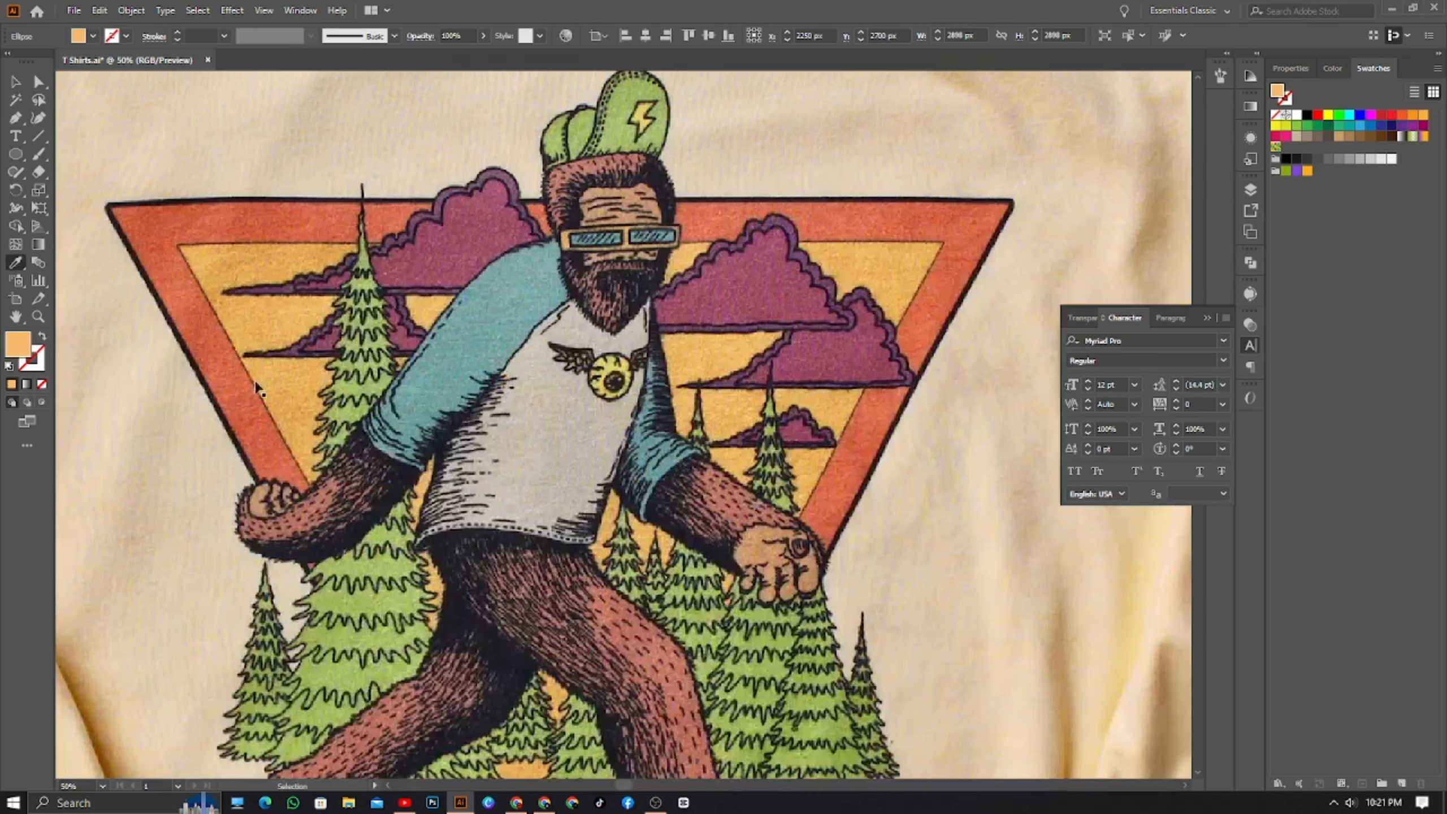
scroll(407, 383, down, 6)
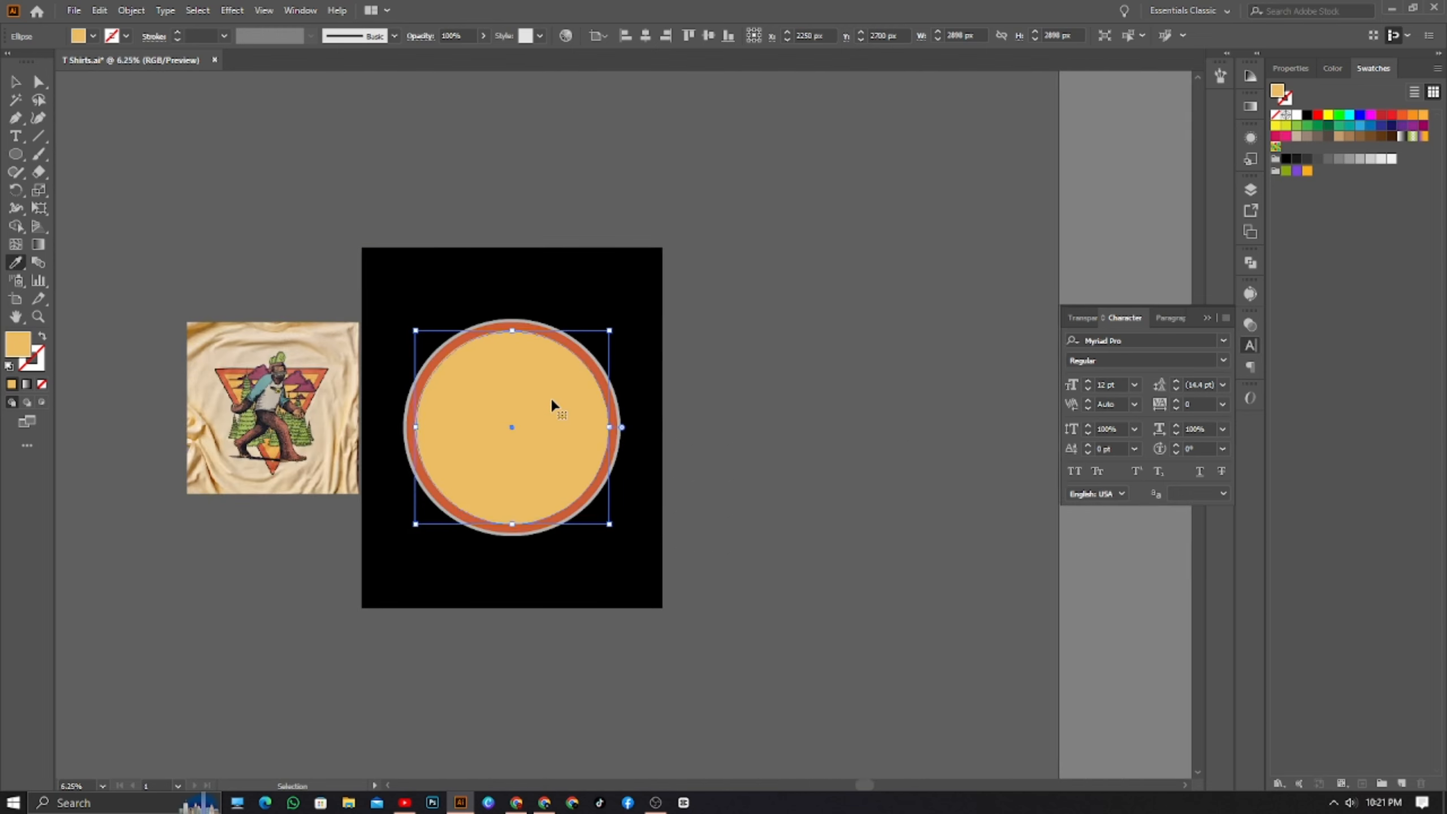
scroll(552, 400, right, 1)
click(15, 82)
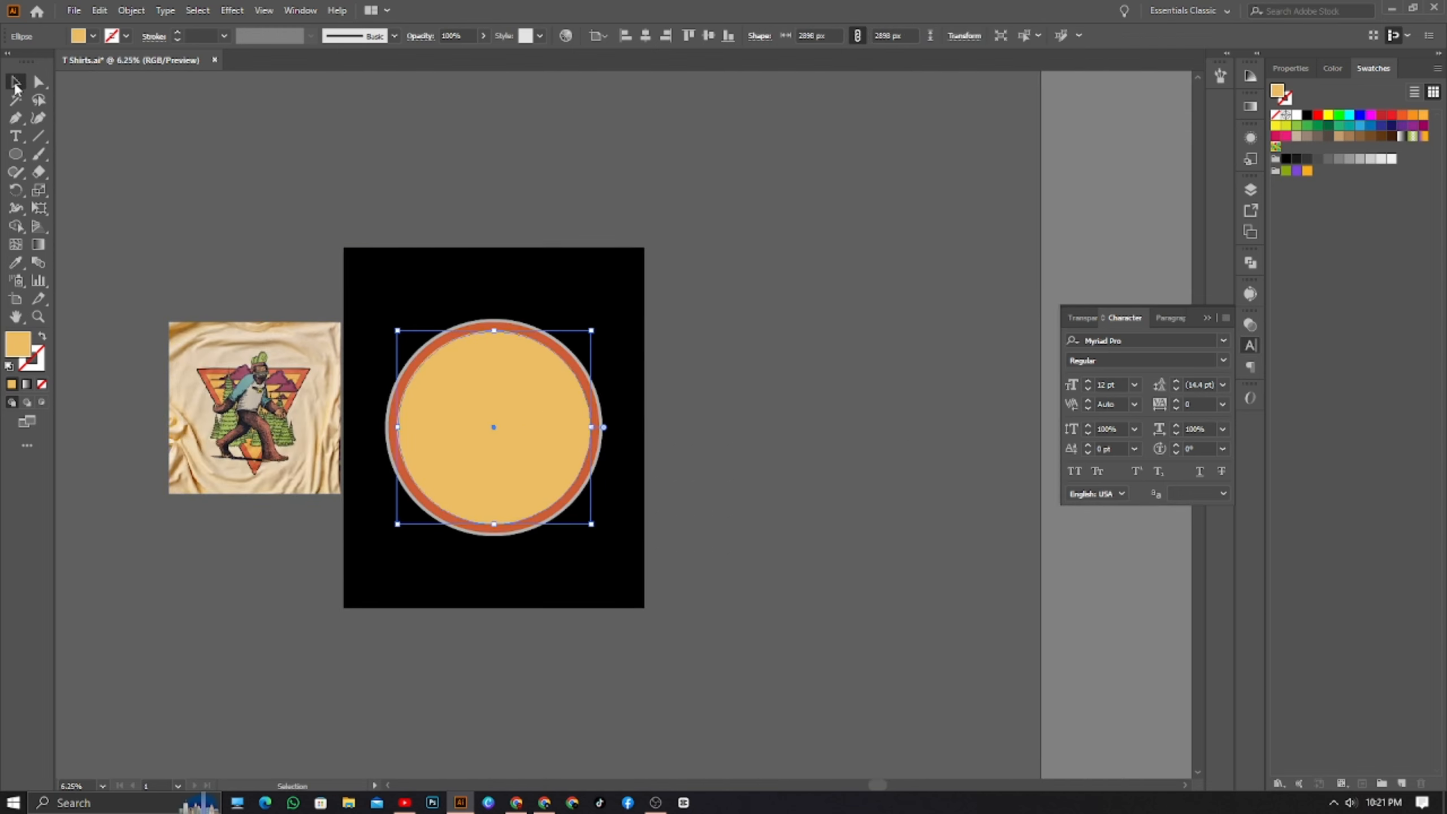
drag(731, 268, 384, 564)
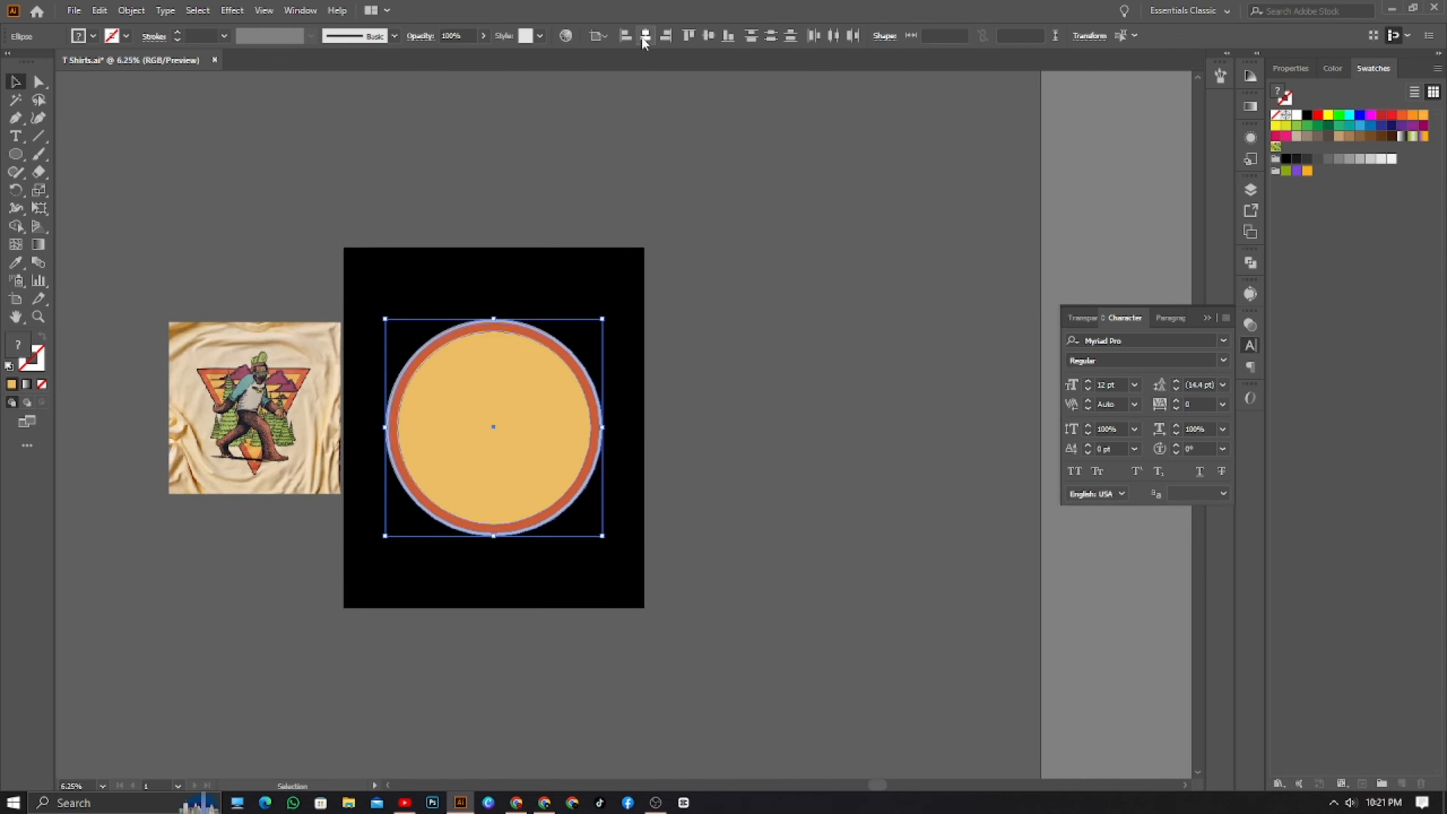
click(784, 422)
scroll(735, 436, left, 2)
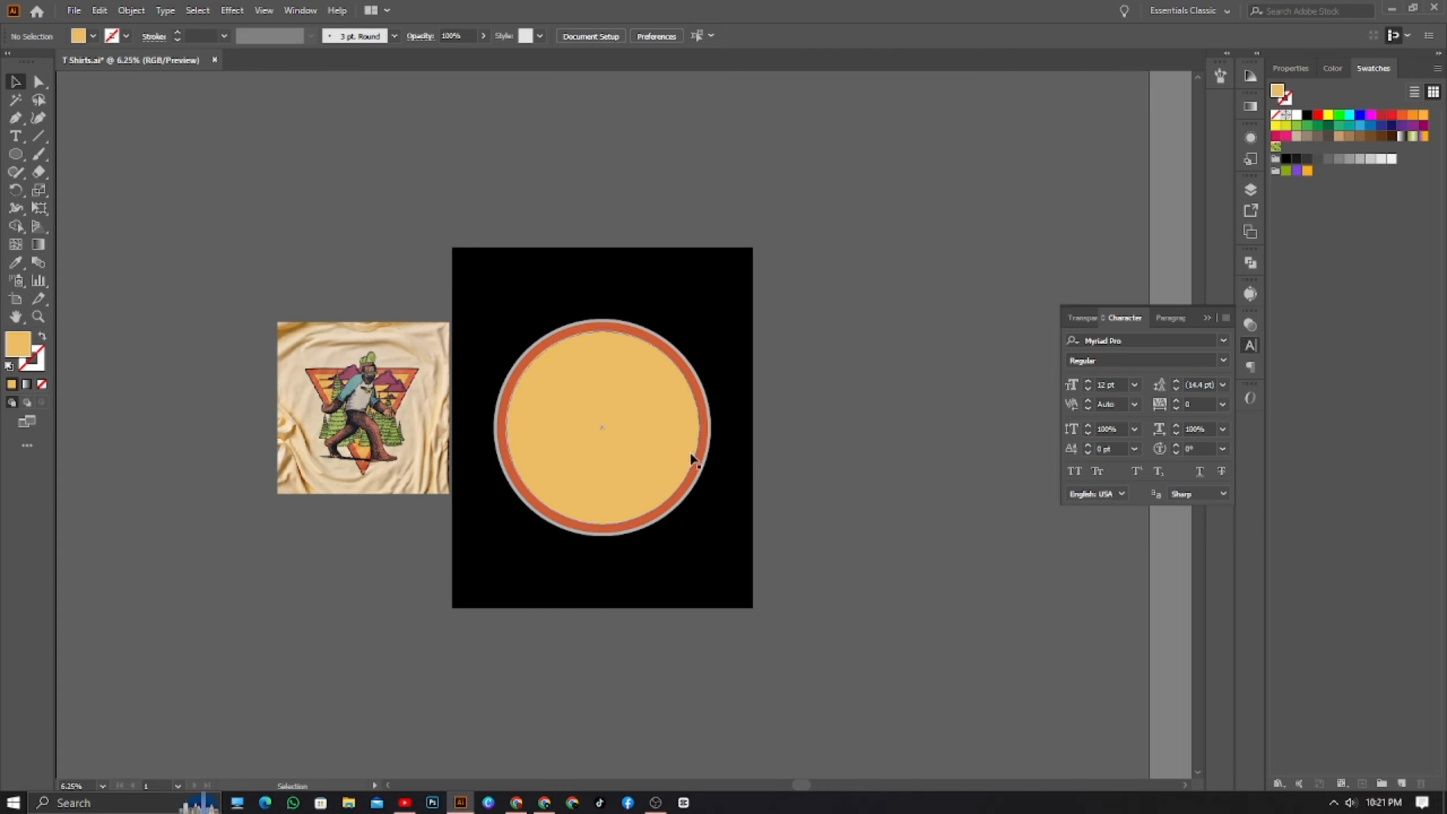
- Scale the grey and orange outer circles down slightly together to narrow the ring around the yellow circle
scroll(691, 455, up, 1)
scroll(737, 351, up, 3)
drag(784, 346, 673, 417)
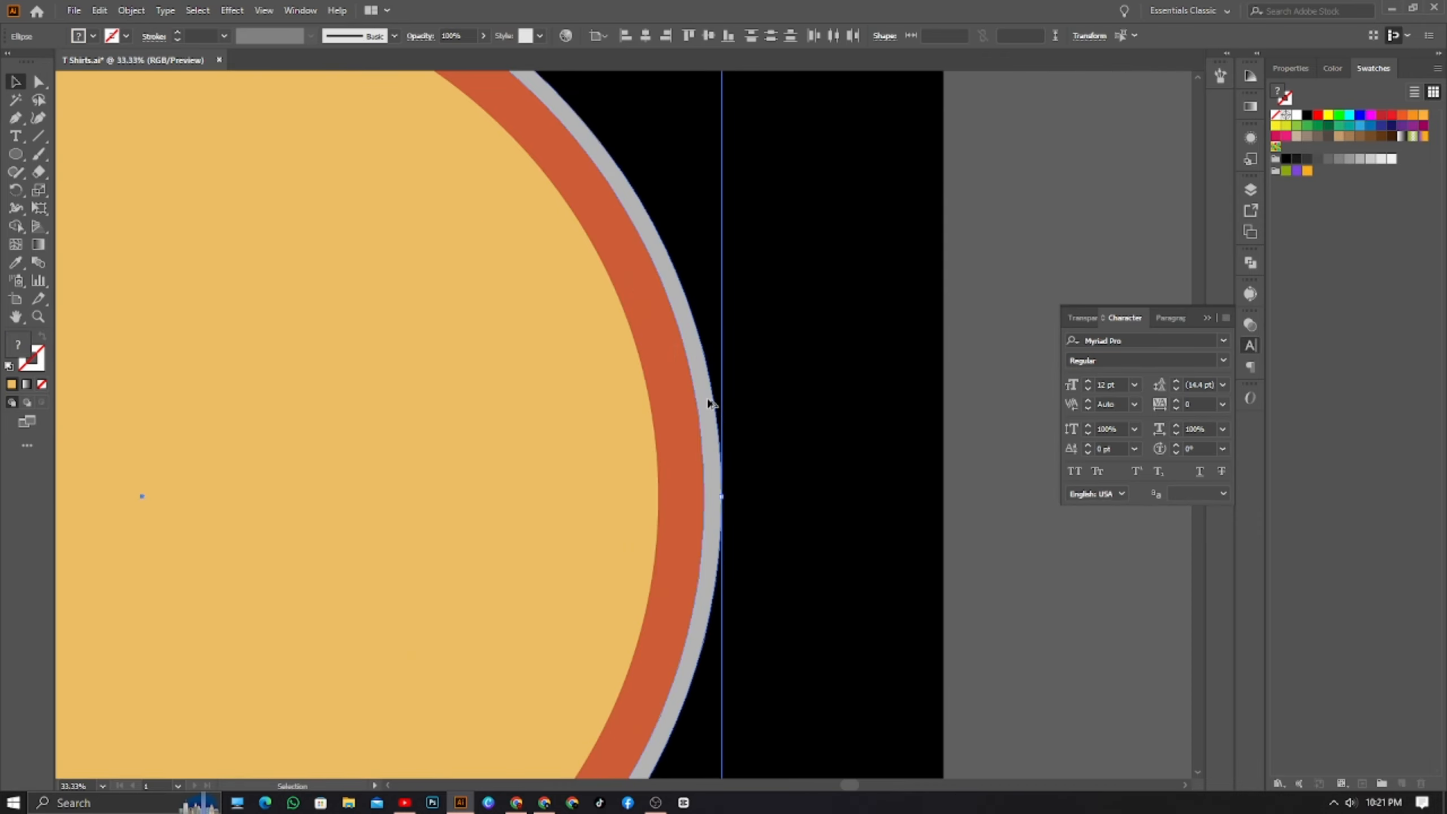
scroll(710, 401, down, 2)
drag(714, 155, 711, 159)
click(860, 188)
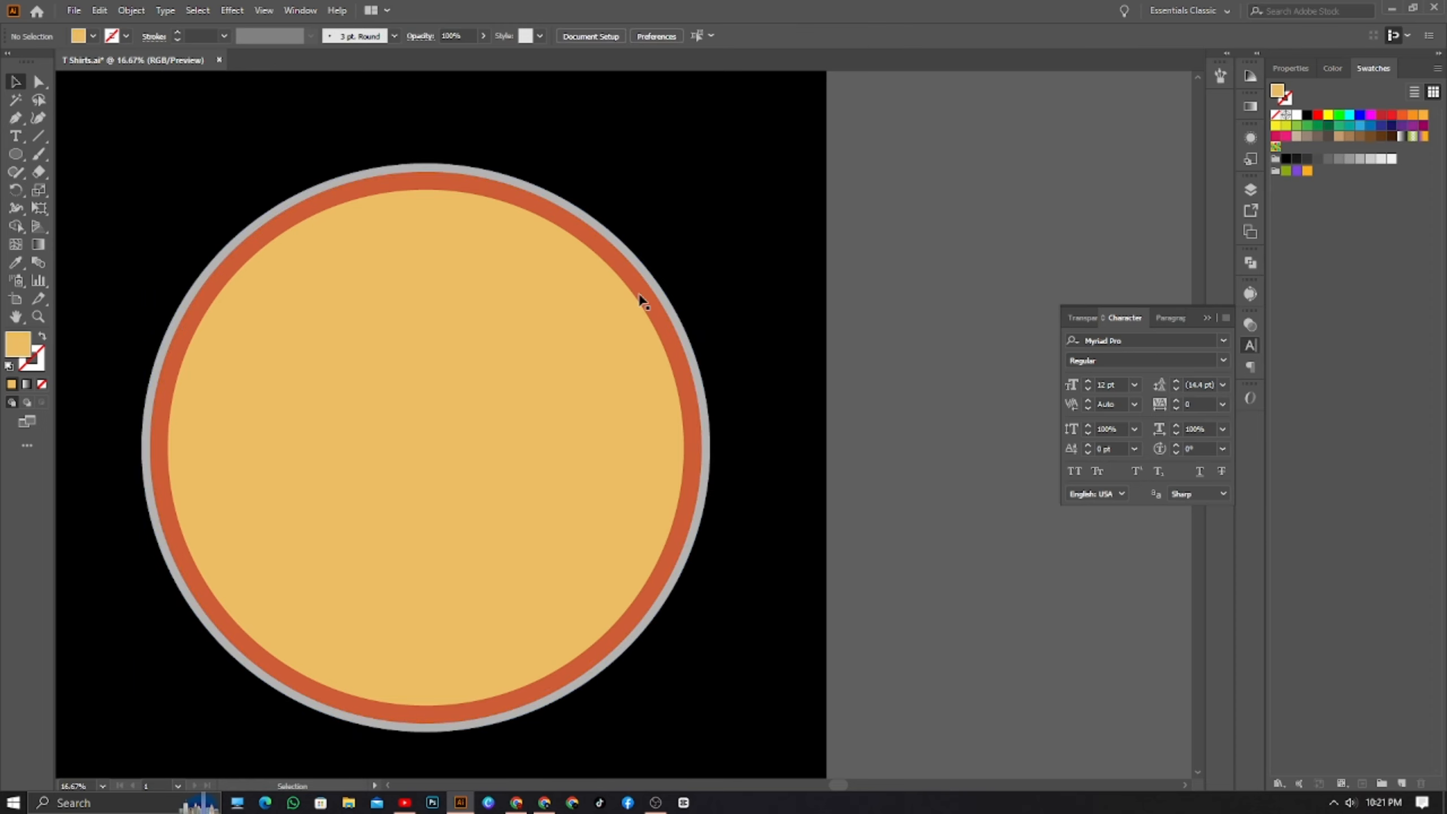
drag(673, 297, 661, 314)
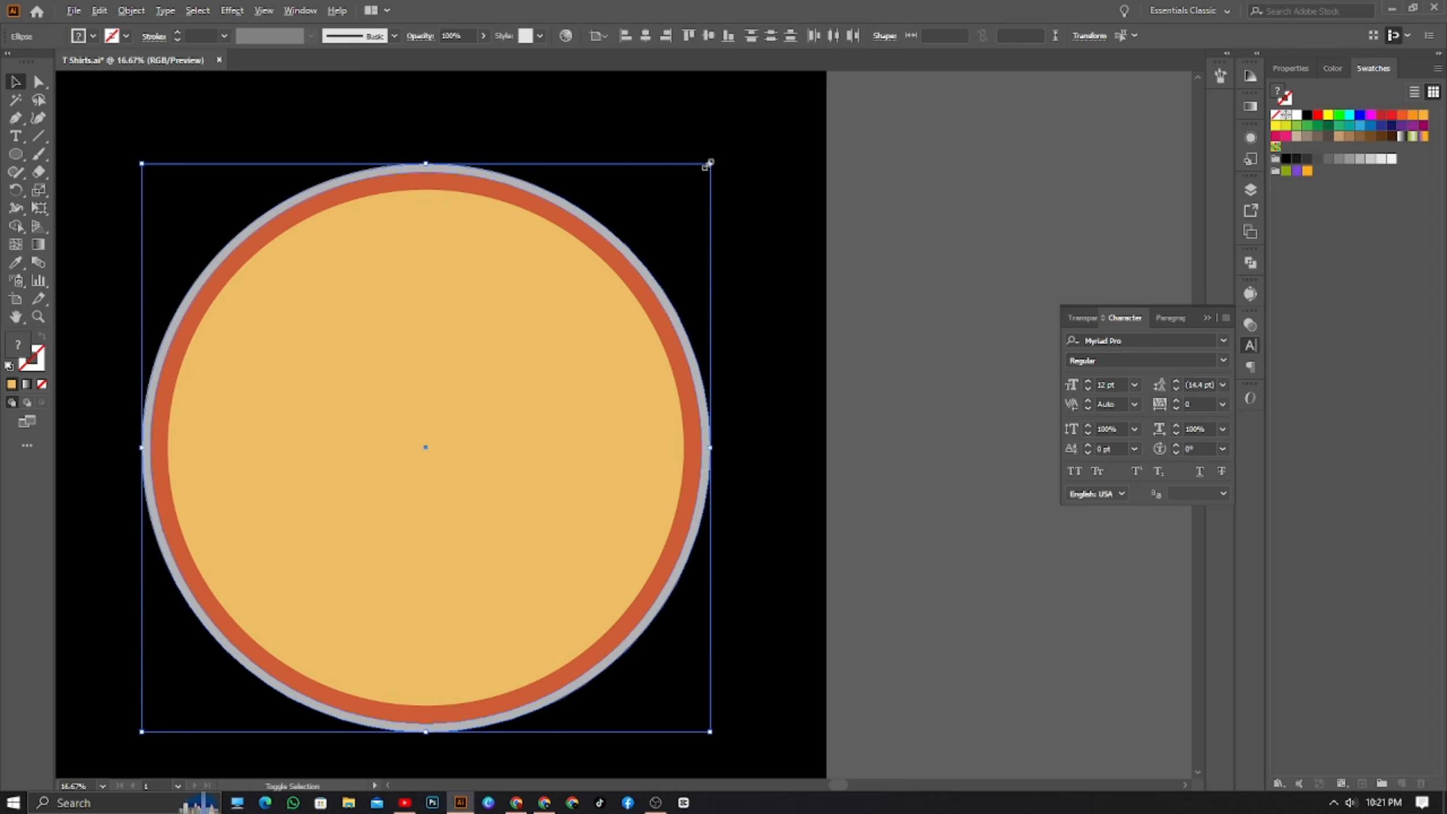
drag(707, 165, 708, 170)
click(963, 190)
- Save the T-shirt document
scroll(863, 618, down, 3)
scroll(855, 617, down, 4)
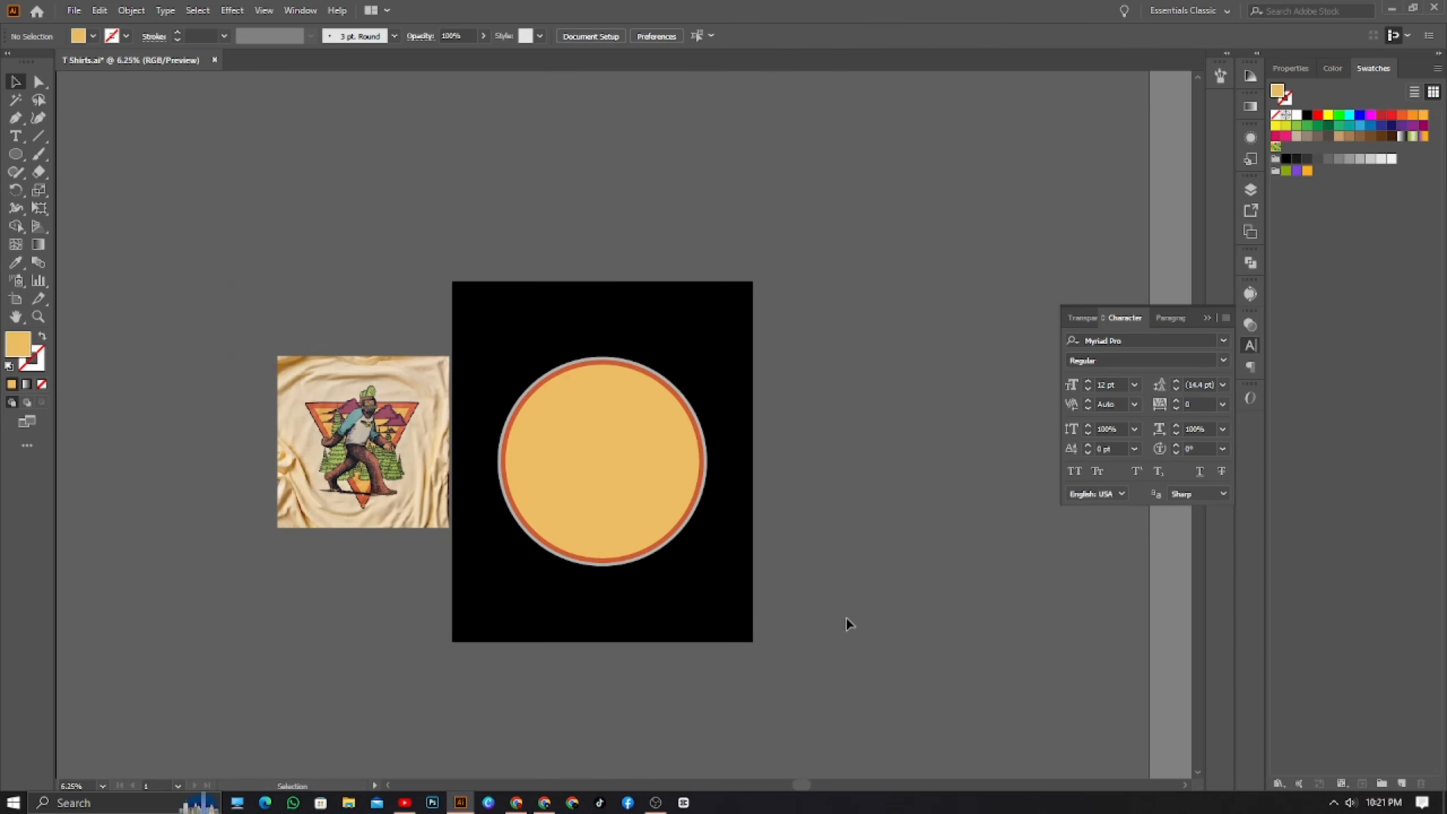
scroll(784, 574, up, 2)
scroll(786, 573, down, 1)
scroll(787, 570, left, 1)
scroll(787, 570, down, 1)
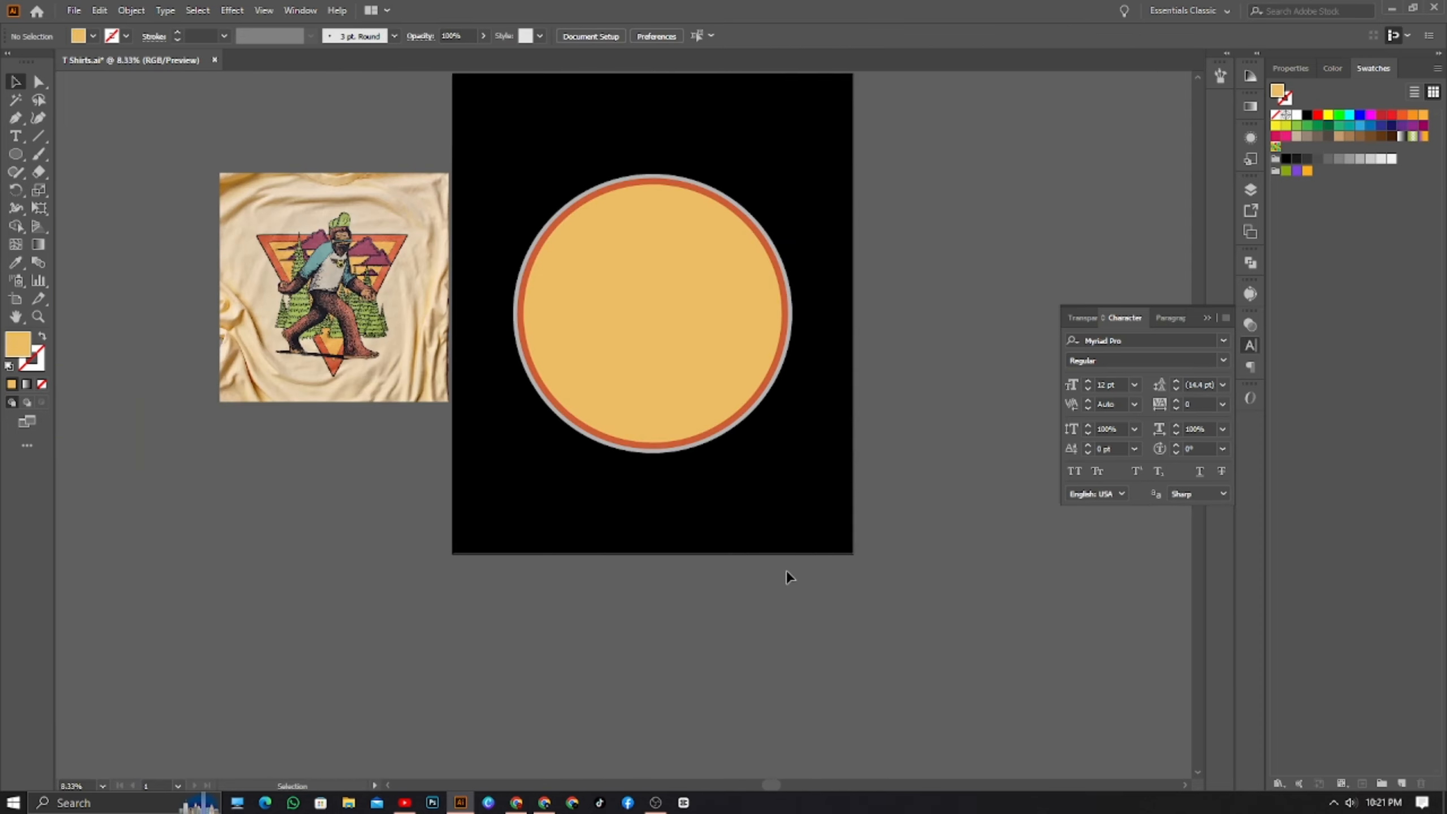
scroll(901, 545, up, 1)
key(ctrl+s)
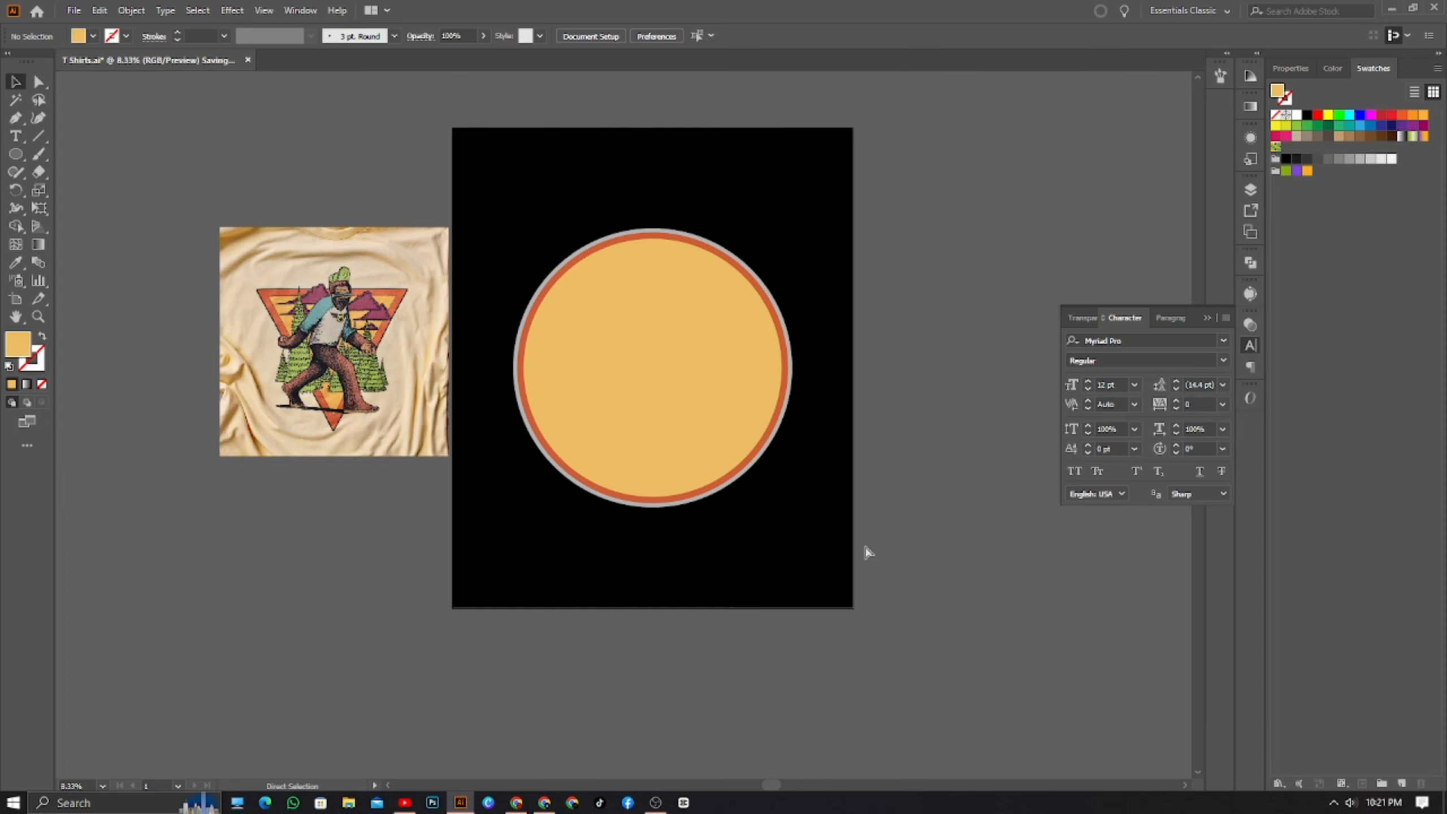
- Ungroup the set of black cloud shapes beside the artboard
scroll(1052, 289, right, 3)
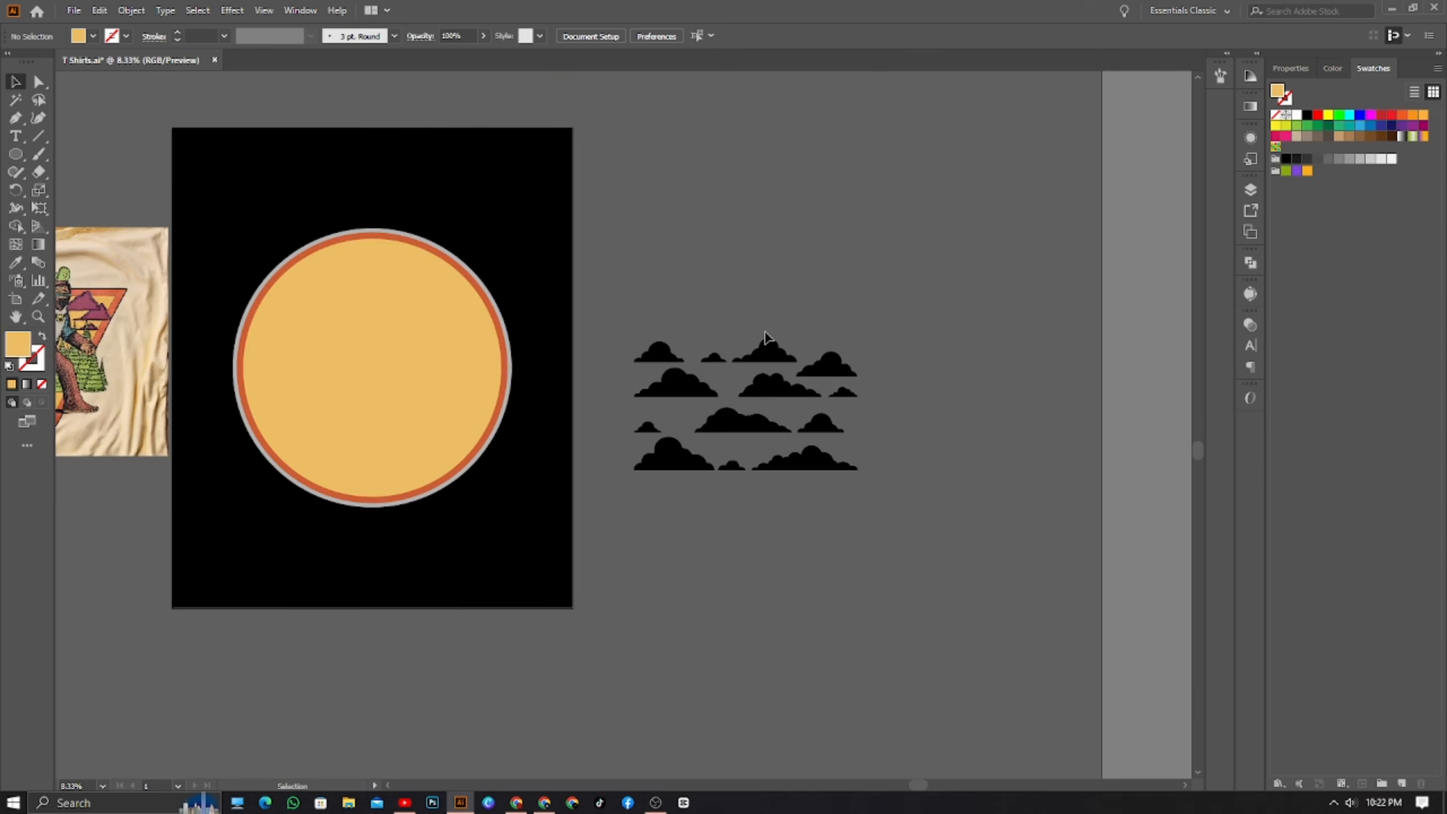
right_click(736, 460)
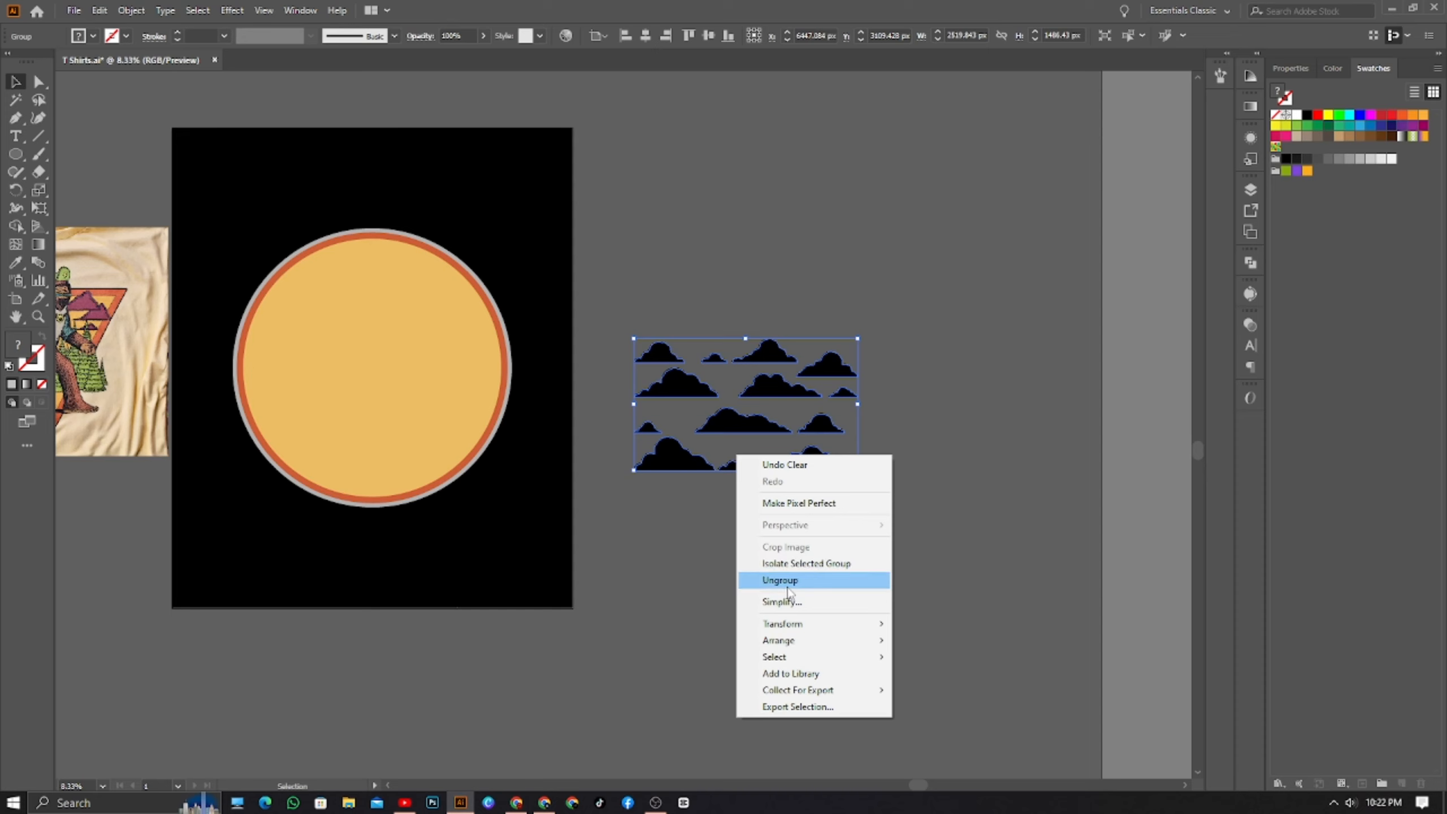
click(795, 581)
click(827, 541)
- Place two wide black clouds from the set in the upper part of the yellow circle, one on each side
click(819, 468)
scroll(840, 543, left, 4)
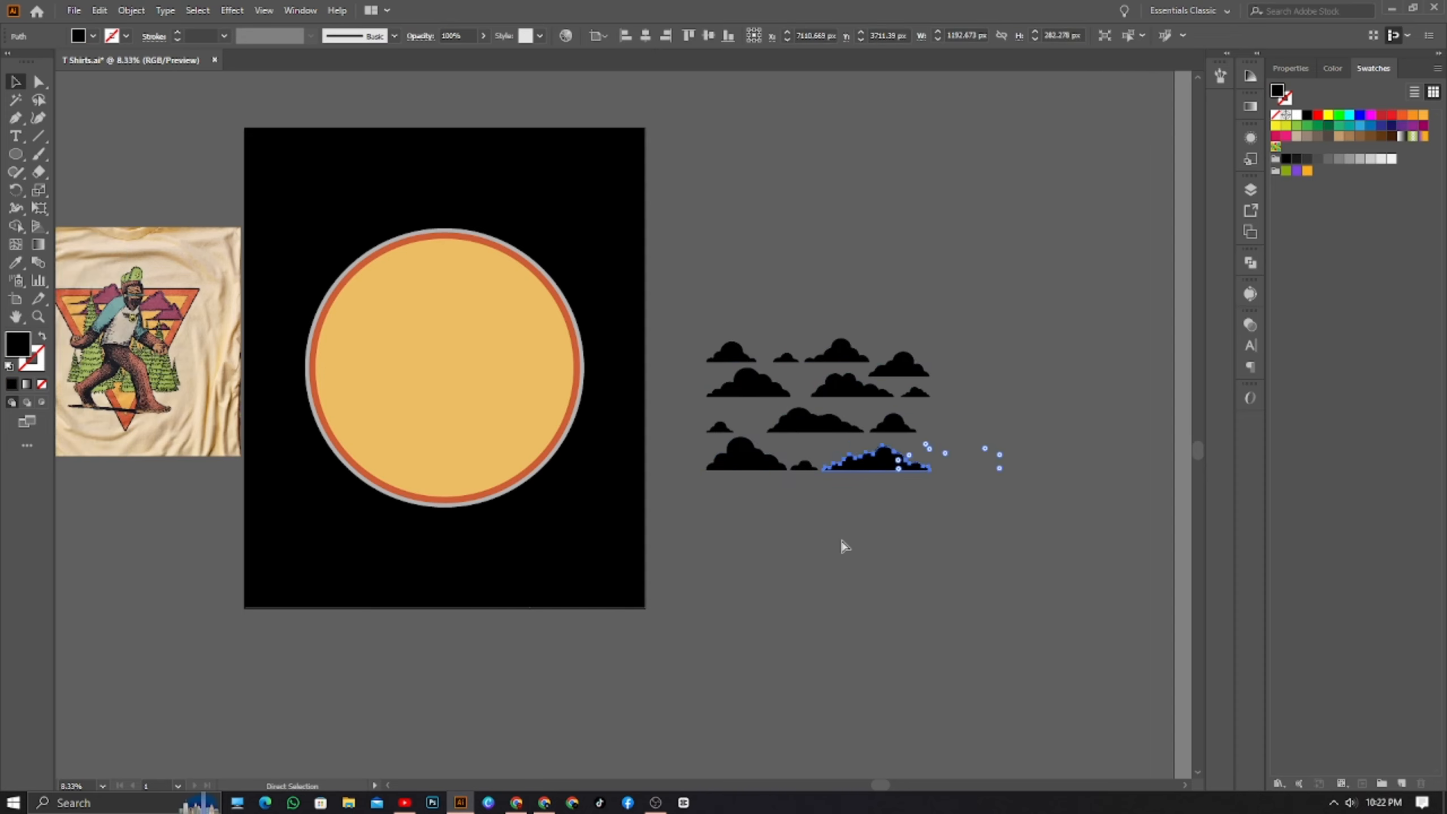
drag(1035, 471, 636, 256)
key(a)
key(v)
click(1126, 488)
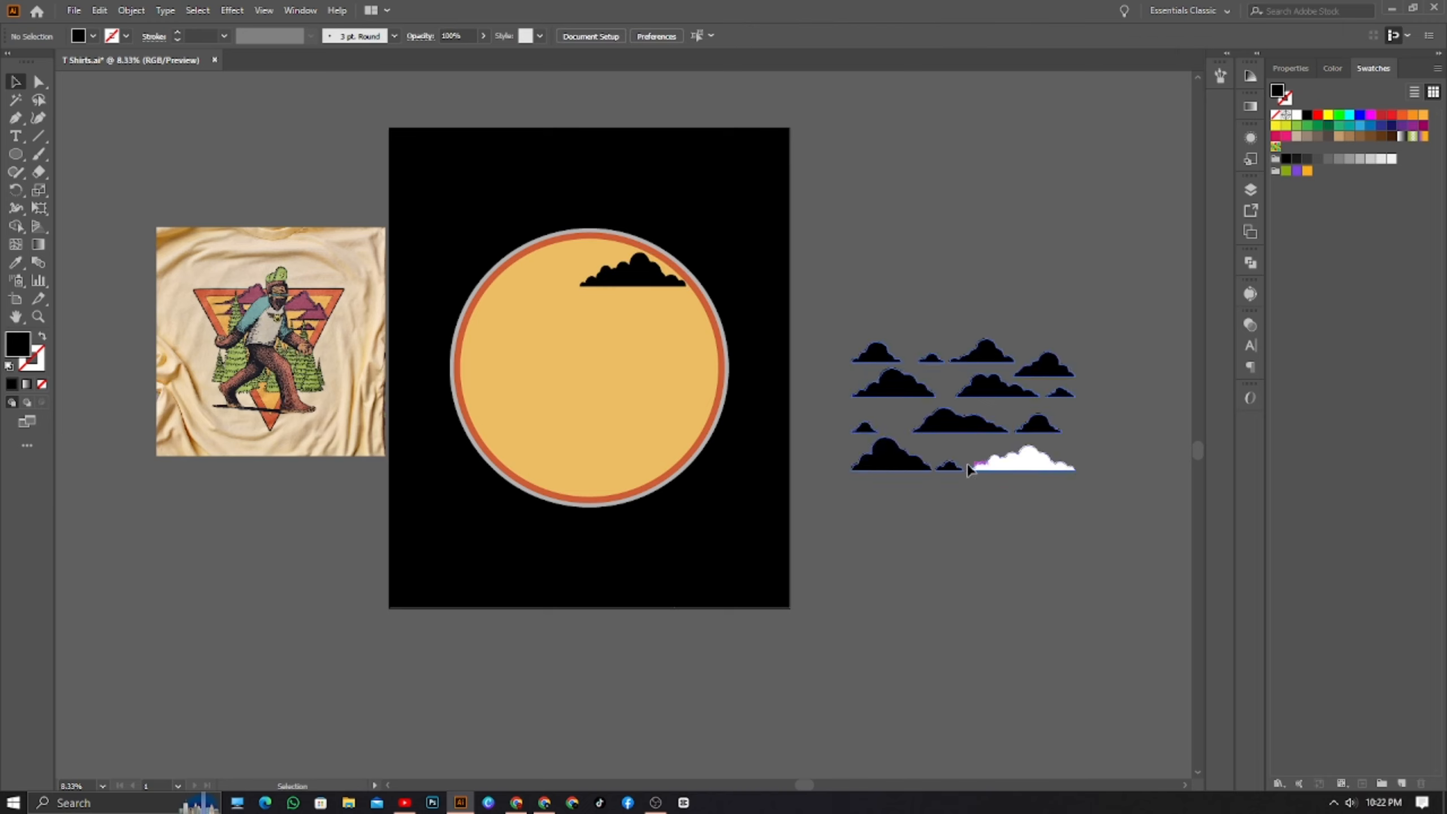
drag(973, 426, 537, 288)
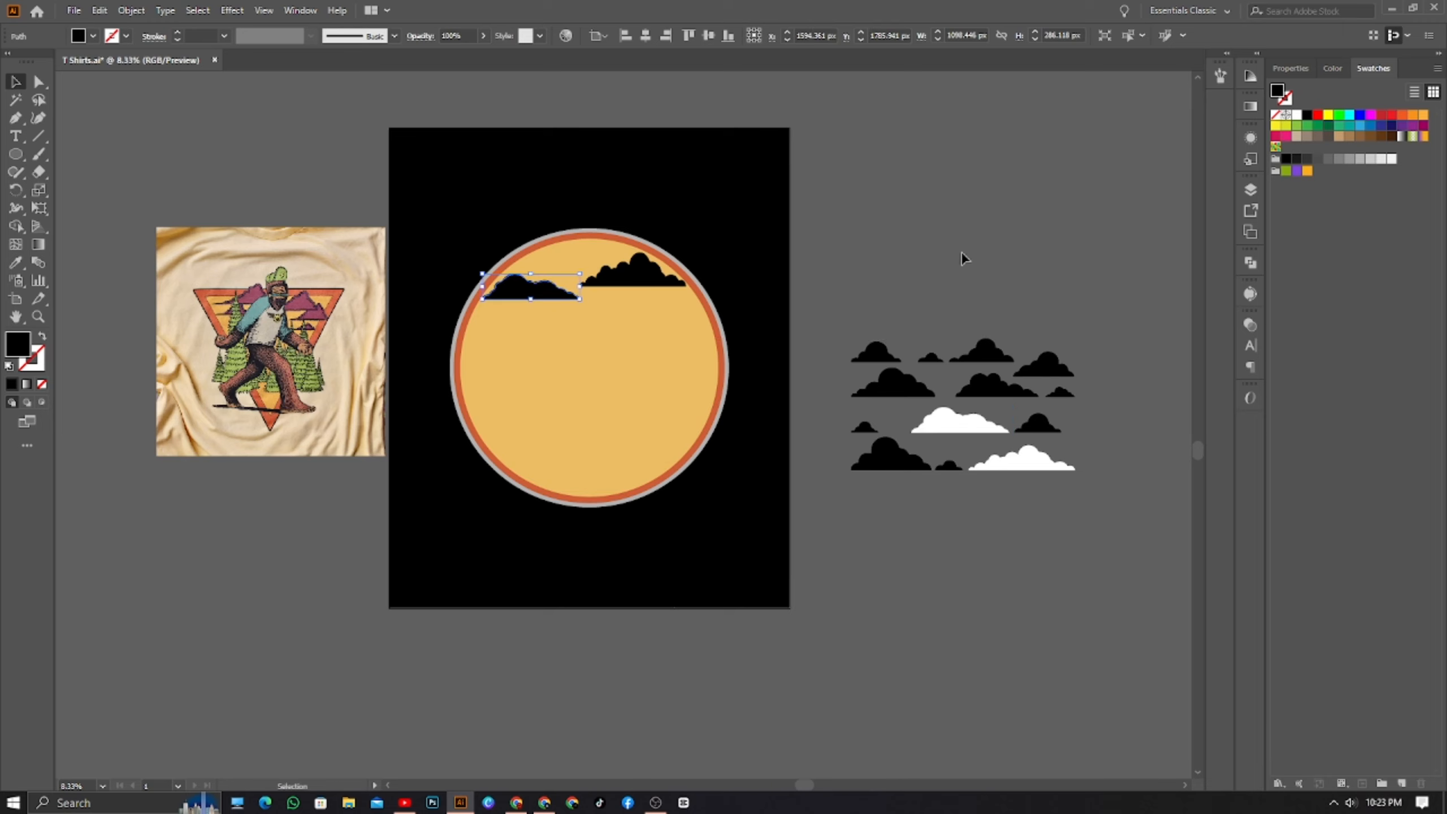
click(963, 252)
- Release the compound path that remains in the cloud set
click(1018, 462)
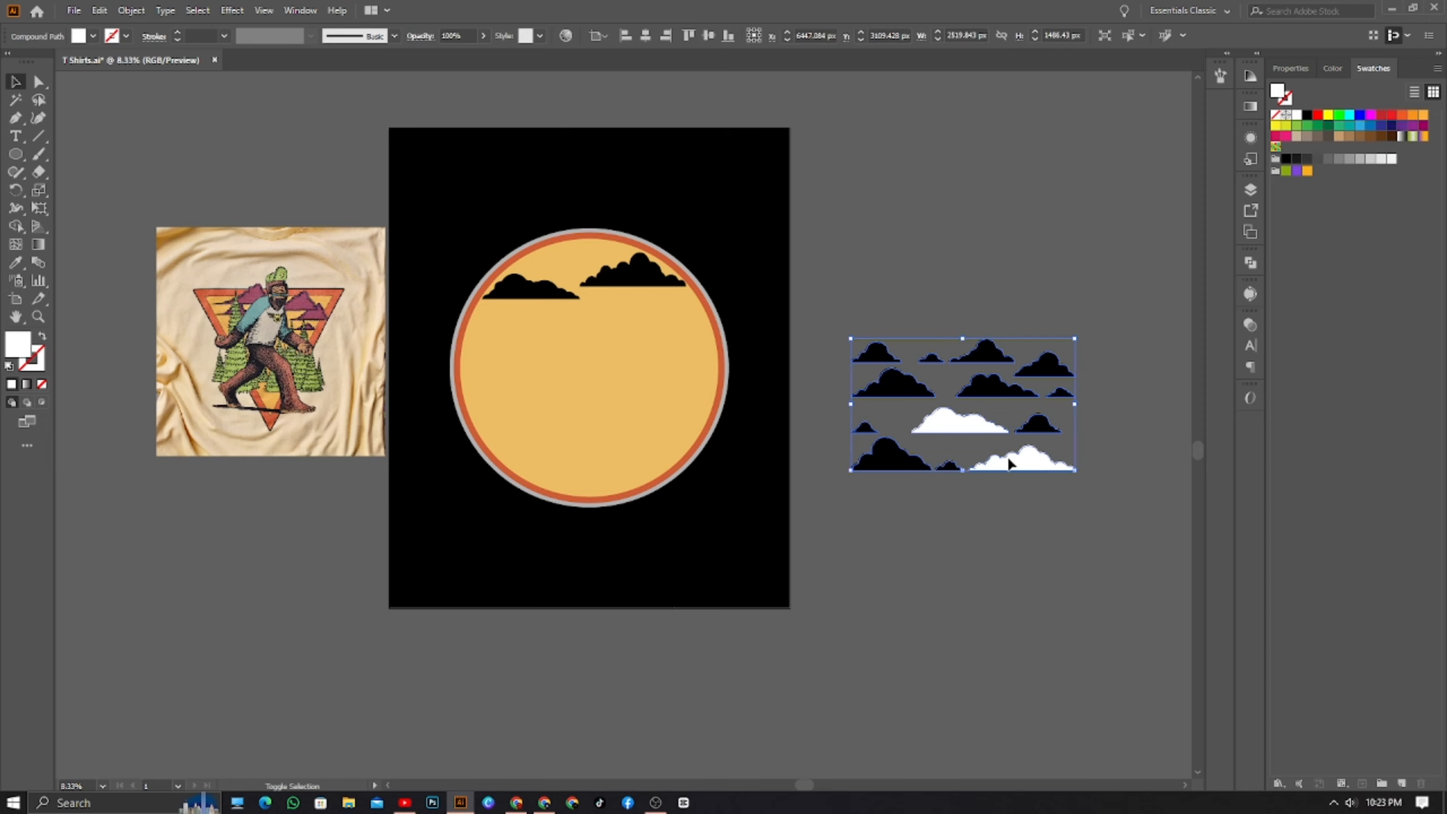
right_click(1090, 486)
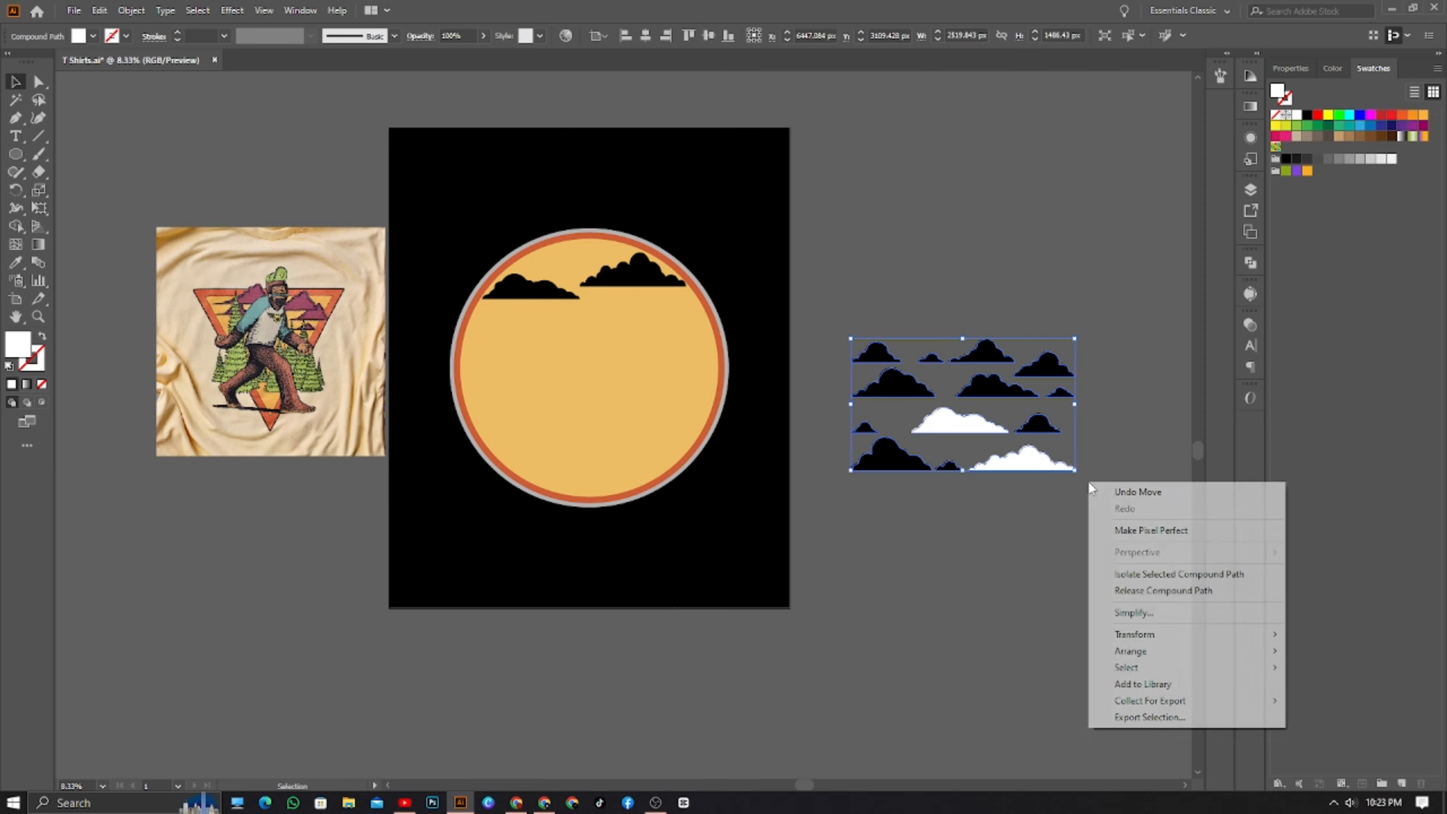
click(1132, 593)
click(975, 585)
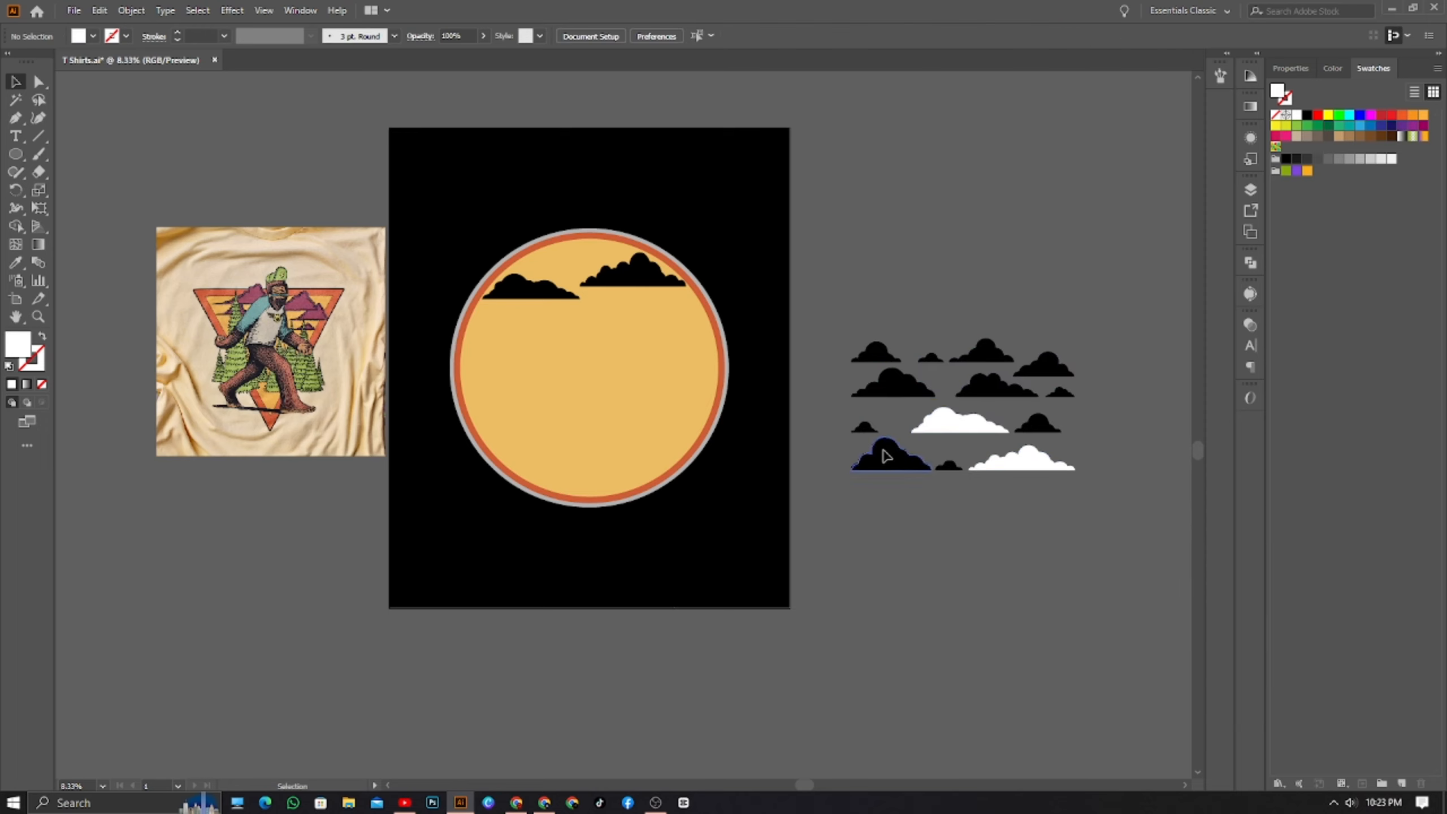
- Place two more black clouds beneath the first pair in the yellow circle and a small cloud between them
drag(886, 456, 668, 322)
click(915, 272)
drag(889, 393, 506, 321)
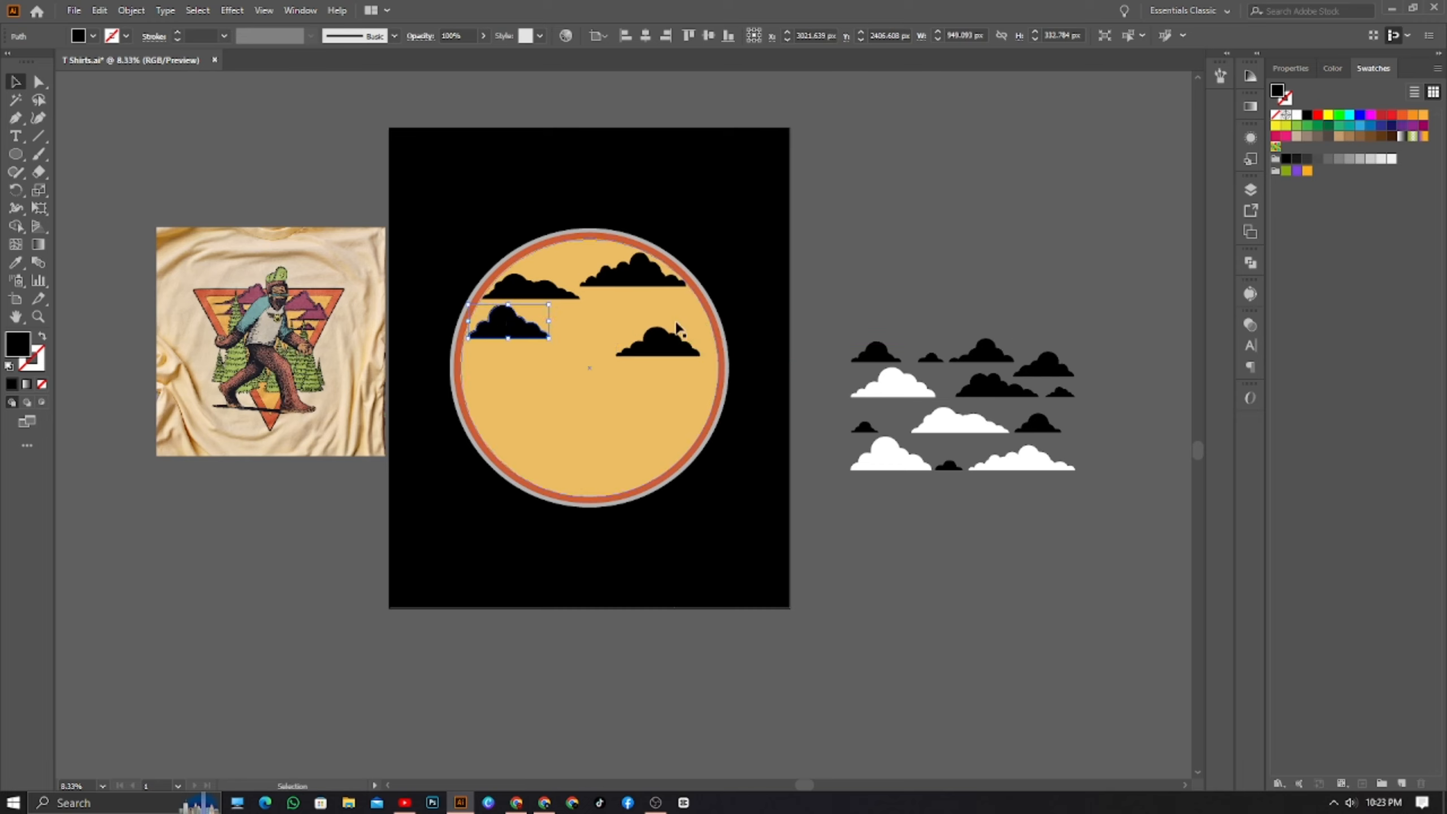
drag(654, 345, 612, 317)
click(844, 494)
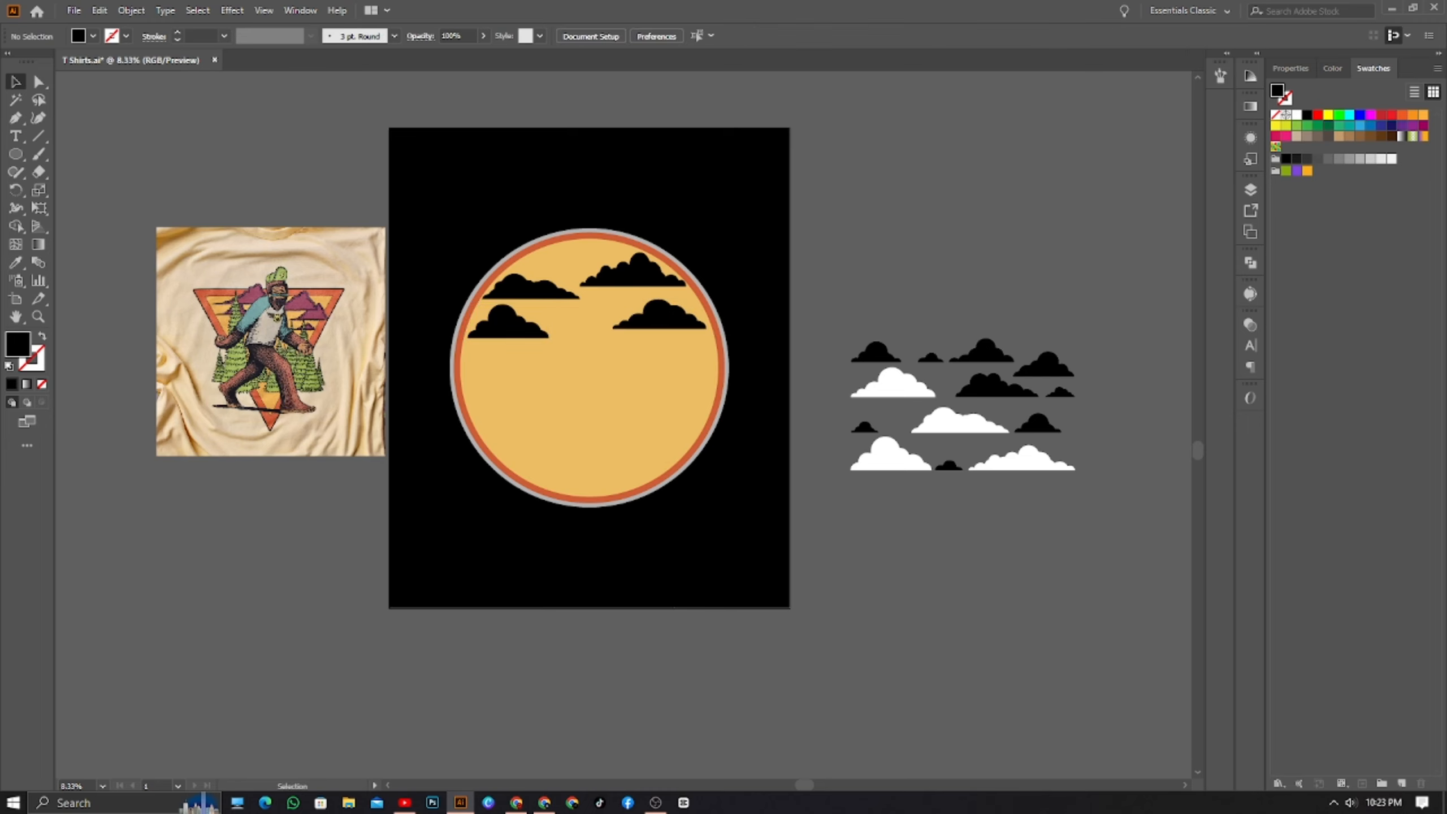
drag(1059, 392, 579, 325)
scroll(849, 610, left, 2)
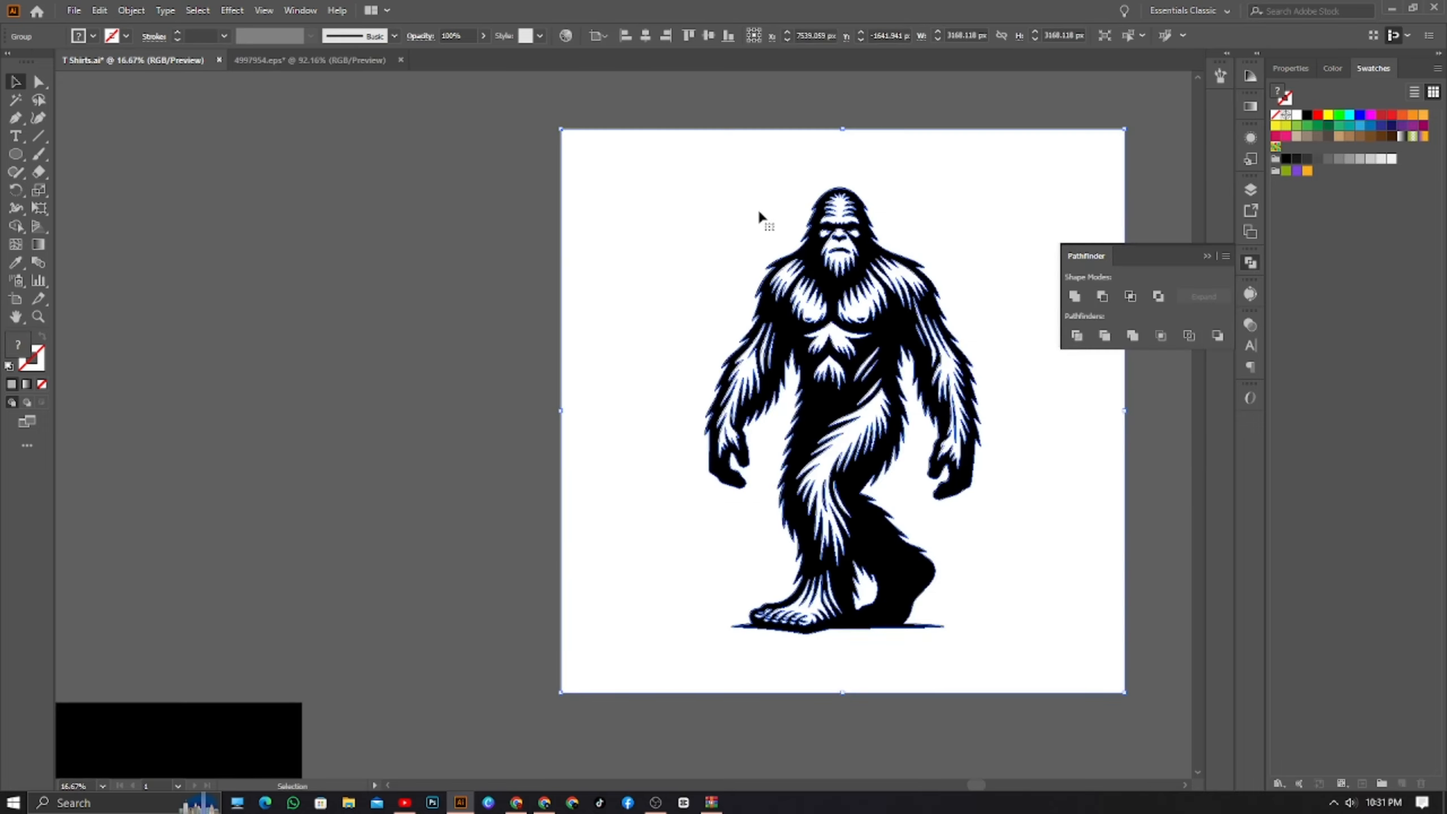
- Isolate the Bigfoot group and delete all its white areas with the Magic Wand, keeping only the black line art
drag(759, 212, 619, 216)
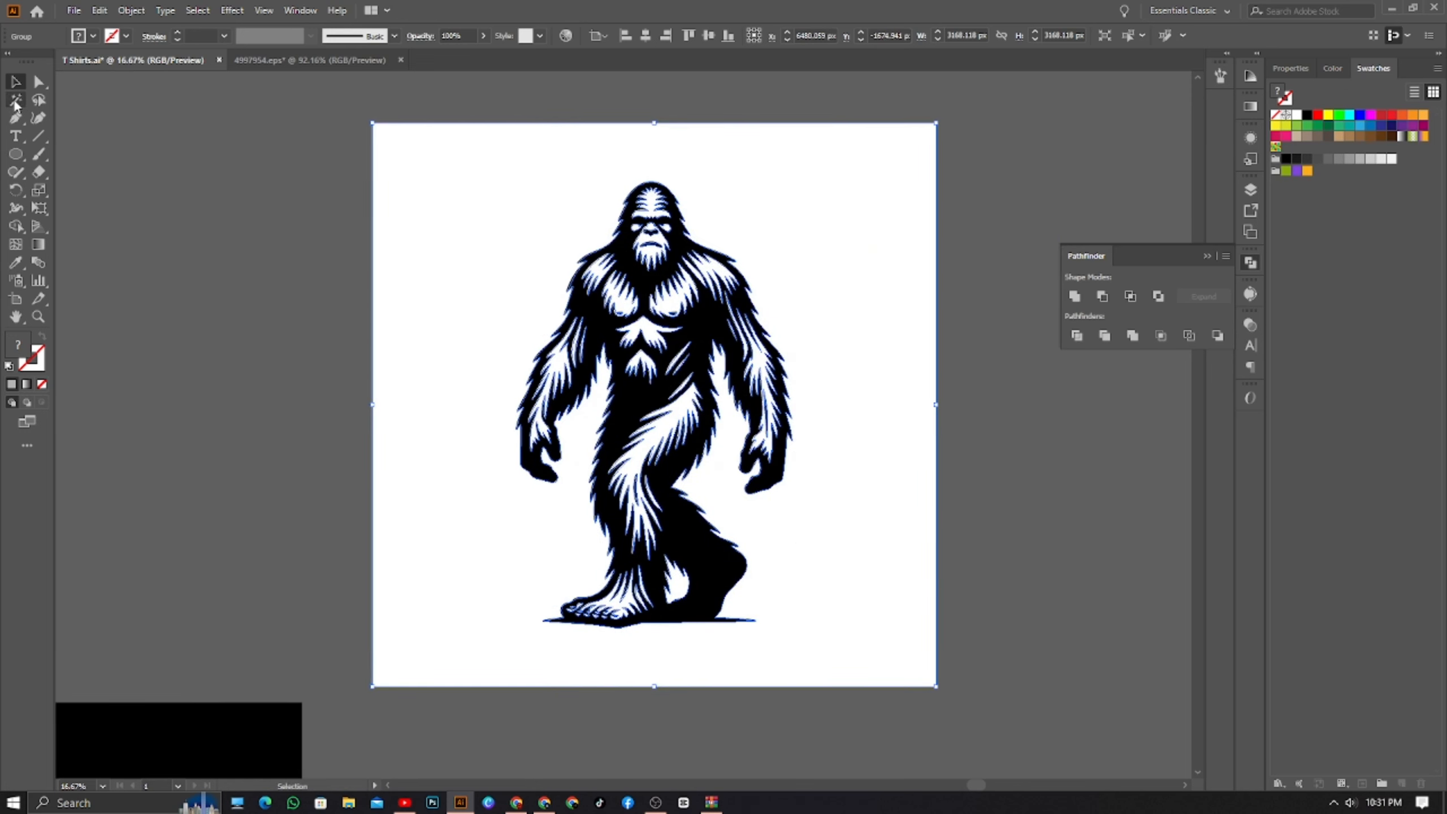
double_click(529, 161)
key(y)
click(466, 215)
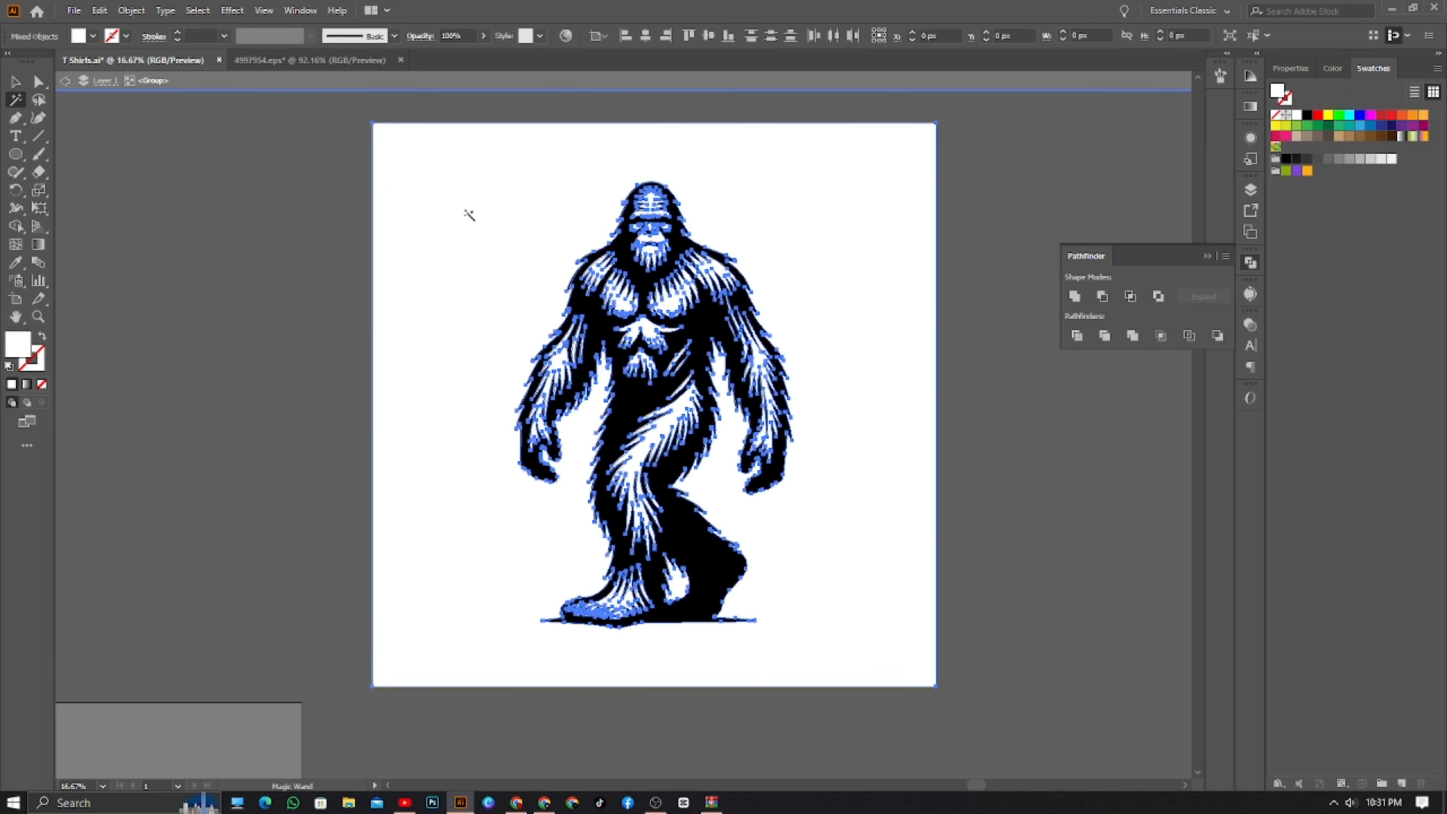
key(Delete)
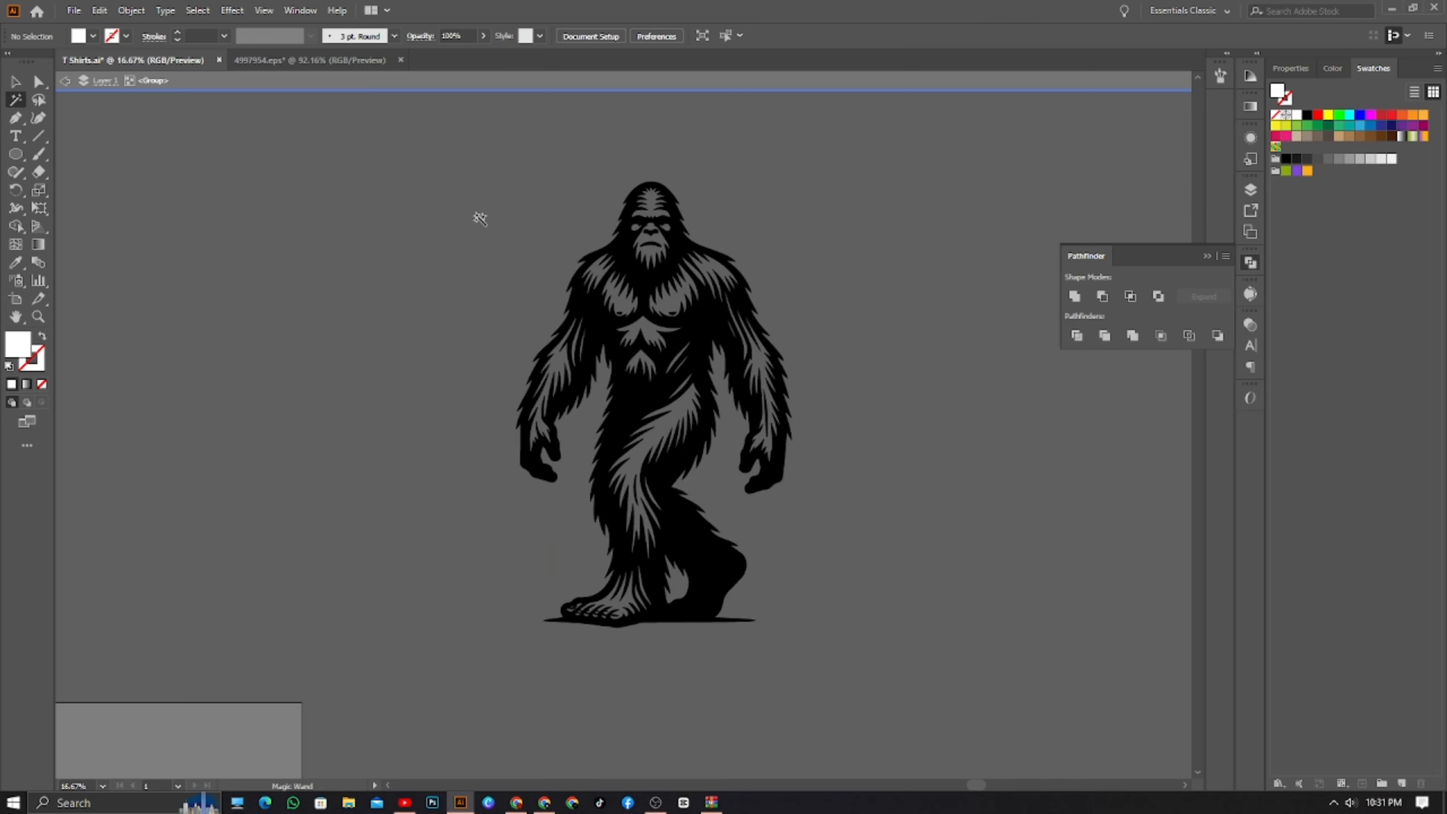
click(15, 84)
double_click(1039, 227)
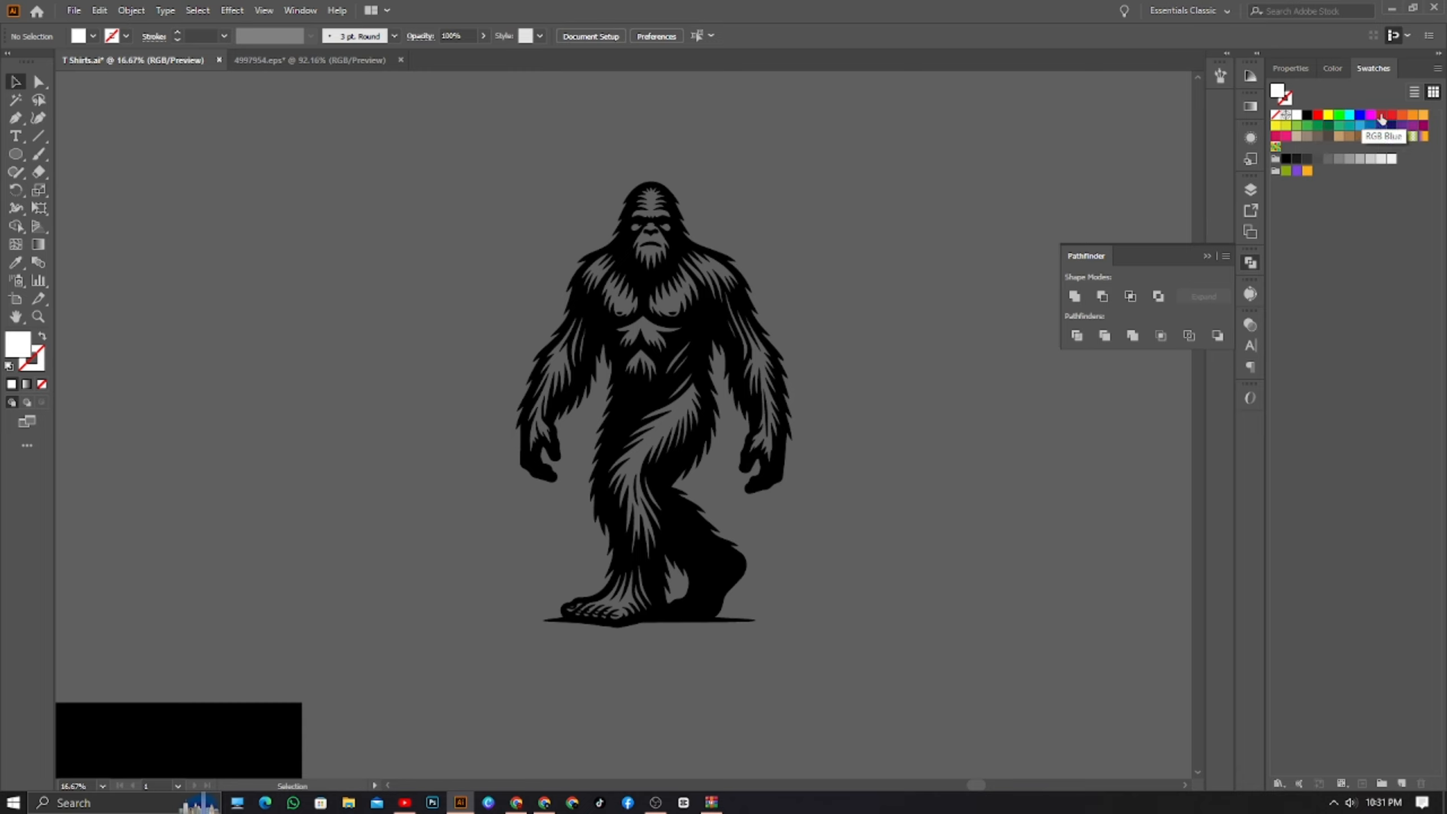
- Draw an orange rectangle that covers the whole Bigfoot figure
click(1403, 116)
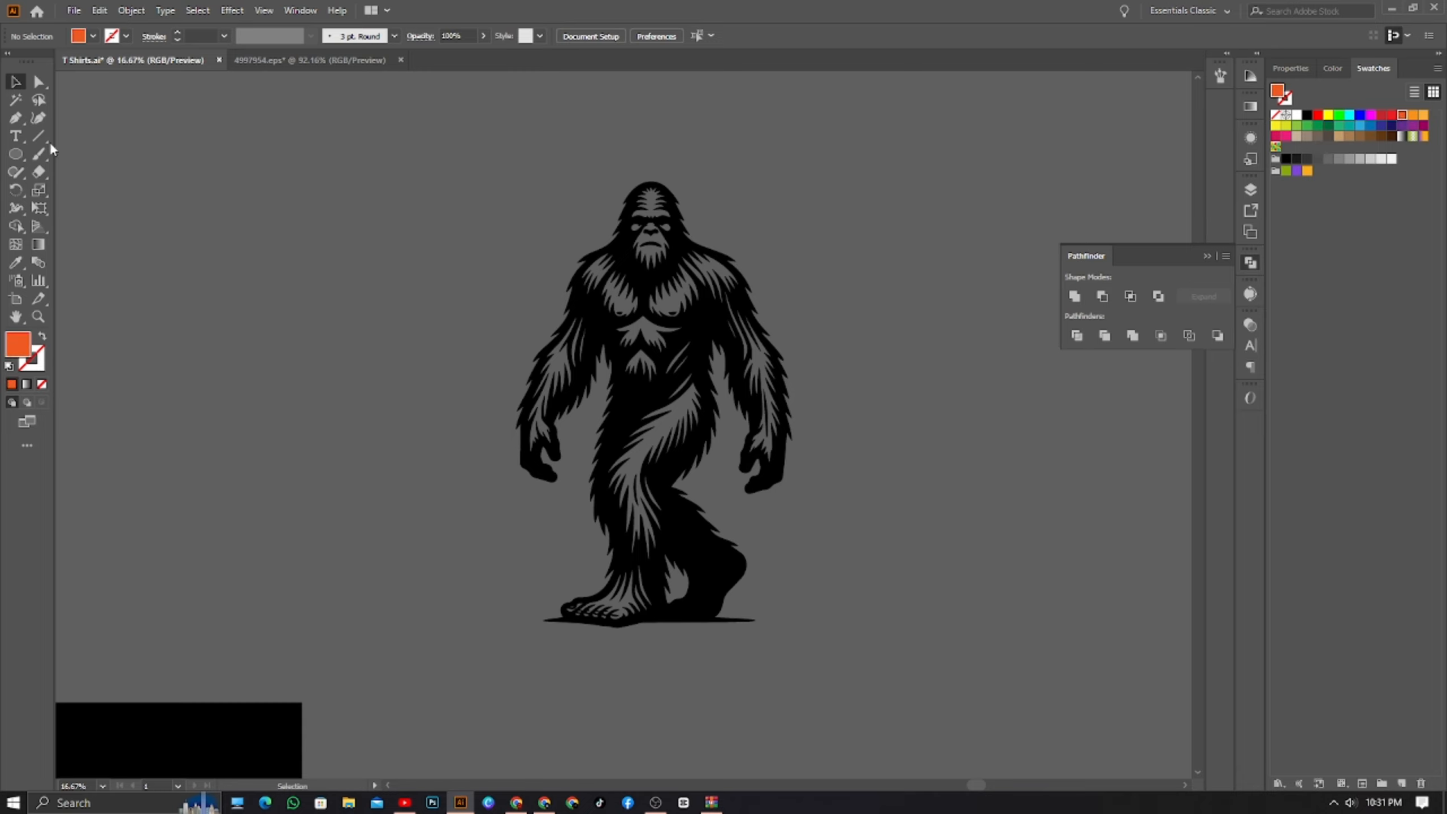
click(16, 154)
click(85, 151)
drag(876, 117, 368, 672)
- Remove the part of the orange rectangle outside the Bigfoot outline with the Shape Builder tool
click(15, 82)
drag(909, 274, 413, 397)
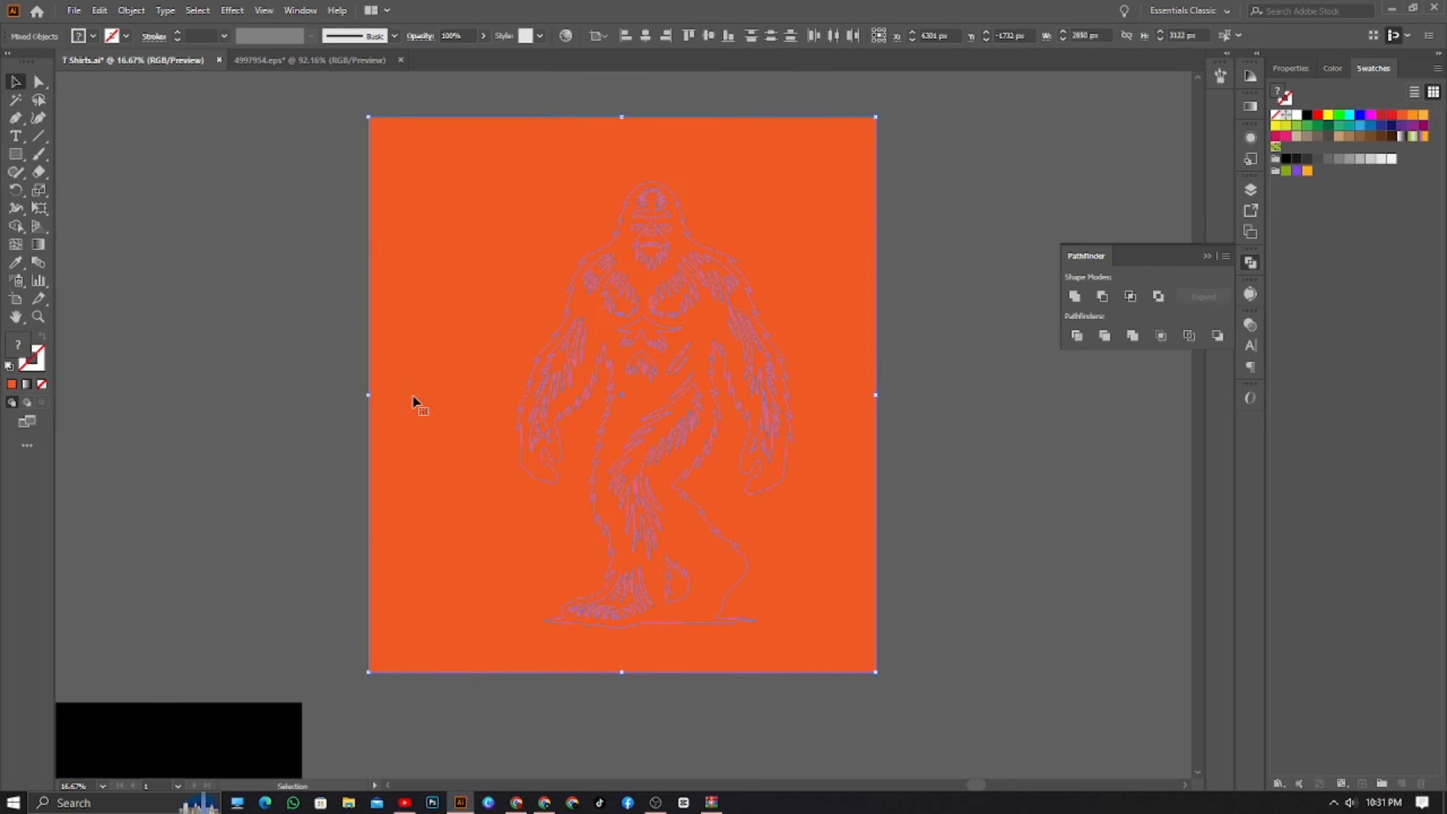
click(16, 226)
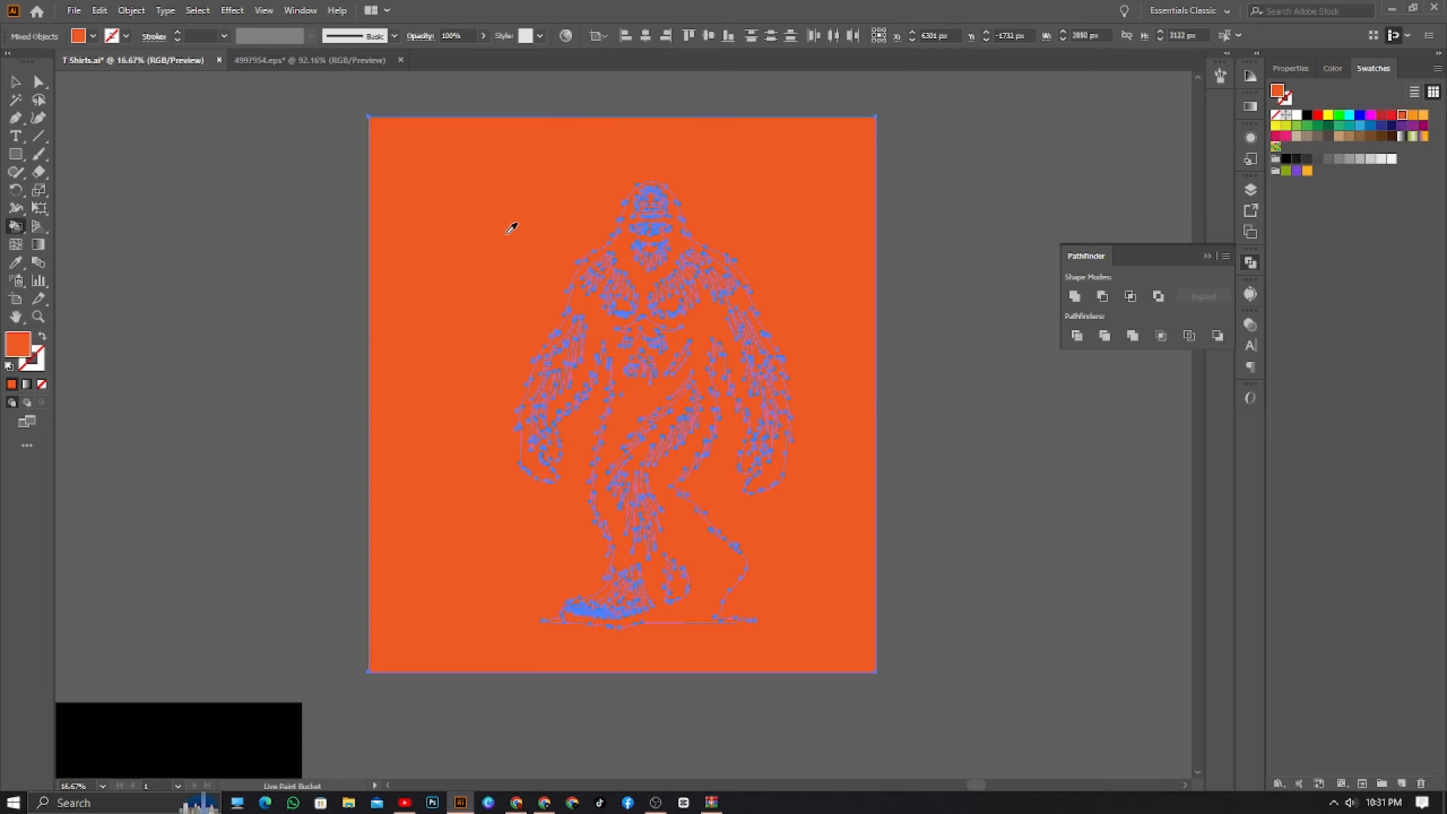
drag(18, 227, 148, 222)
alt+click(508, 238)
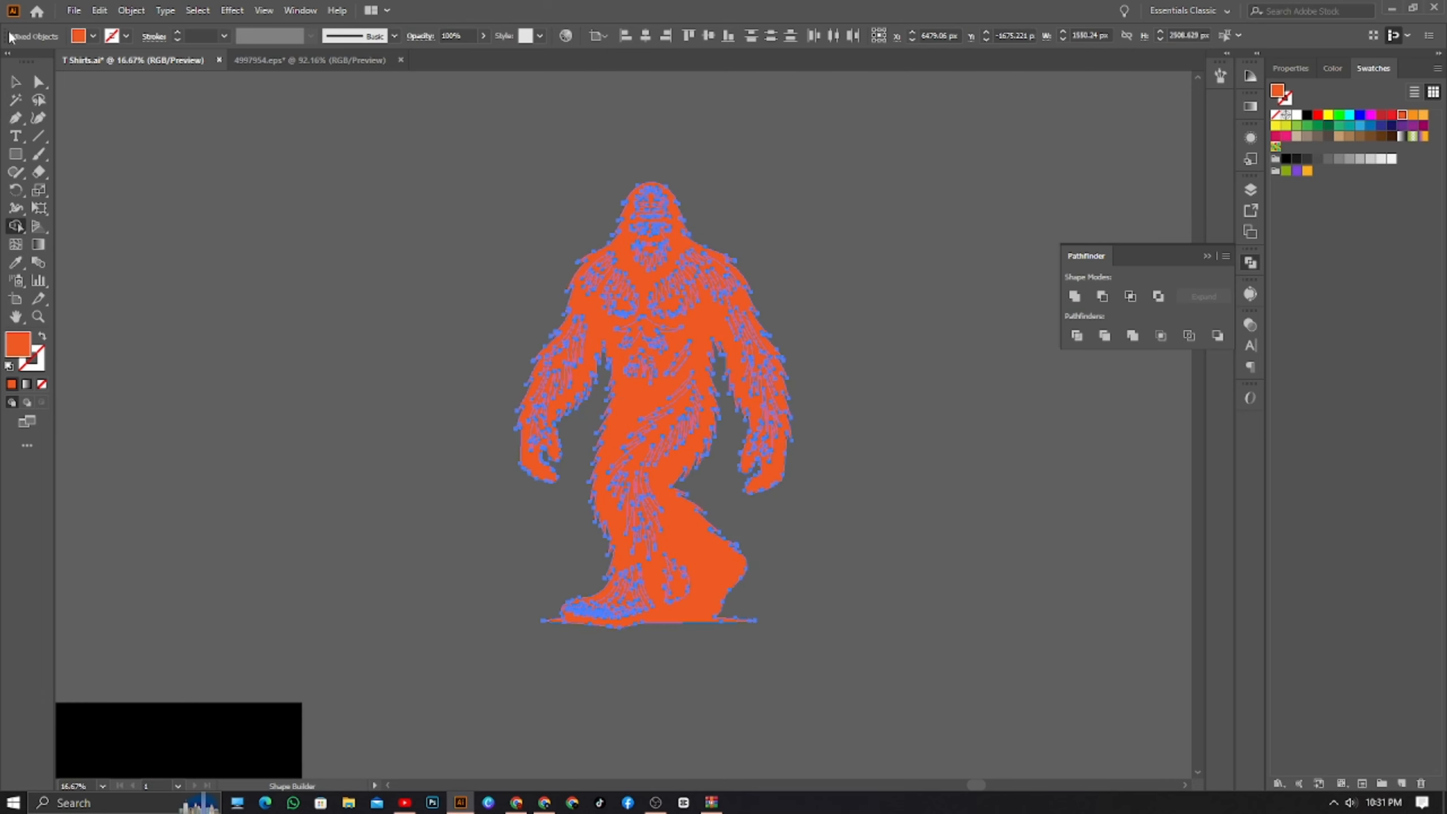
- Send the orange Bigfoot silhouette to the back, behind the black line art
click(12, 83)
click(467, 211)
click(670, 252)
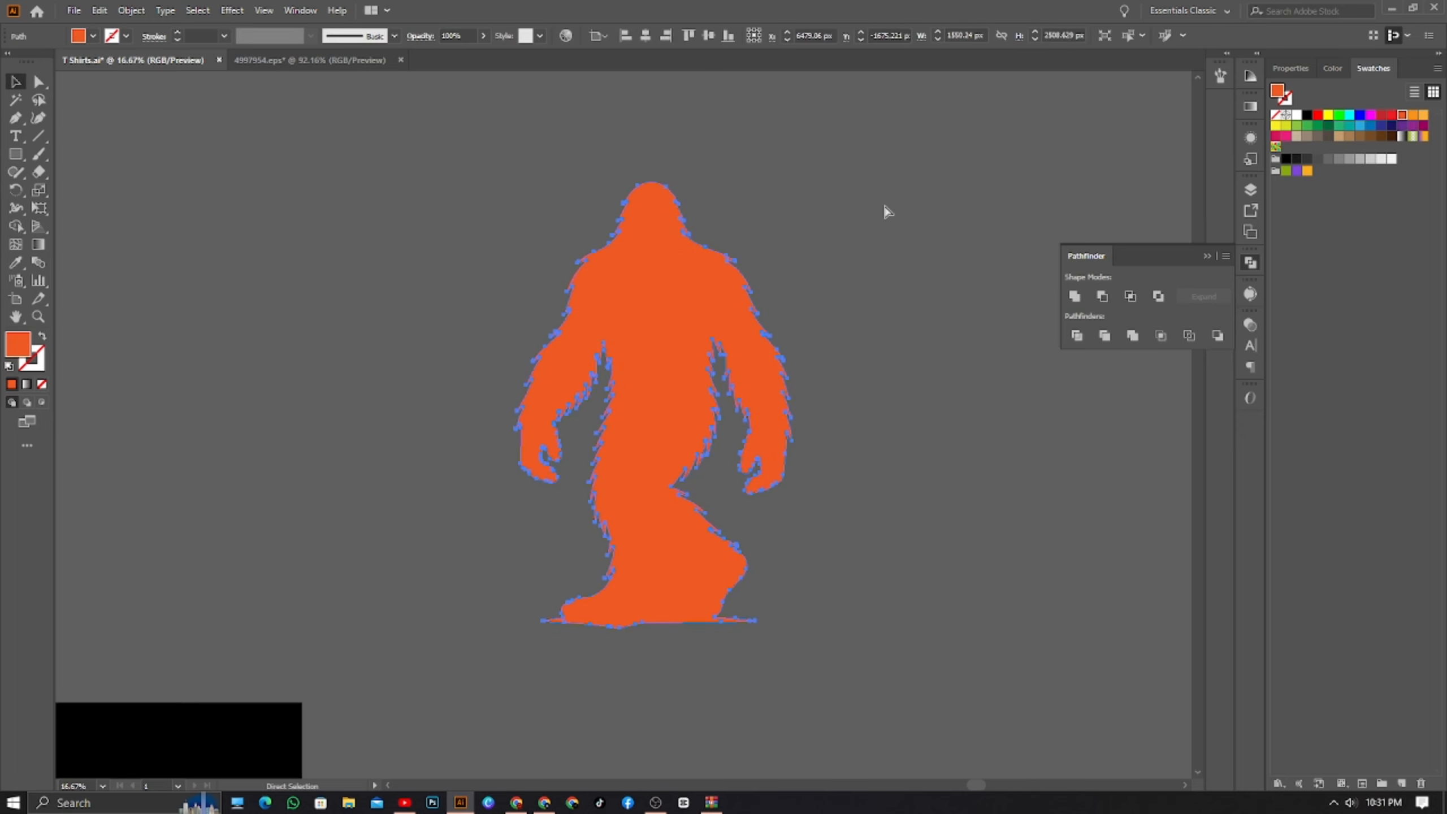
key(ctrl+shift+bracketleft)
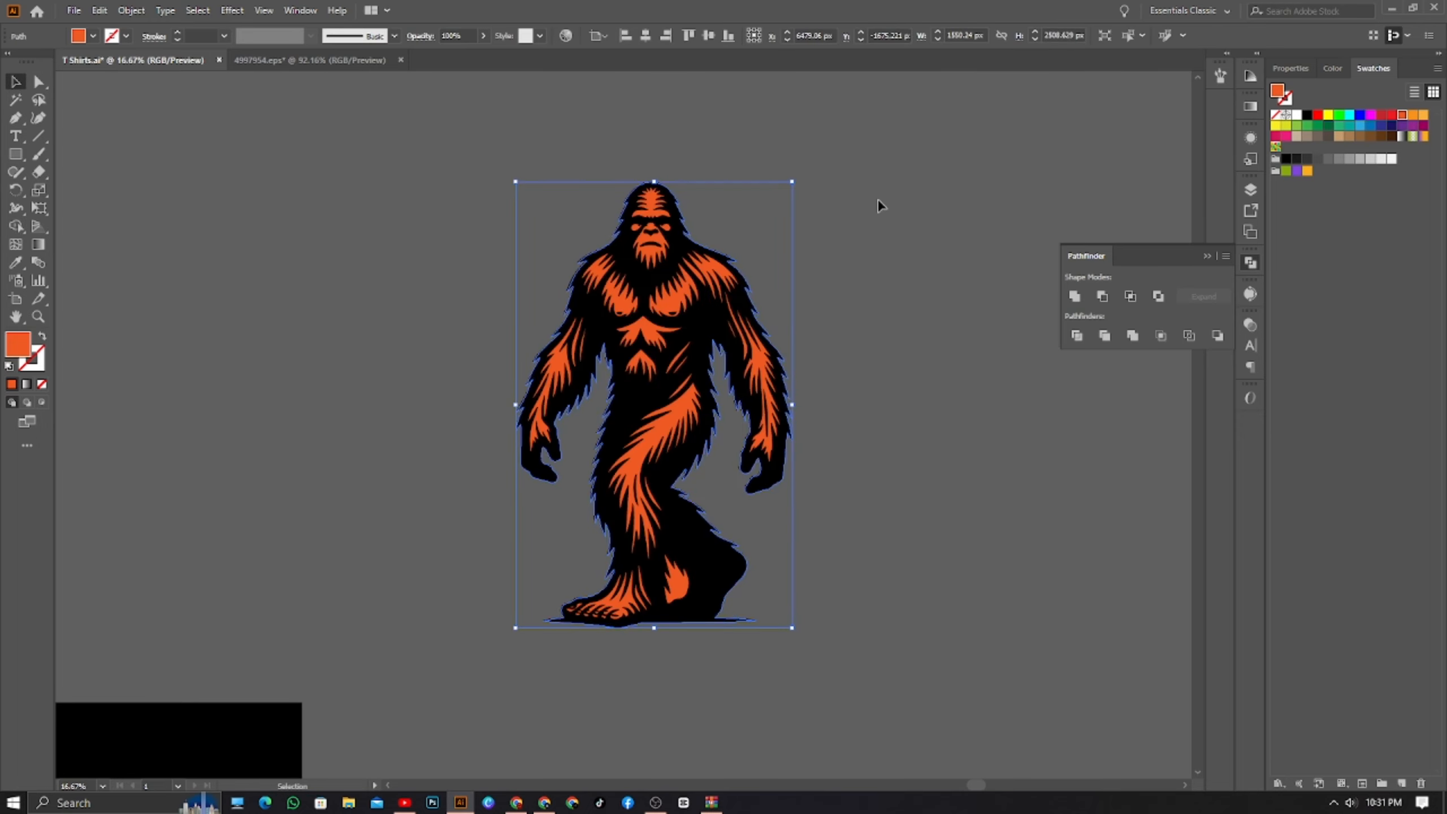
click(879, 200)
- Move the black Bigfoot line art off its orange silhouette to the upper right edge of the black artboard
drag(927, 189, 561, 490)
scroll(650, 468, down, 2)
scroll(658, 461, down, 2)
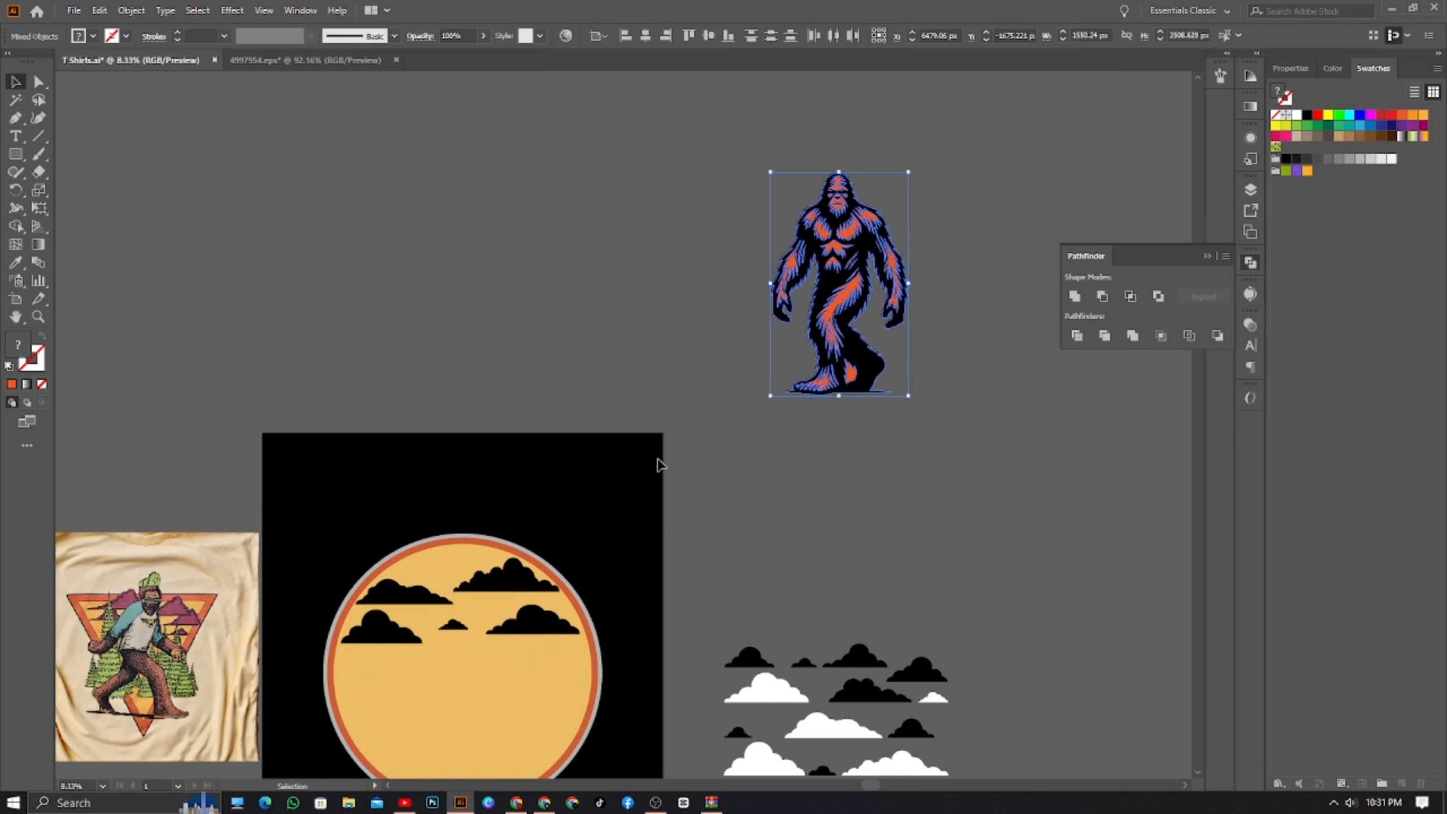
scroll(661, 464, down, 2)
scroll(678, 462, left, 2)
click(1012, 388)
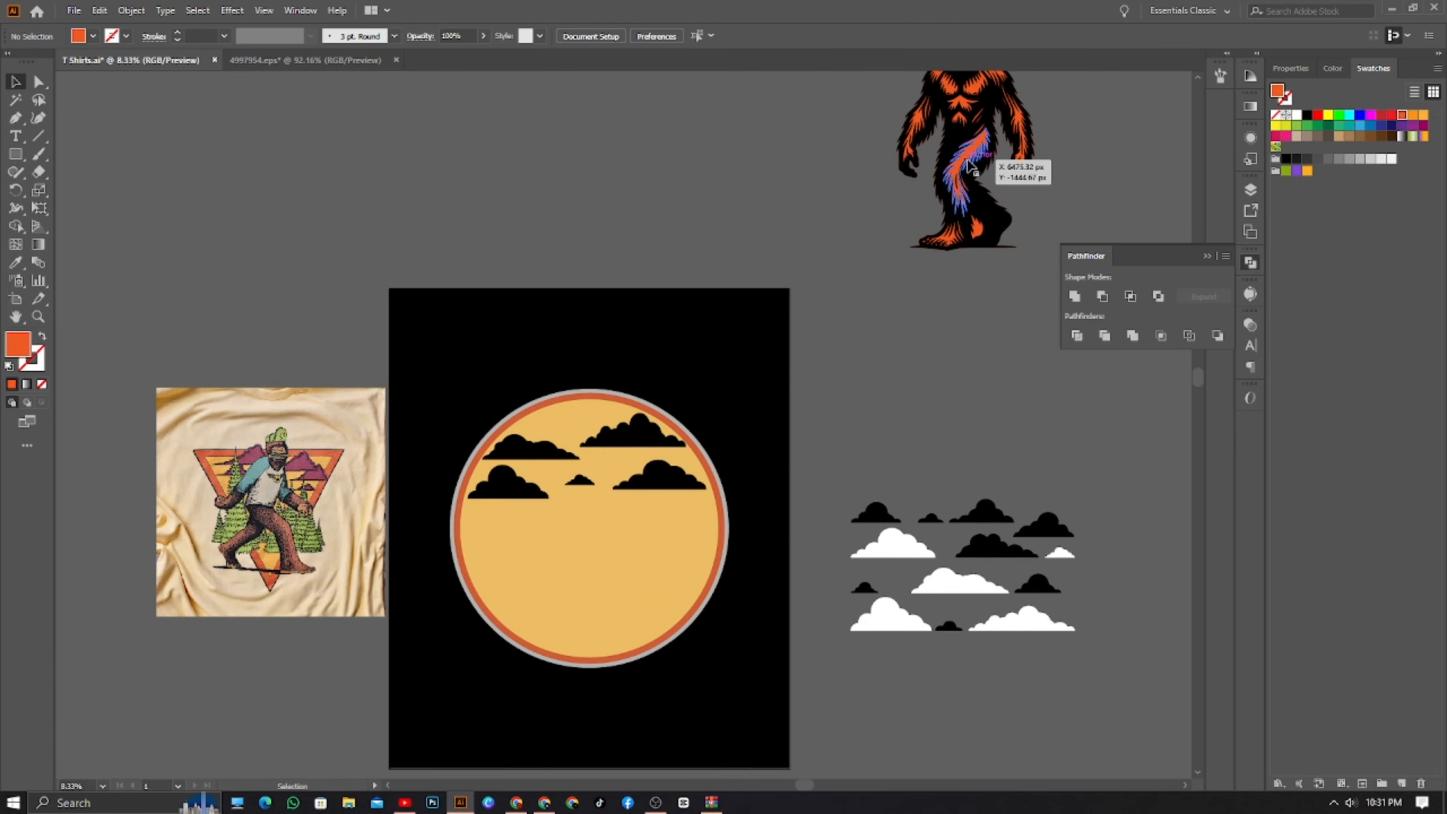
drag(972, 166, 730, 268)
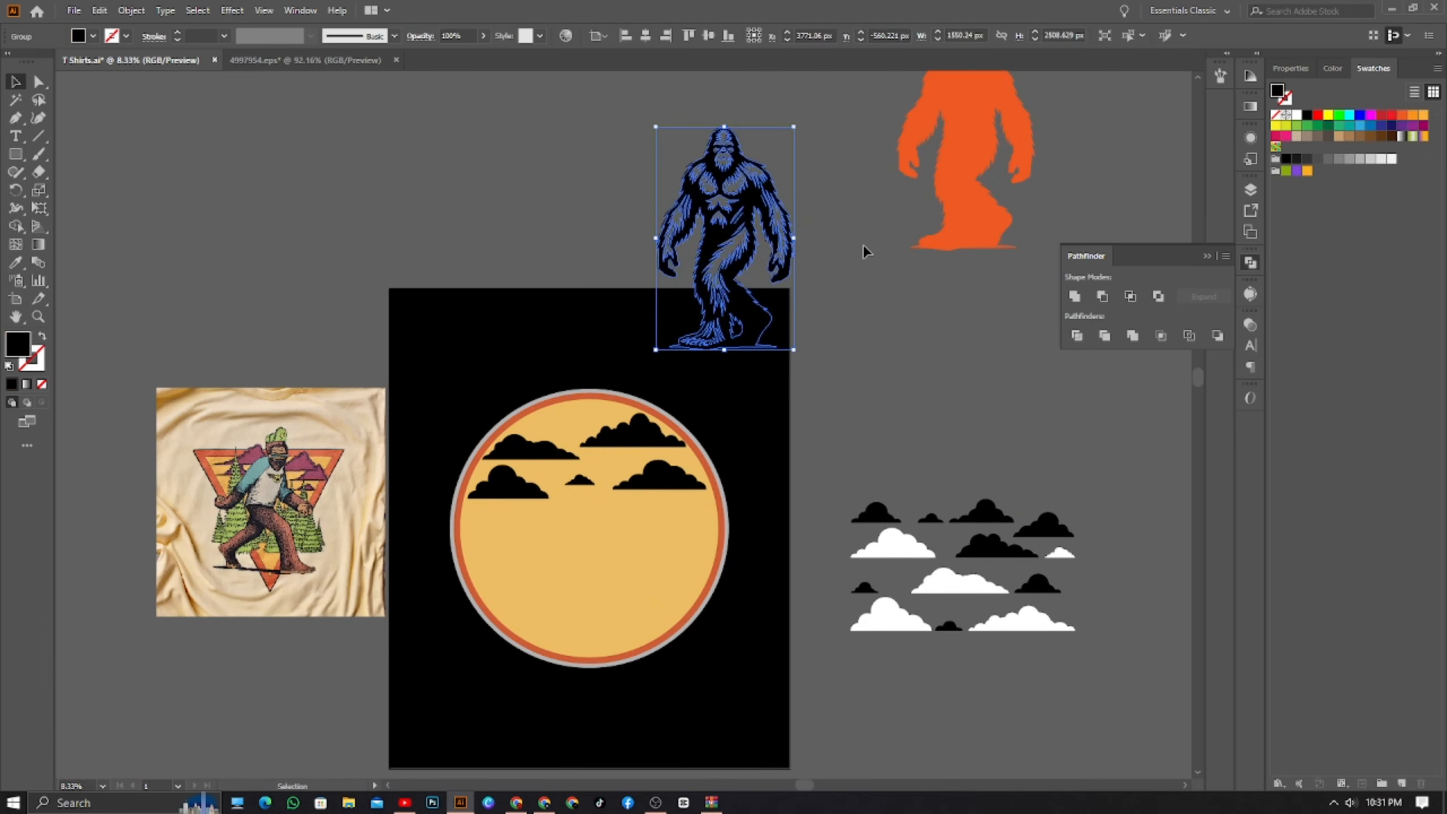
- Move the orange Bigfoot silhouette beside the artboard and recolour it with the reddish-brown fur colour sampled from the reference shirt's figure
drag(968, 211, 880, 400)
click(15, 263)
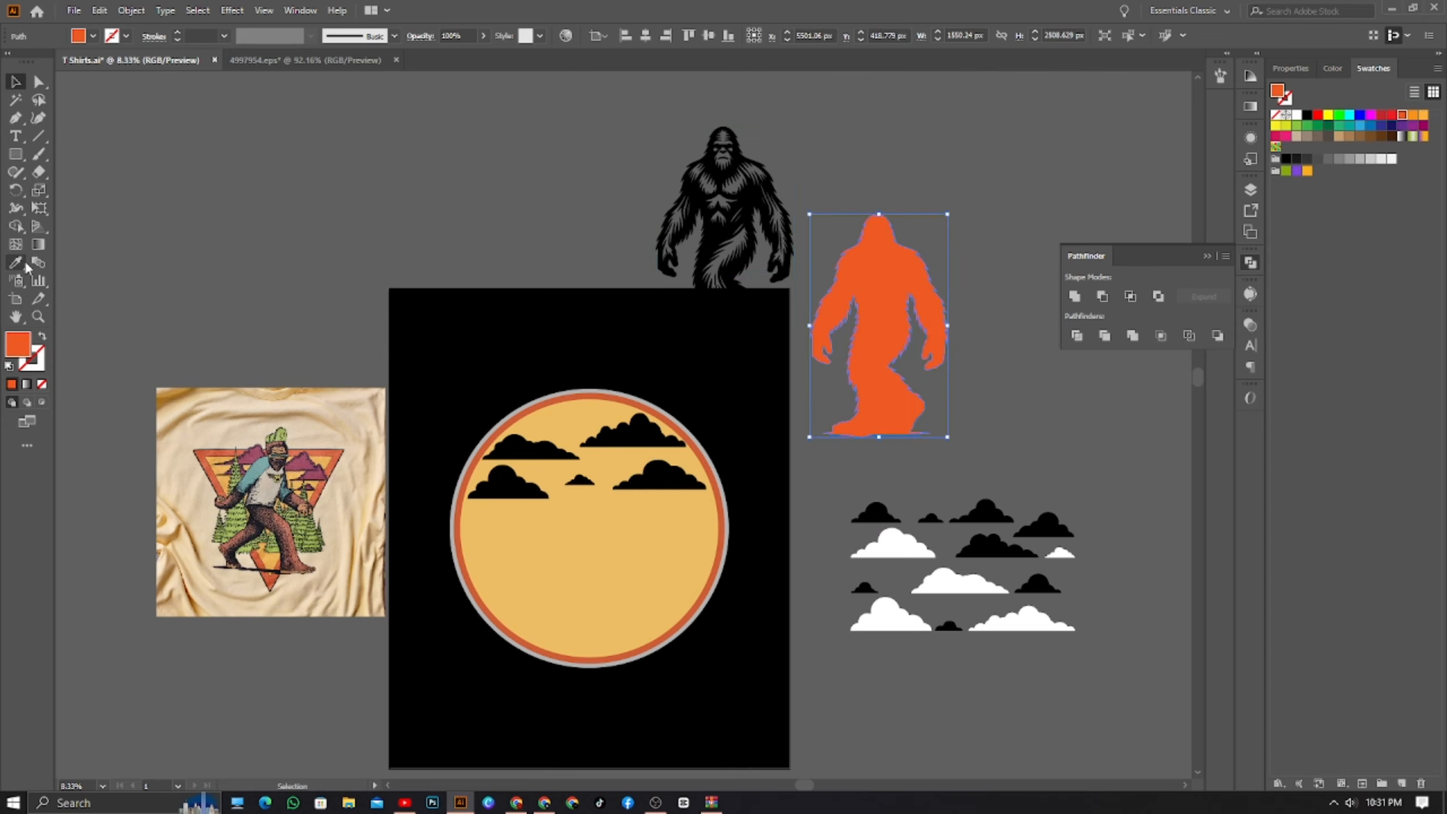
scroll(268, 507, up, 5)
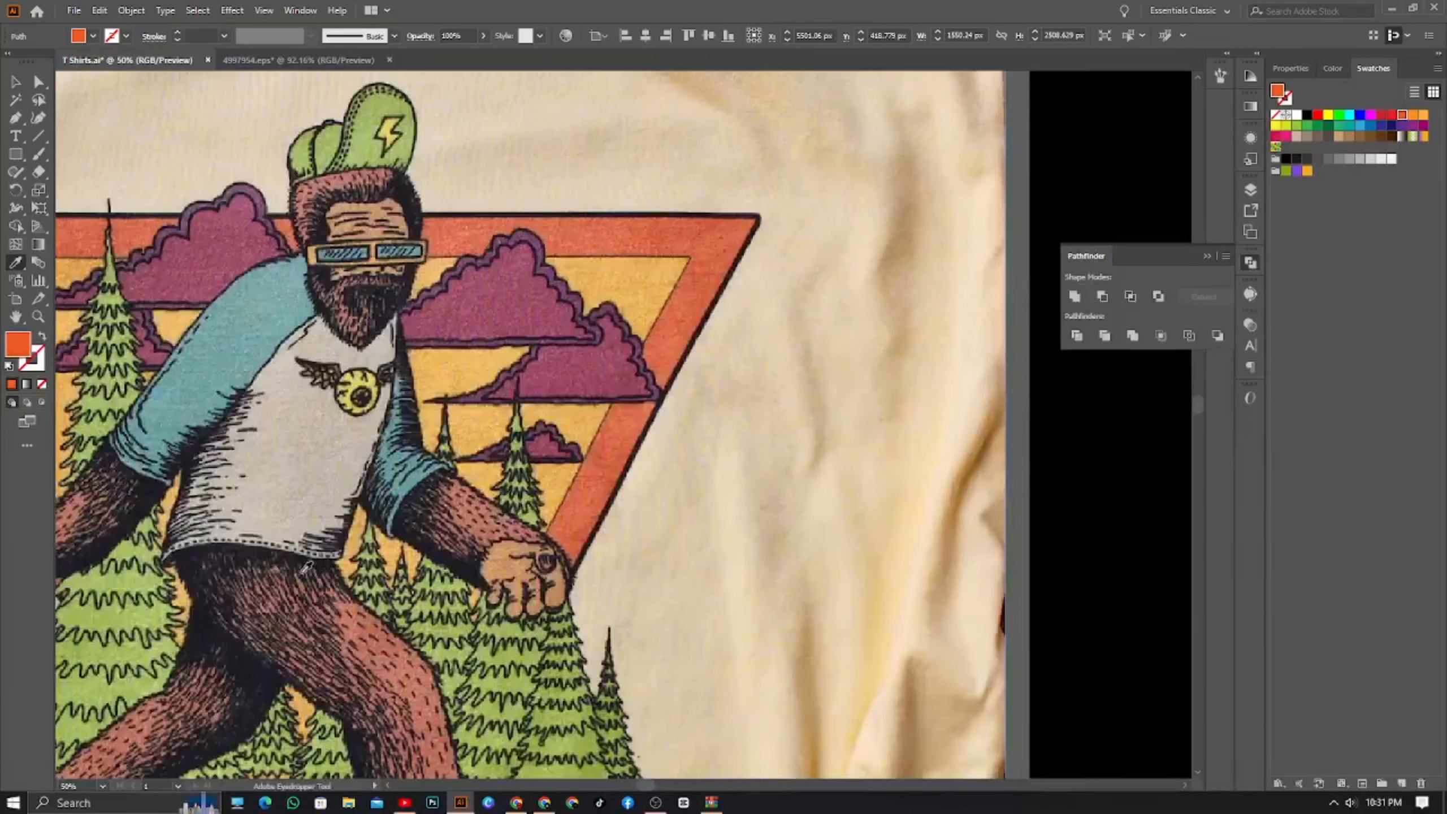
click(350, 611)
scroll(475, 614, down, 6)
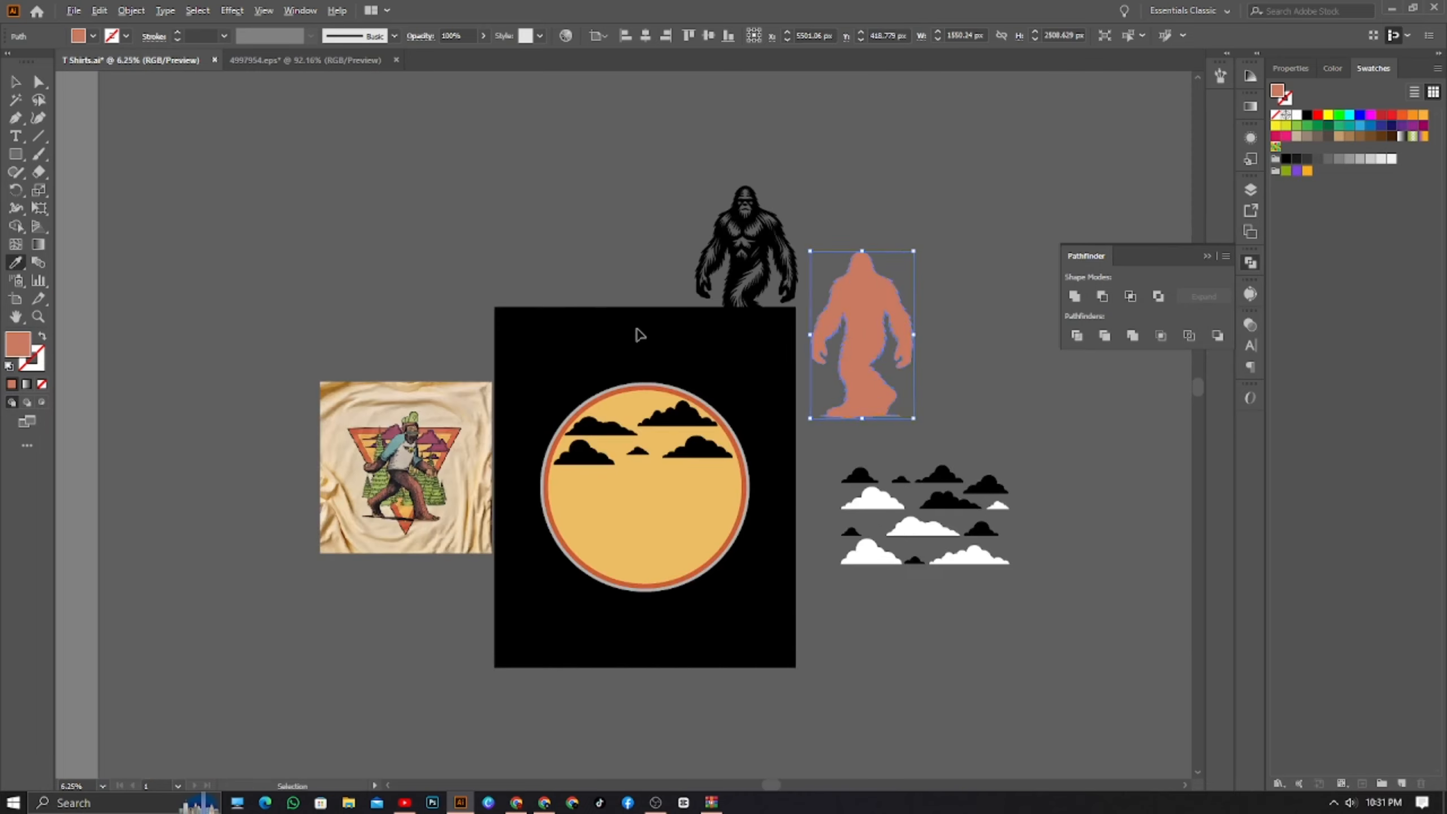
- Place the black Bigfoot line art exactly over the reddish-brown silhouette beside the artboard
scroll(640, 335, up, 1)
click(14, 81)
drag(819, 229, 927, 287)
click(1056, 168)
- Centre the Bigfoot line art and its silhouette horizontally and vertically on the artboard and group them
drag(1040, 203, 891, 388)
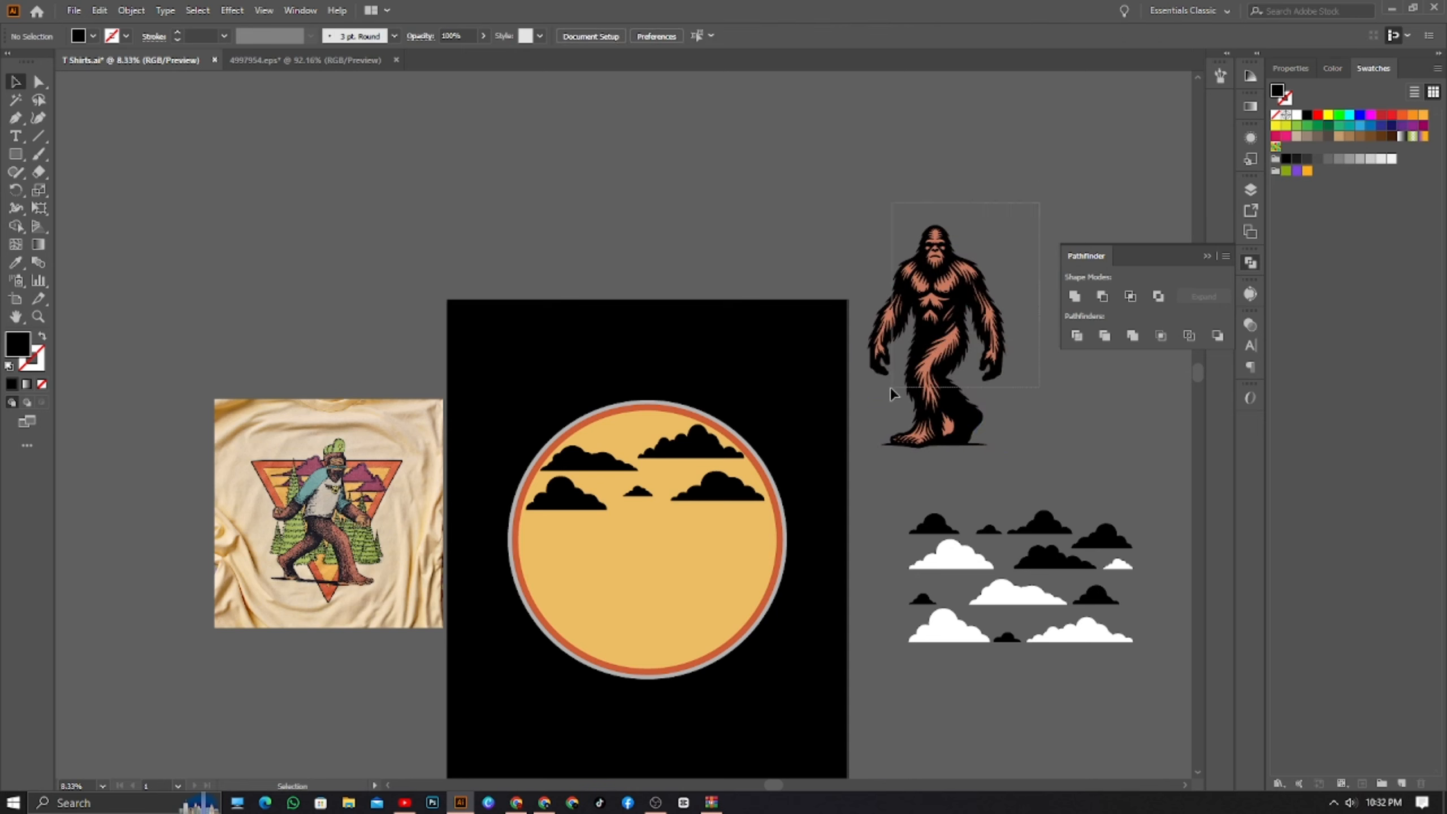
drag(885, 447, 885, 448)
click(644, 38)
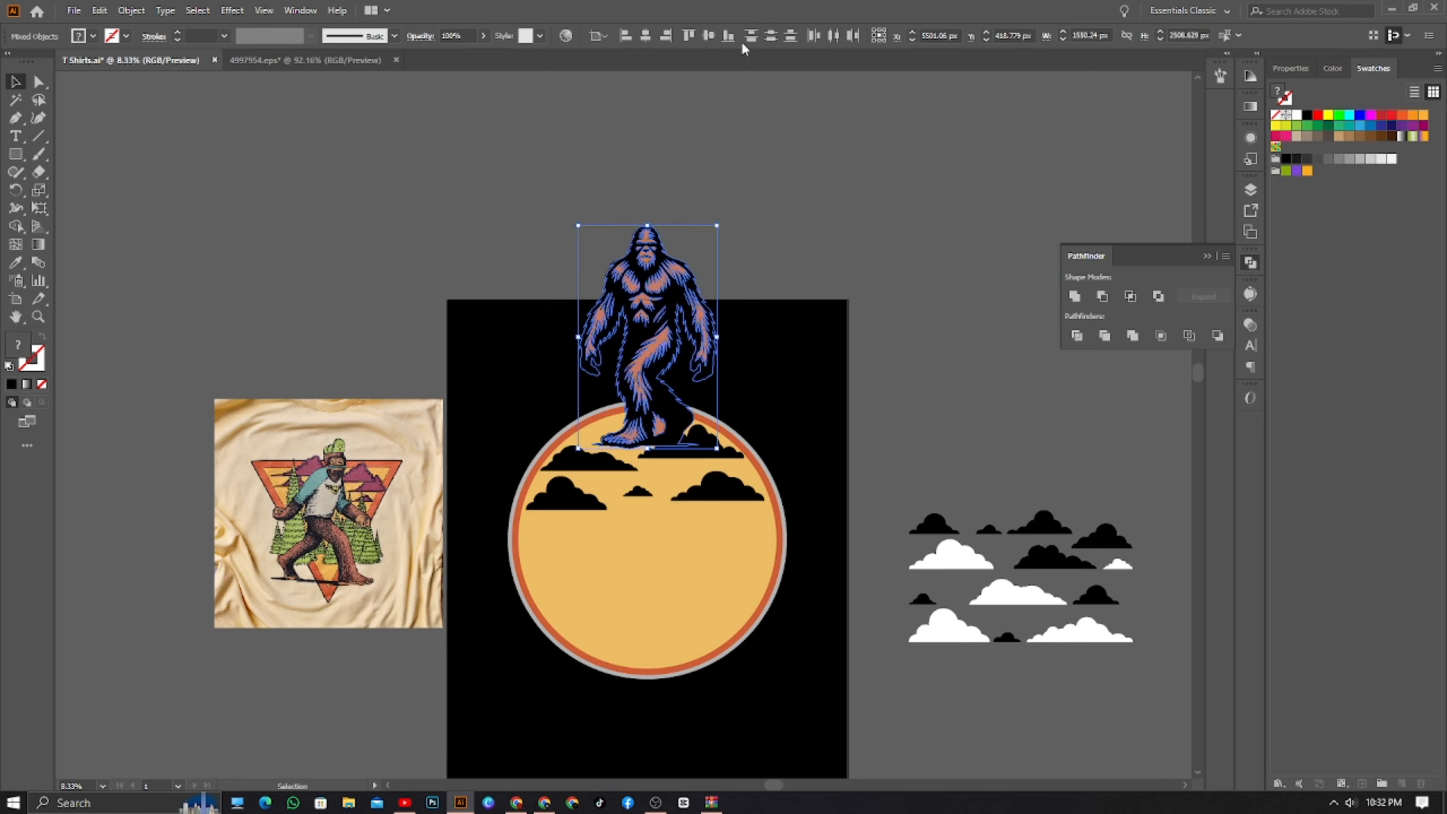
click(712, 37)
key(a)
key(v)
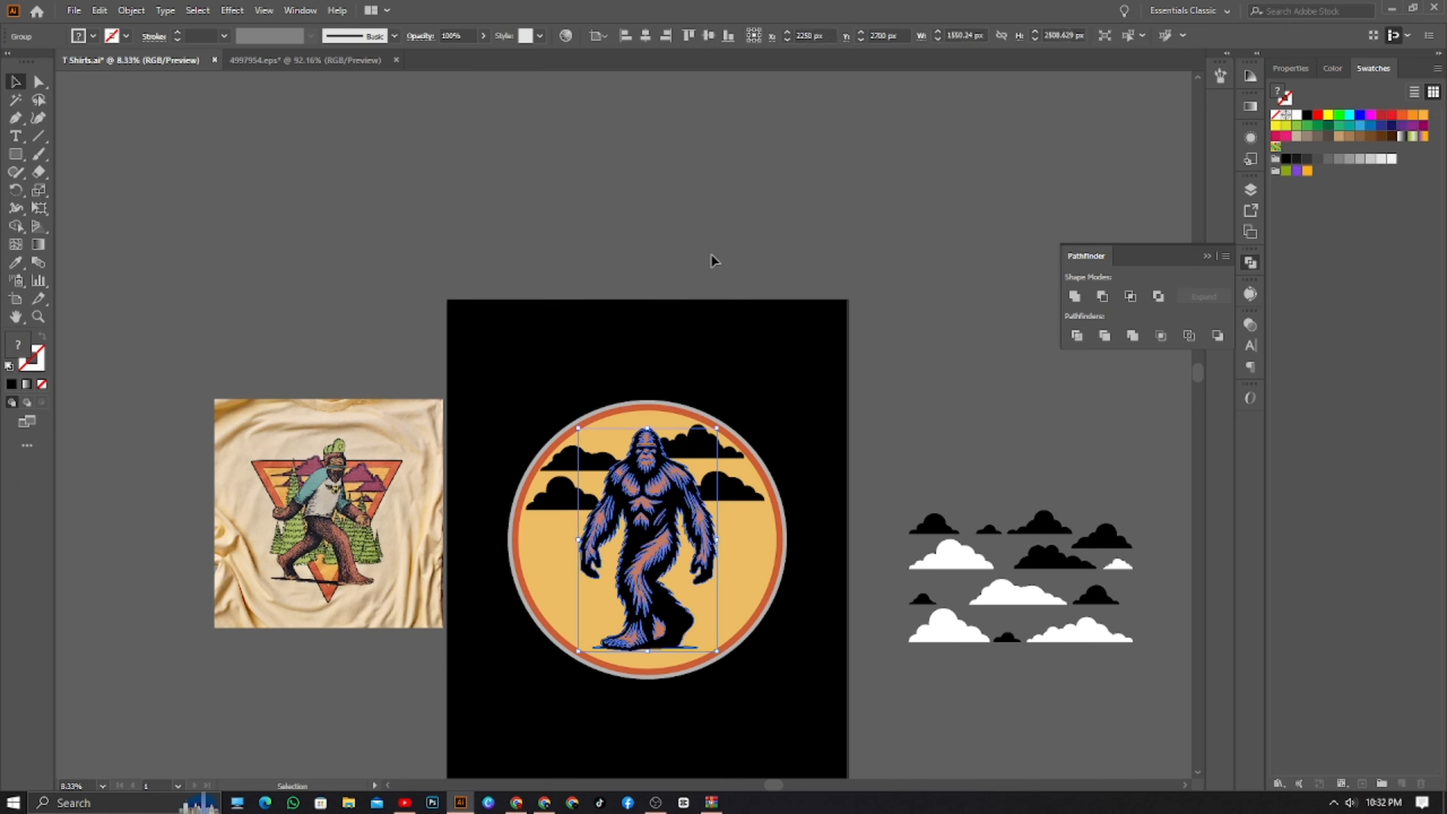
- Enlarge the Bigfoot group proportionally from its centre until it spans nearly the full height of the ringed circle
drag(650, 423, 647, 402)
click(855, 518)
scroll(656, 510, up, 1)
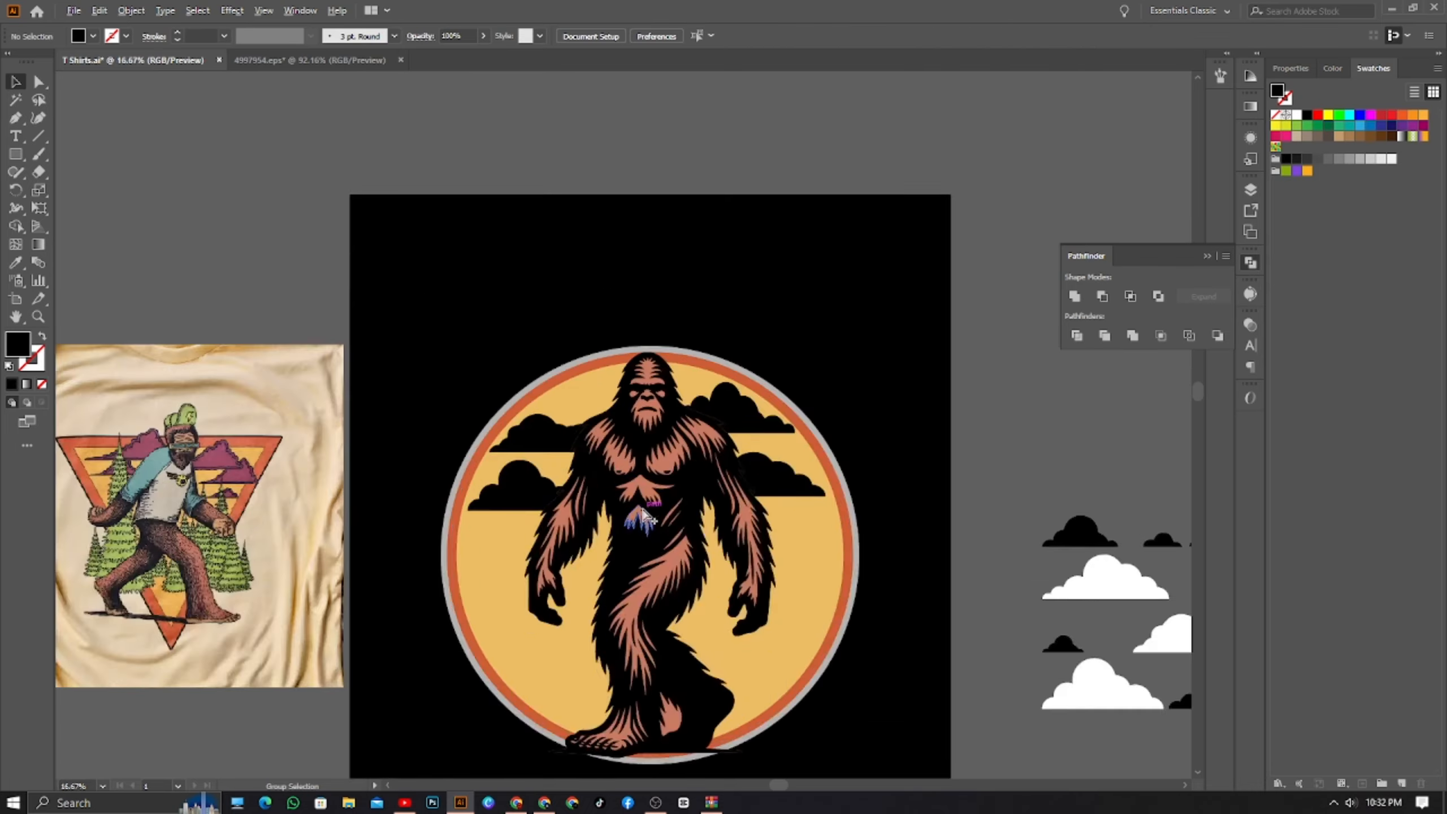
scroll(661, 496, down, 1)
scroll(667, 496, down, 2)
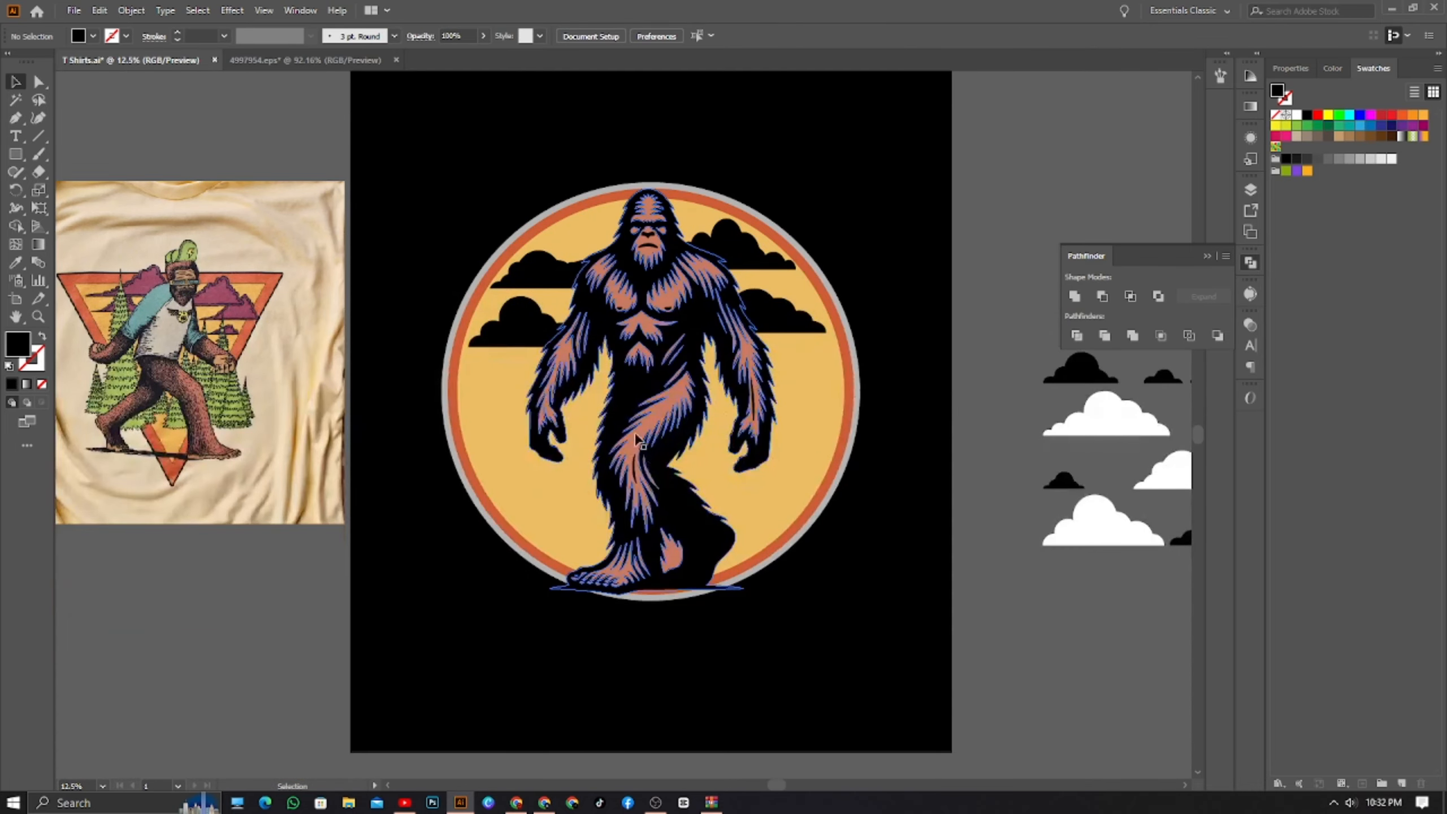
- Shift the Bigfoot slightly down and left, and enlarge it to about 3260 px tall so the head overlaps the ring
drag(662, 497, 636, 425)
click(826, 249)
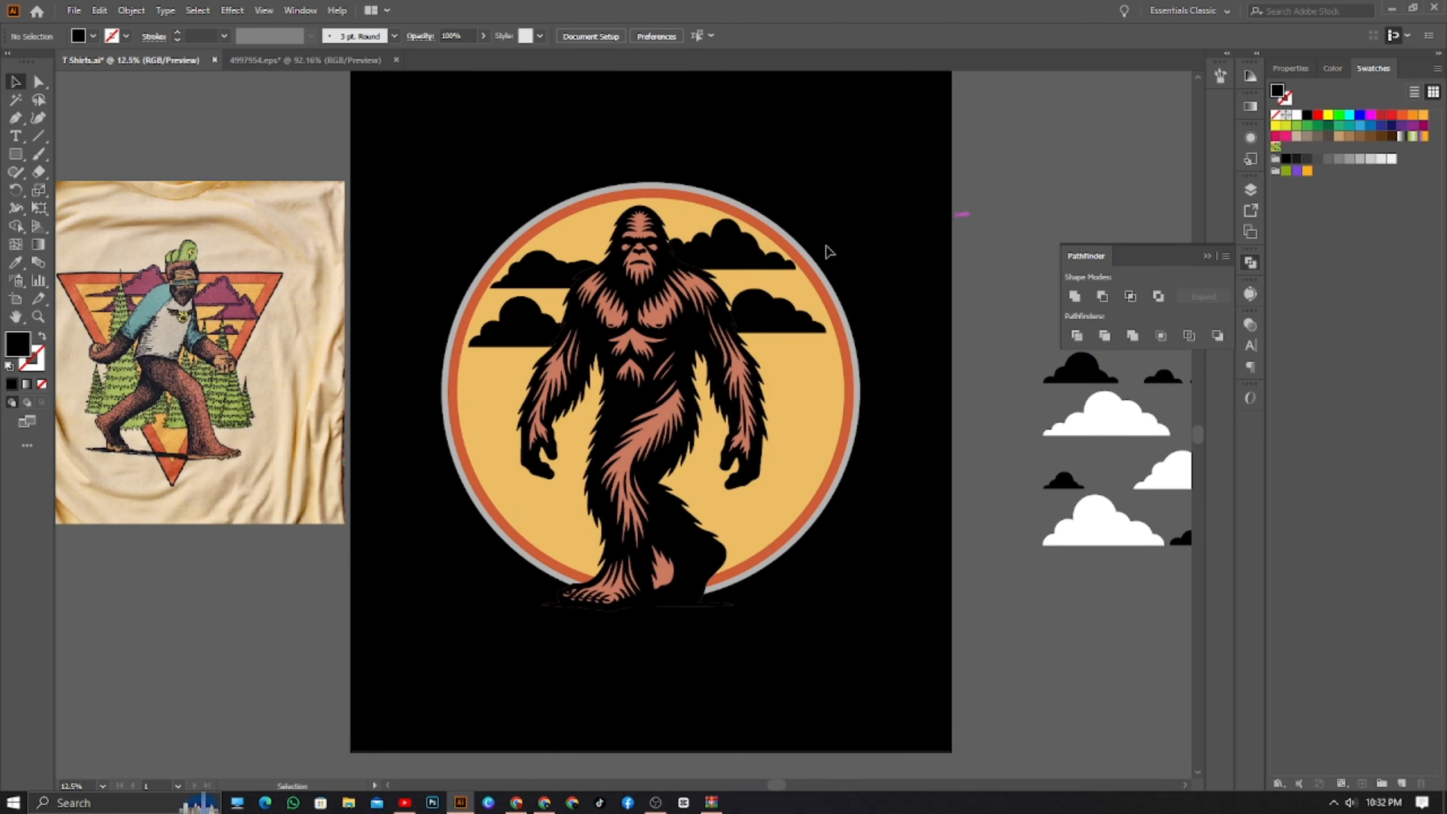
click(648, 212)
drag(649, 212, 650, 174)
click(1071, 197)
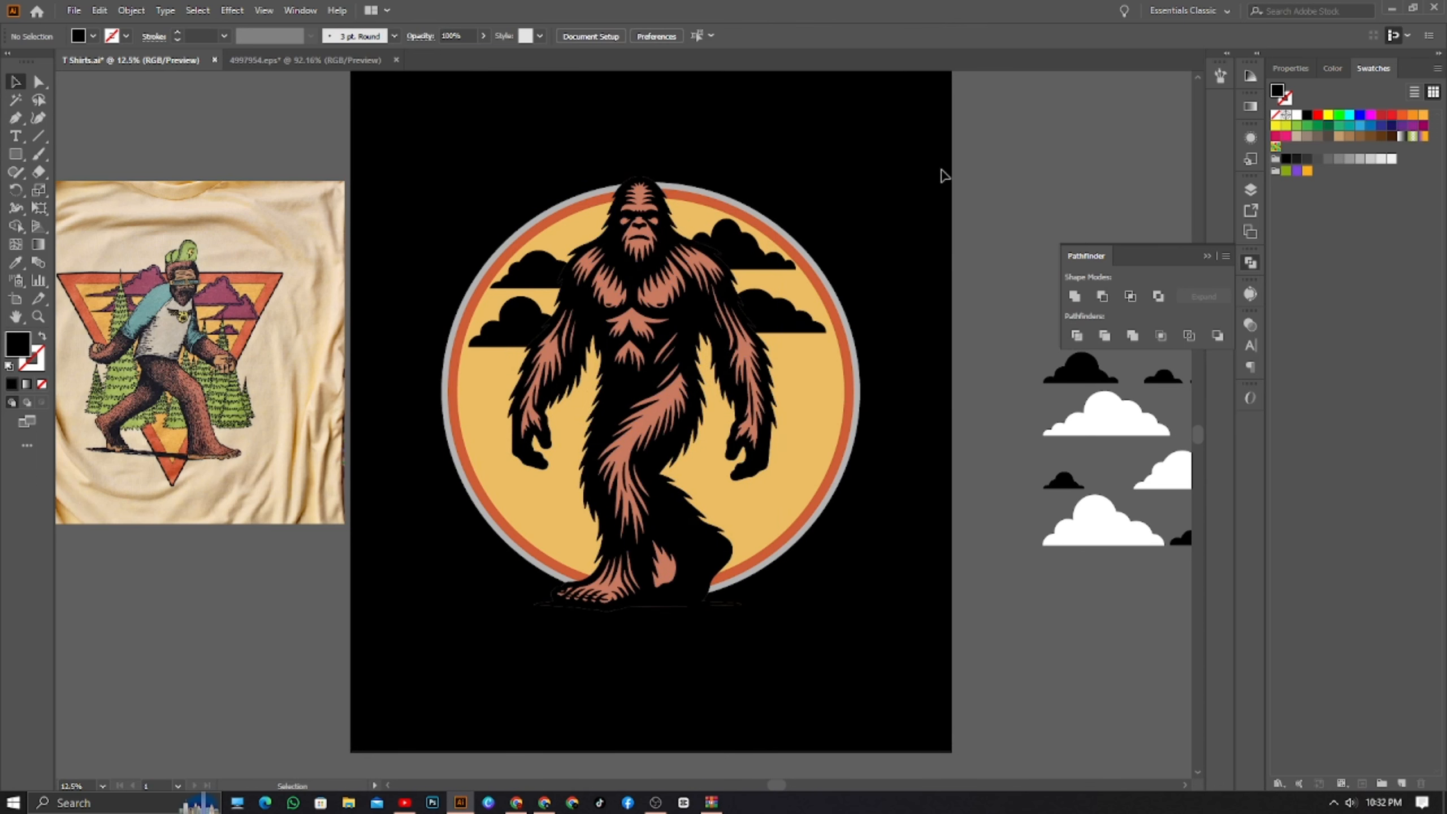
- Recolour the black background rectangle with the beige sampled from the reference shirt's fabric
drag(944, 168, 907, 262)
click(908, 266)
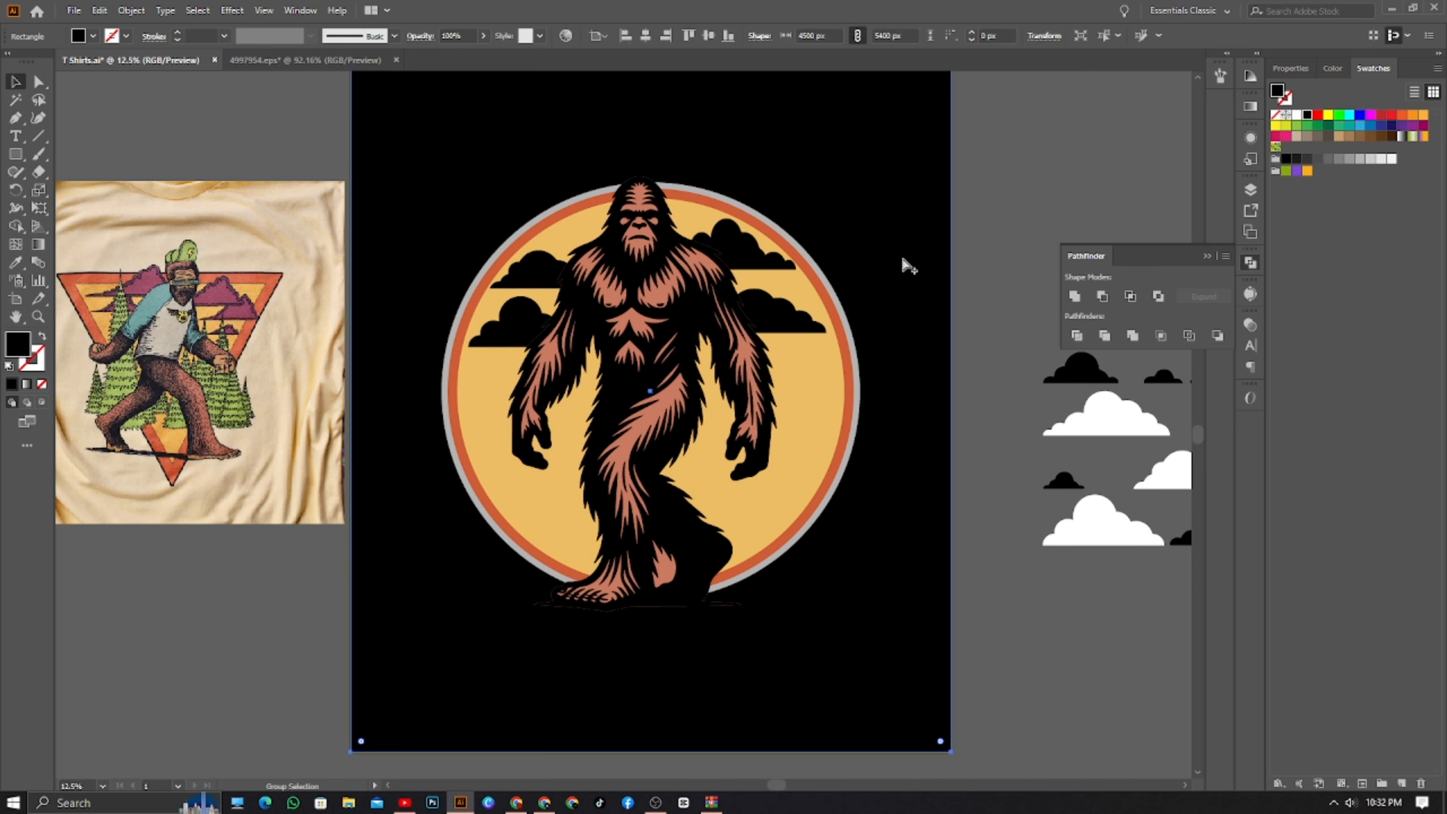
click(979, 132)
click(888, 171)
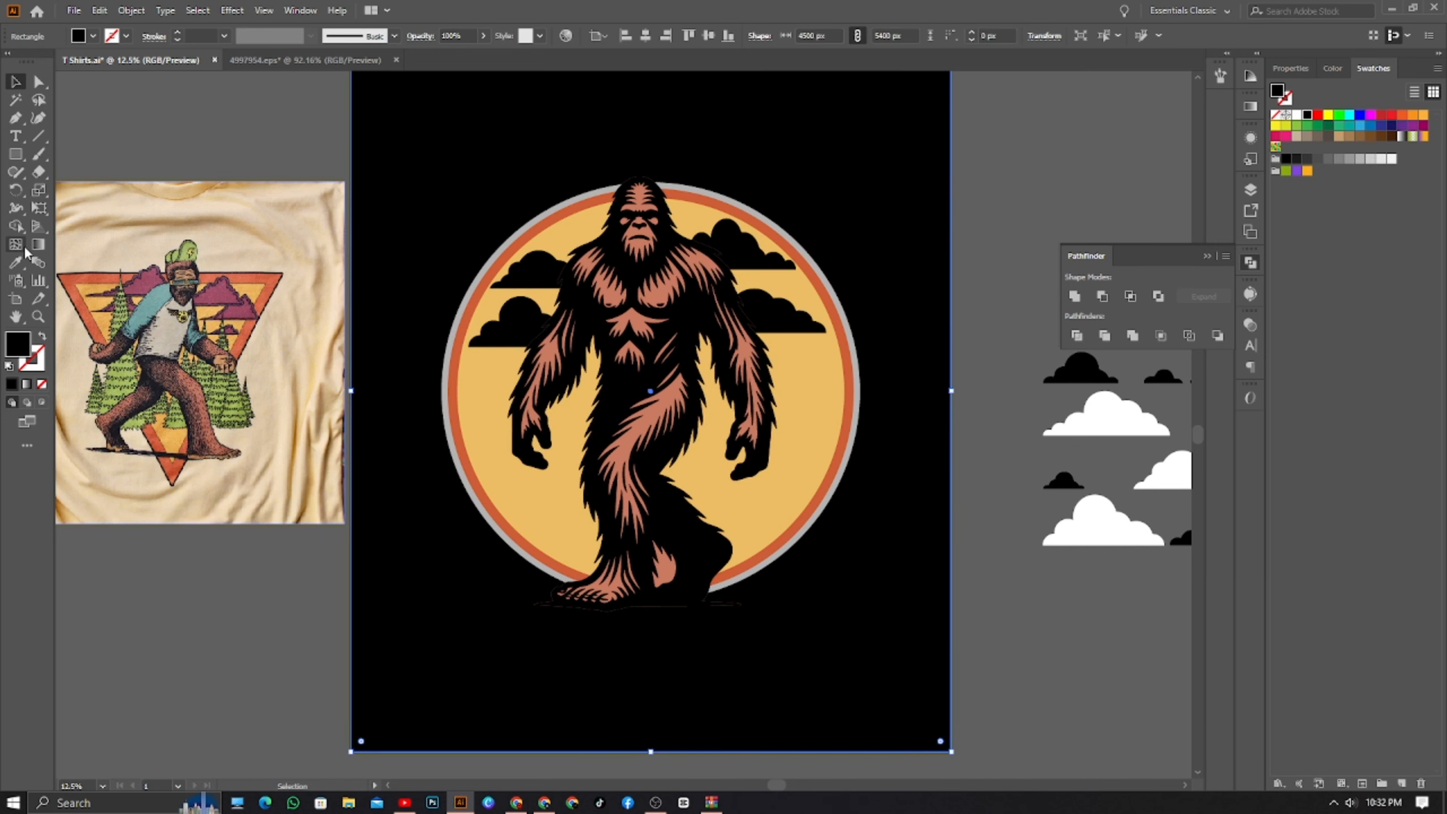
click(15, 261)
click(290, 246)
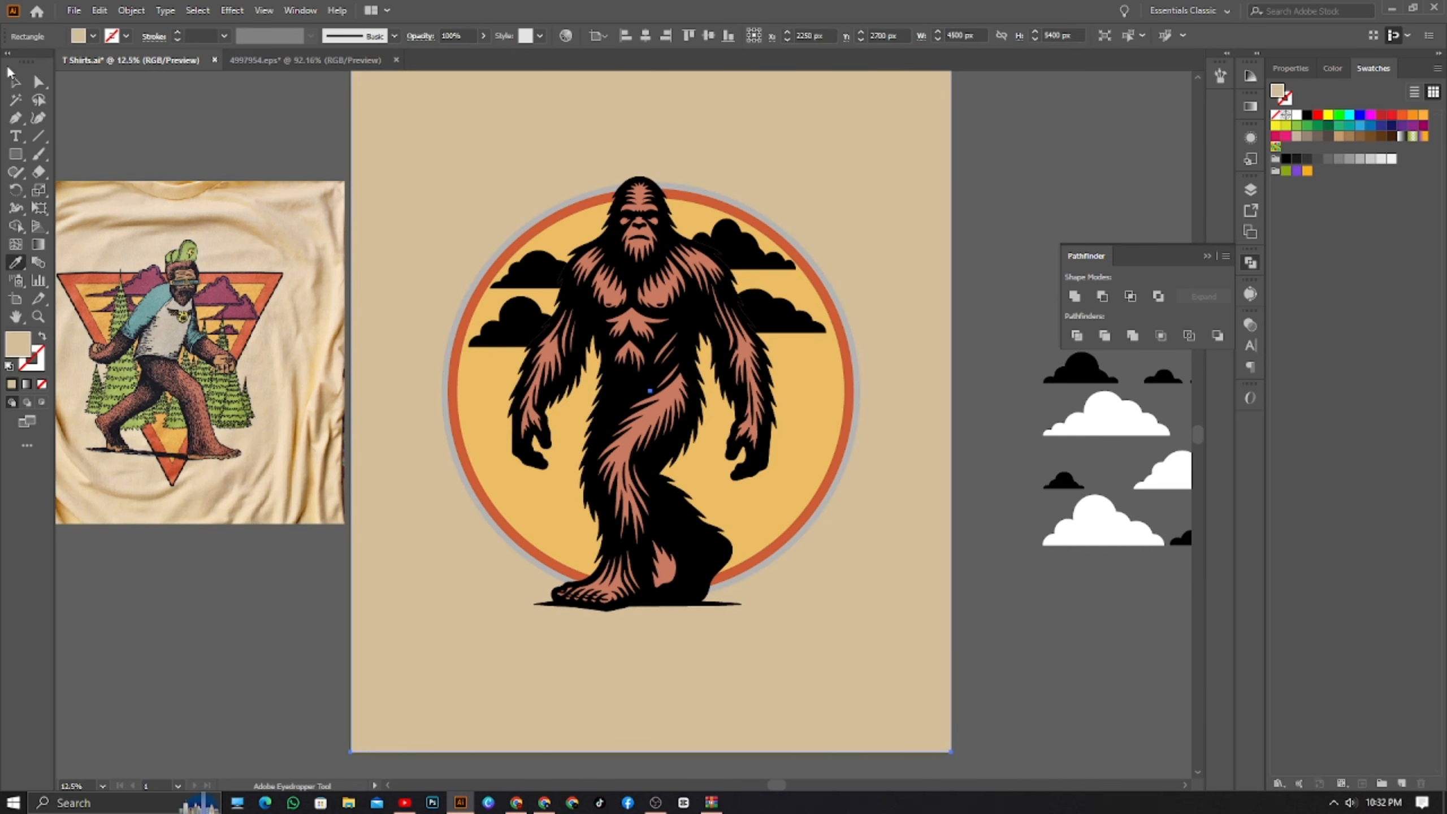
click(7, 83)
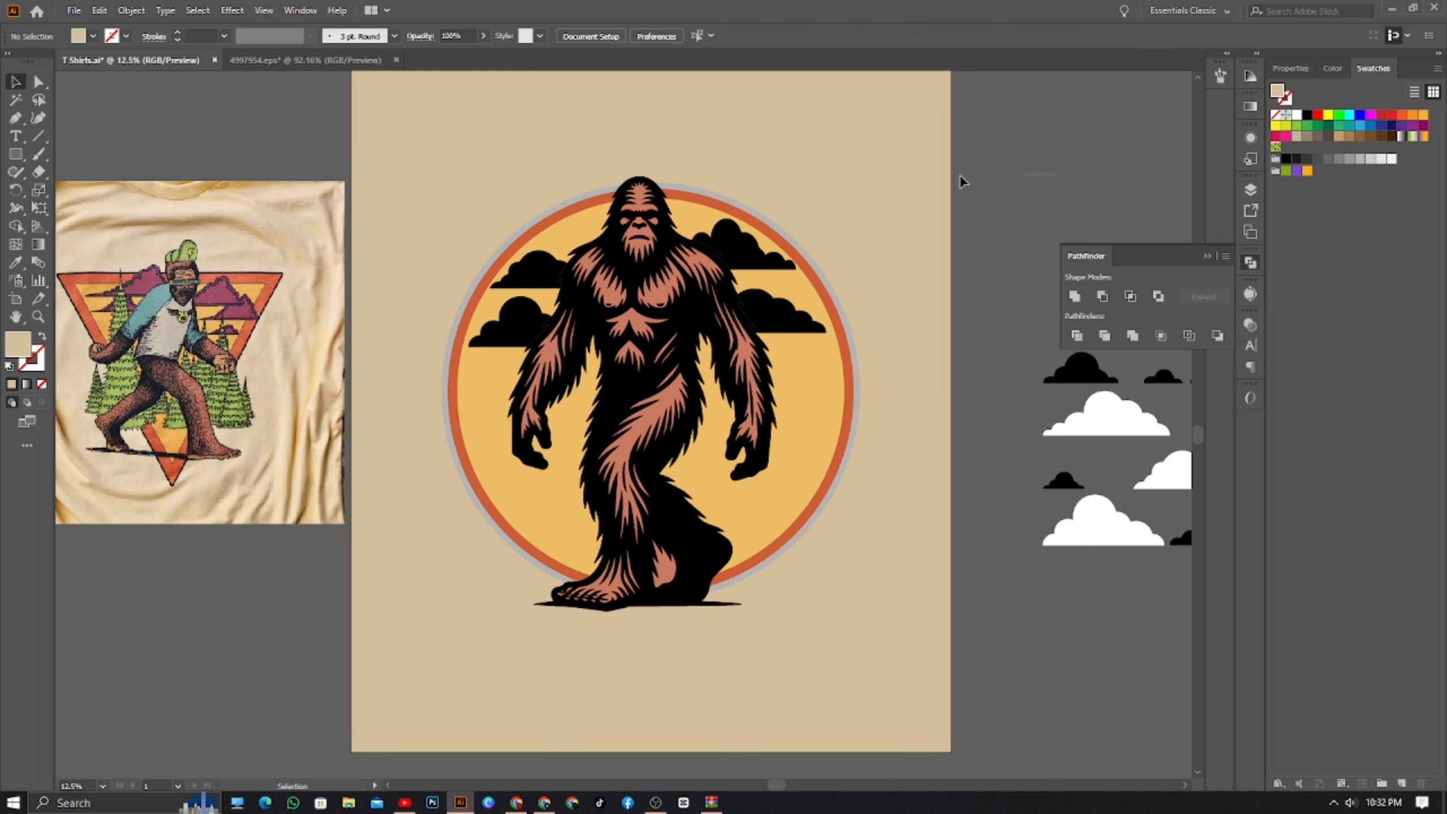
key(a)
key(ctrl+shift+a)
key(v)
- Fill the outer grey ring of the circle with black
click(779, 227)
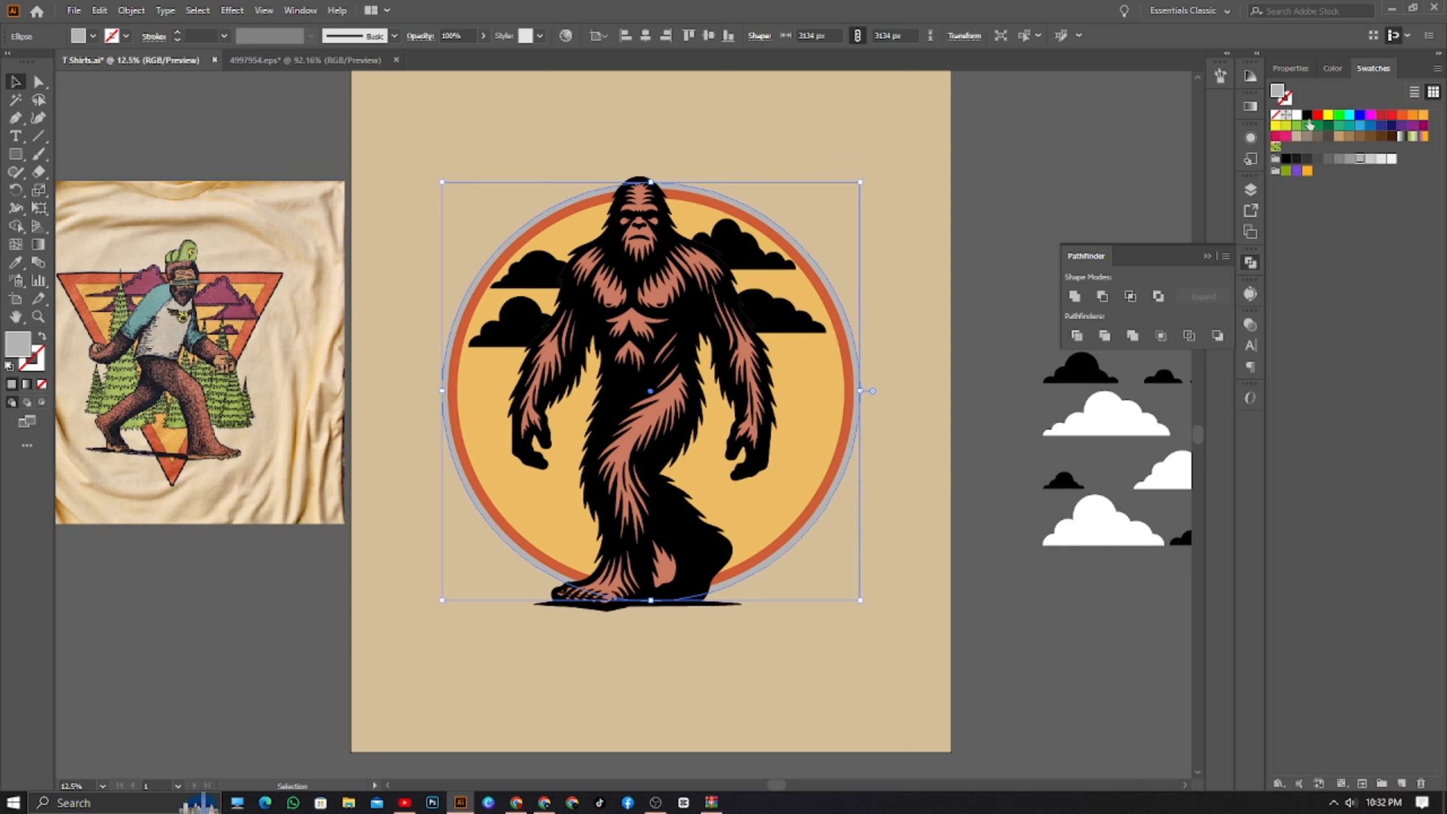
click(1302, 136)
click(765, 195)
scroll(940, 228, down, 1)
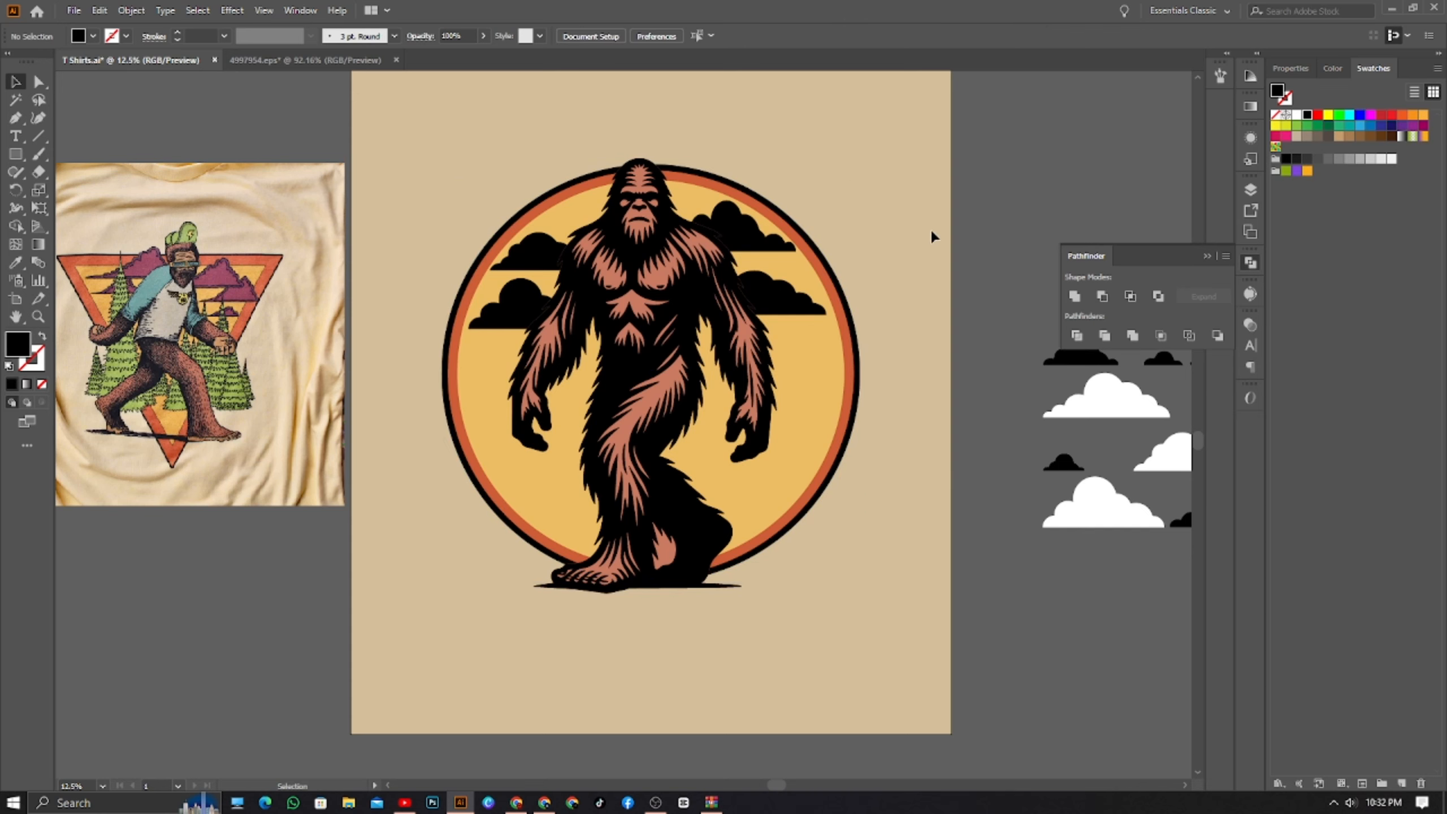
scroll(867, 250, left, 3)
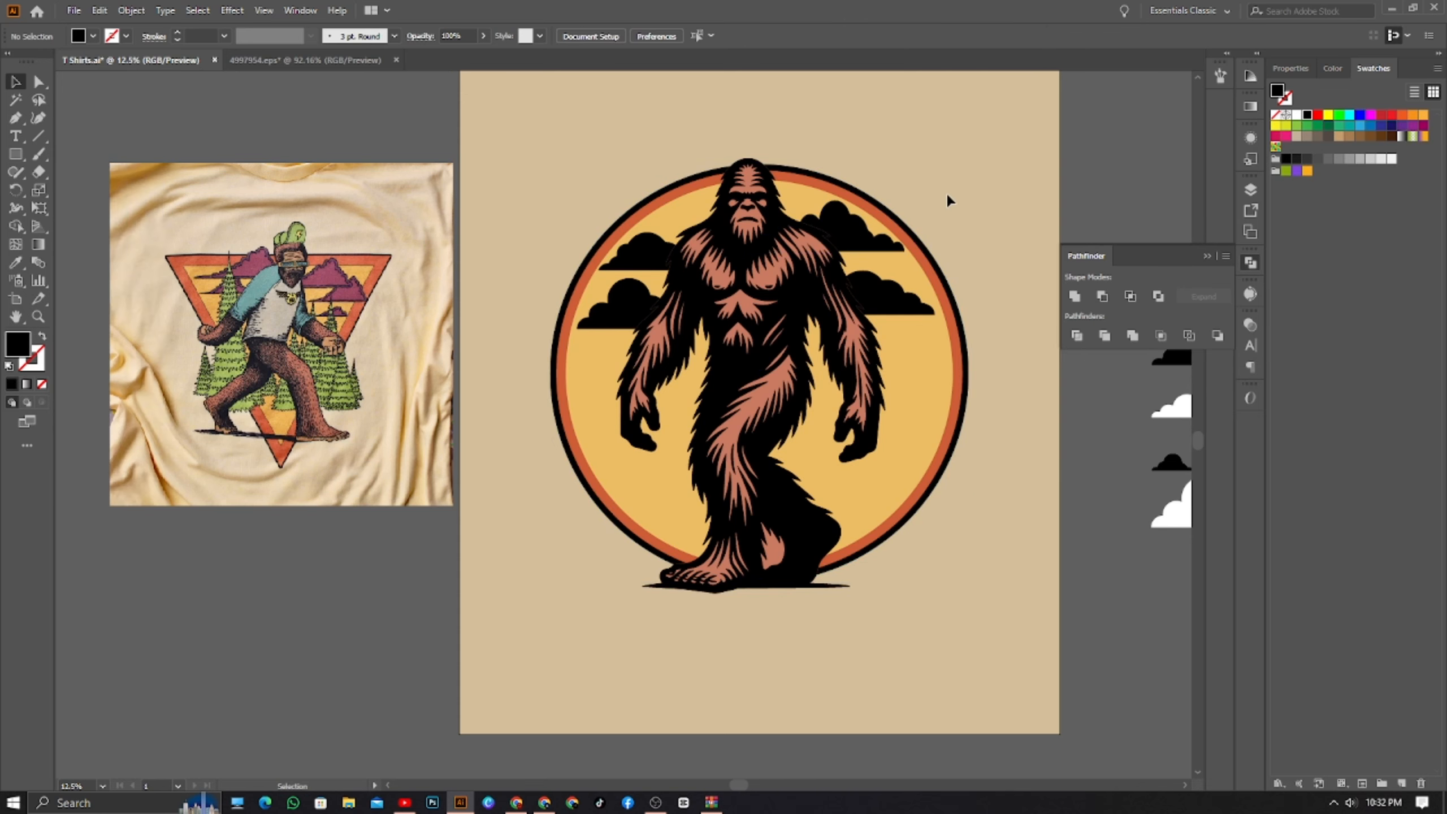
- Enlarge the Bigfoot group a little more so its head rises clearly above the ring
click(770, 177)
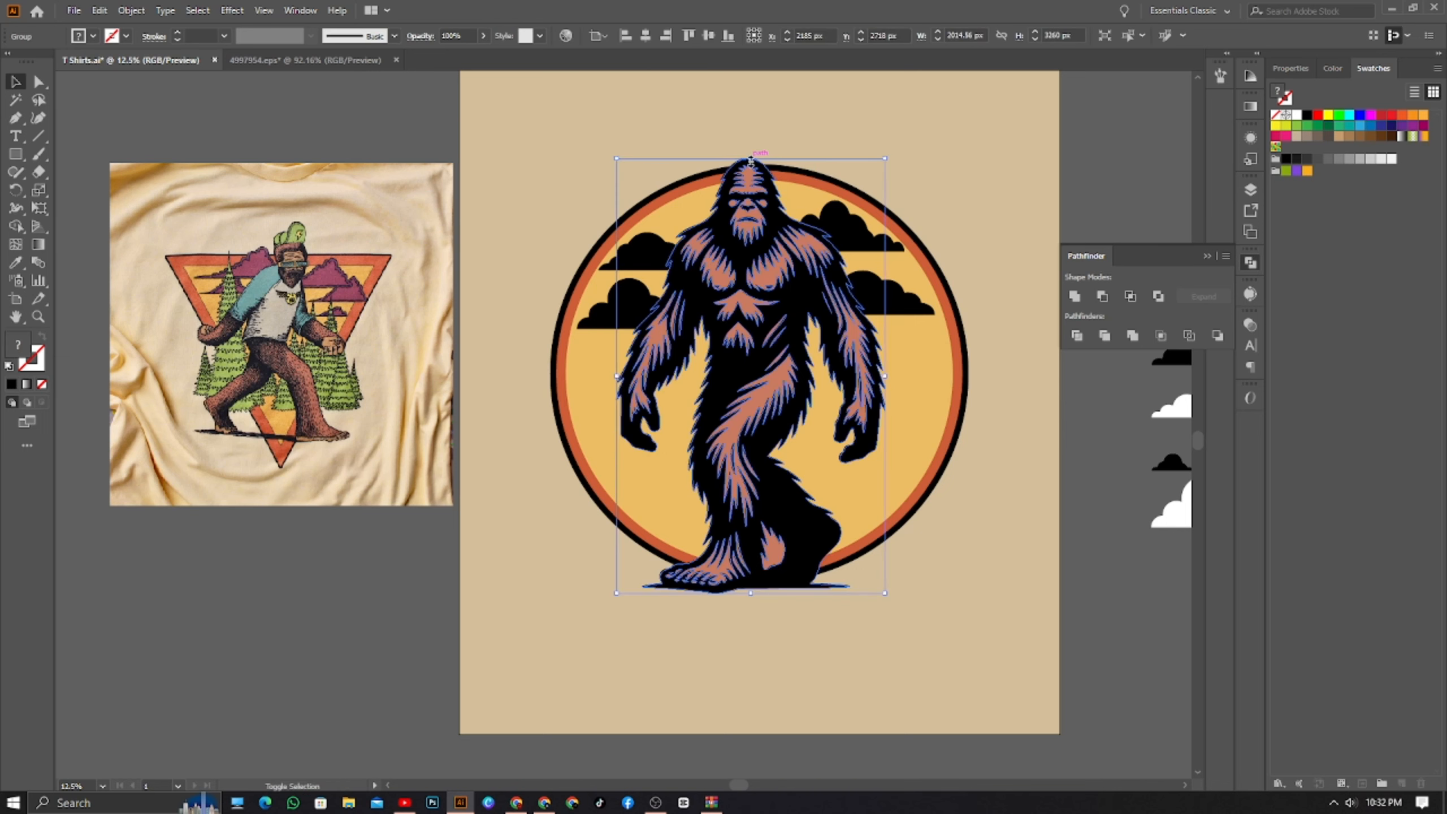
drag(751, 161, 751, 141)
click(1018, 191)
scroll(1018, 308, left, 2)
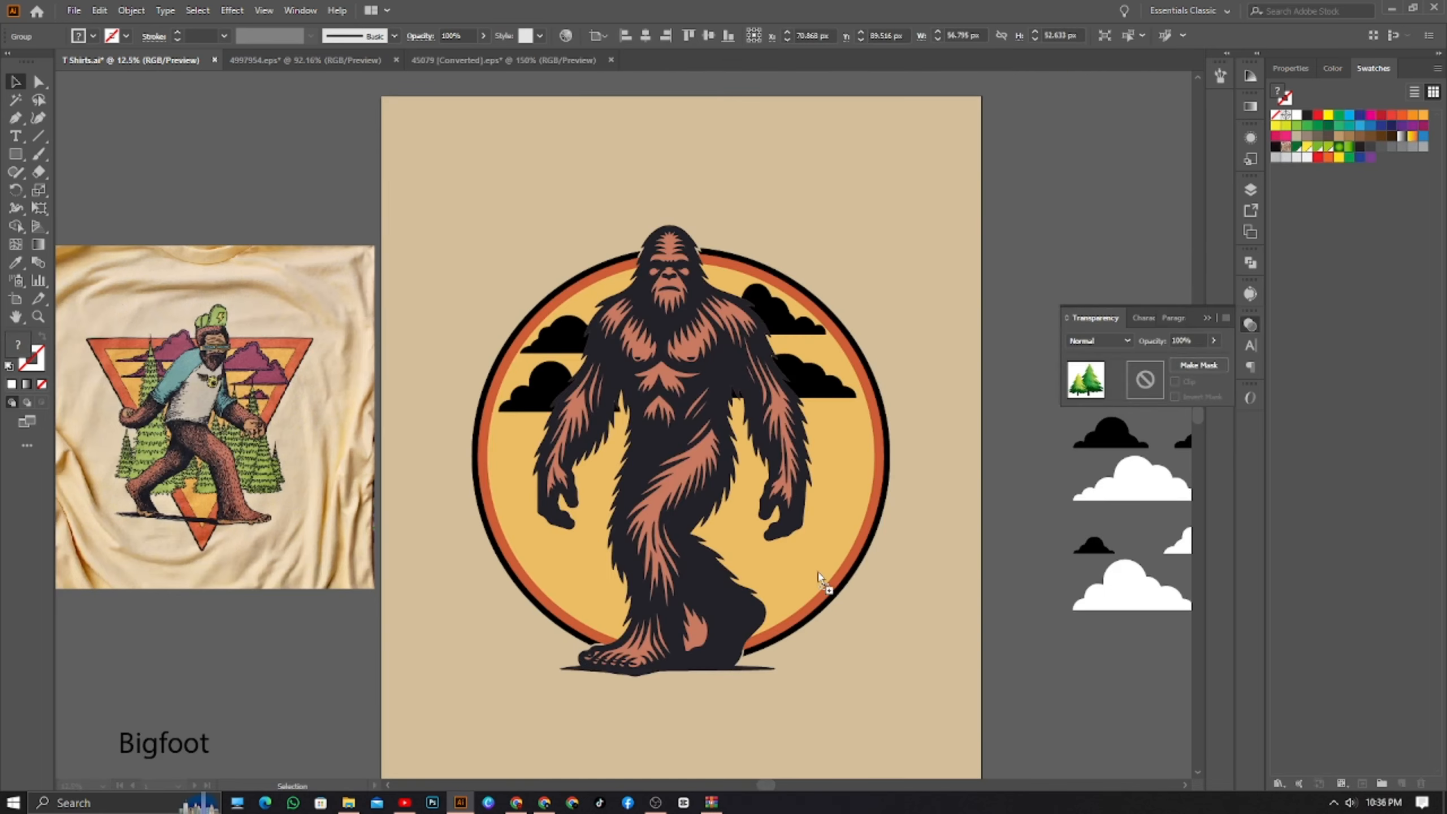
- Enlarge the pine tree pair to about 2332 px wide over the circle's right half and place a copy over the left half
drag(905, 582, 934, 292)
drag(919, 442, 582, 506)
click(967, 574)
click(813, 543)
- Reflect the left pine tree pair across the vertical axis
right_click(583, 506)
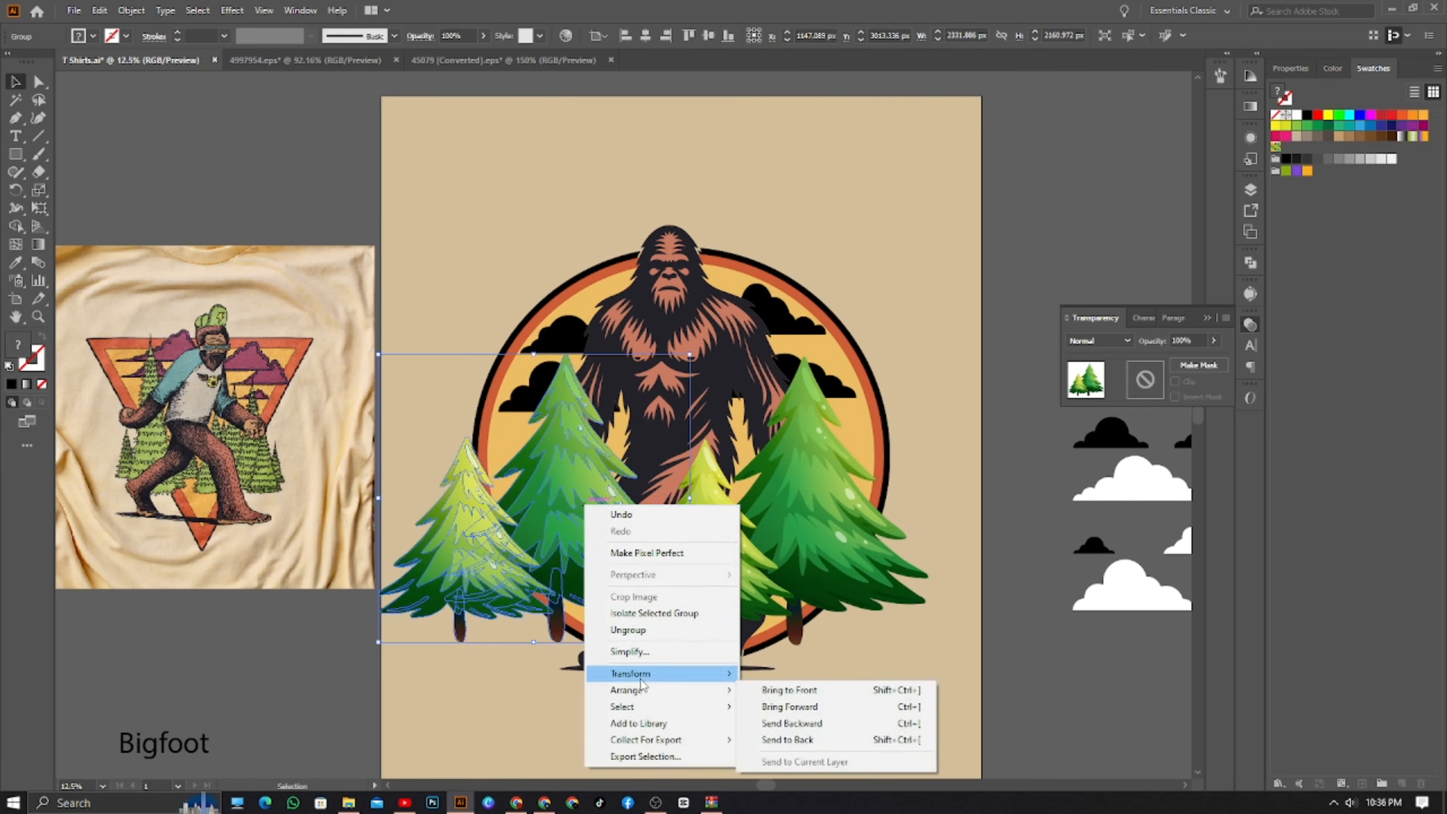
mouse_move(683, 674)
click(836, 597)
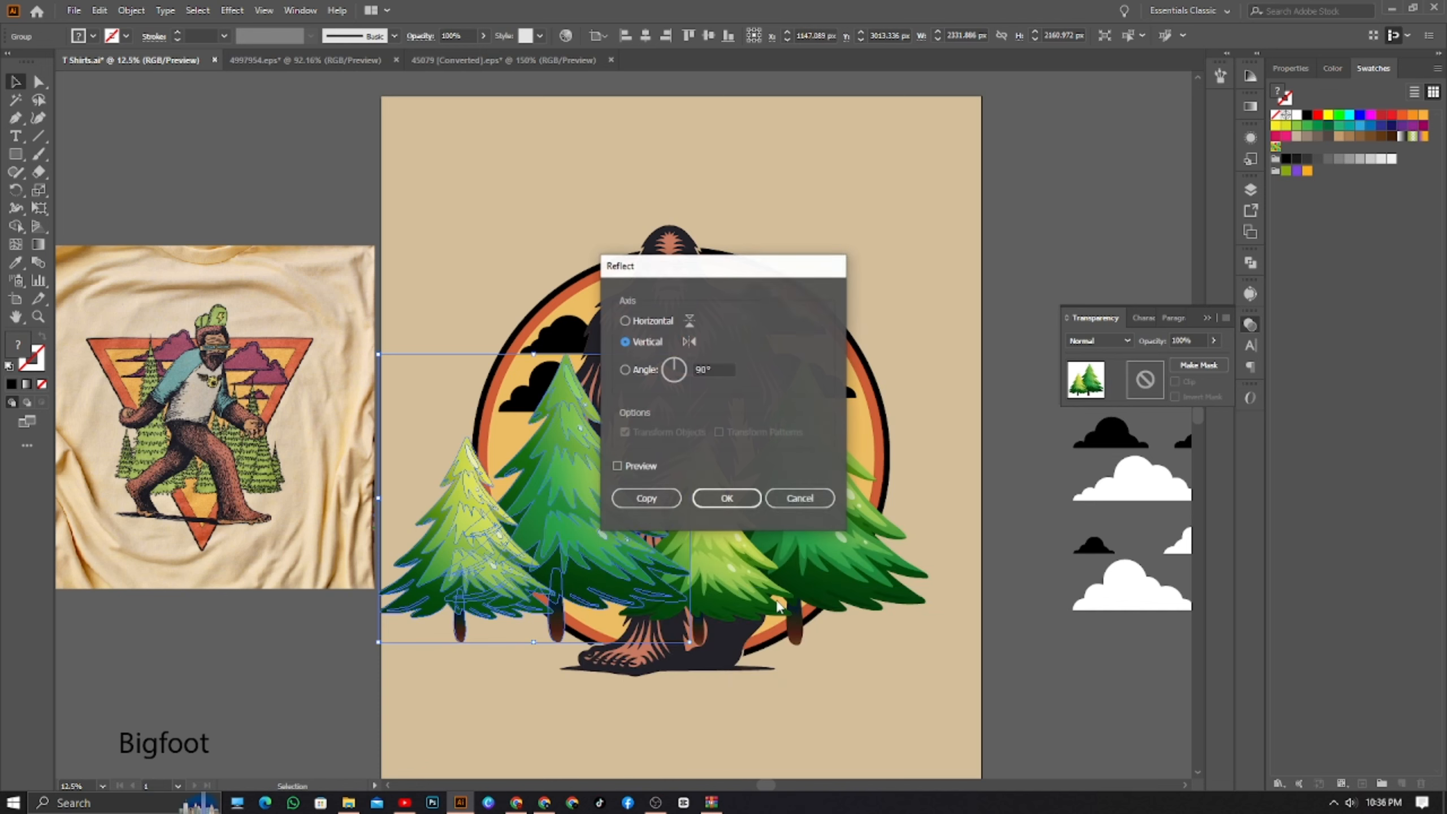
click(728, 498)
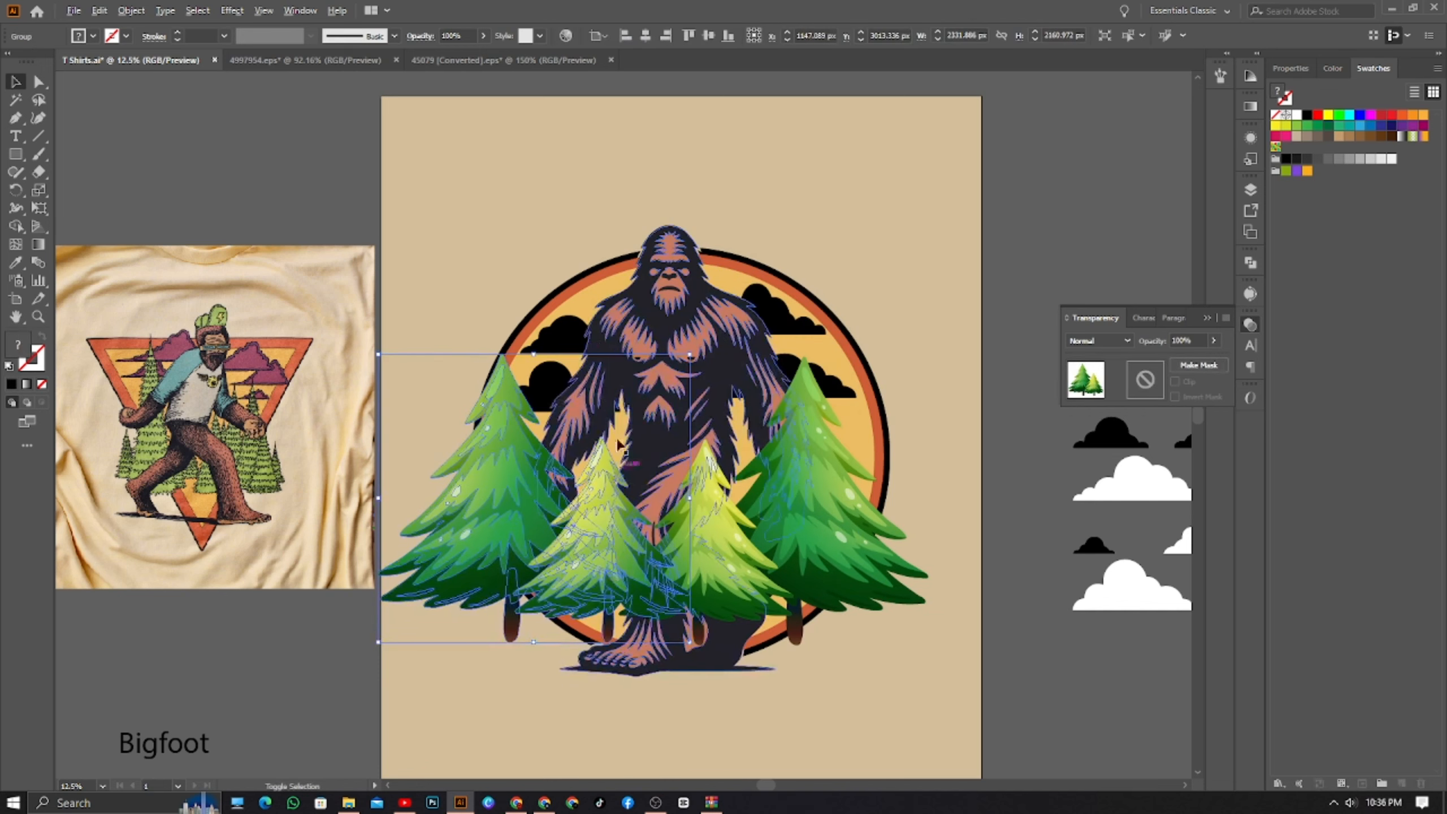
- Shrink the mirrored left pine pair to about 1913 px wide and nudge it slightly down
drag(533, 354, 536, 362)
drag(537, 381, 537, 381)
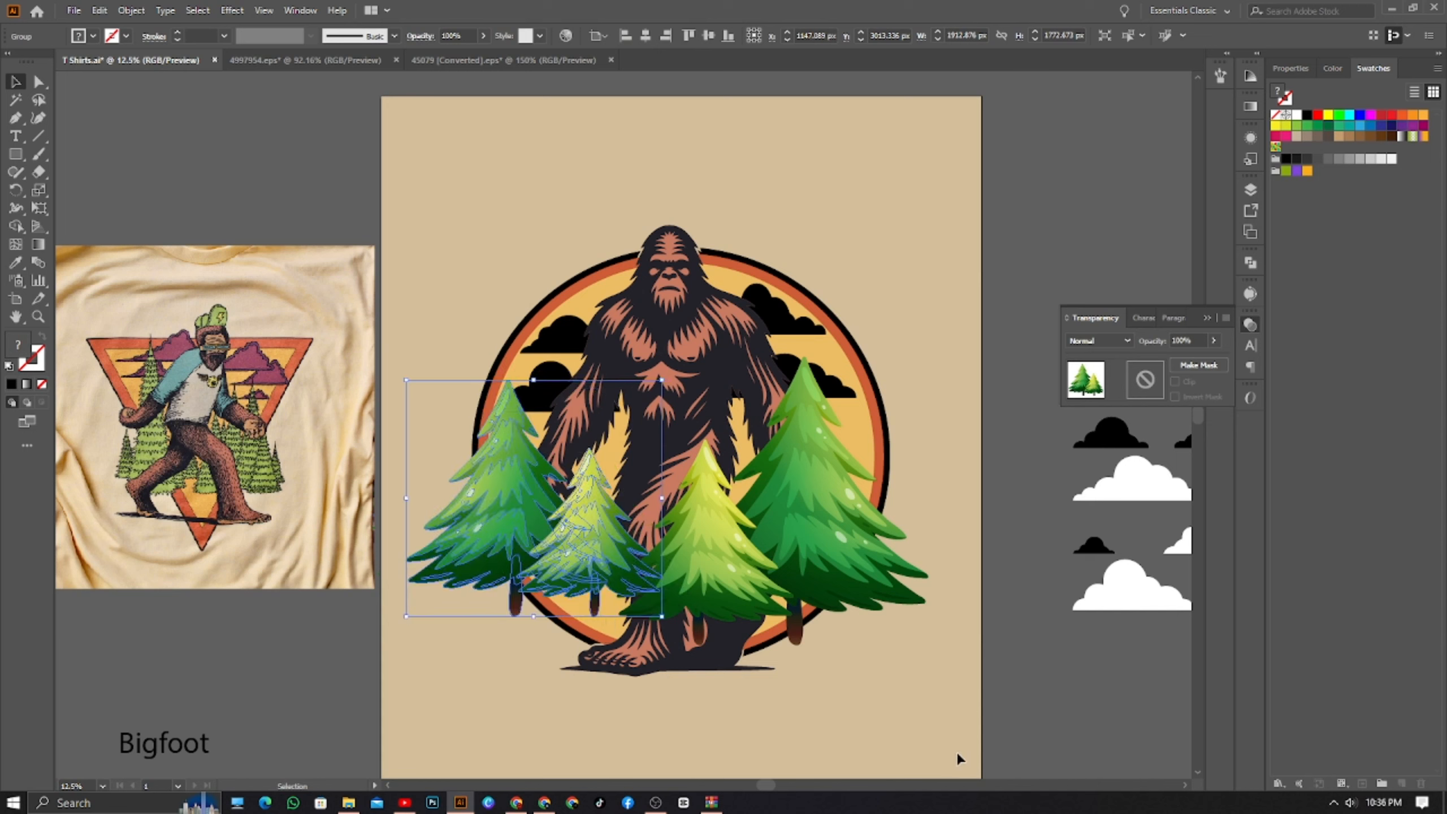
click(894, 701)
drag(558, 547, 559, 558)
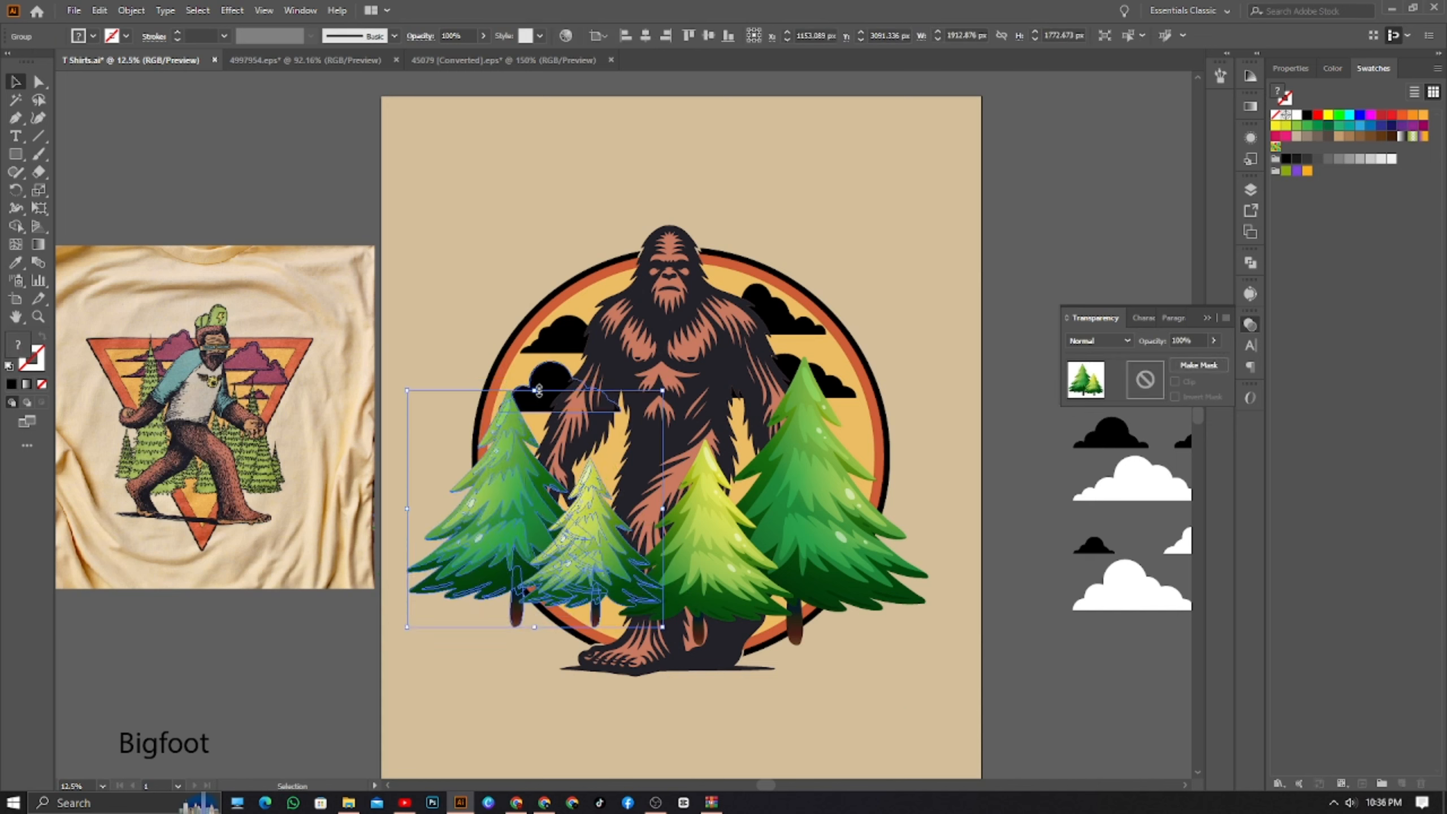
- Stretch both pine pairs vertically so the left reaches the clouds and the right nearly reaches the top of the ring
drag(539, 391, 555, 301)
click(741, 593)
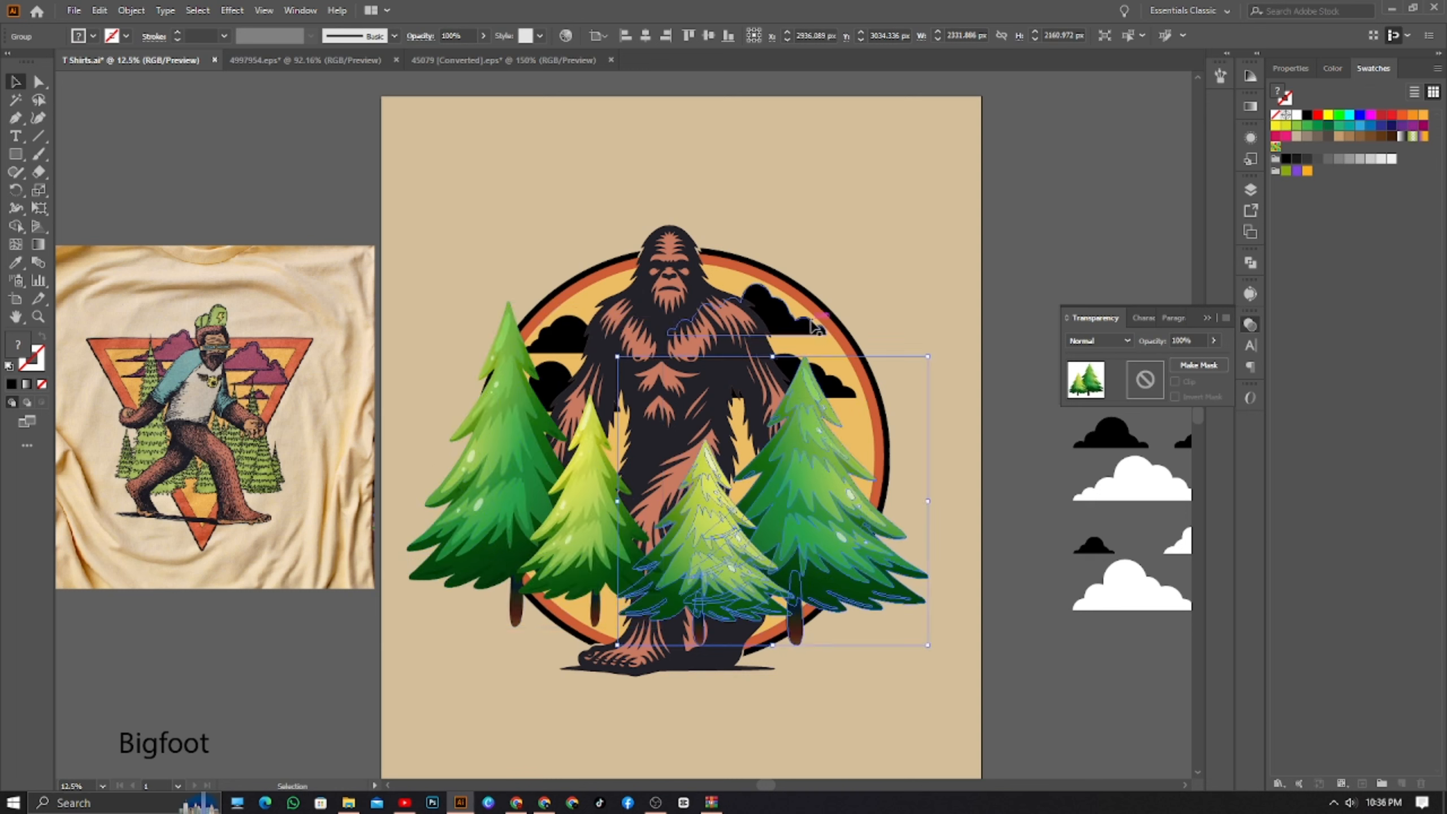
drag(772, 356, 772, 253)
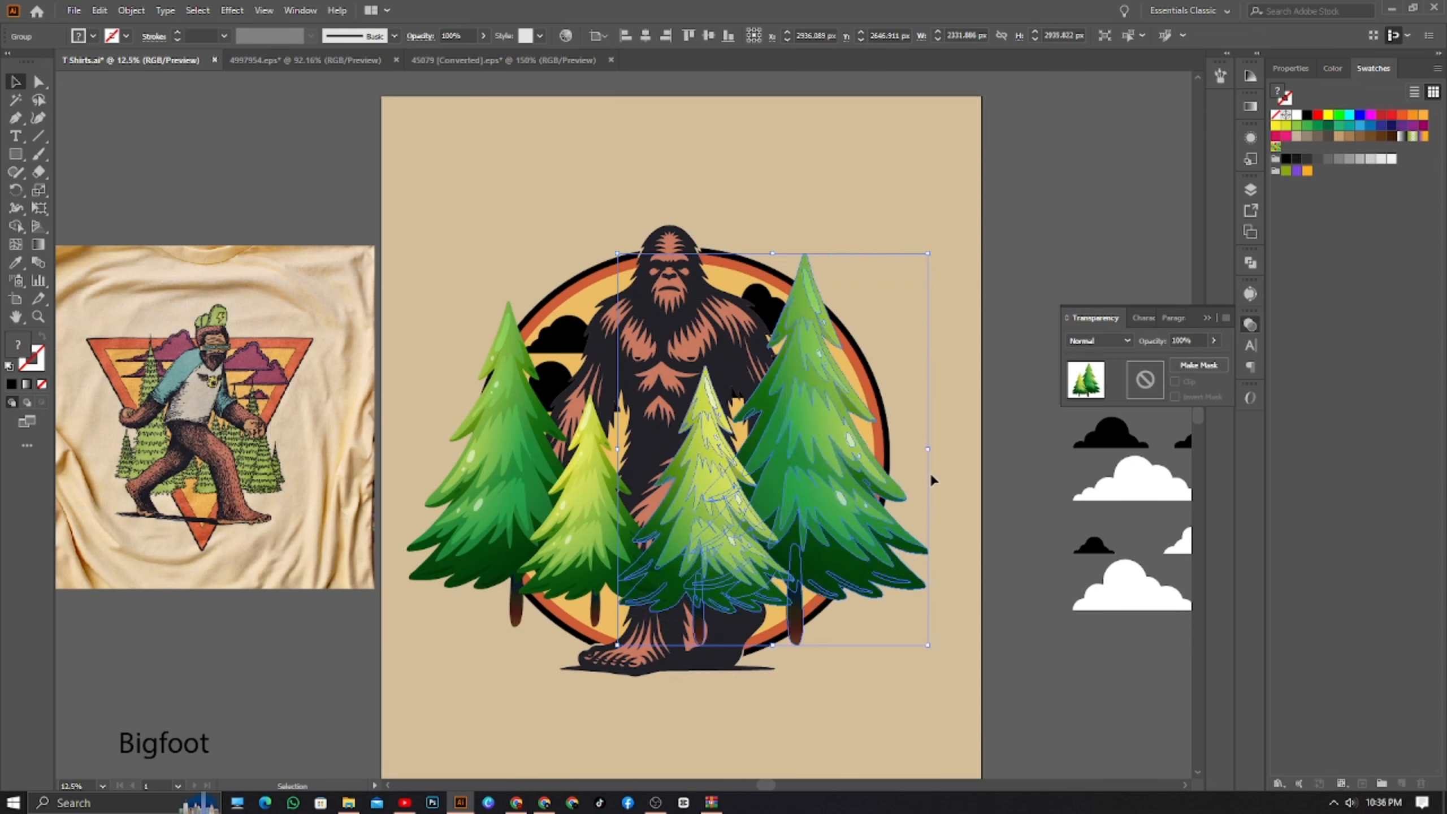
- Send both pine tree pairs backward through the stack until they sit behind the Bigfoot, the clouds and the circle
shift+click(468, 490)
key(a)
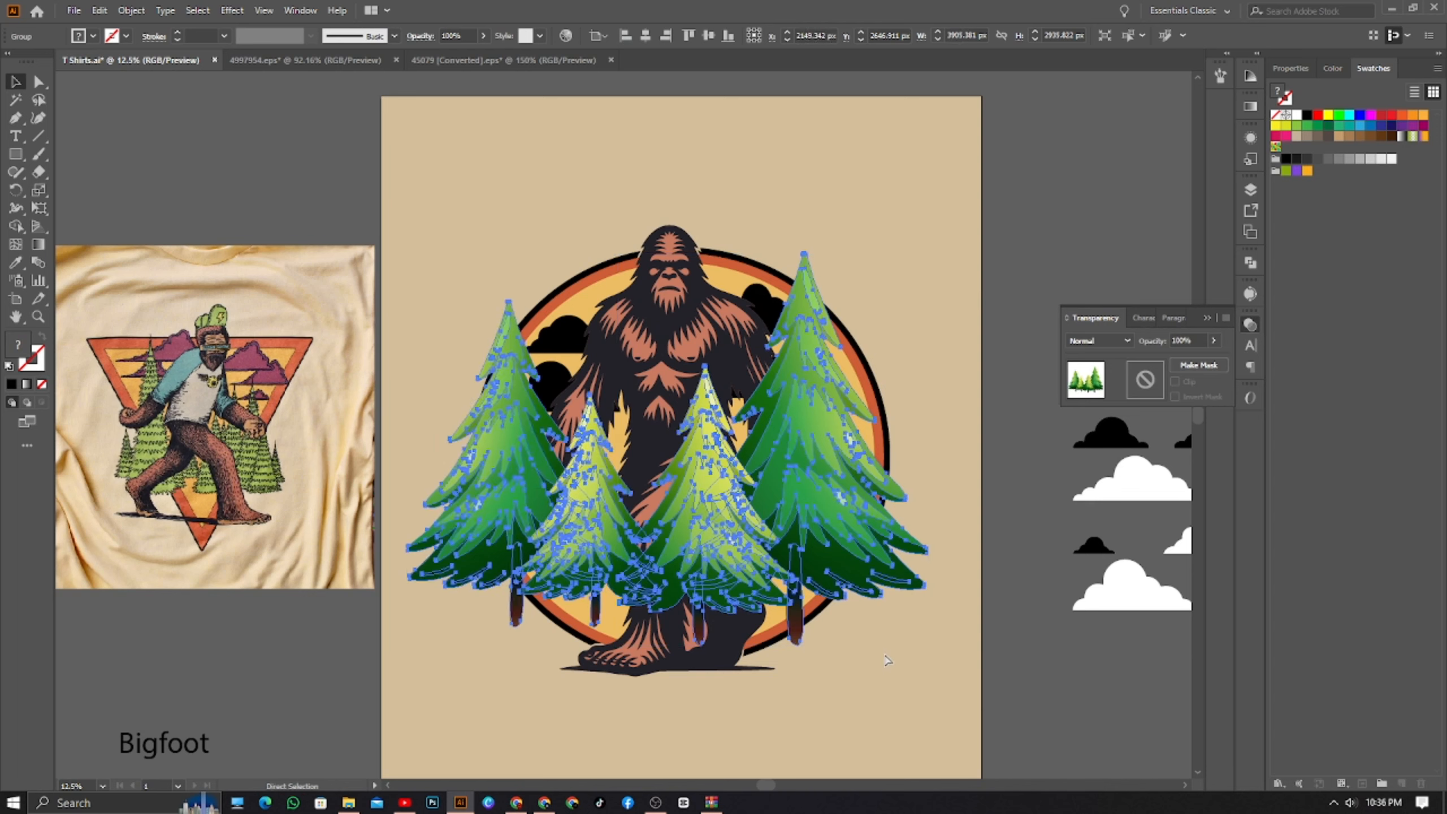
key(ctrl+bracketleft)
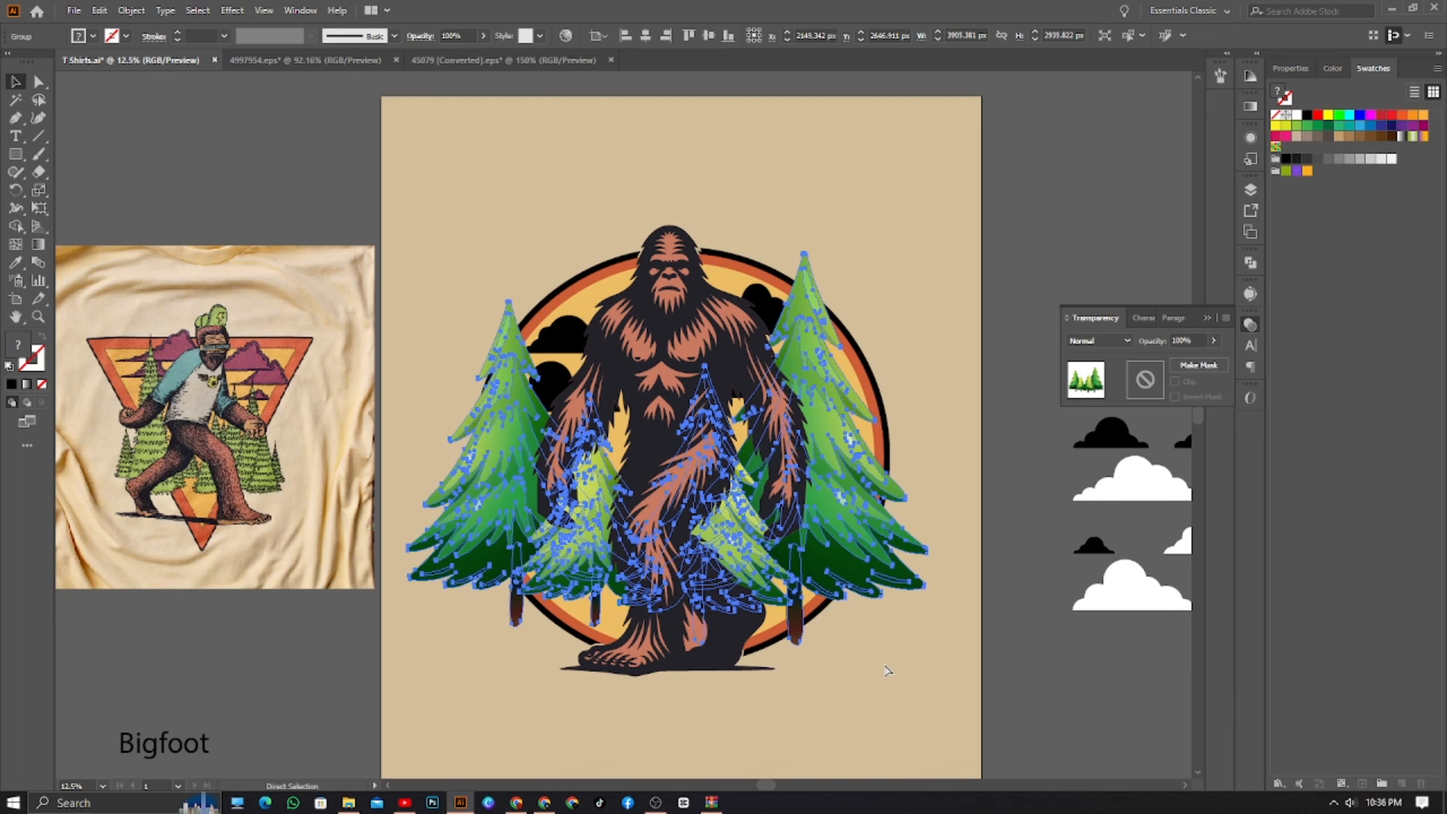
key(ctrl+bracketleft)
key(ctrl+bracketleft)
key(ctrl+bracketleft)
key(ctrl+bracketleft)
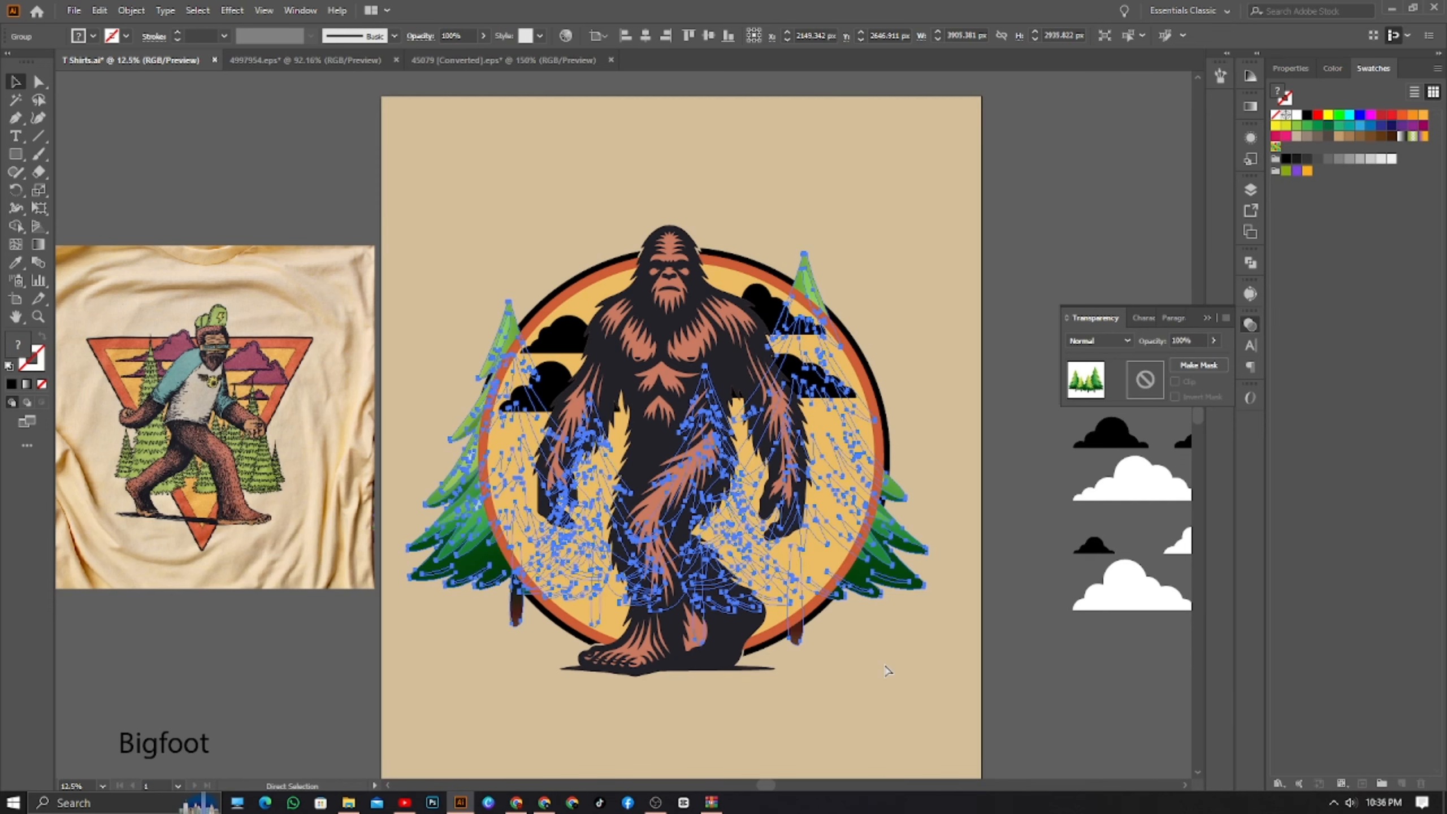
- Position the single light-green pine at the Bigfoot's left side, with its trunk base on the lower edge of the ring
drag(613, 285, 380, 186)
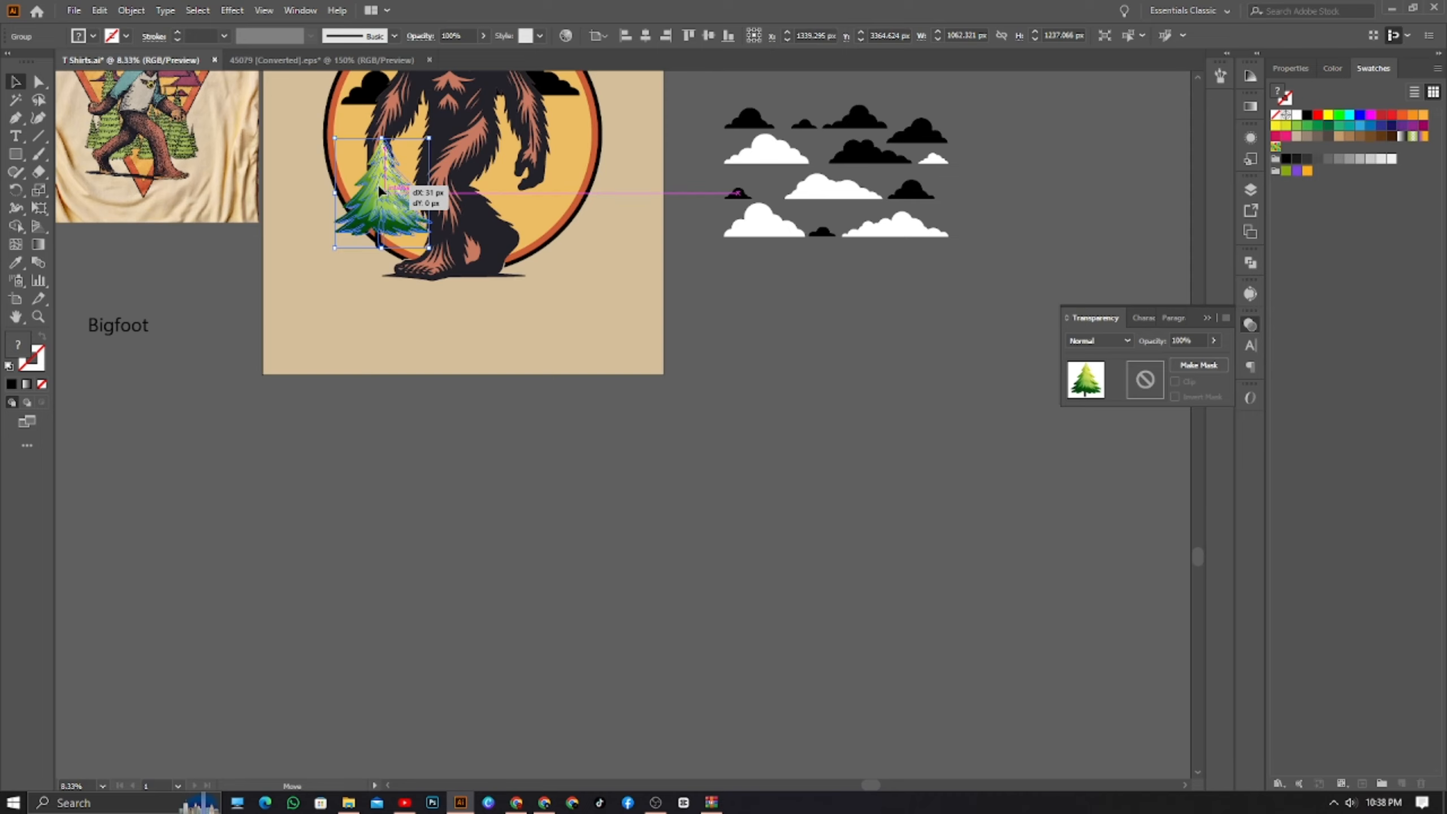
click(346, 196)
scroll(395, 201, up, 4)
drag(351, 238, 336, 216)
click(269, 429)
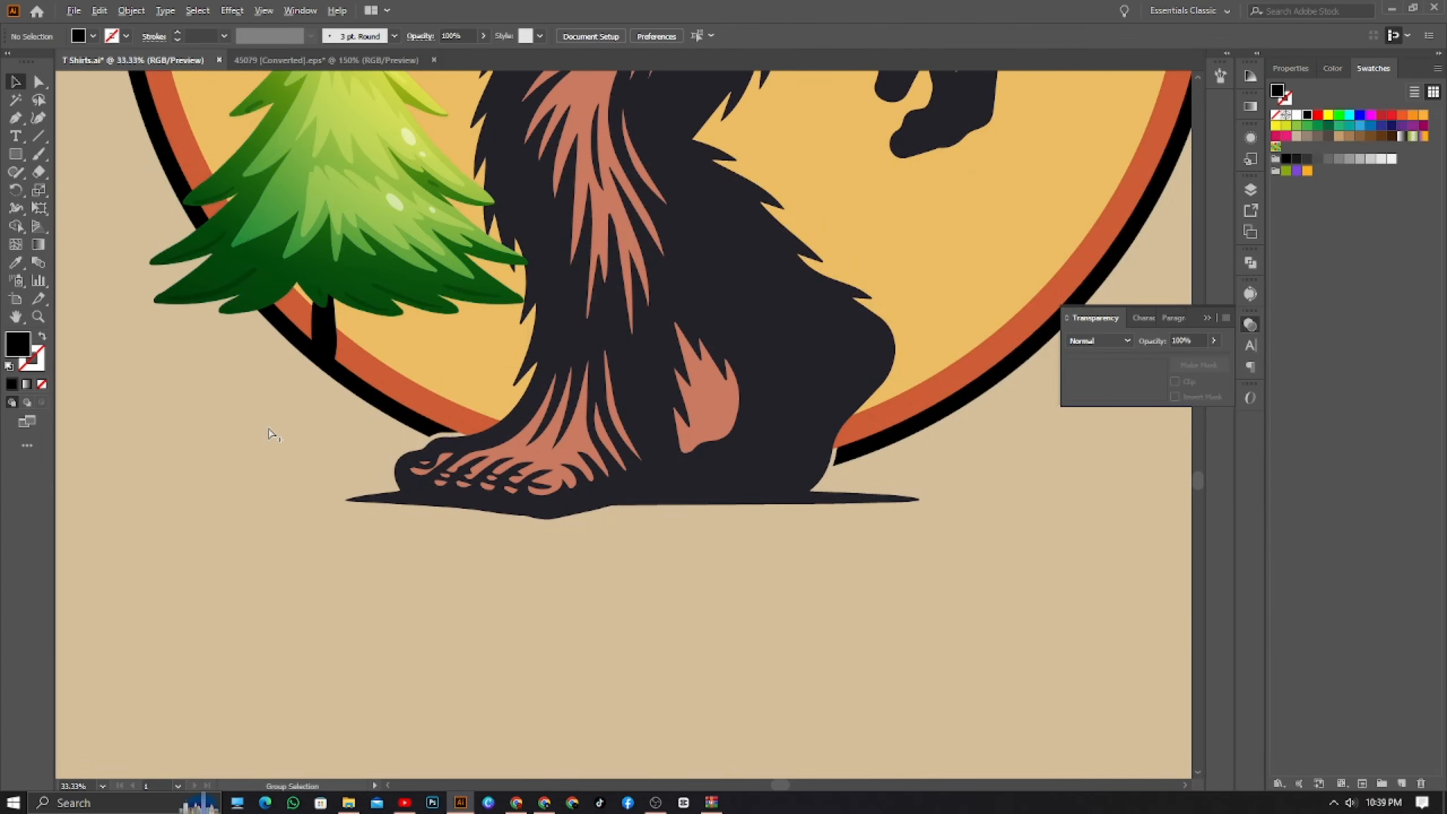
scroll(269, 433, down, 3)
scroll(271, 426, up, 3)
- Enlarge the single pine so its tip reaches the clouds and its lower branches overlap the Bigfoot's leg
click(291, 437)
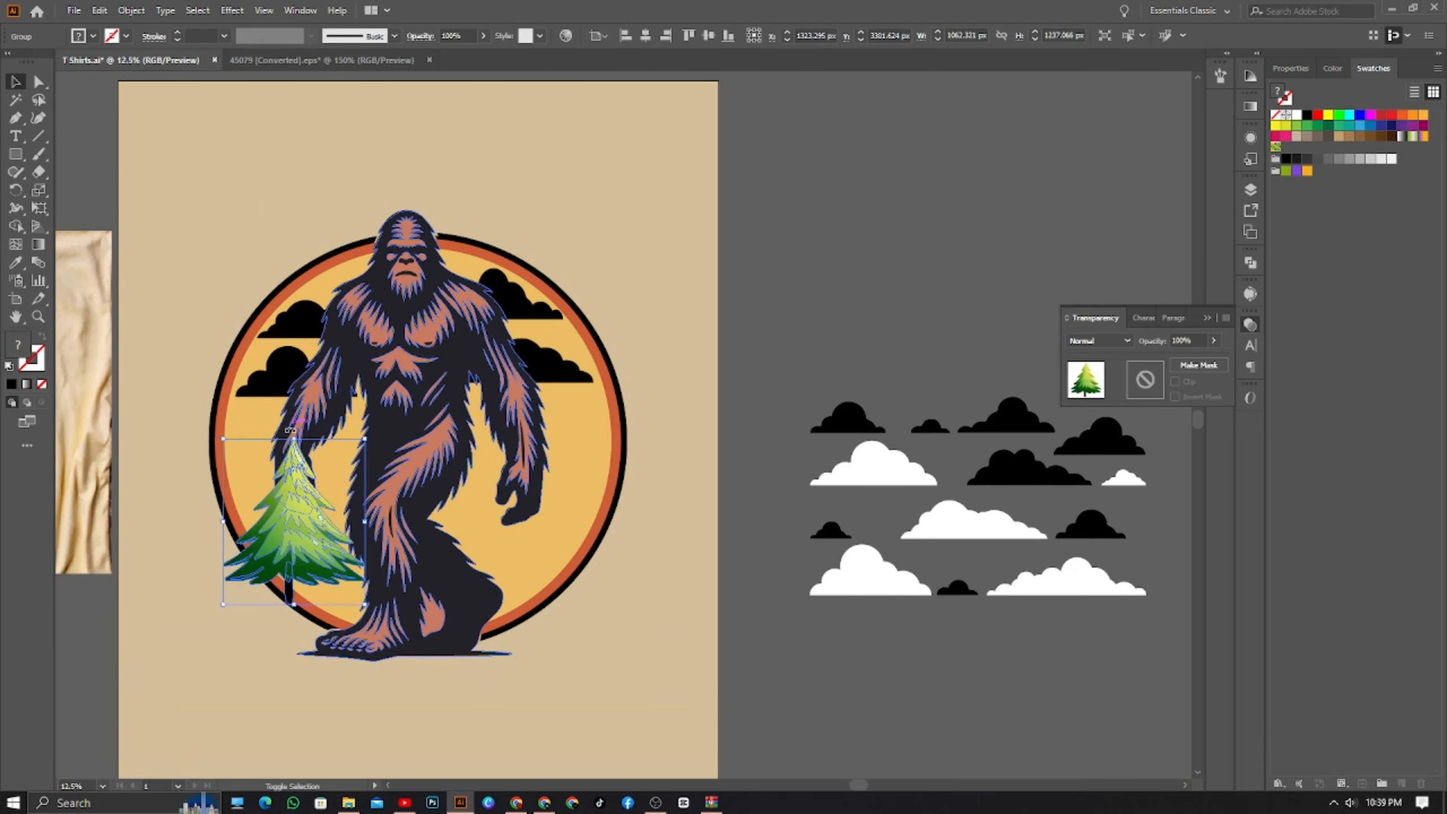
drag(291, 432, 309, 321)
click(309, 603)
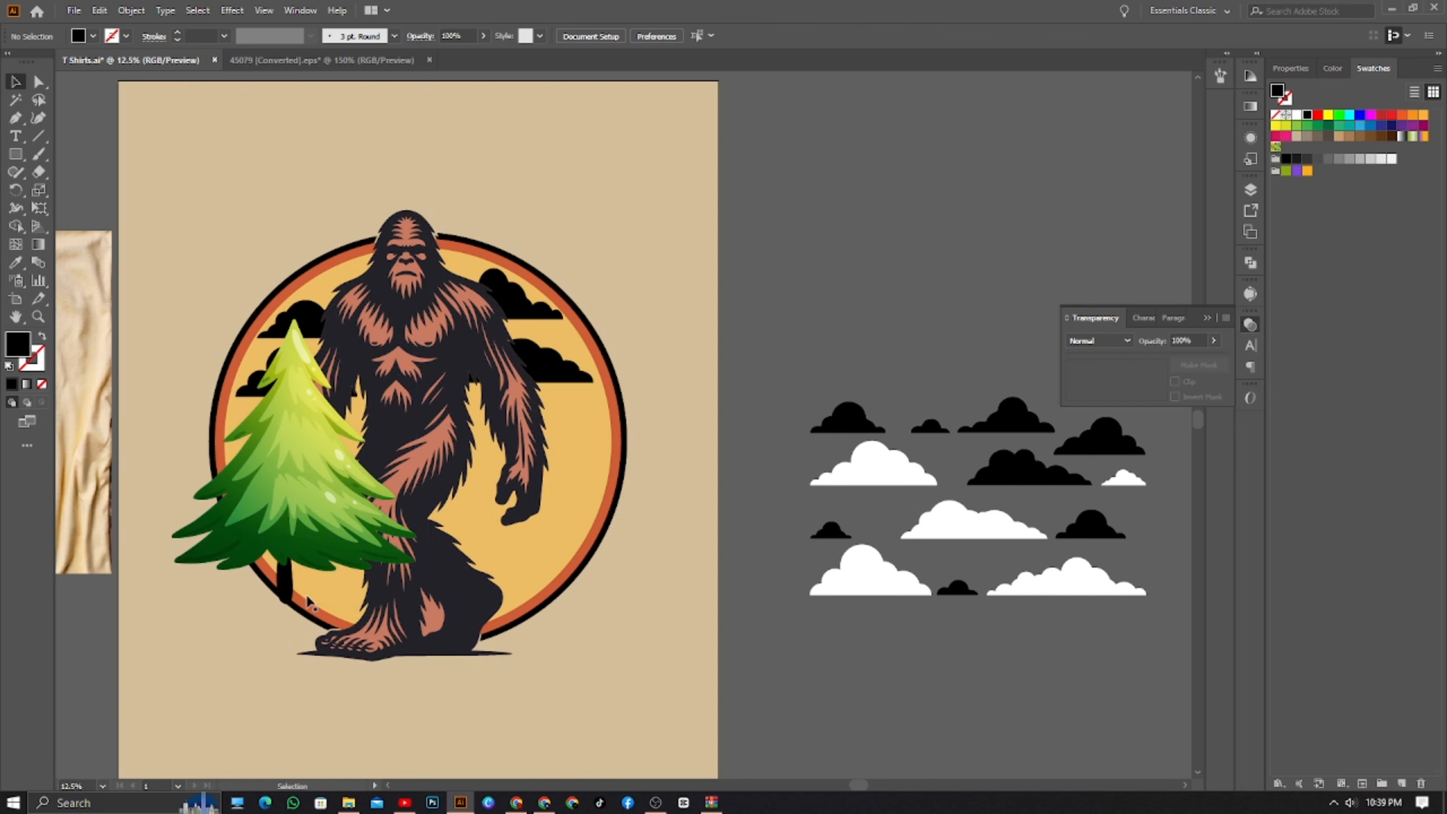
ctrl+click(300, 473)
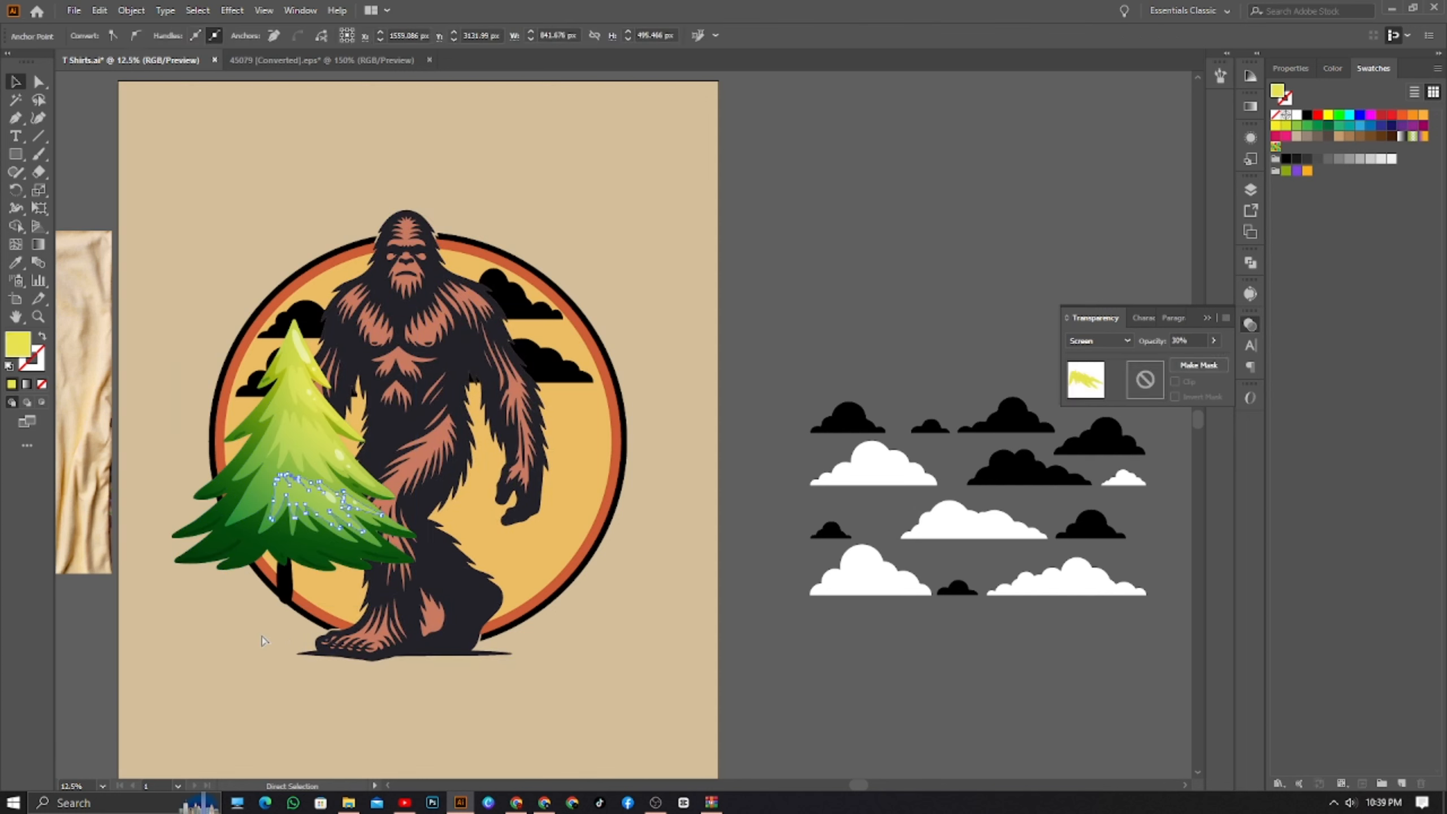
key(ctrl+shift+a)
drag(290, 492, 579, 556)
click(276, 673)
key(ctrl+z)
click(291, 713)
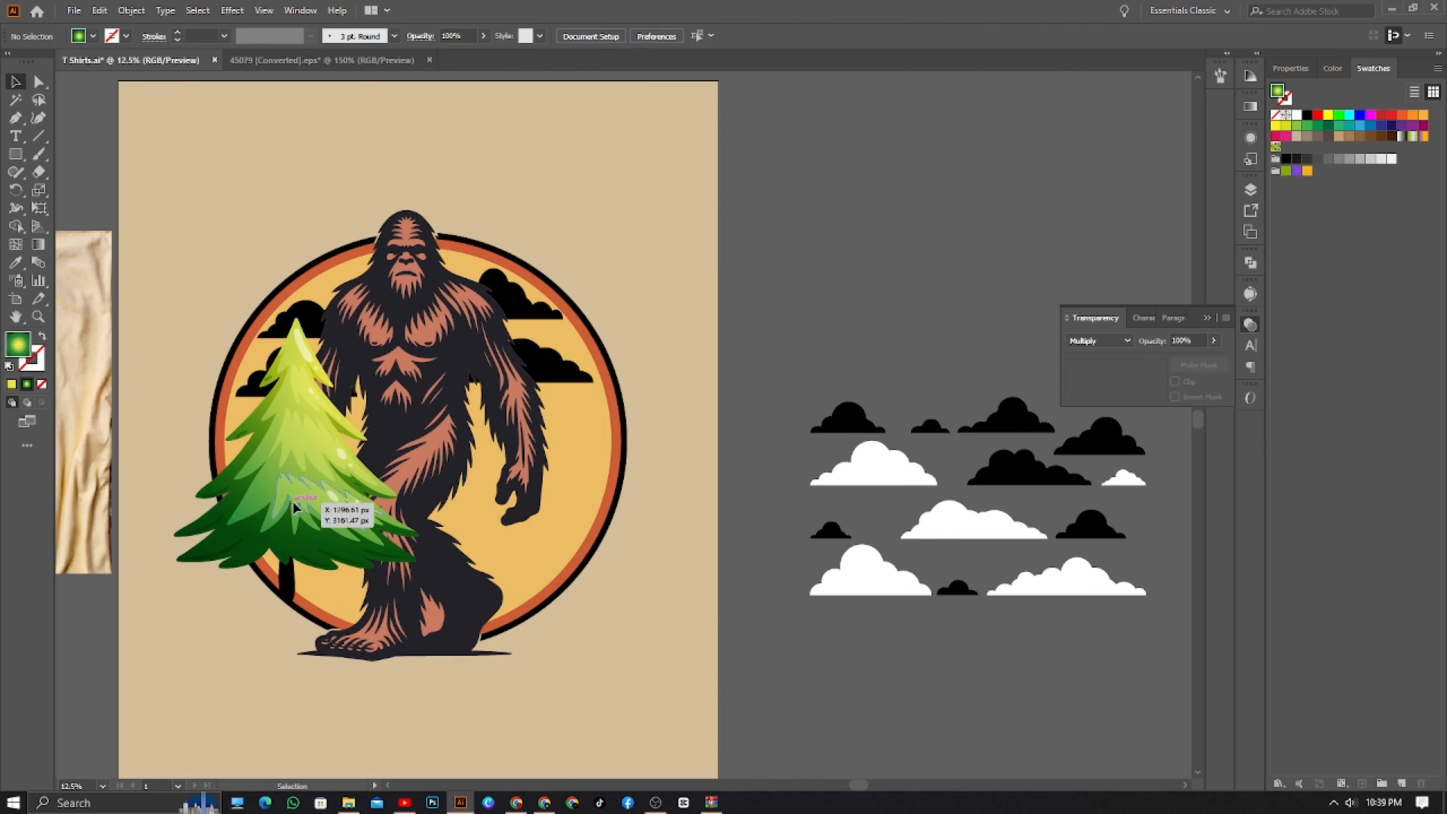
- Duplicate the enlarged pine straight across to the Bigfoot's other side, mirroring its placement over the ring
drag(278, 493, 534, 498)
click(647, 636)
scroll(590, 660, down, 2)
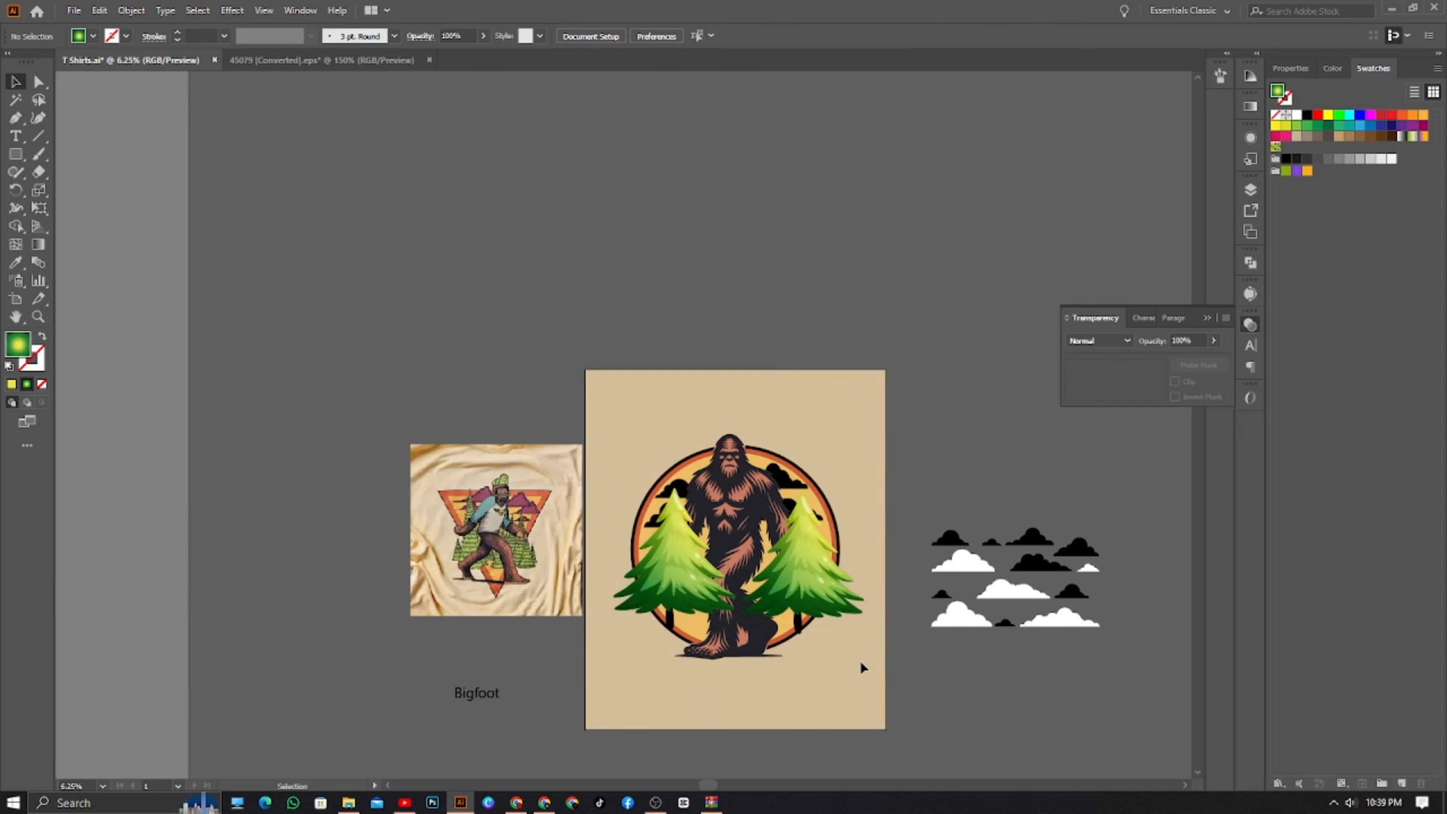
- Send both pines backward until they sit behind the Bigfoot and the clouds but in front of the yellow circle
click(794, 548)
key(a)
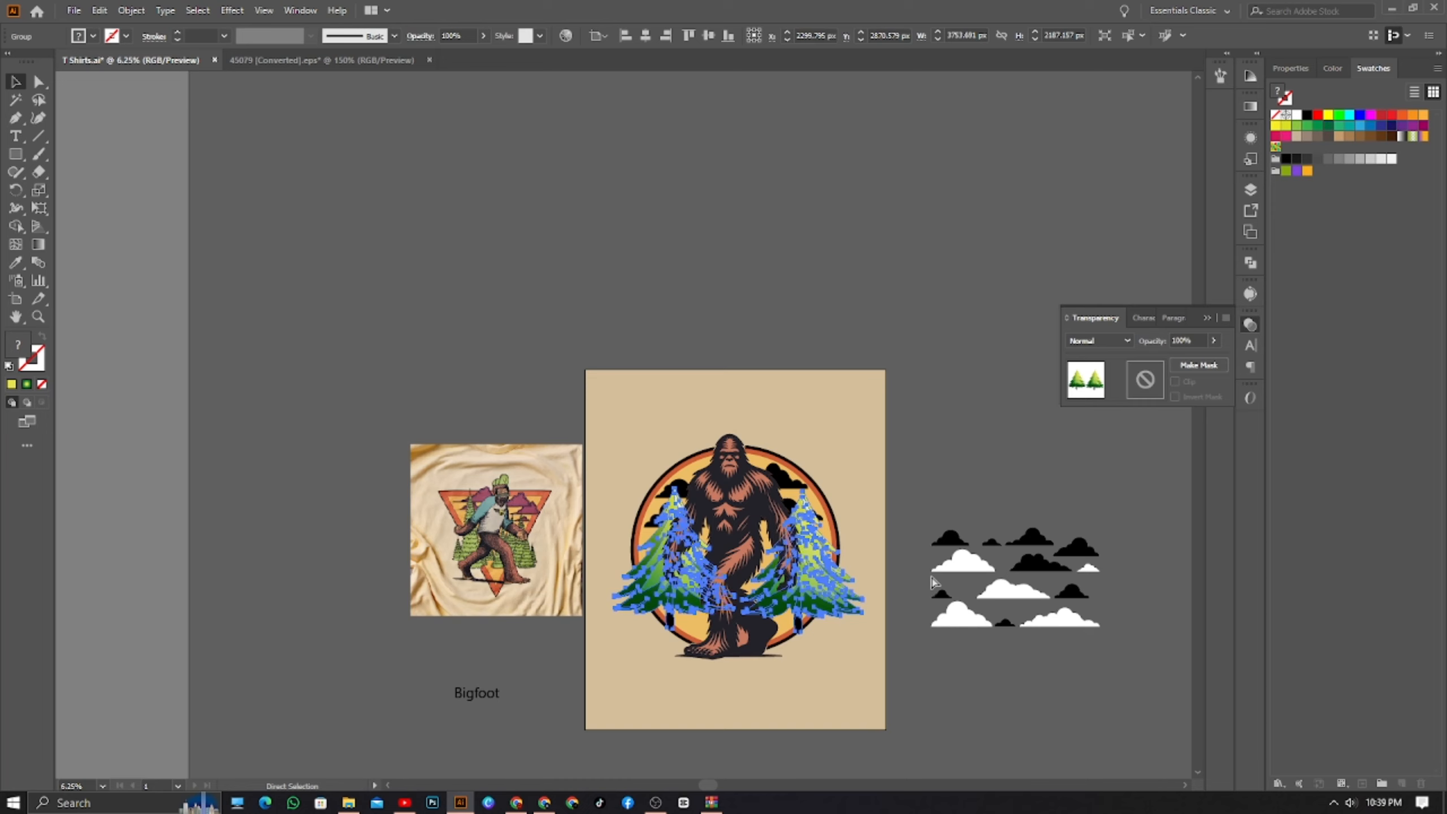
key(v)
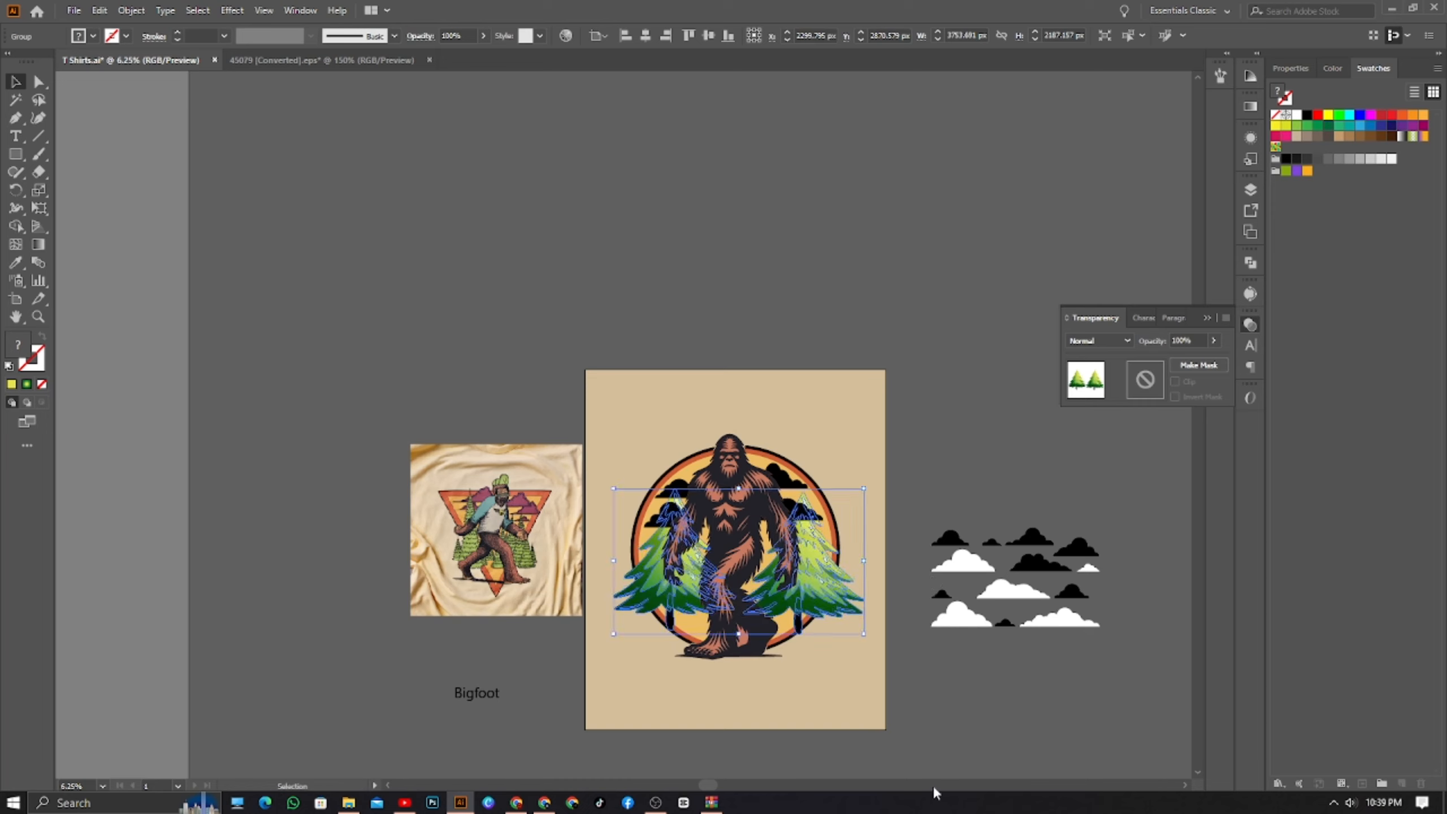
click(935, 720)
- Erase the rounded tip of the right pine's trunk that sticks out past the black ring
scroll(801, 629, up, 5)
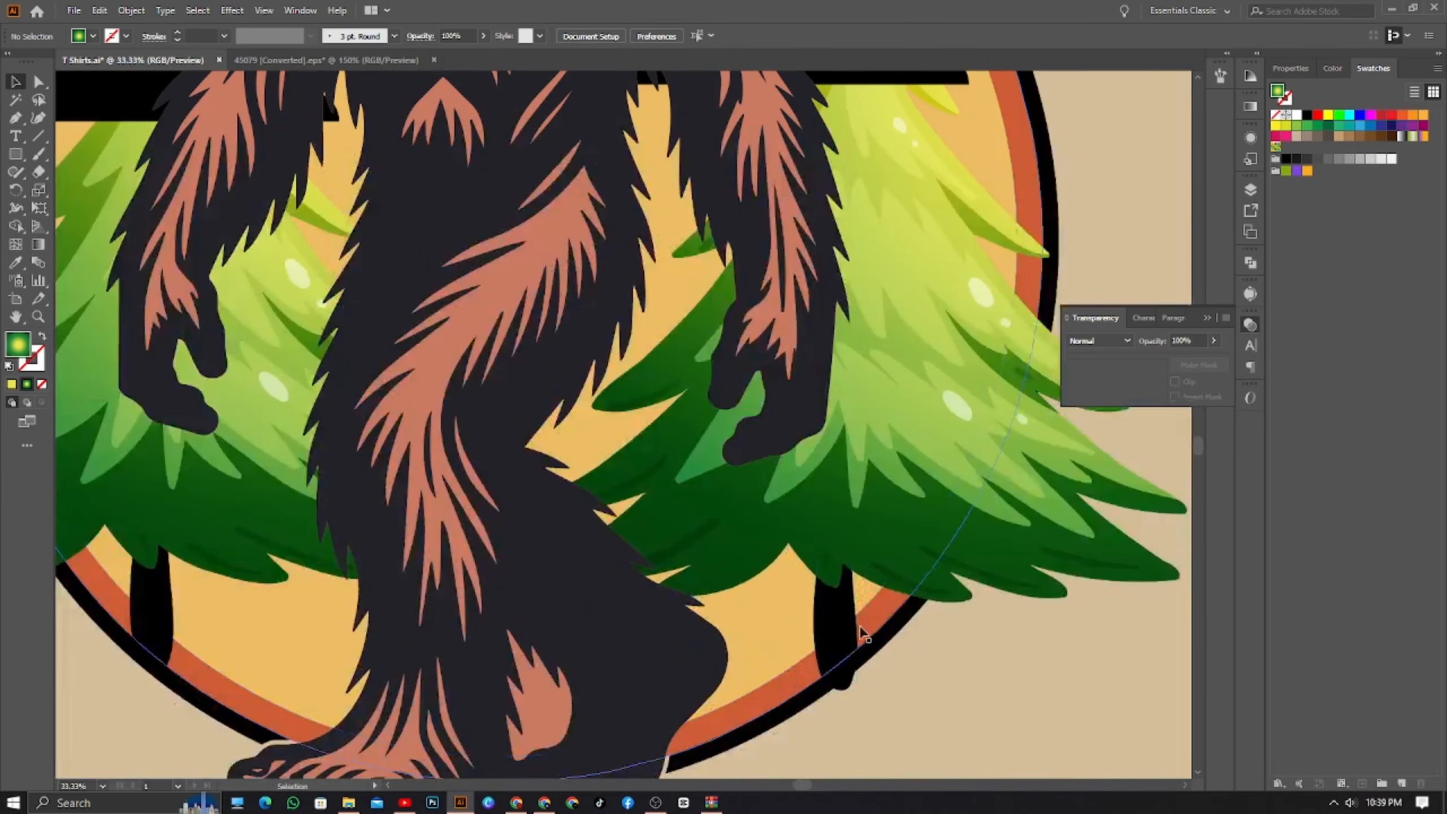
click(835, 647)
shift+click(842, 662)
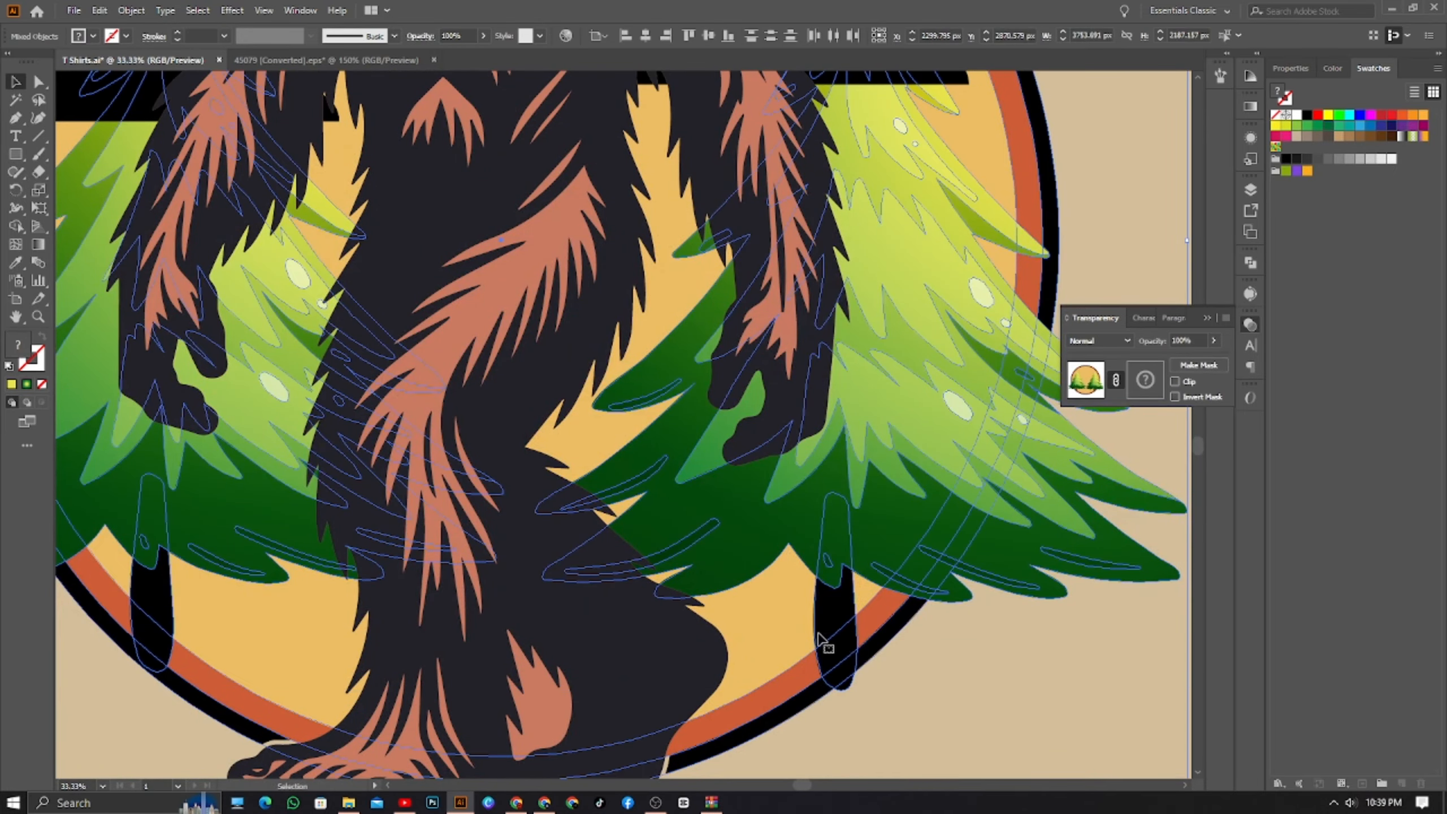
scroll(842, 661, up, 5)
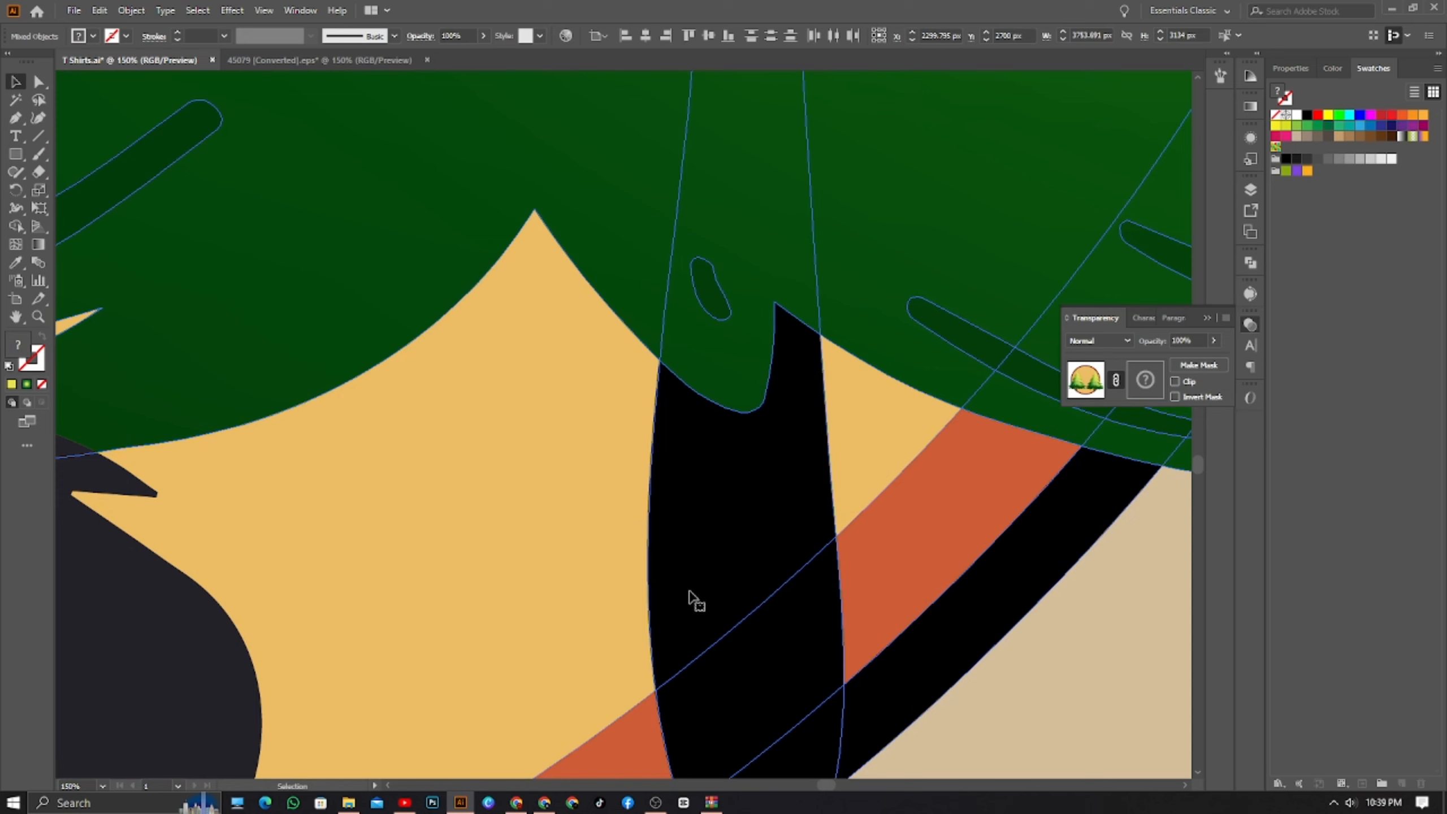
scroll(595, 507, down, 5)
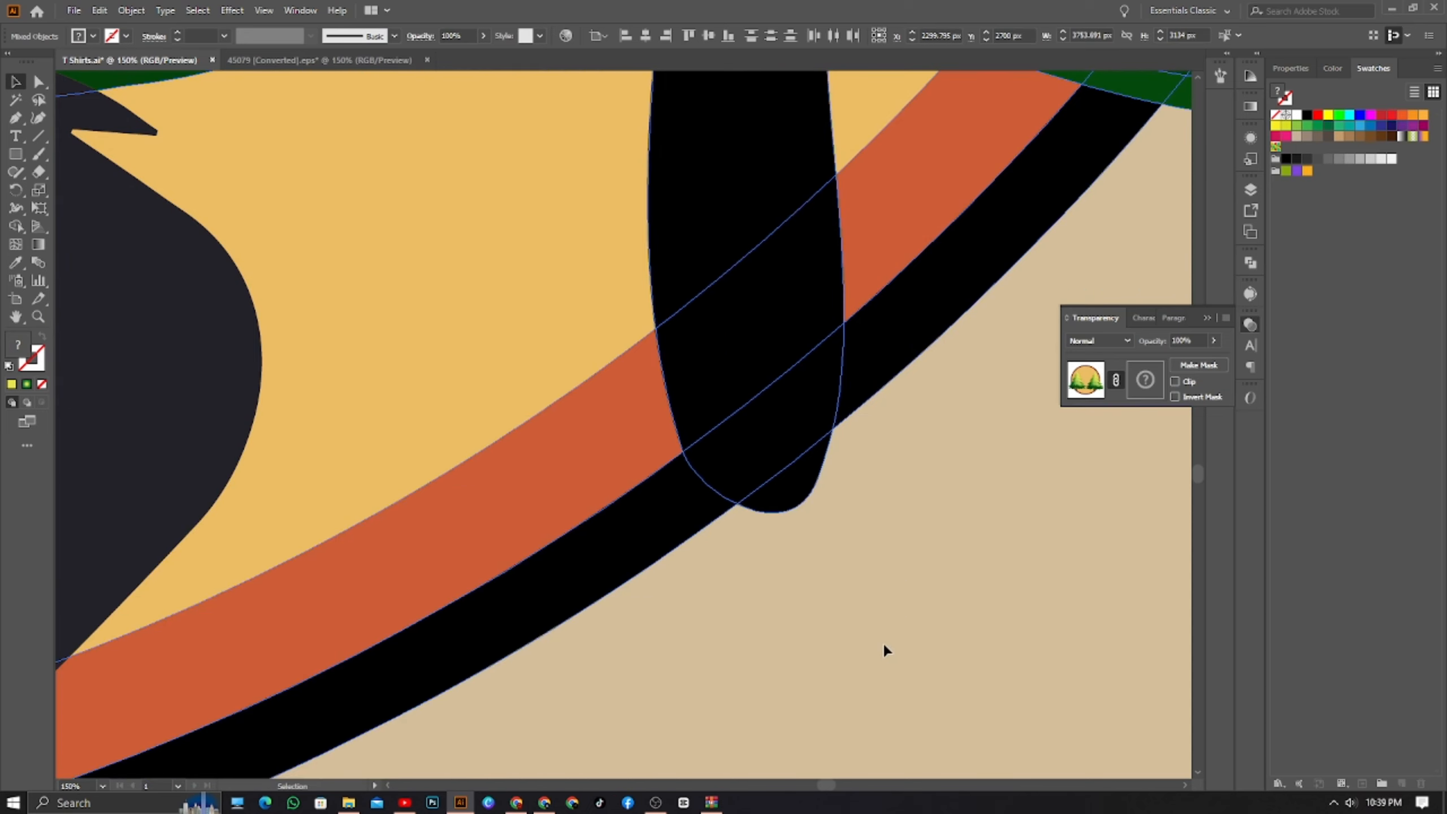
click(756, 451)
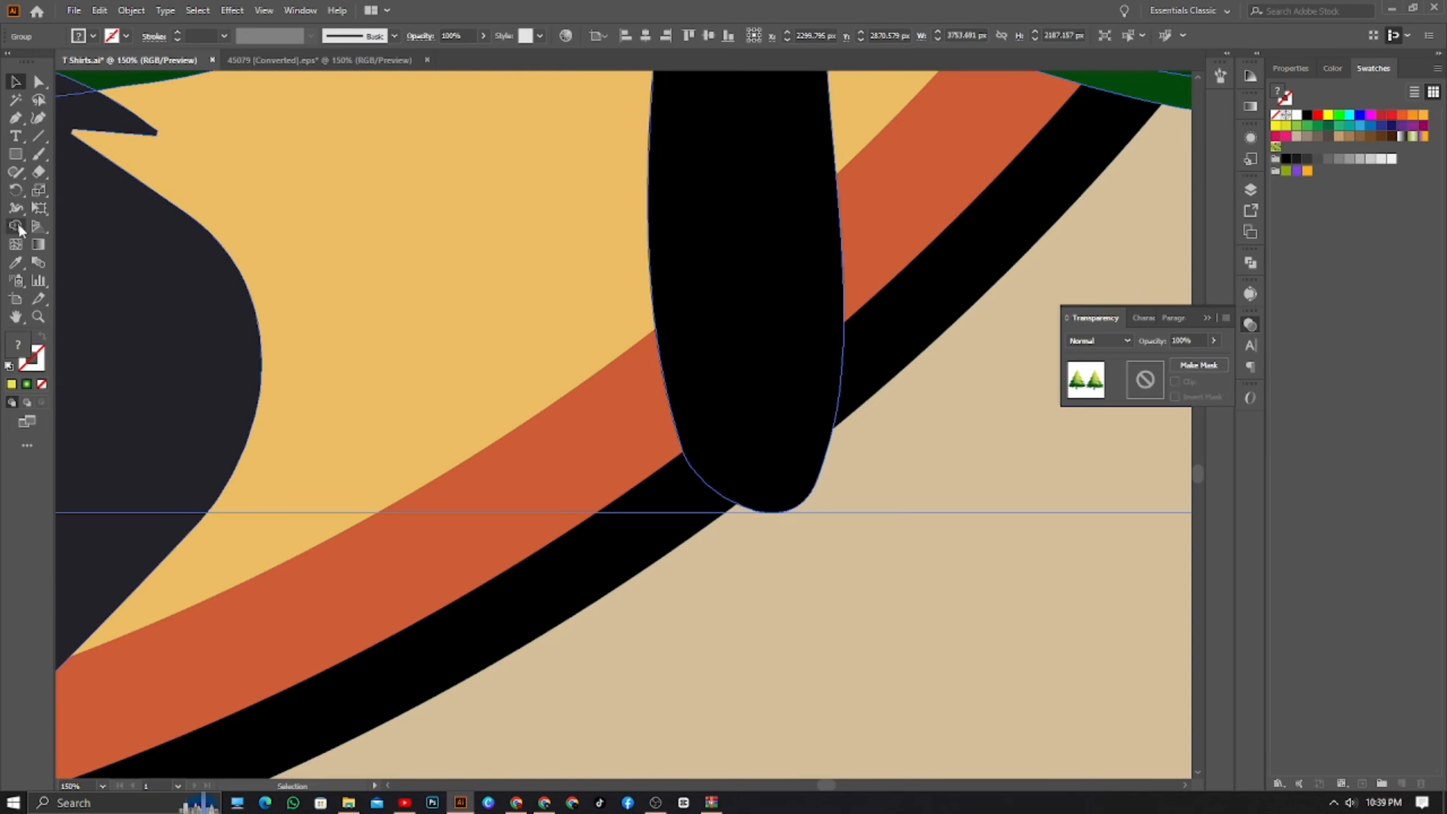
click(38, 172)
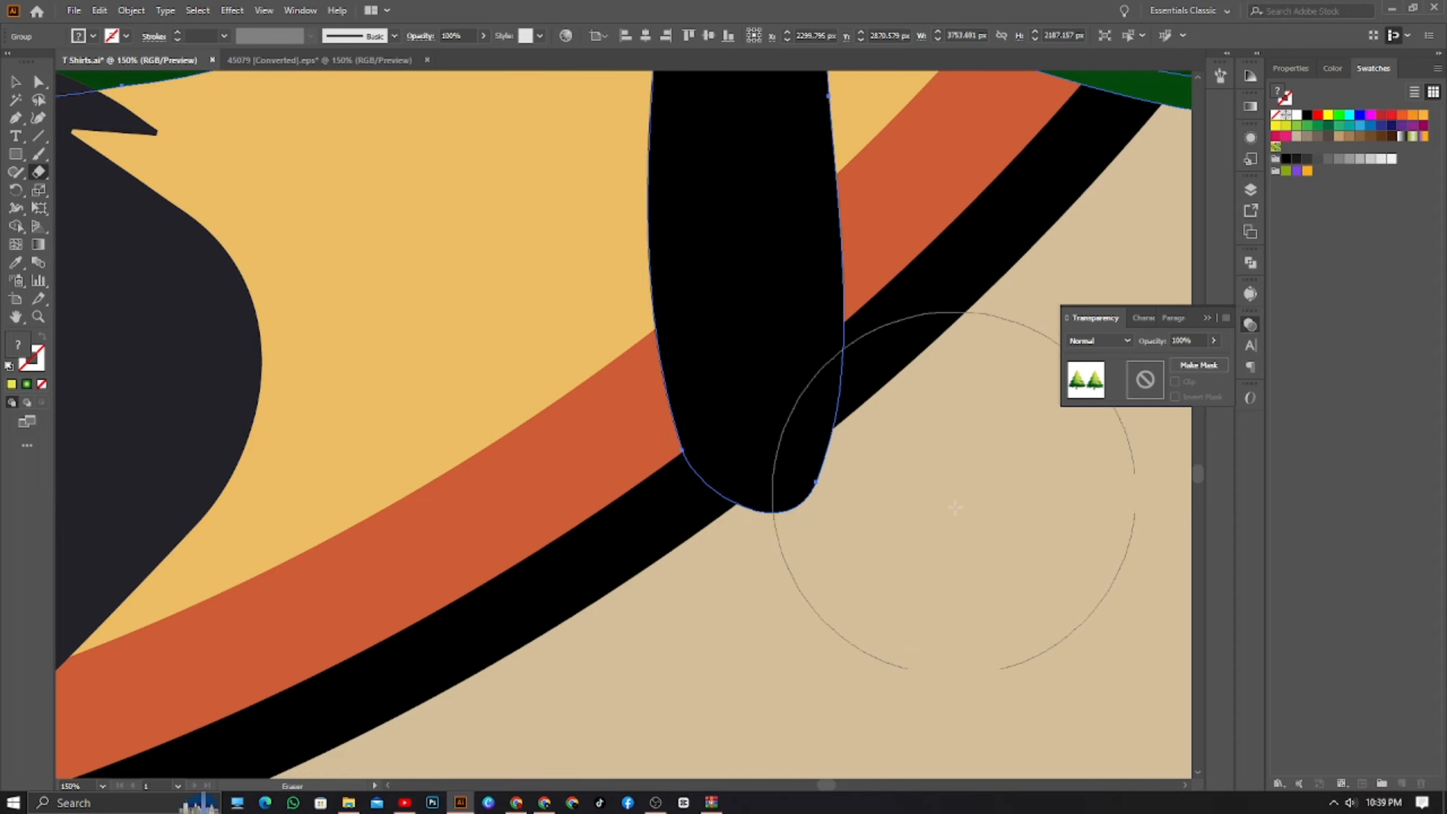
mouse_move(956, 506)
mouse_down()
mouse_move(891, 601)
mouse_move(870, 600)
mouse_move(1002, 614)
mouse_up()
- Erase the lower end of the left pine's trunk so it stops within the black ring
key(ctrl+0)
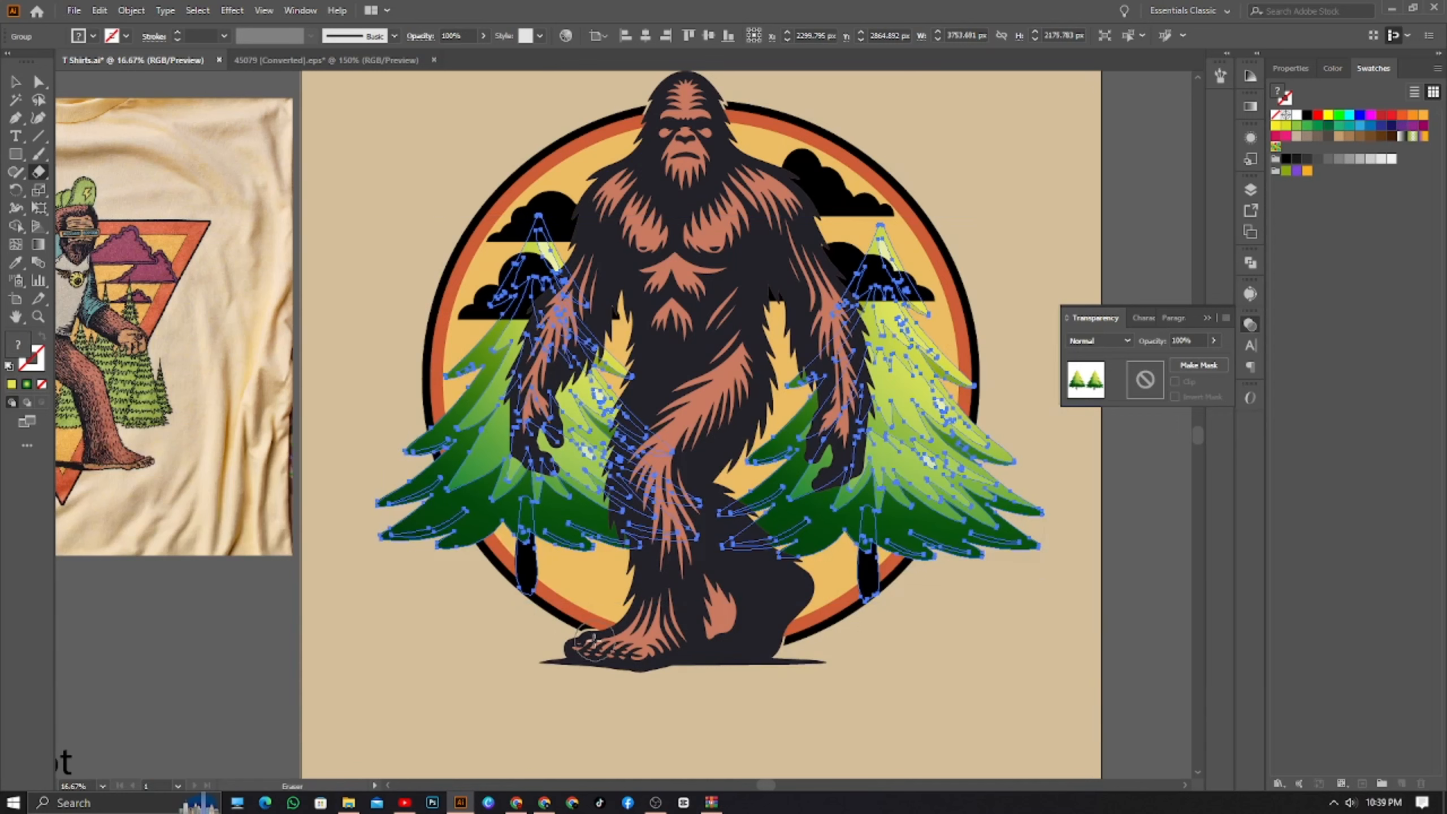
key(ctrl+1)
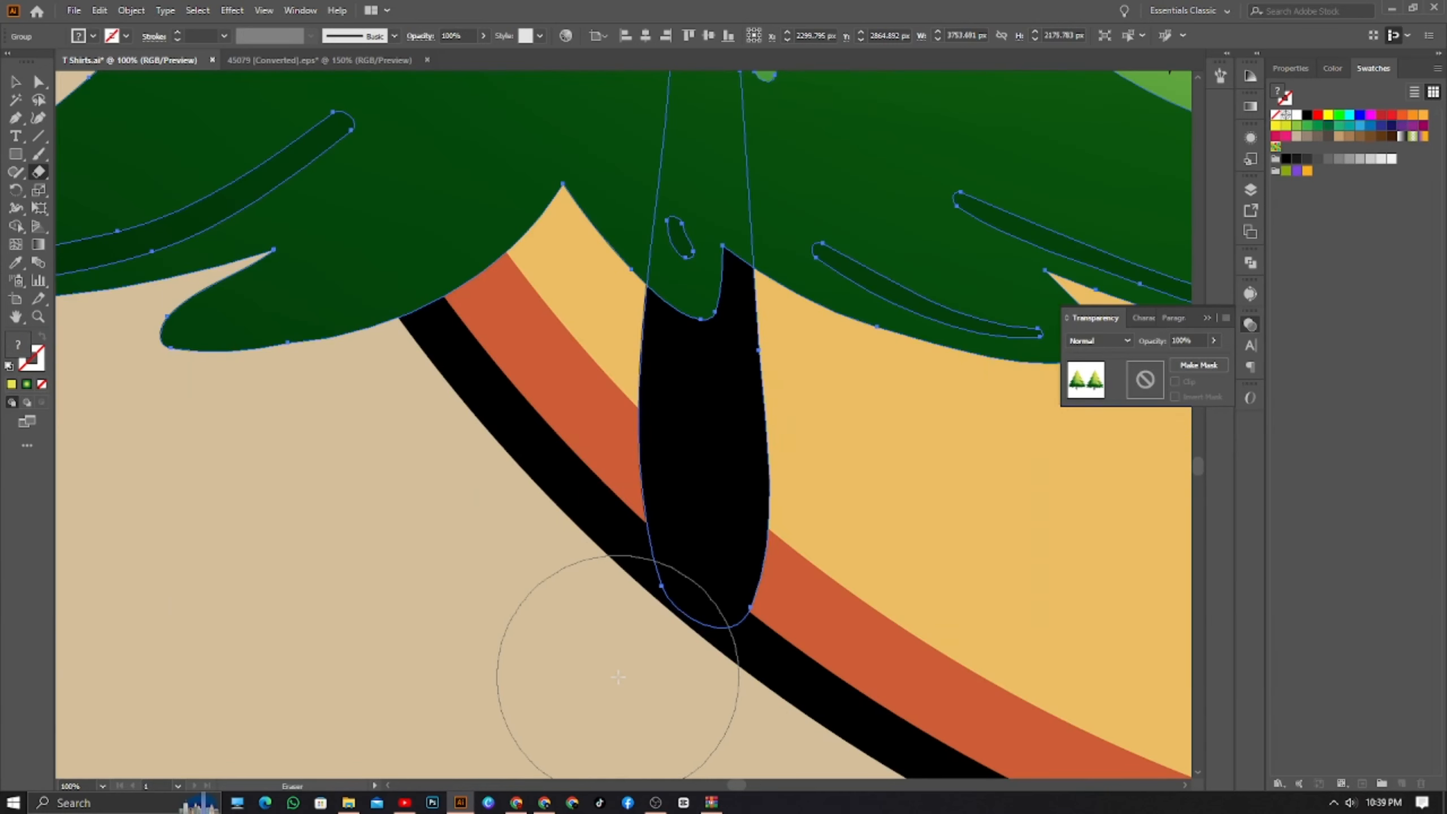
click(620, 671)
key(ctrl+minus)
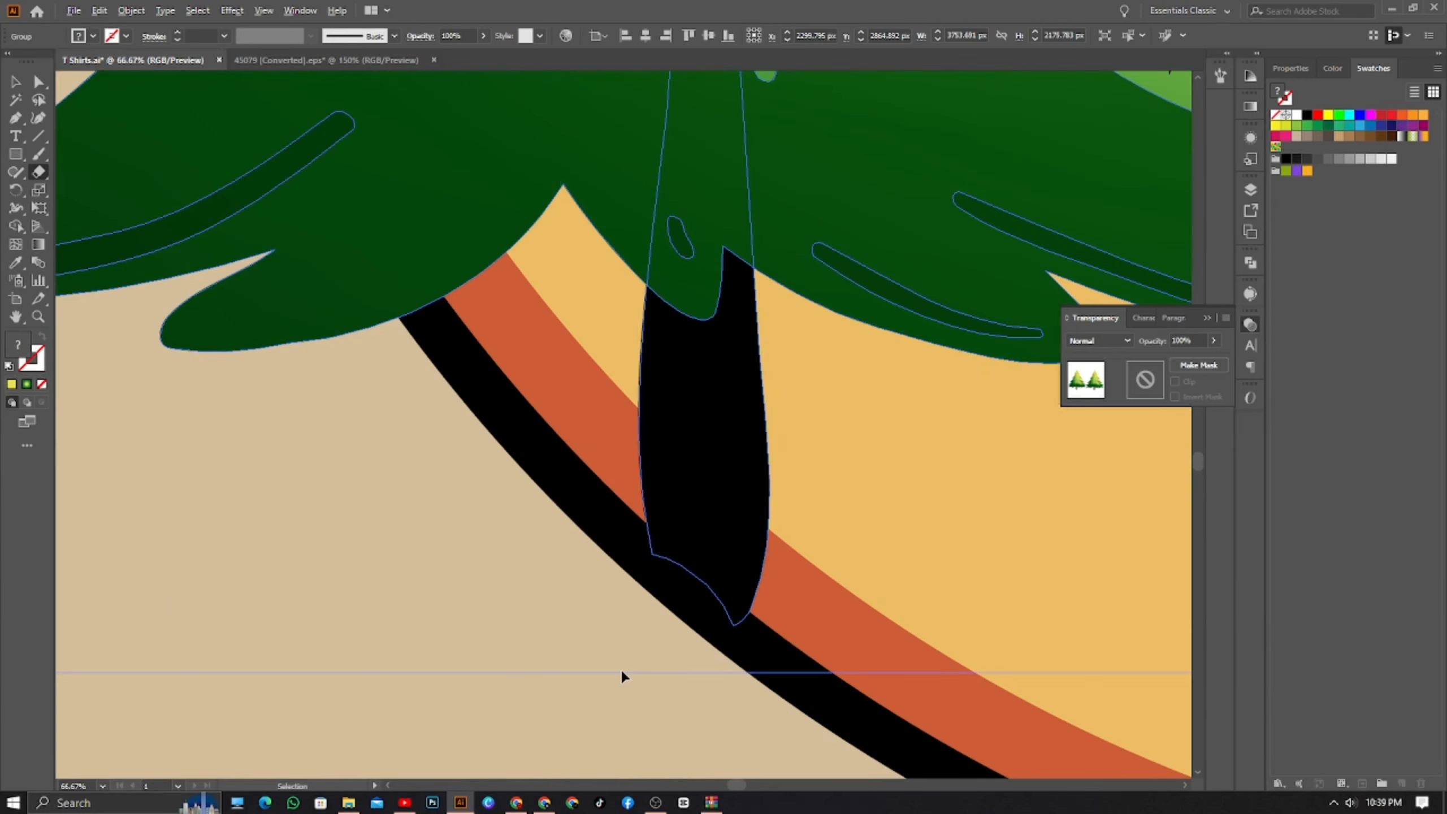
key(ctrl+alt+0)
click(23, 85)
click(620, 218)
scroll(831, 500, down, 3)
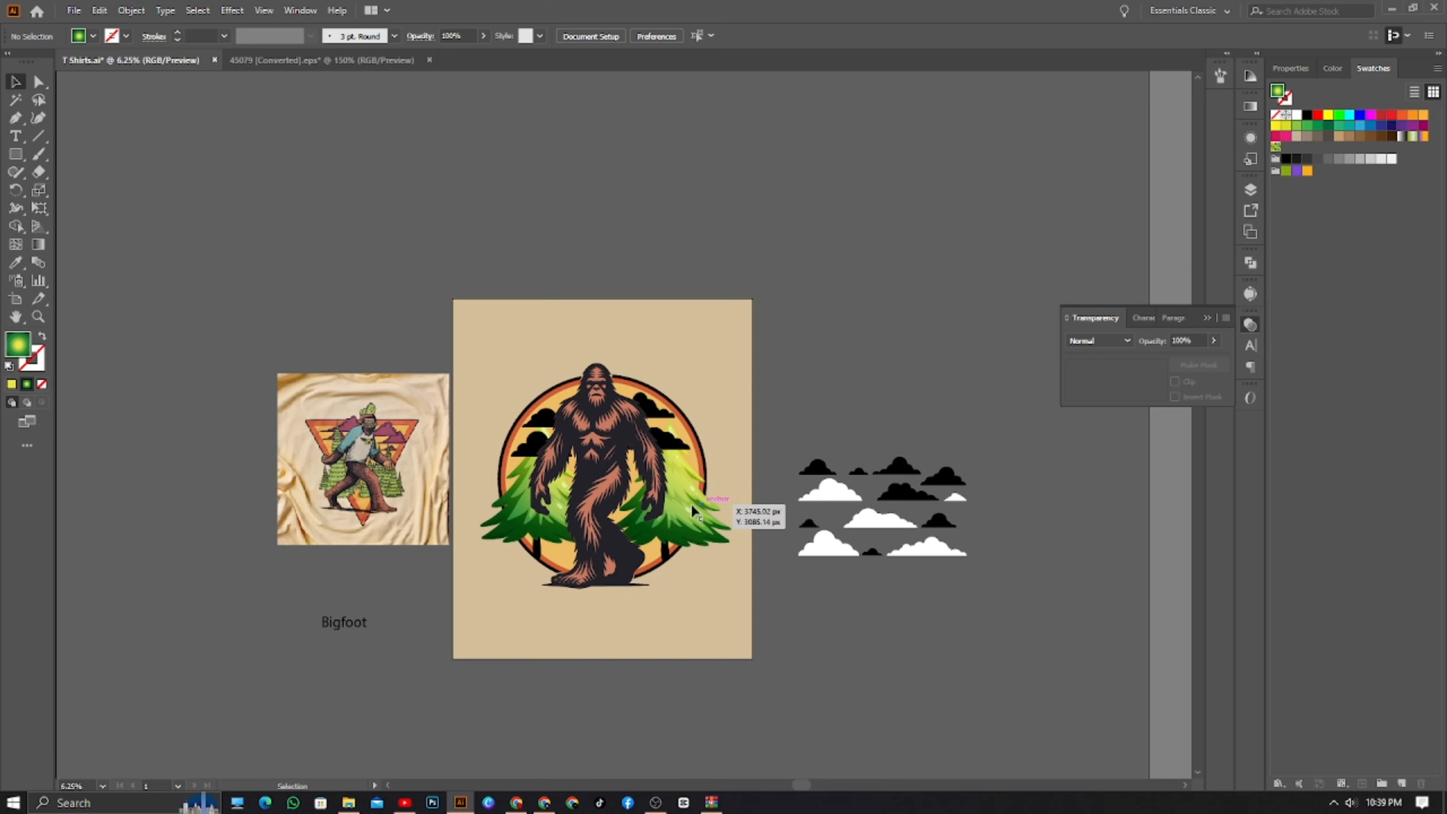
- Select the four black clouds inside the circle and group them
scroll(672, 511, up, 2)
scroll(696, 552, left, 2)
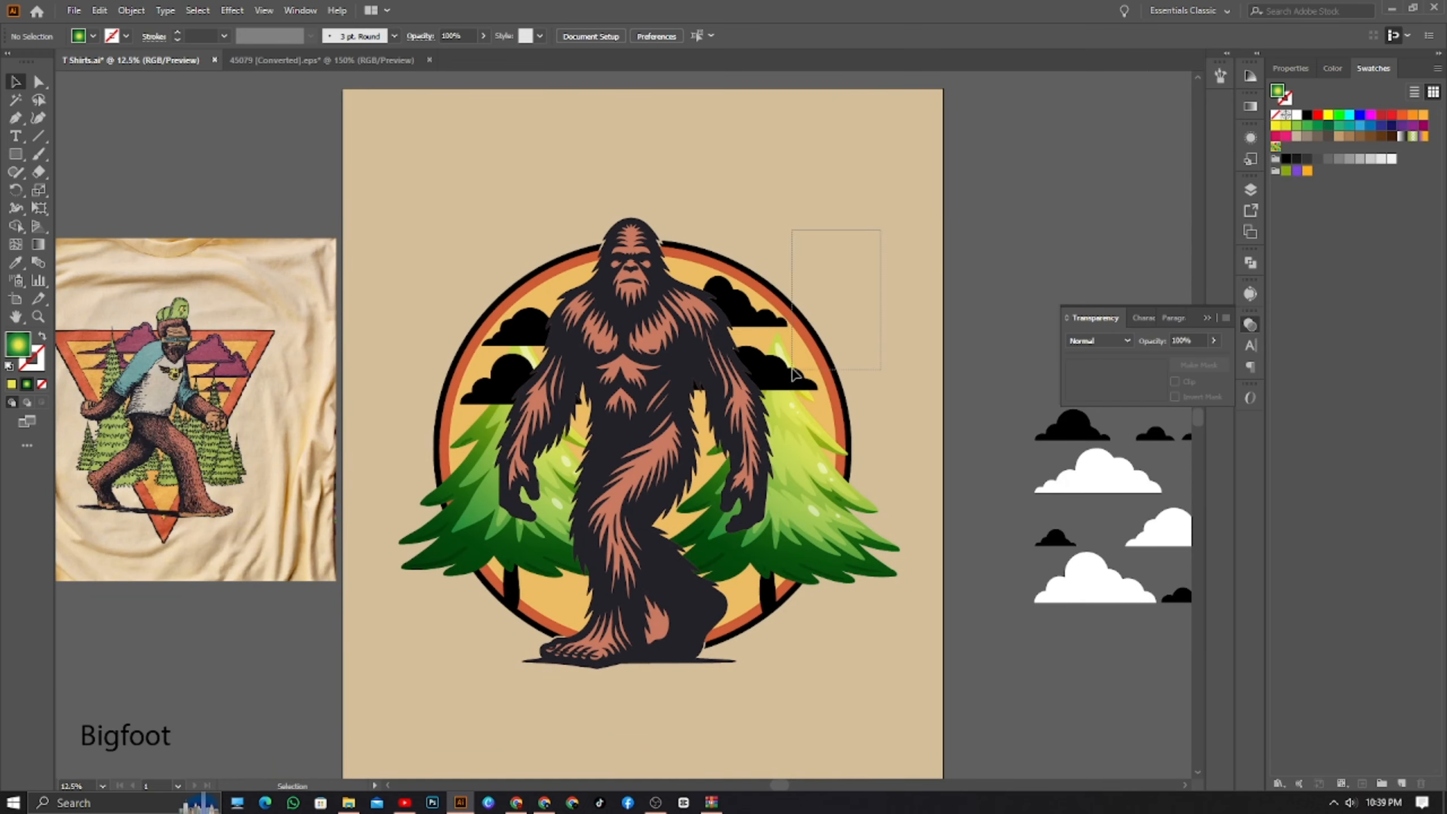
scroll(879, 266, right, 2)
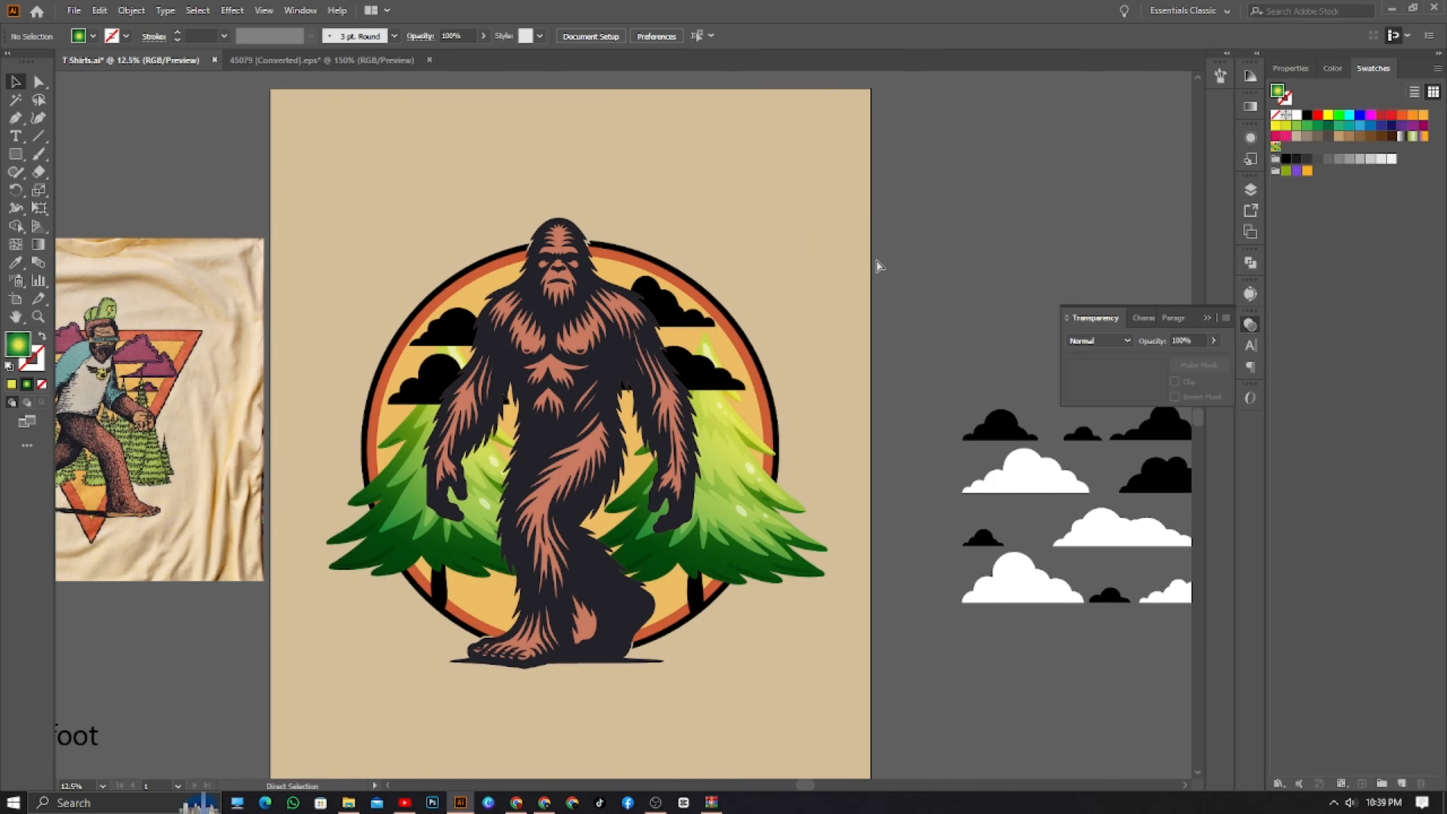
drag(668, 318, 695, 367)
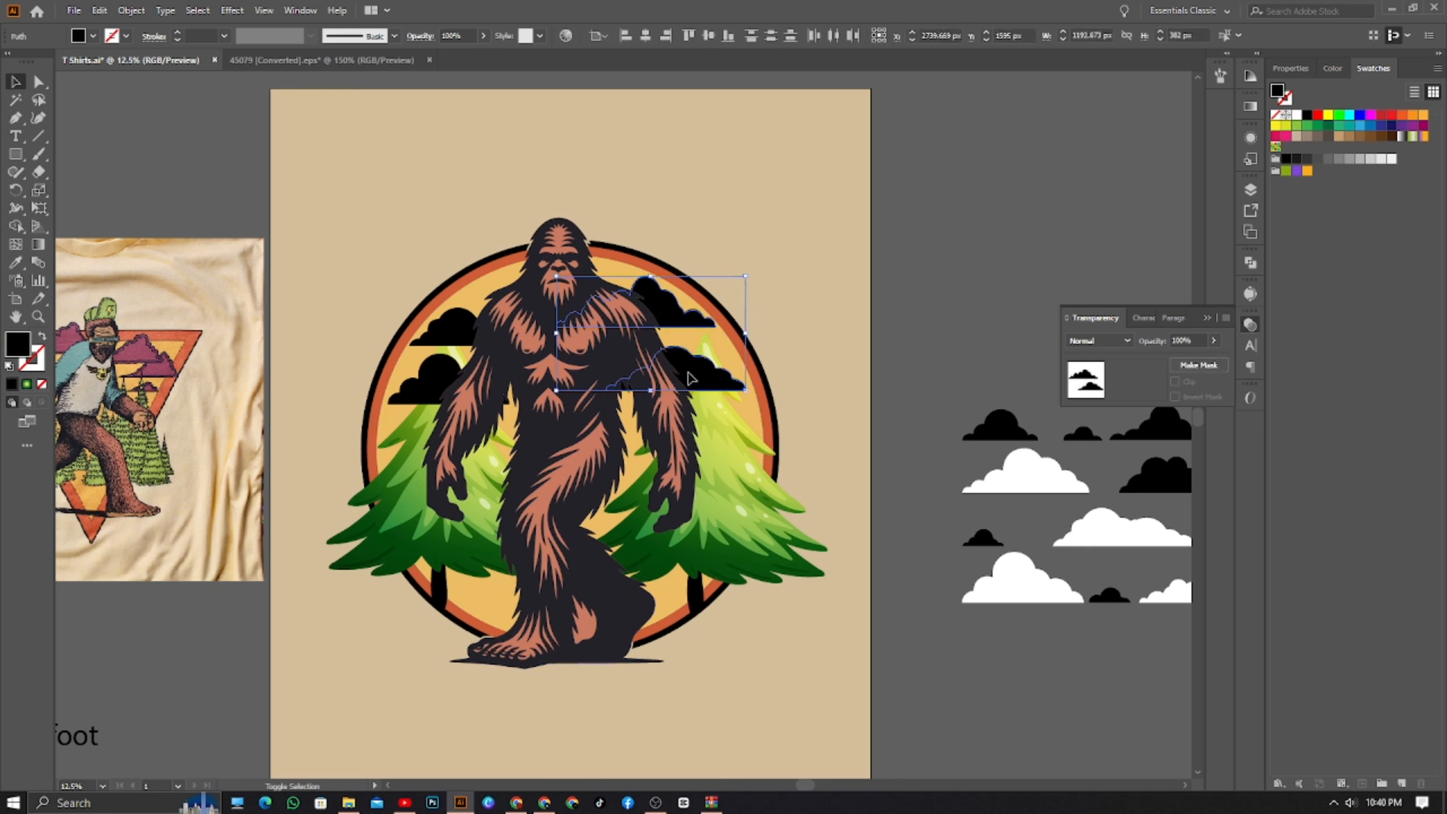
shift+click(434, 389)
key(a)
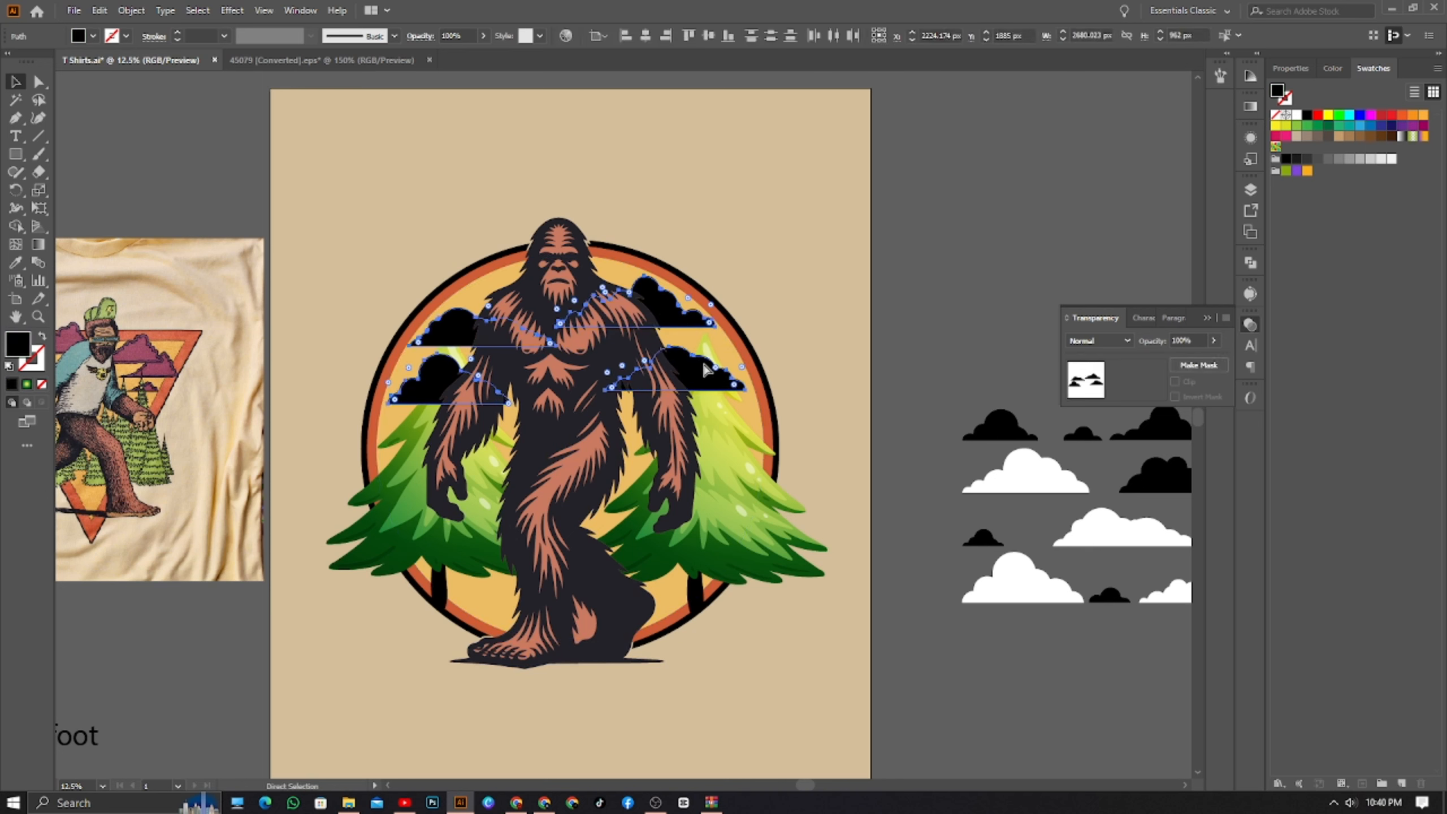
key(ctrl+g)
scroll(869, 442, left, 3)
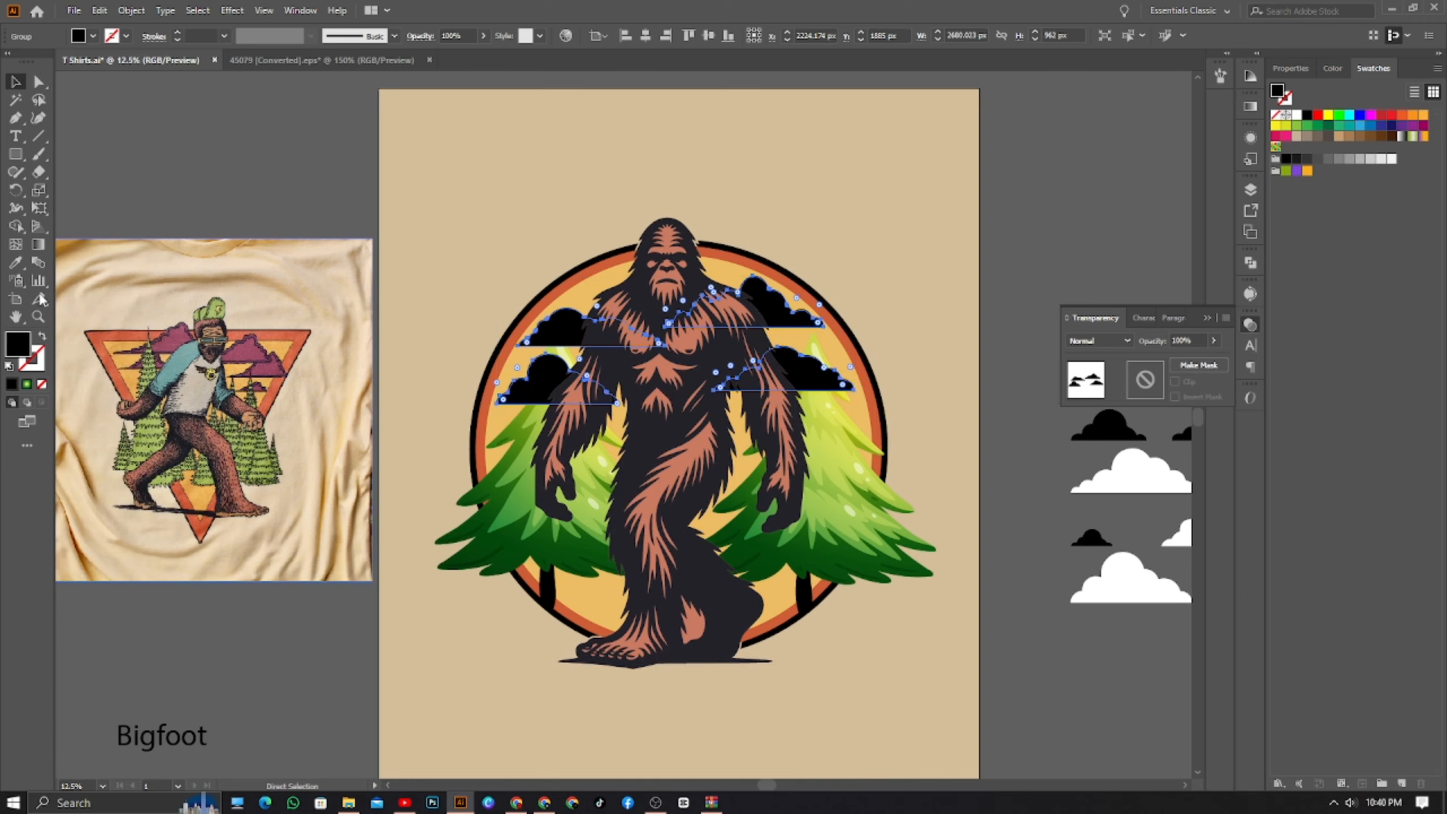
- Recolour the cloud group with the purple sampled from the clouds on the reference shirt
click(16, 263)
click(245, 349)
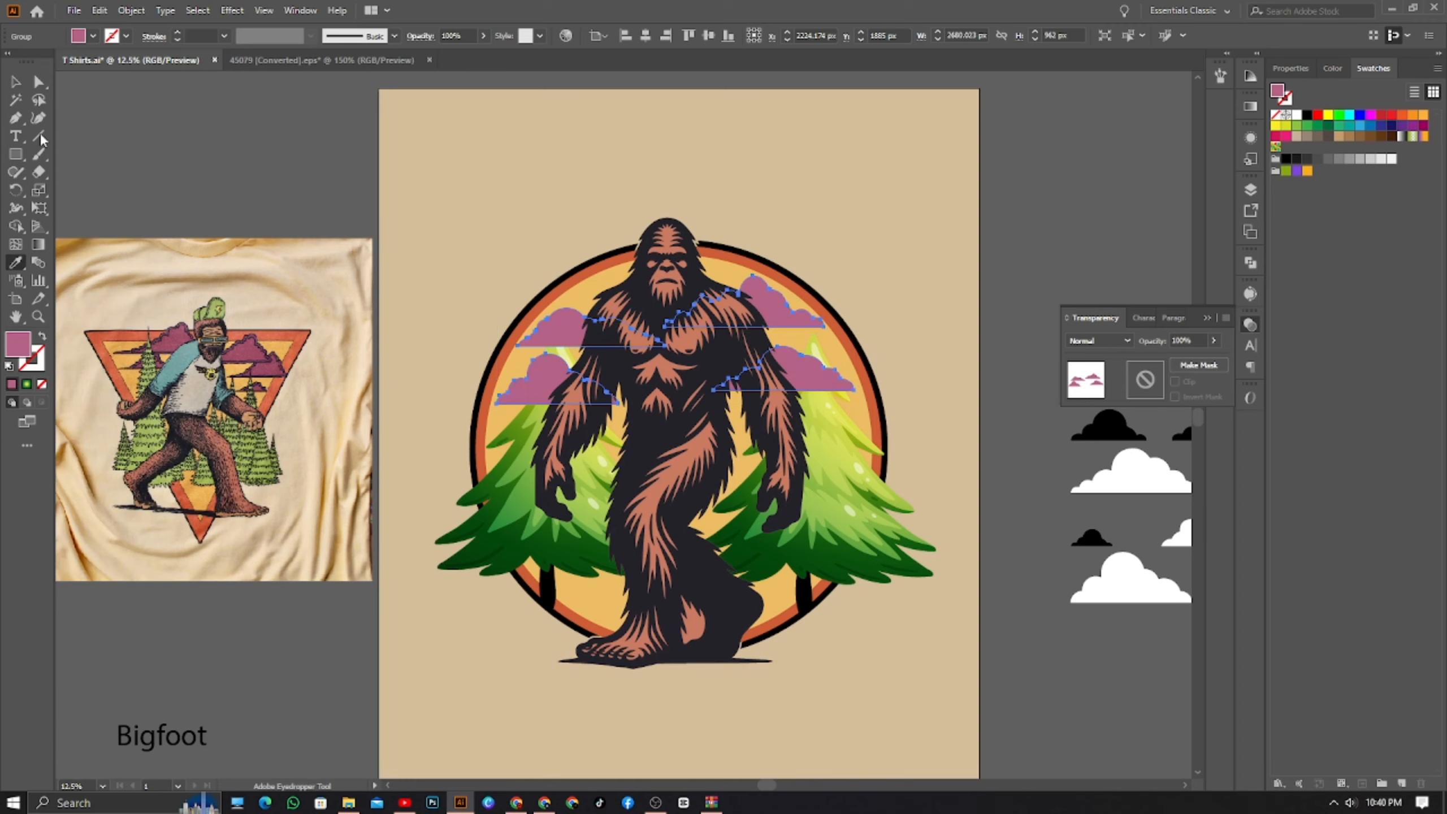
click(16, 82)
click(375, 277)
scroll(374, 277, right, 3)
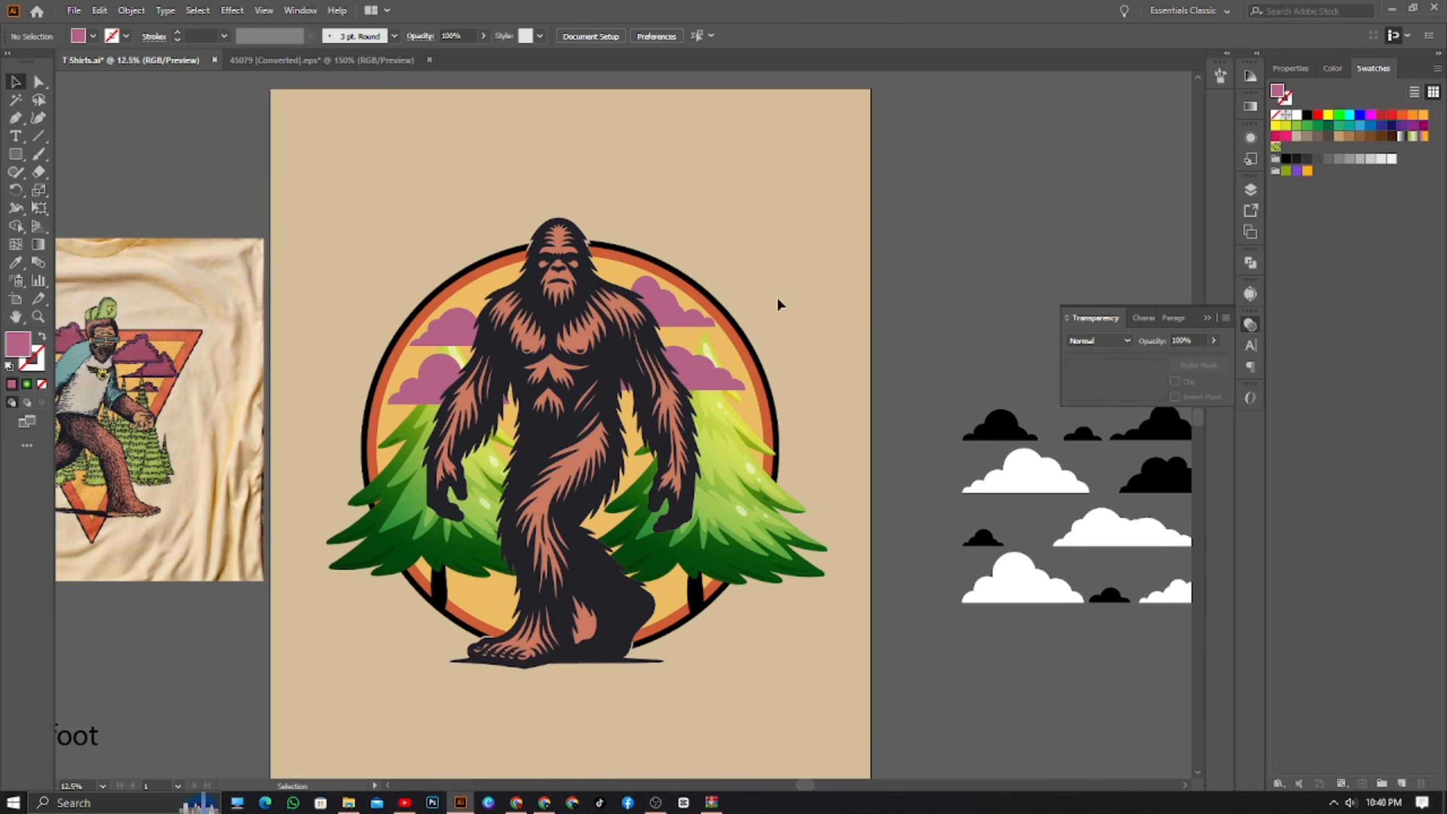
drag(722, 463, 709, 374)
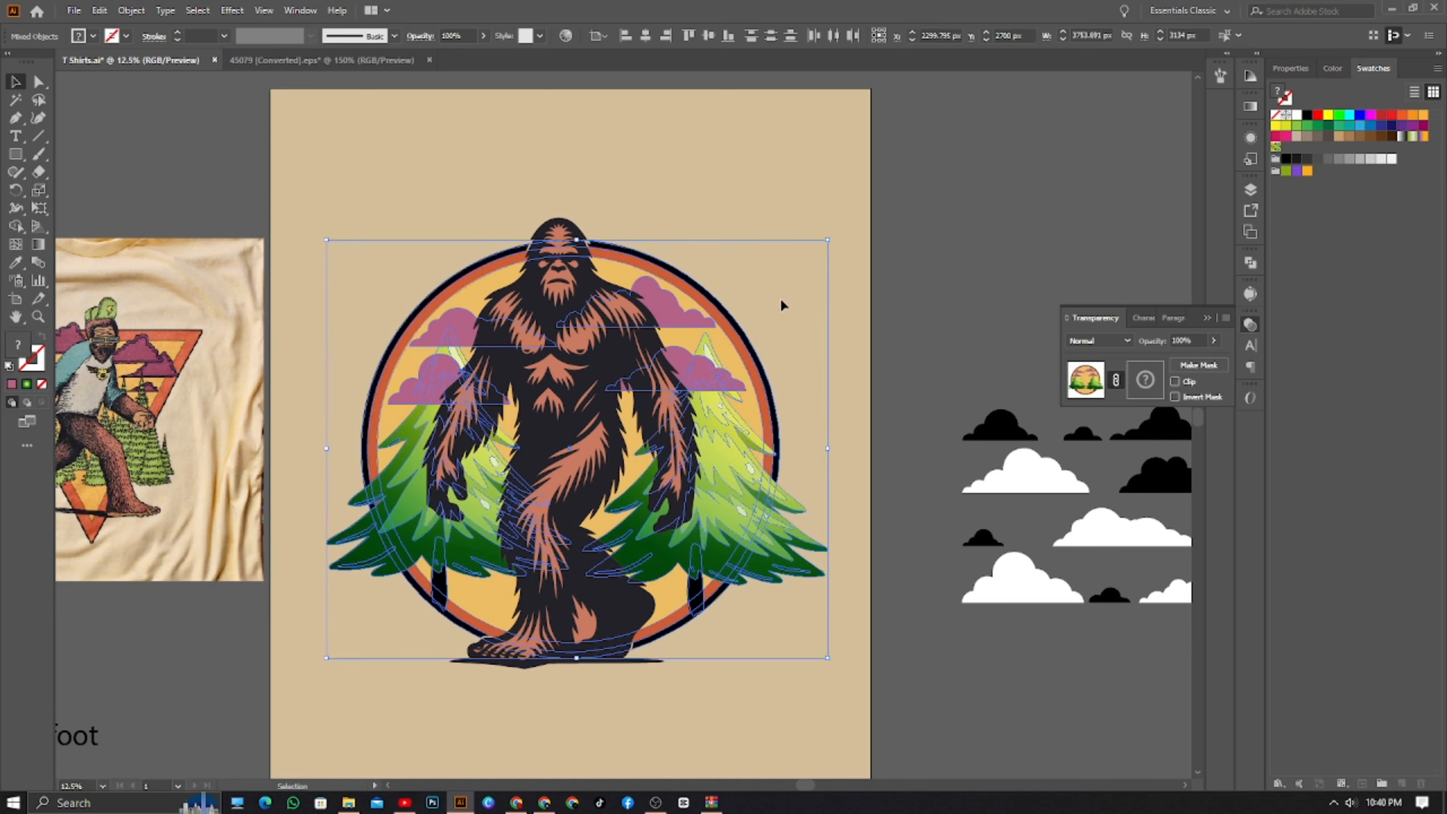
click(780, 300)
click(664, 298)
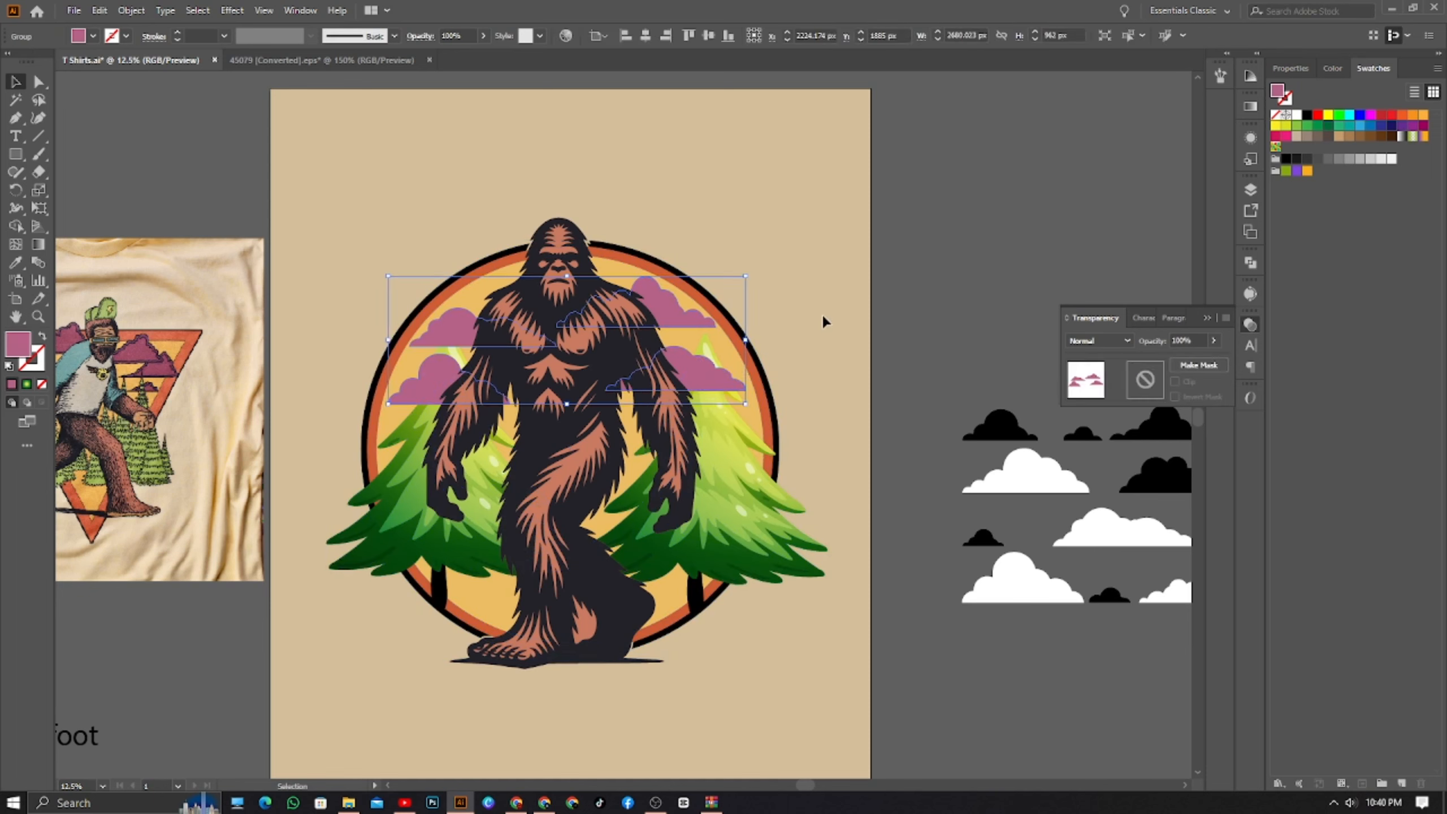
drag(825, 322, 713, 596)
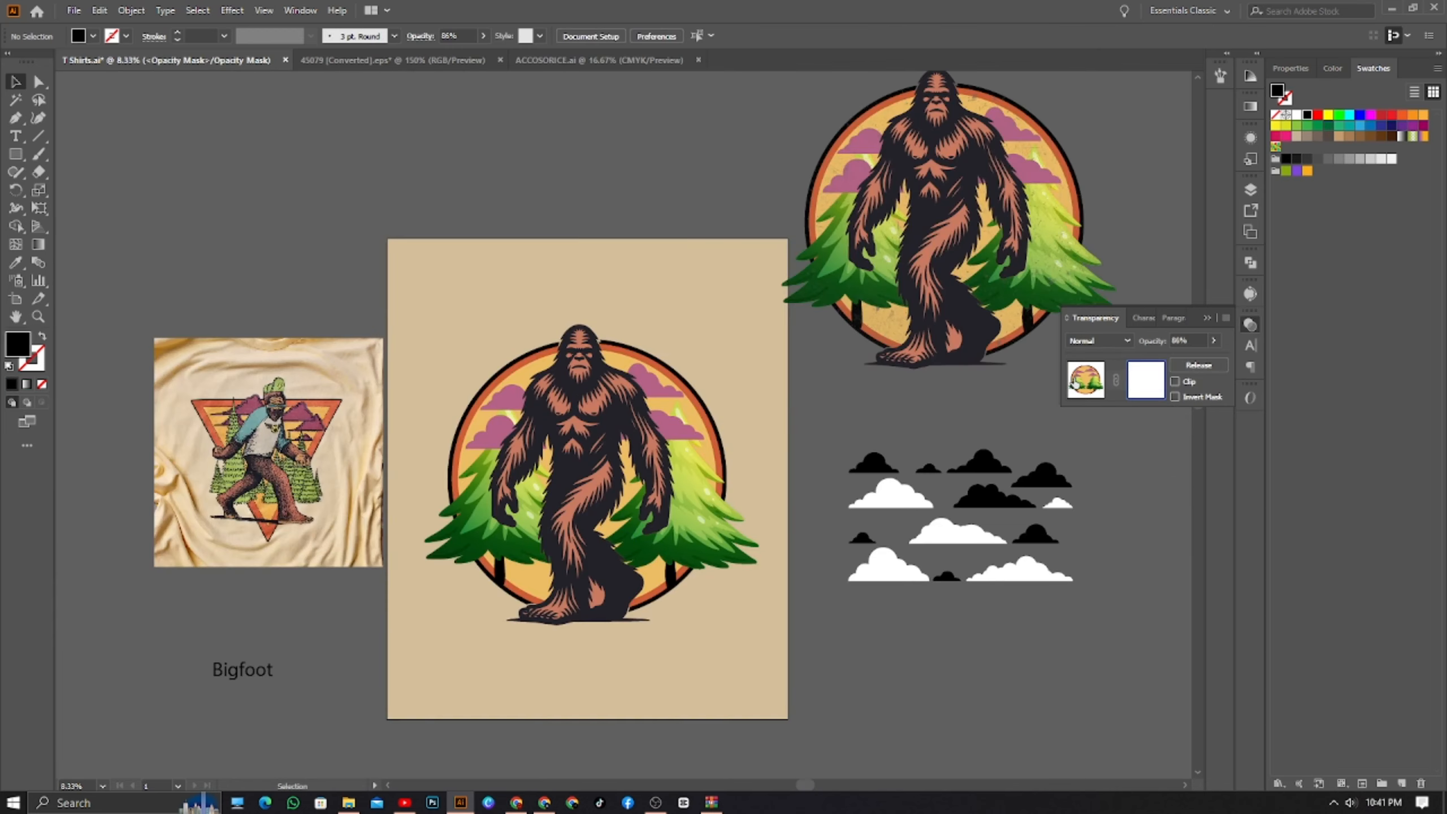
- Return from mask editing to the grouped circle, pines and clouds, and open the Effect Gallery with the whole artwork fitted in the preview
click(1076, 383)
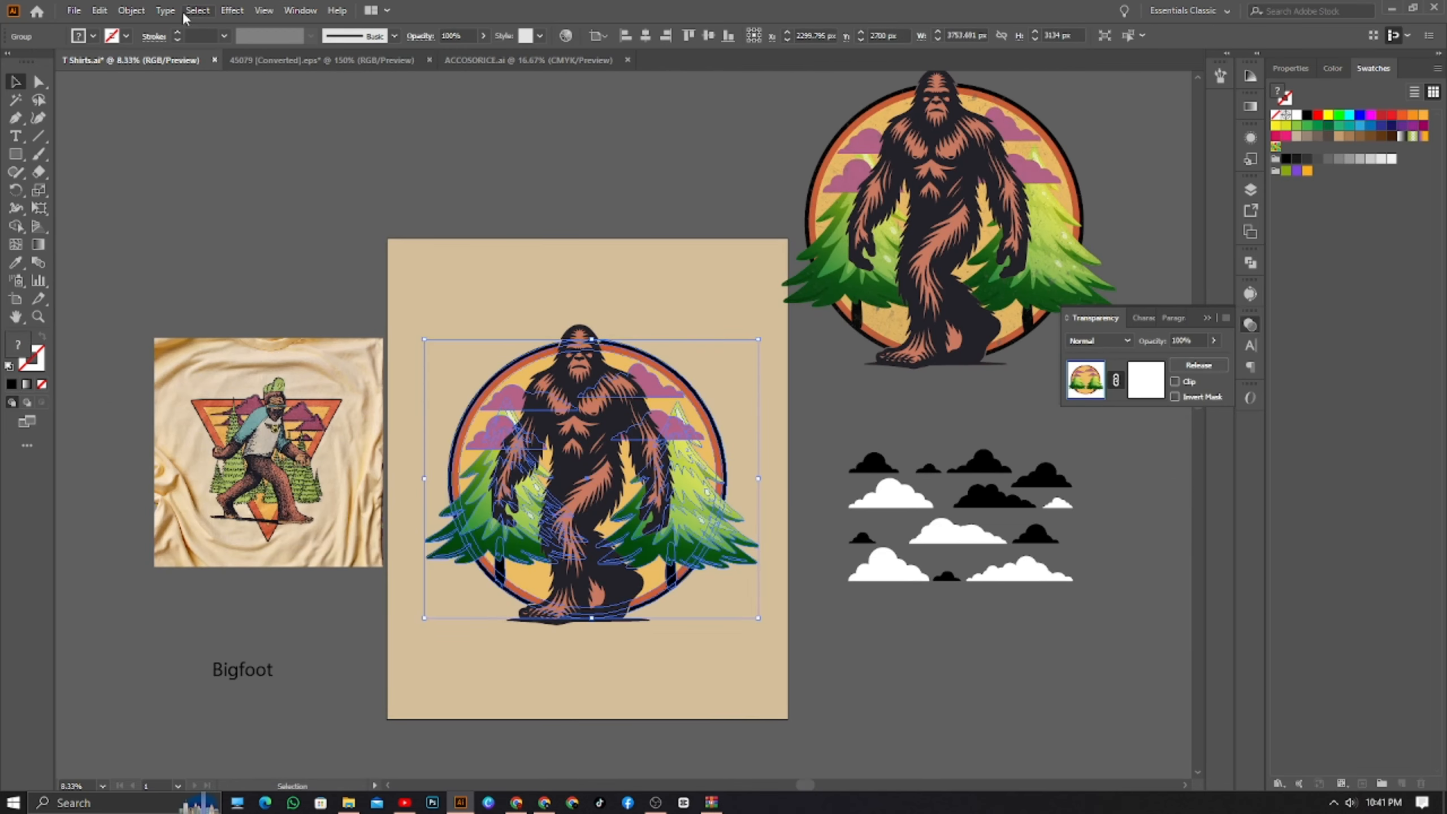
click(231, 10)
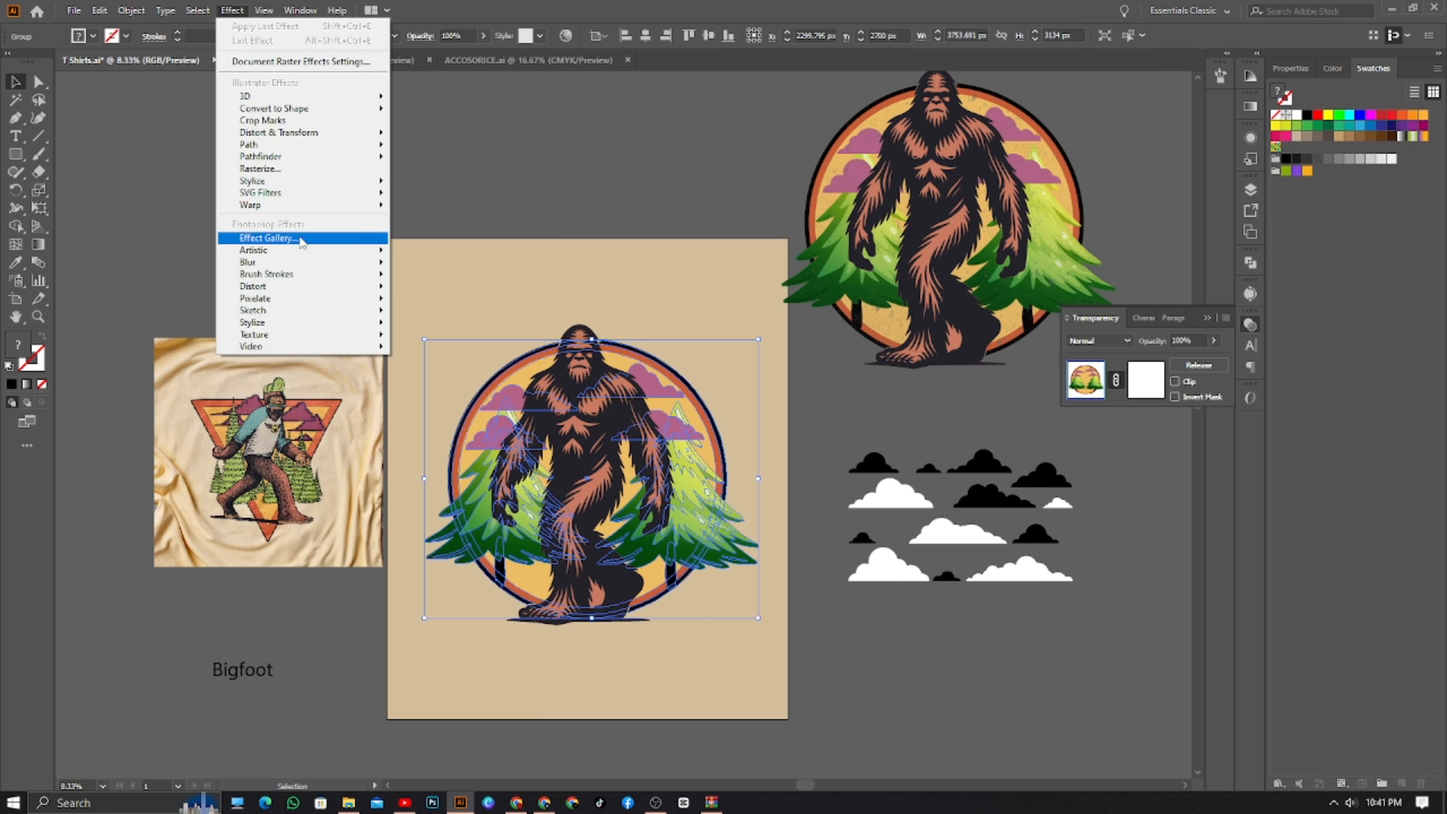
click(302, 239)
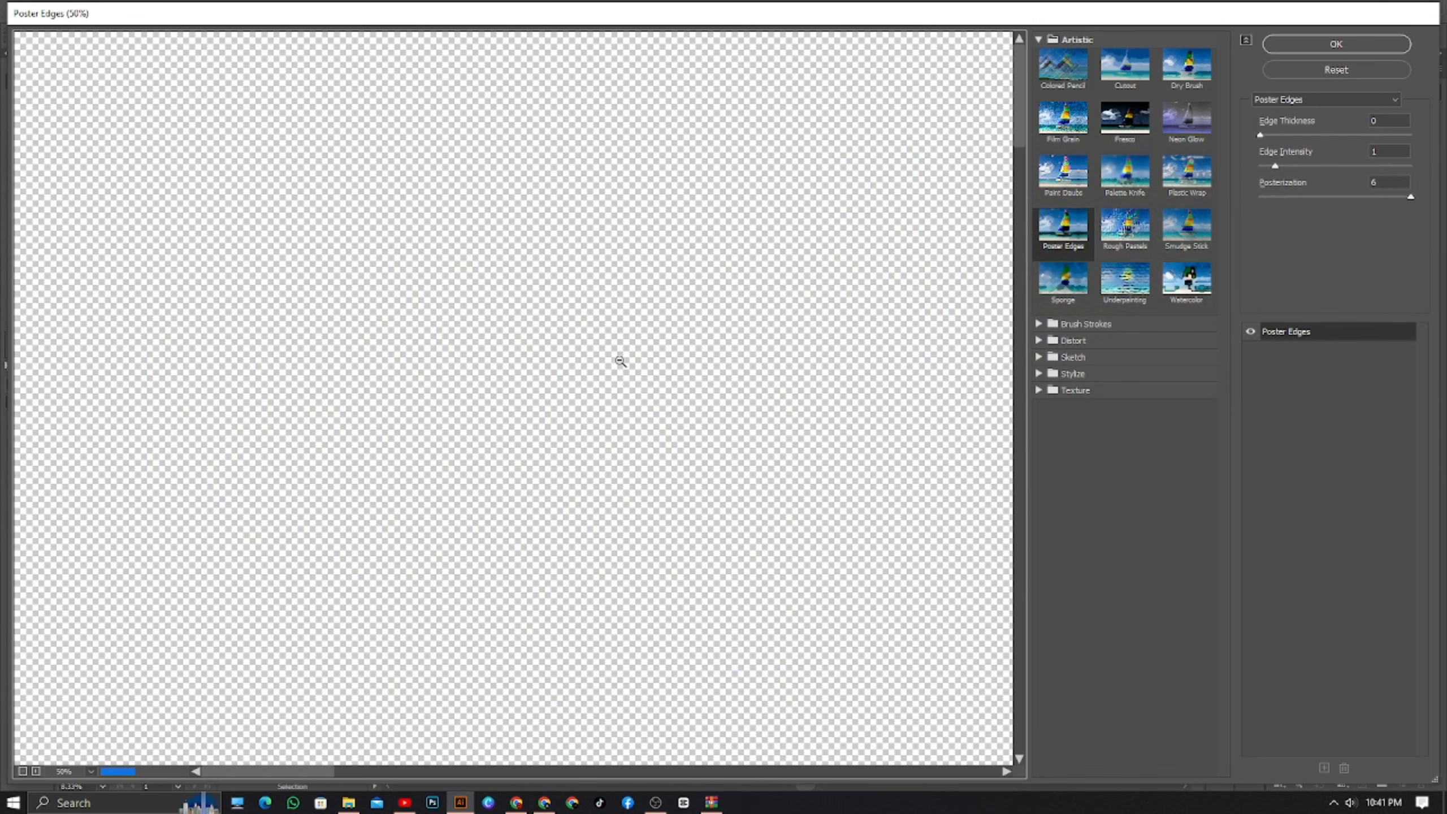
key(ctrl+0)
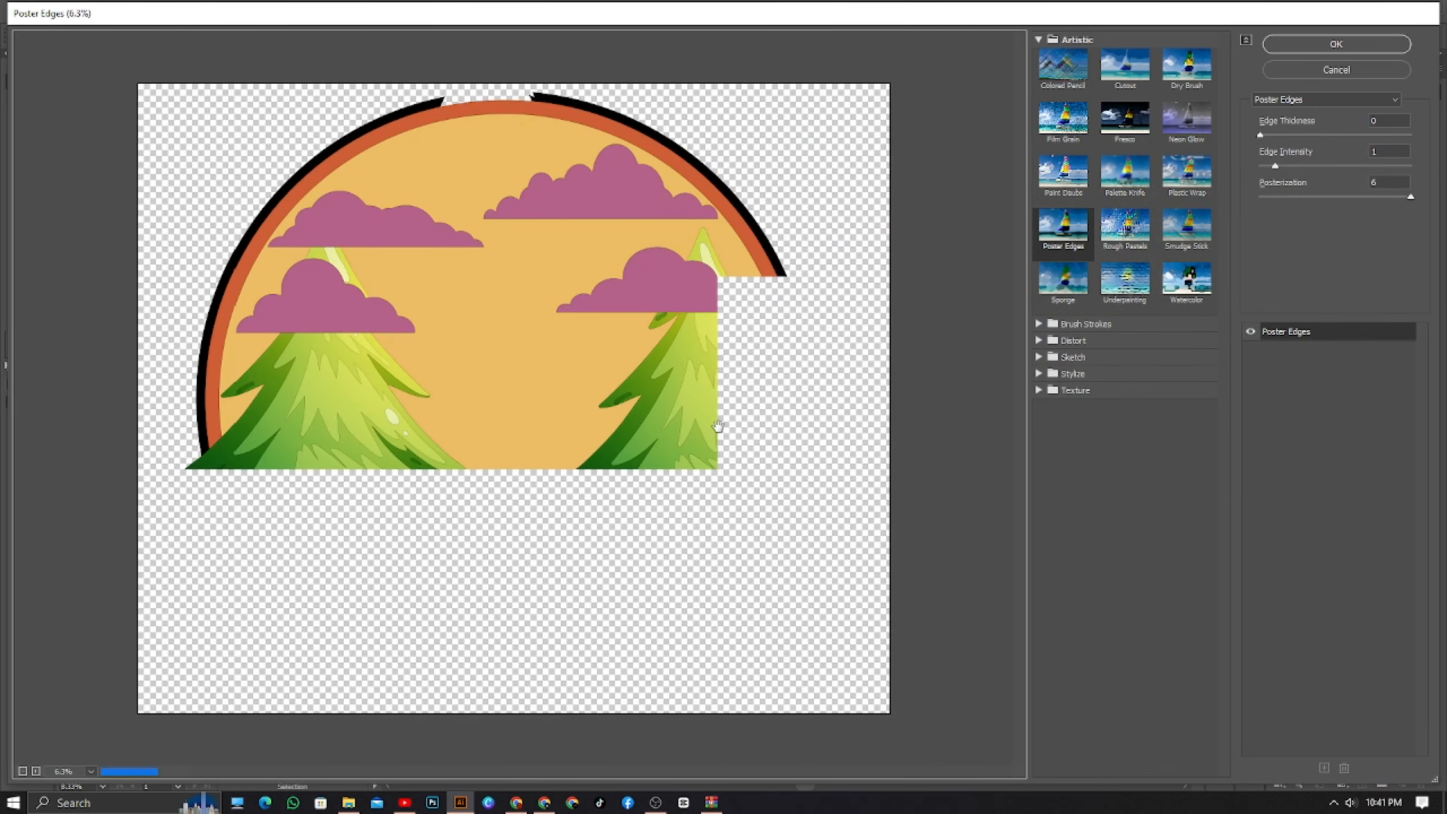
- Apply the Film Grain effect to the background group with Grain 16, Highlight Area 10 and Intensity 10
click(1060, 123)
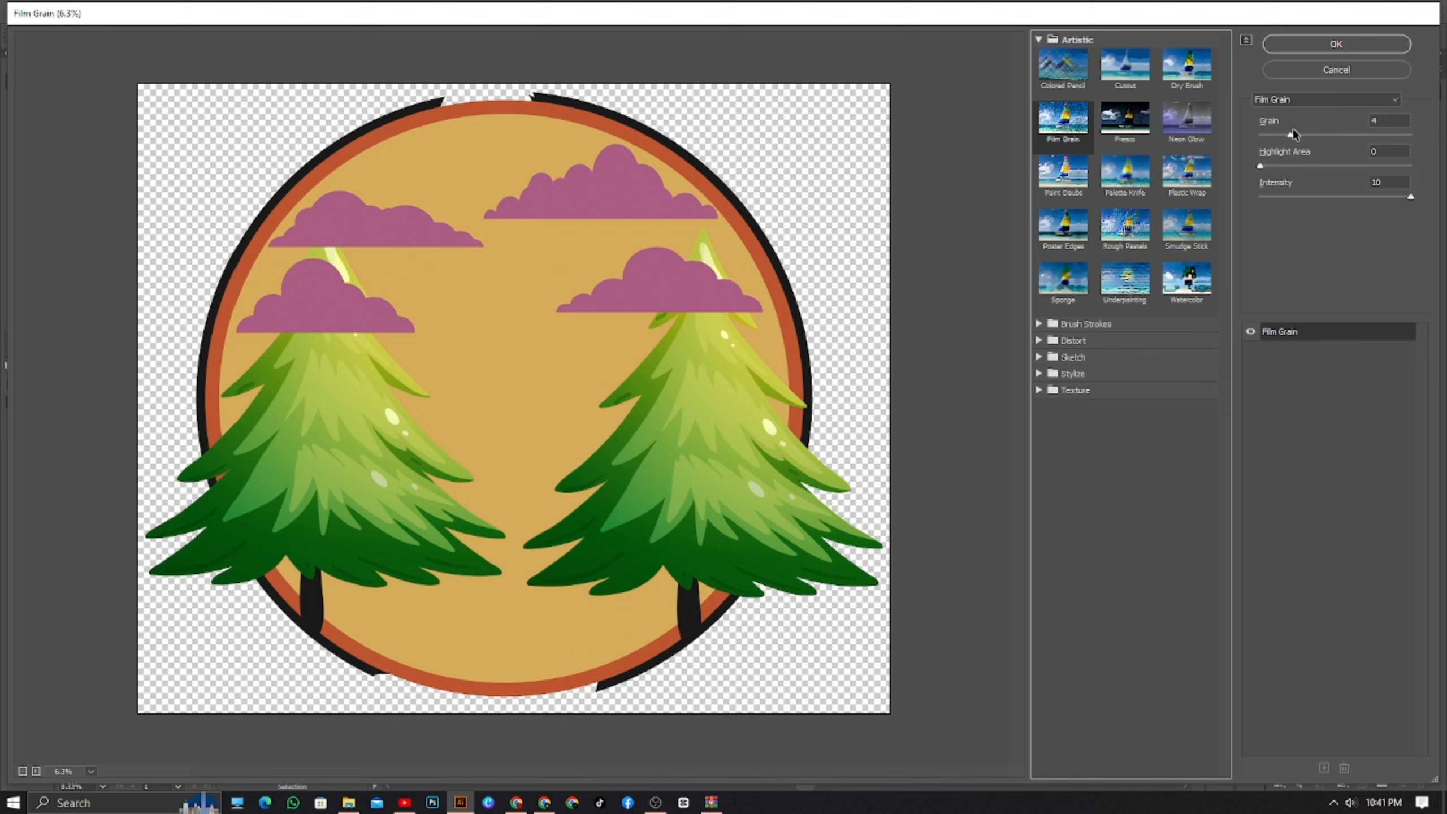
drag(1291, 138, 1342, 147)
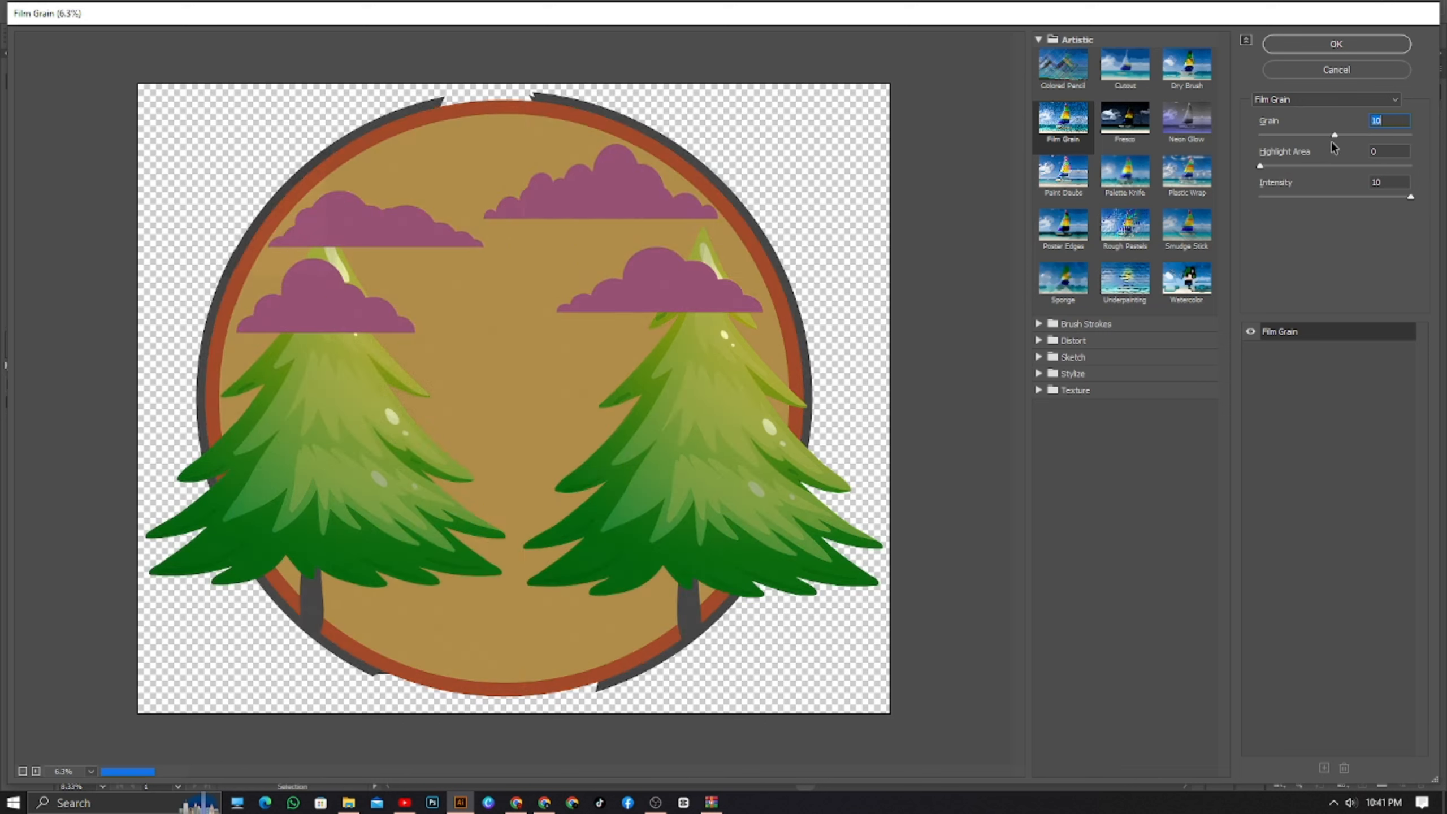
drag(1331, 147, 1296, 168)
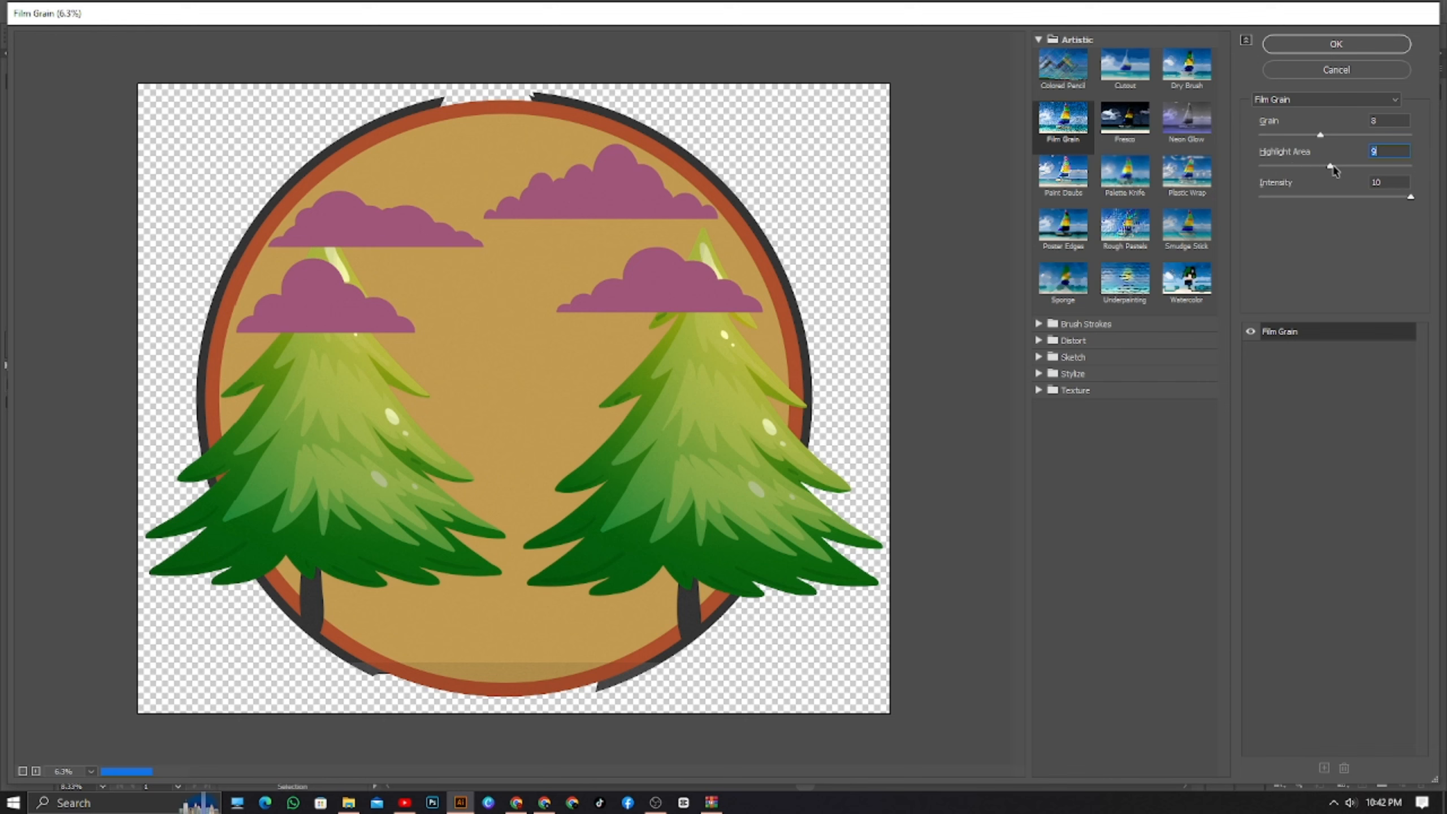
drag(1331, 166, 1336, 168)
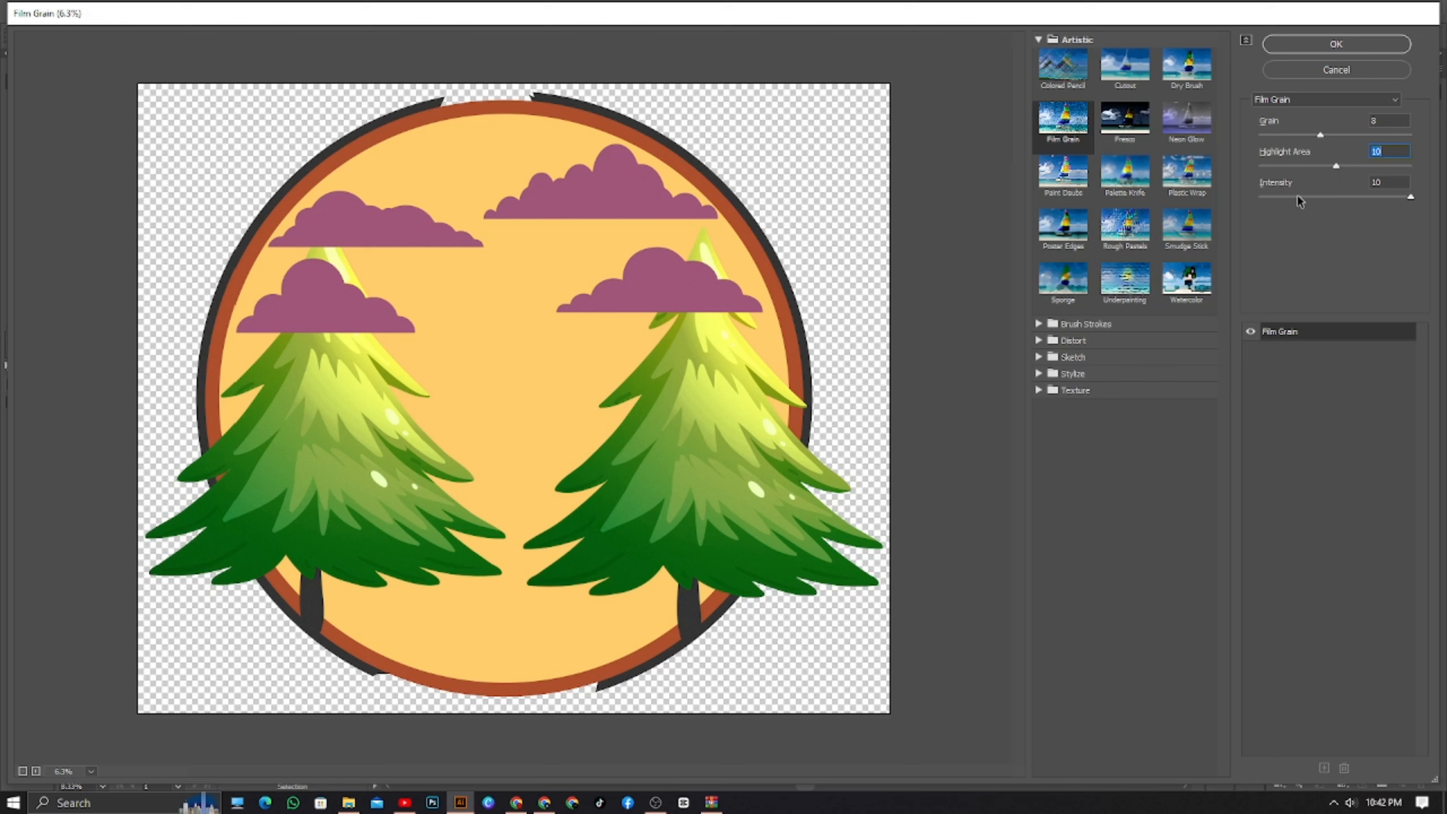
drag(1320, 136, 1337, 136)
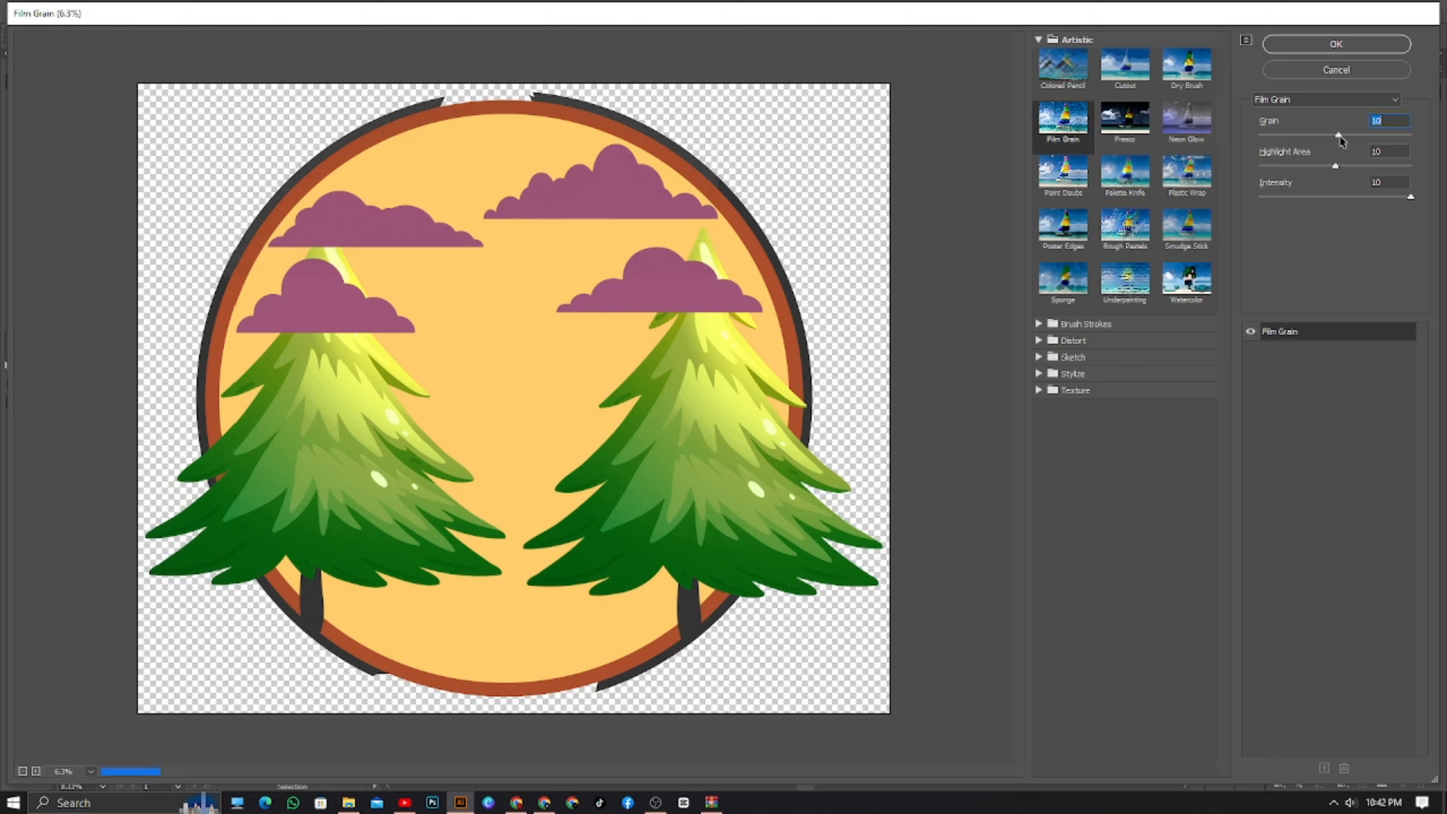
drag(1373, 137, 1379, 137)
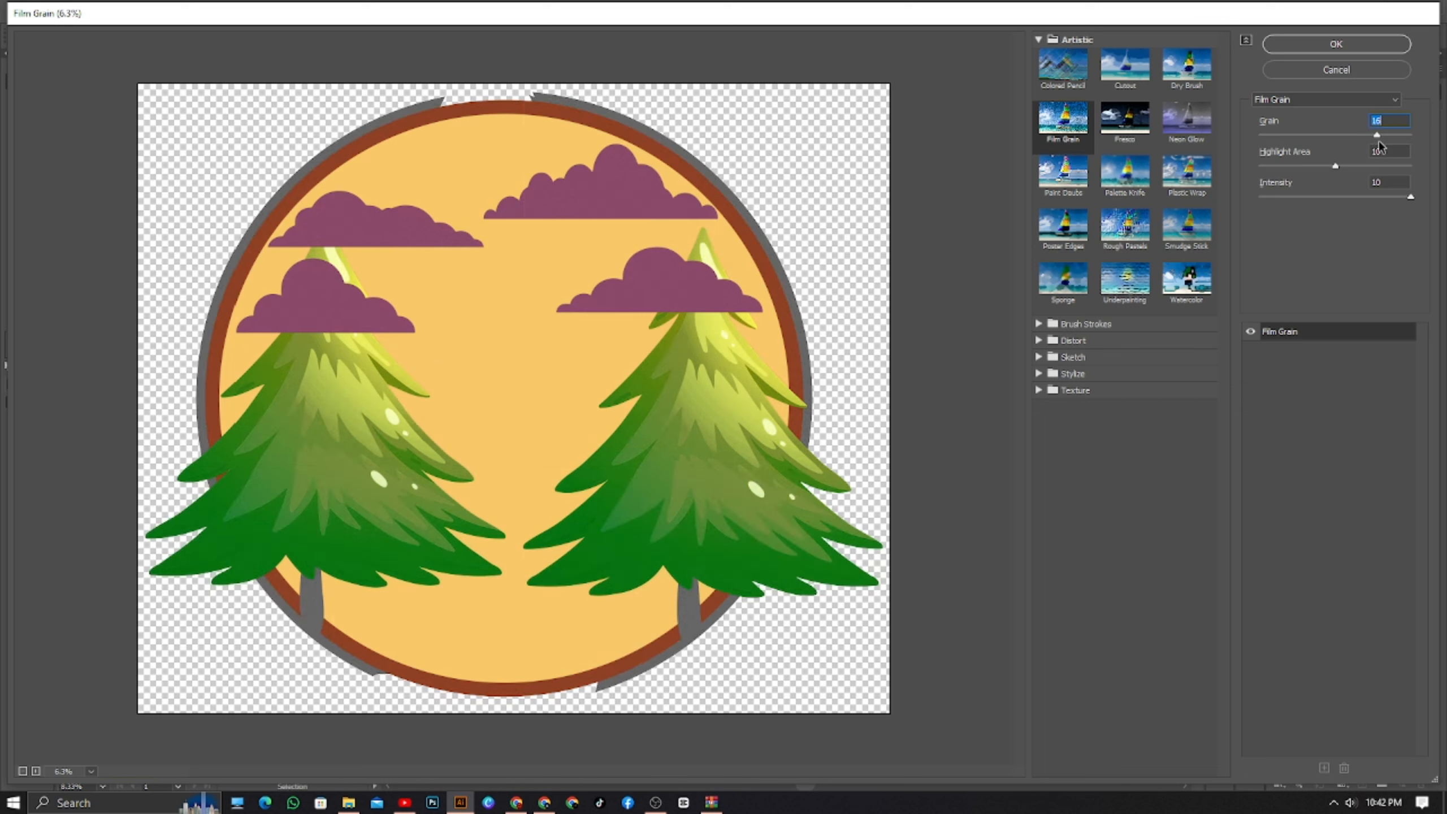
key(Tab)
click(1330, 50)
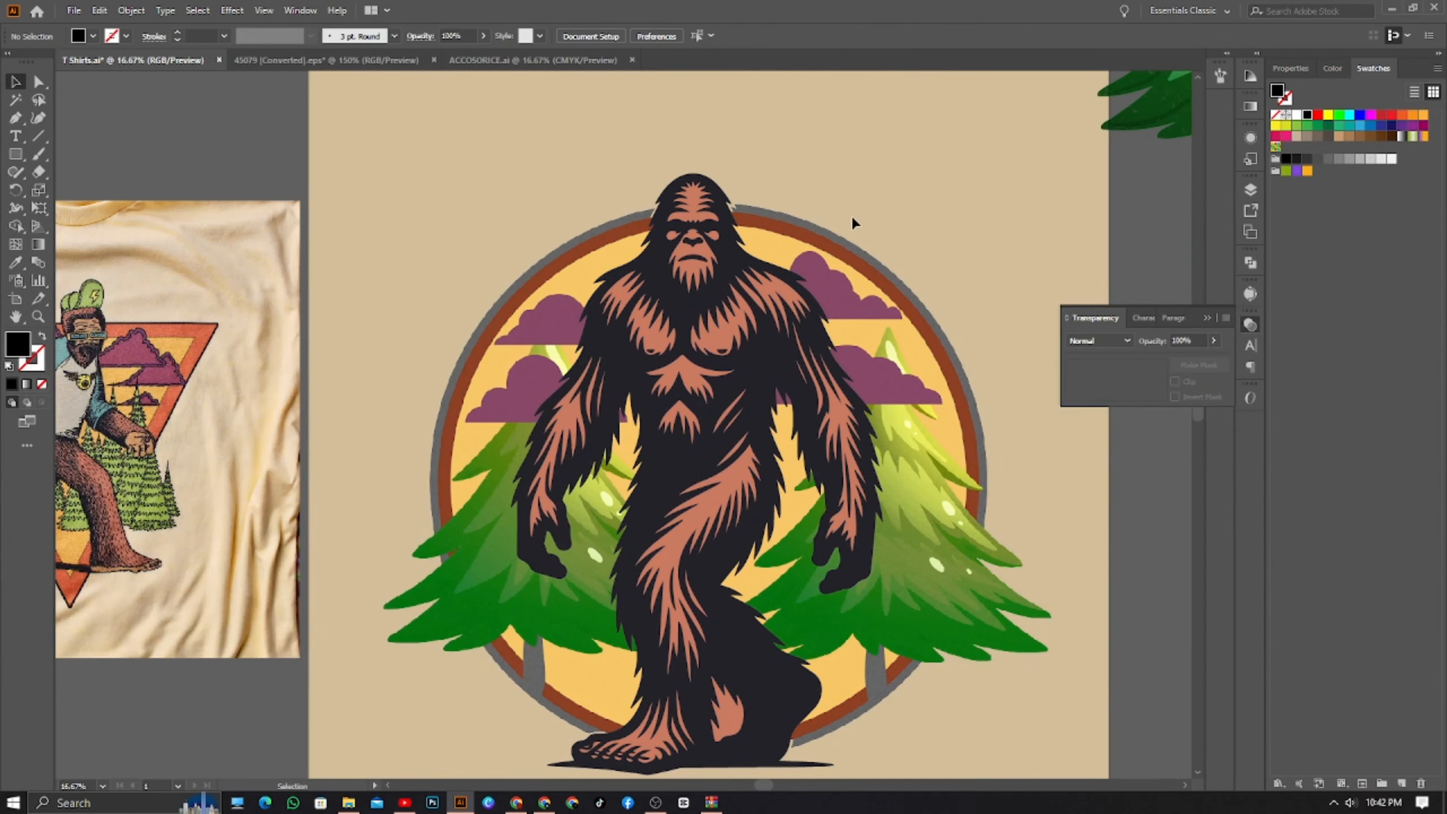
scroll(853, 223, up, 4)
scroll(882, 327, down, 6)
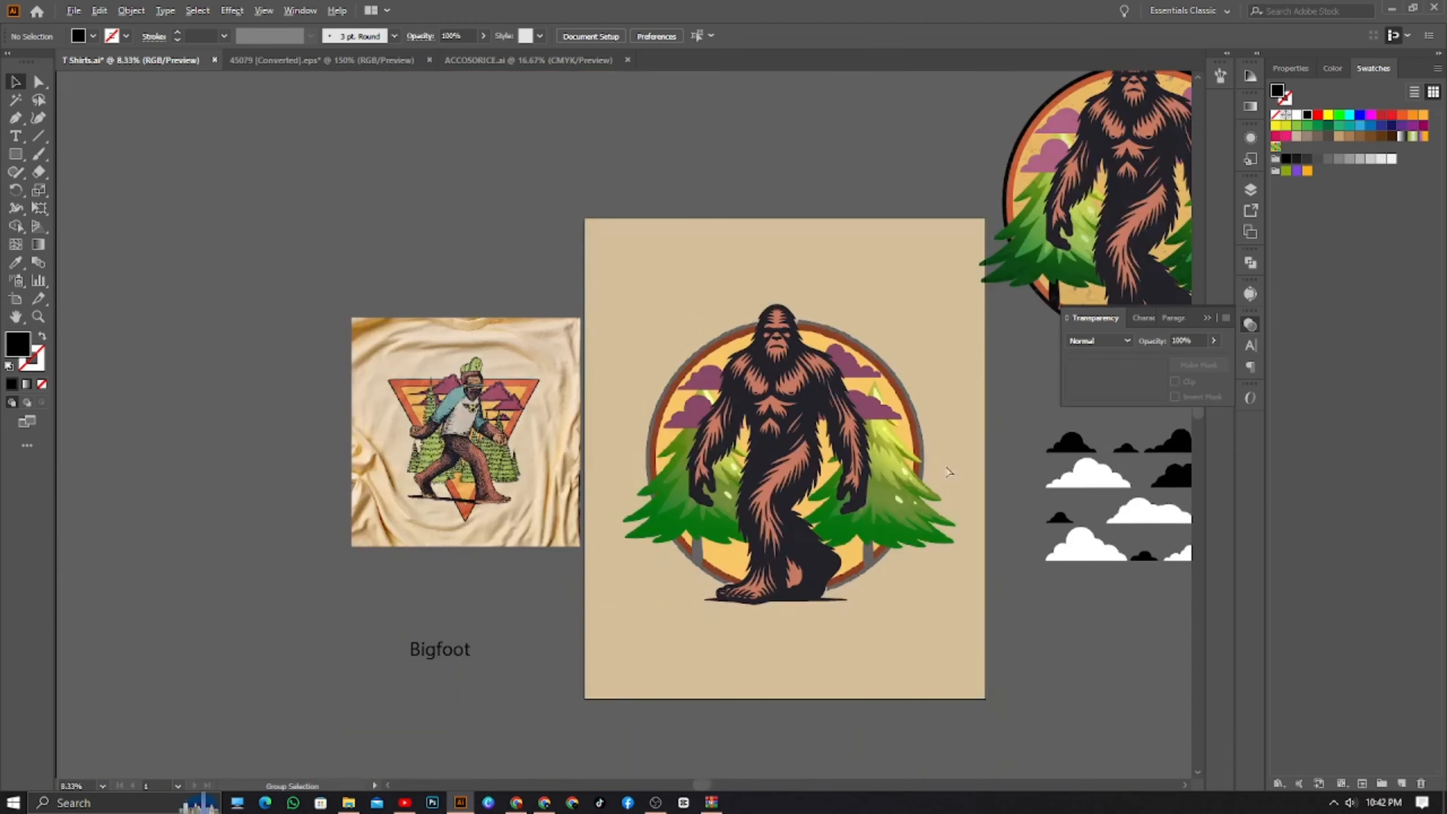
scroll(908, 578, right, 2)
scroll(696, 533, up, 1)
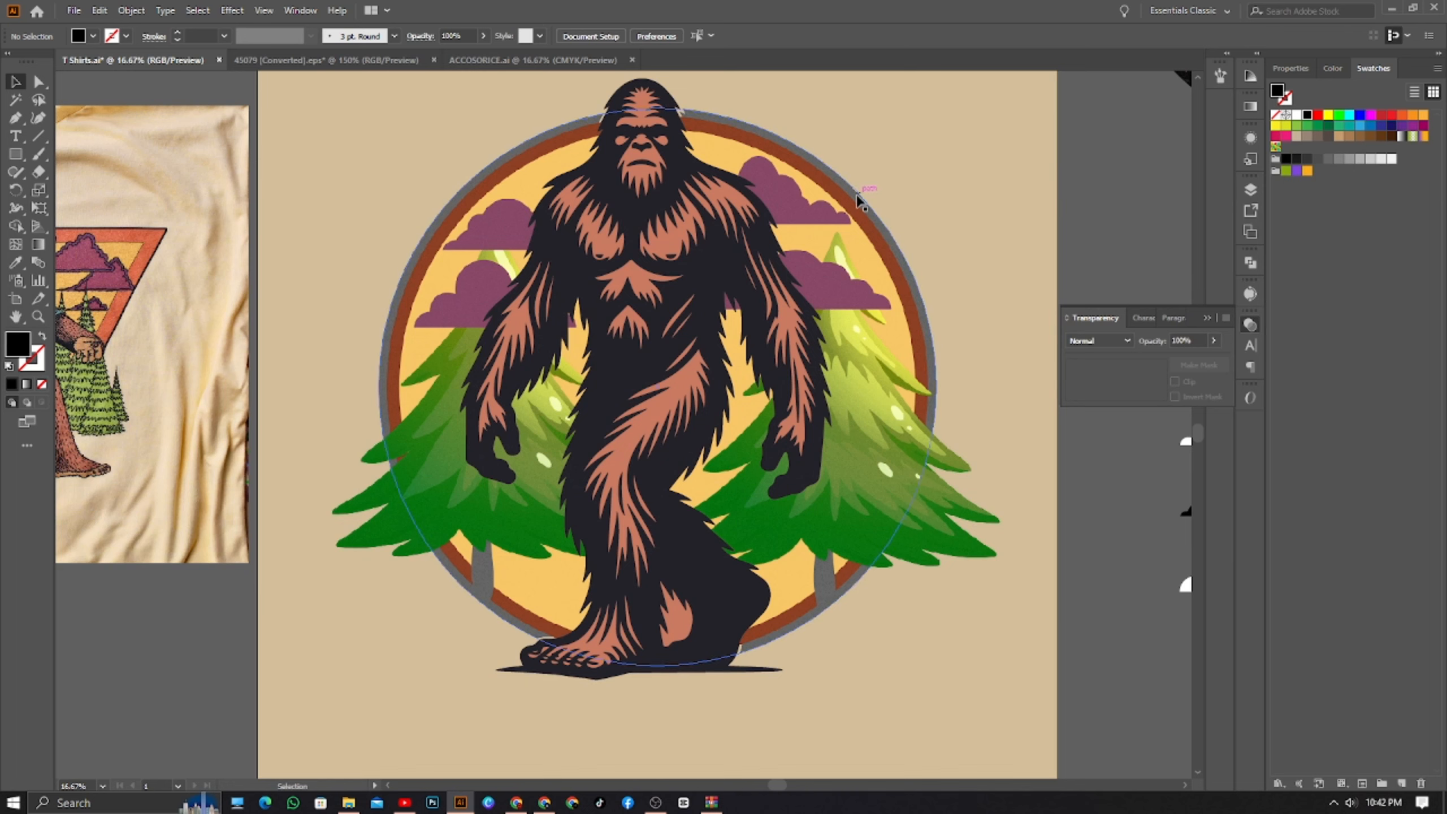
click(957, 126)
click(1082, 142)
key(y)
click(600, 201)
scroll(614, 422, down, 4)
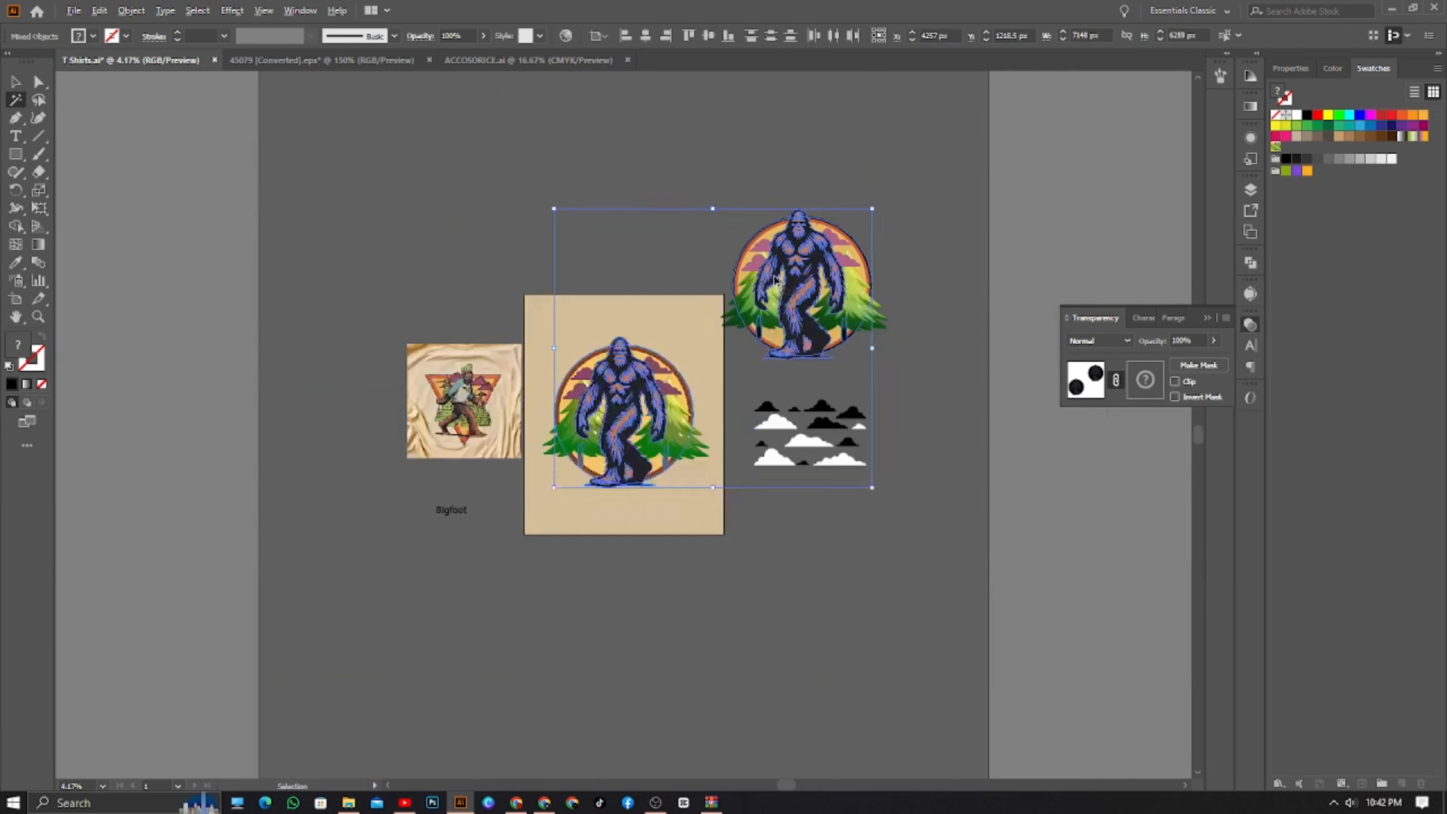
scroll(631, 335, up, 3)
click(16, 82)
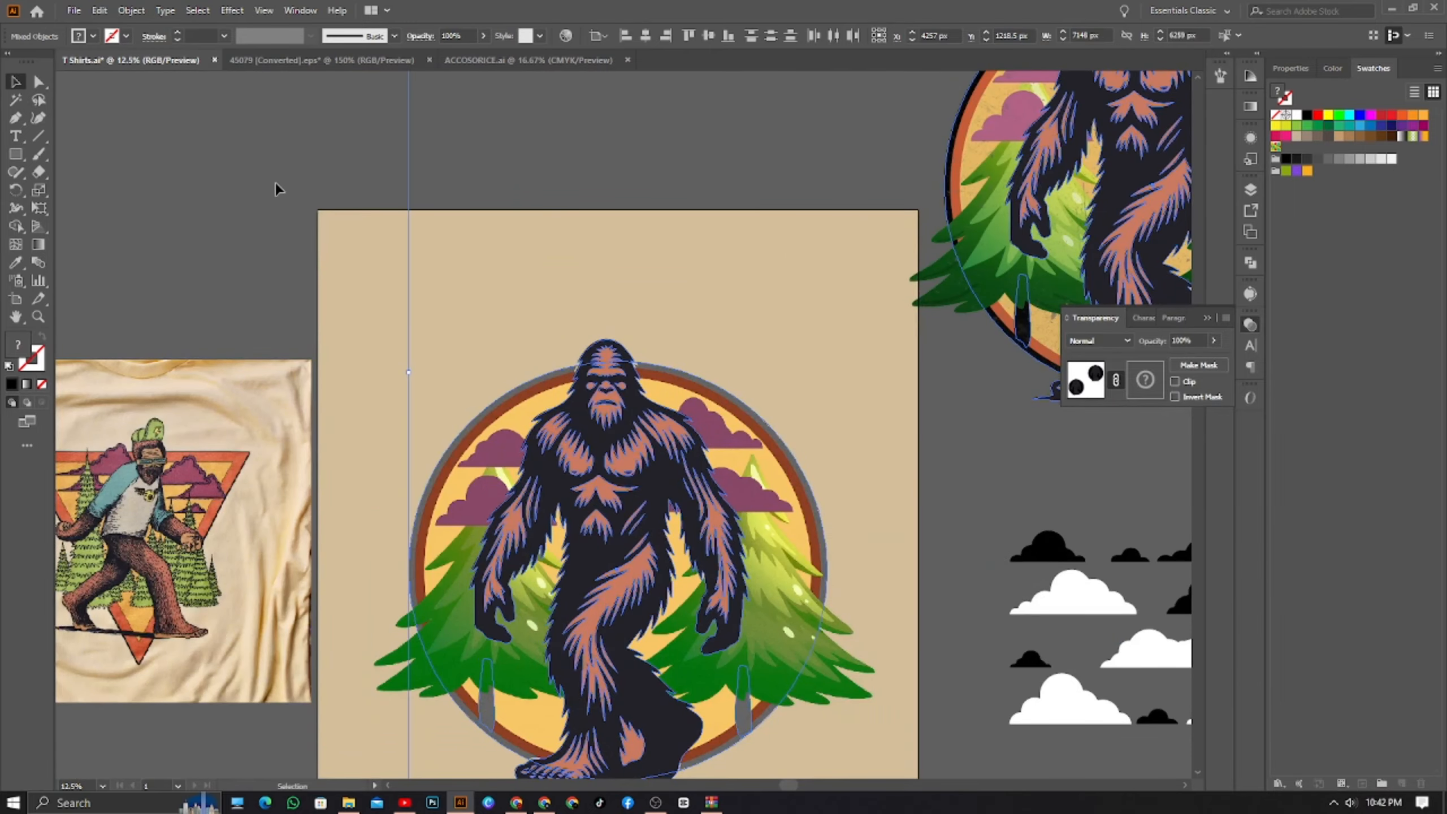
- Group the Bigfoot figure with the circle, pines and clouds on the artboard
drag(276, 182, 589, 585)
right_click(603, 516)
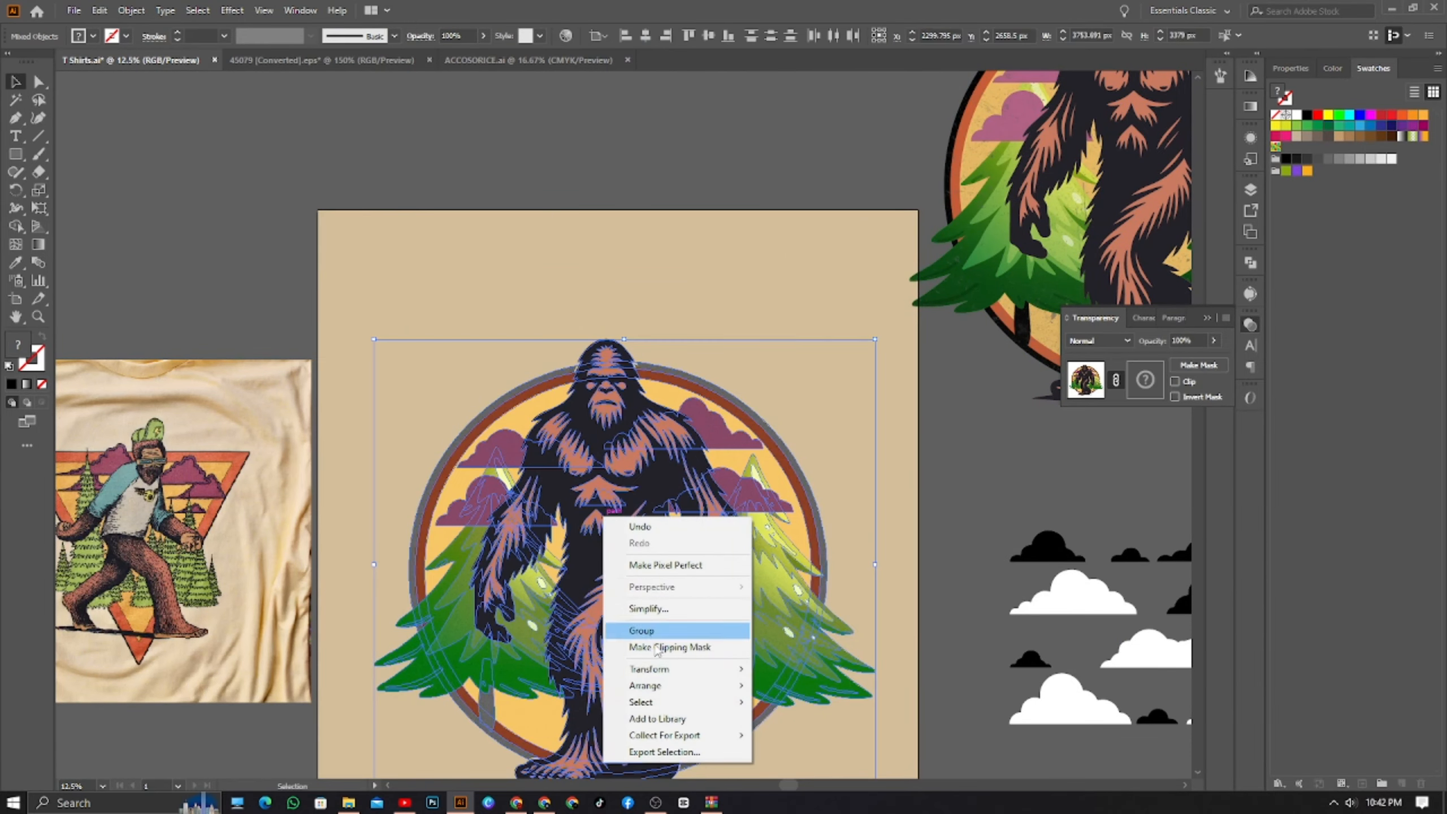
click(643, 630)
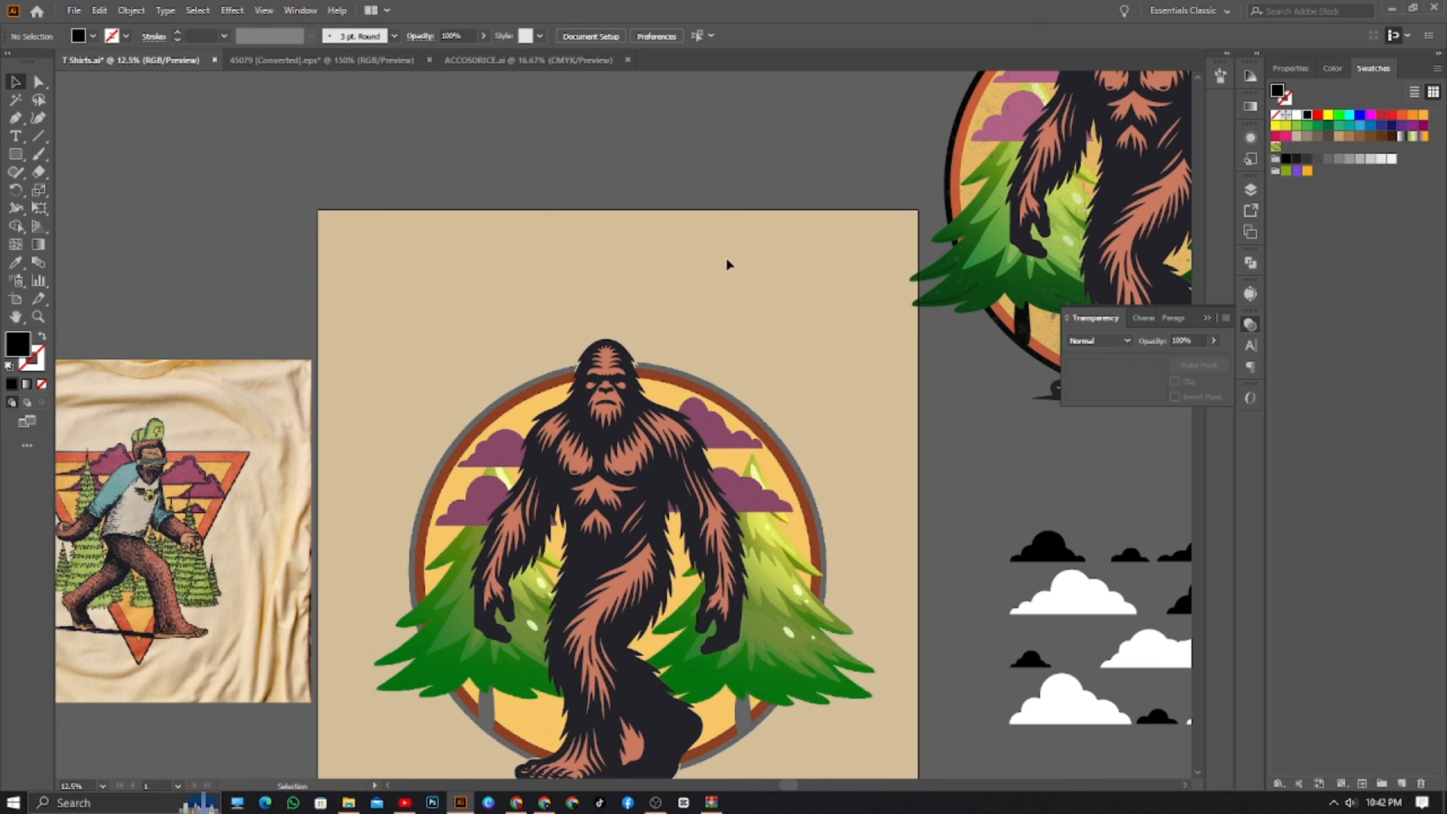
- Isolate the artwork group and select Bigfoot's dark fur areas by colour with the Magic Wand
right_click(611, 297)
click(670, 405)
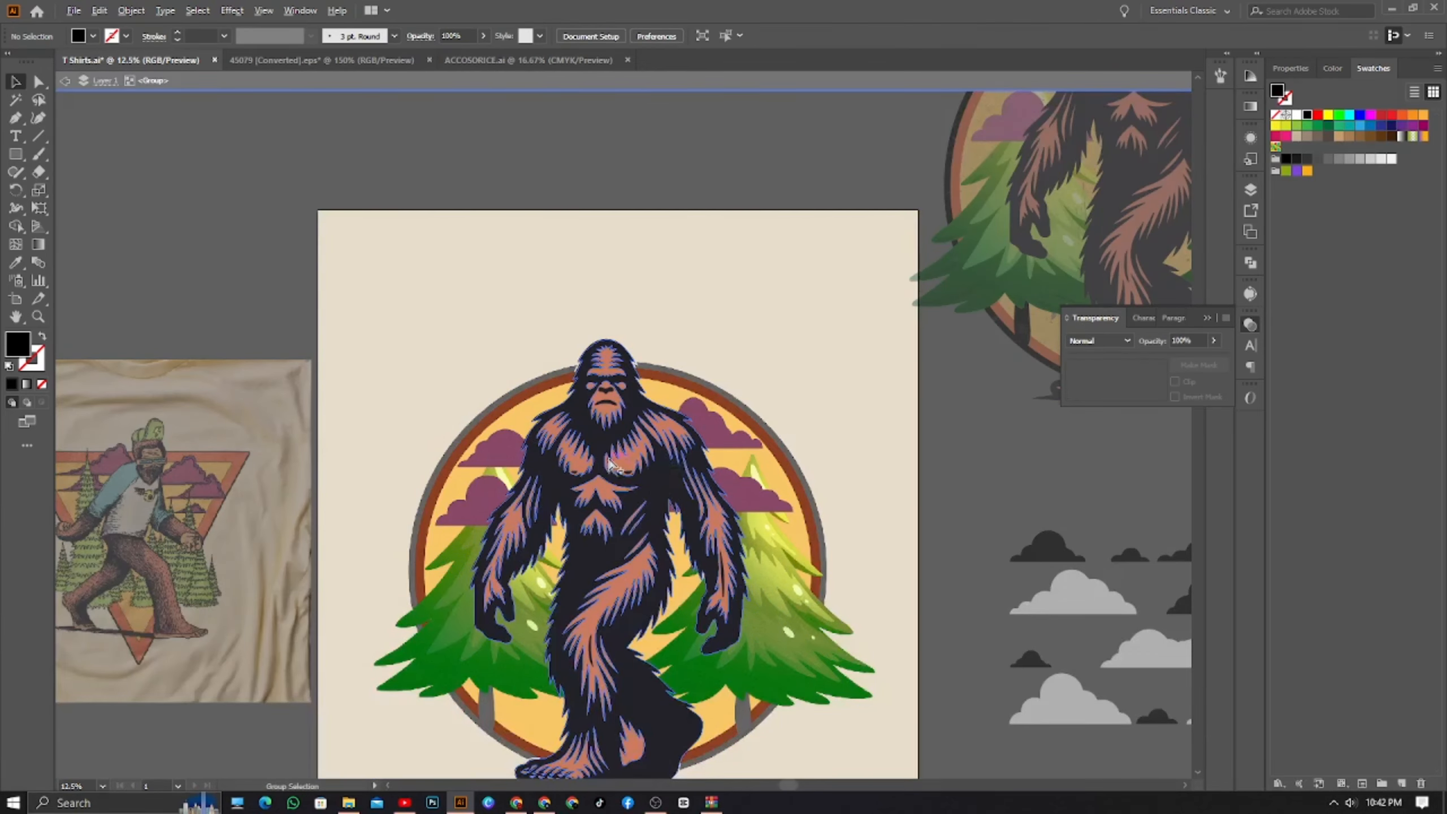
scroll(605, 459, up, 4)
click(16, 99)
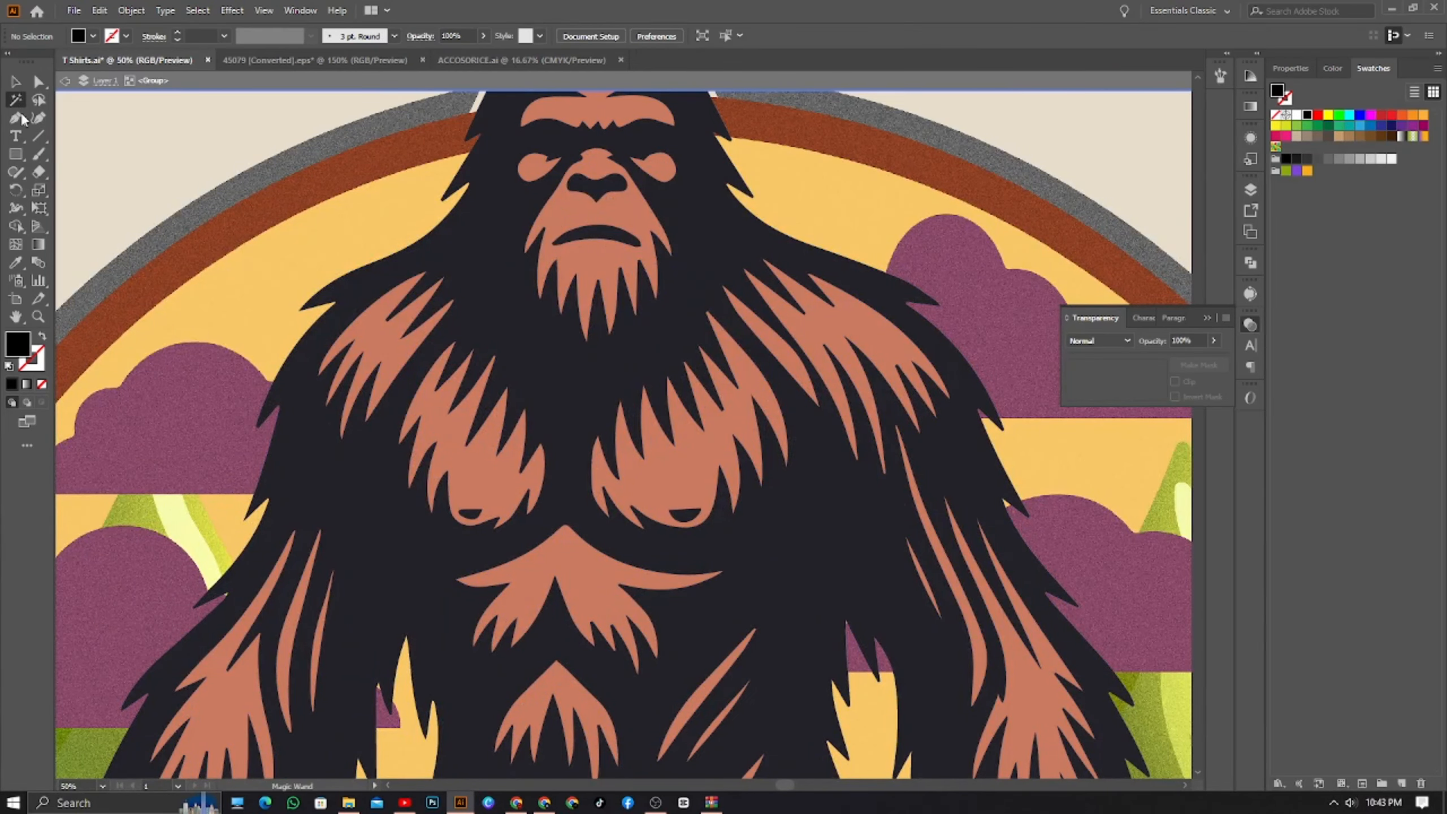
click(556, 342)
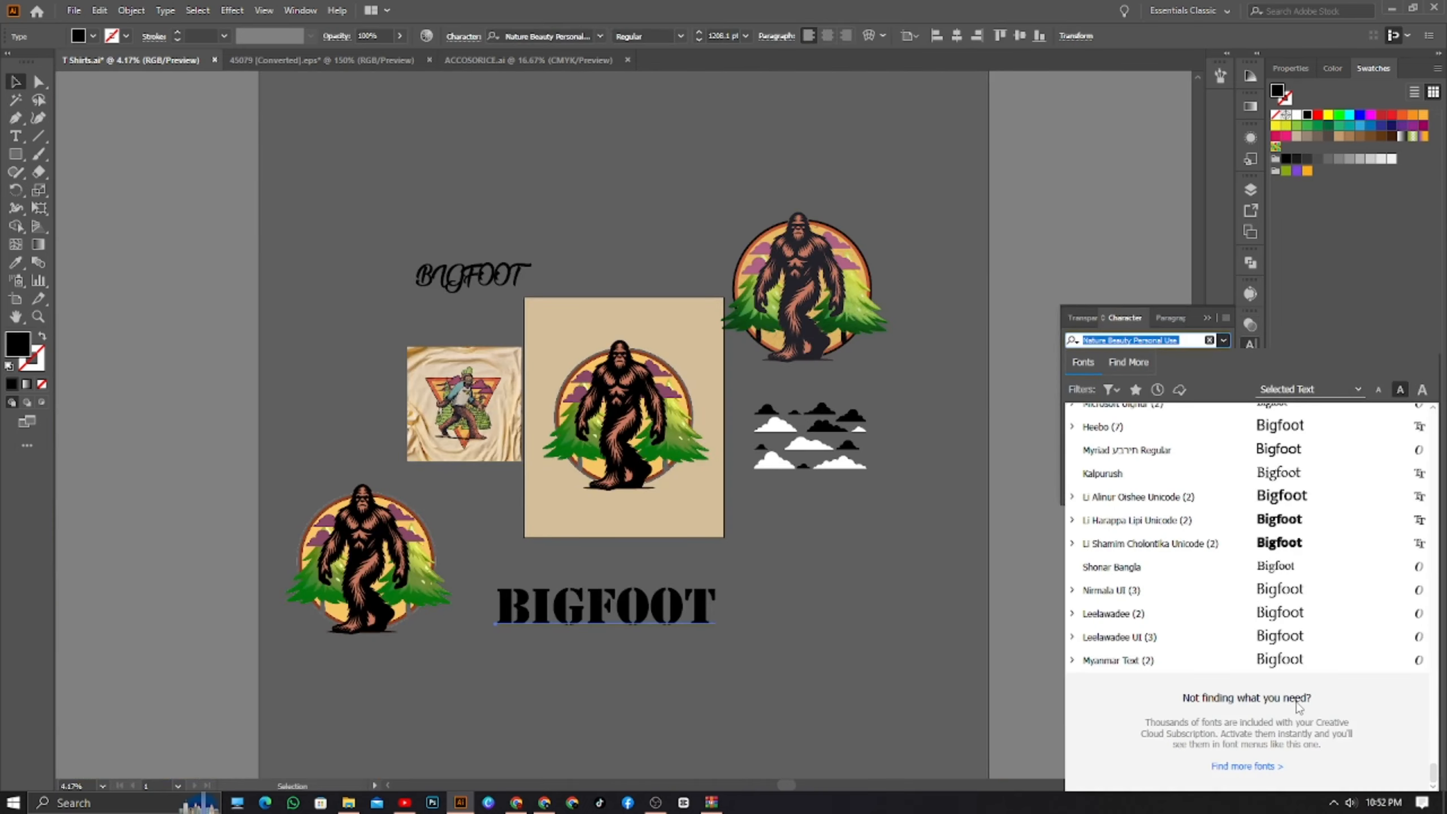
- Browse the font list for the BIGFOOT text below the artboard and apply the Wonderbar font
scroll(1202, 699, up, 3)
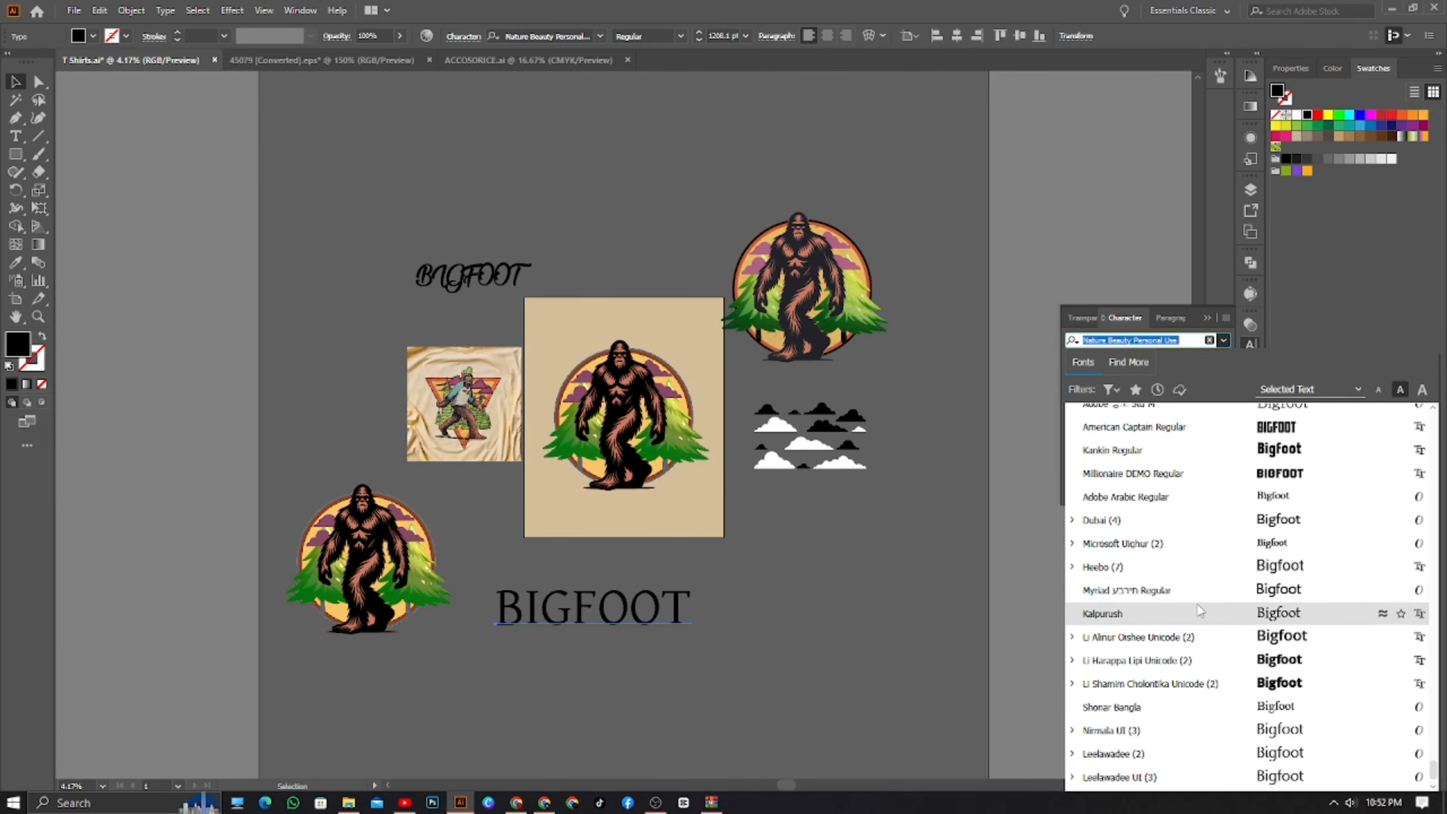
scroll(1225, 684, up, 3)
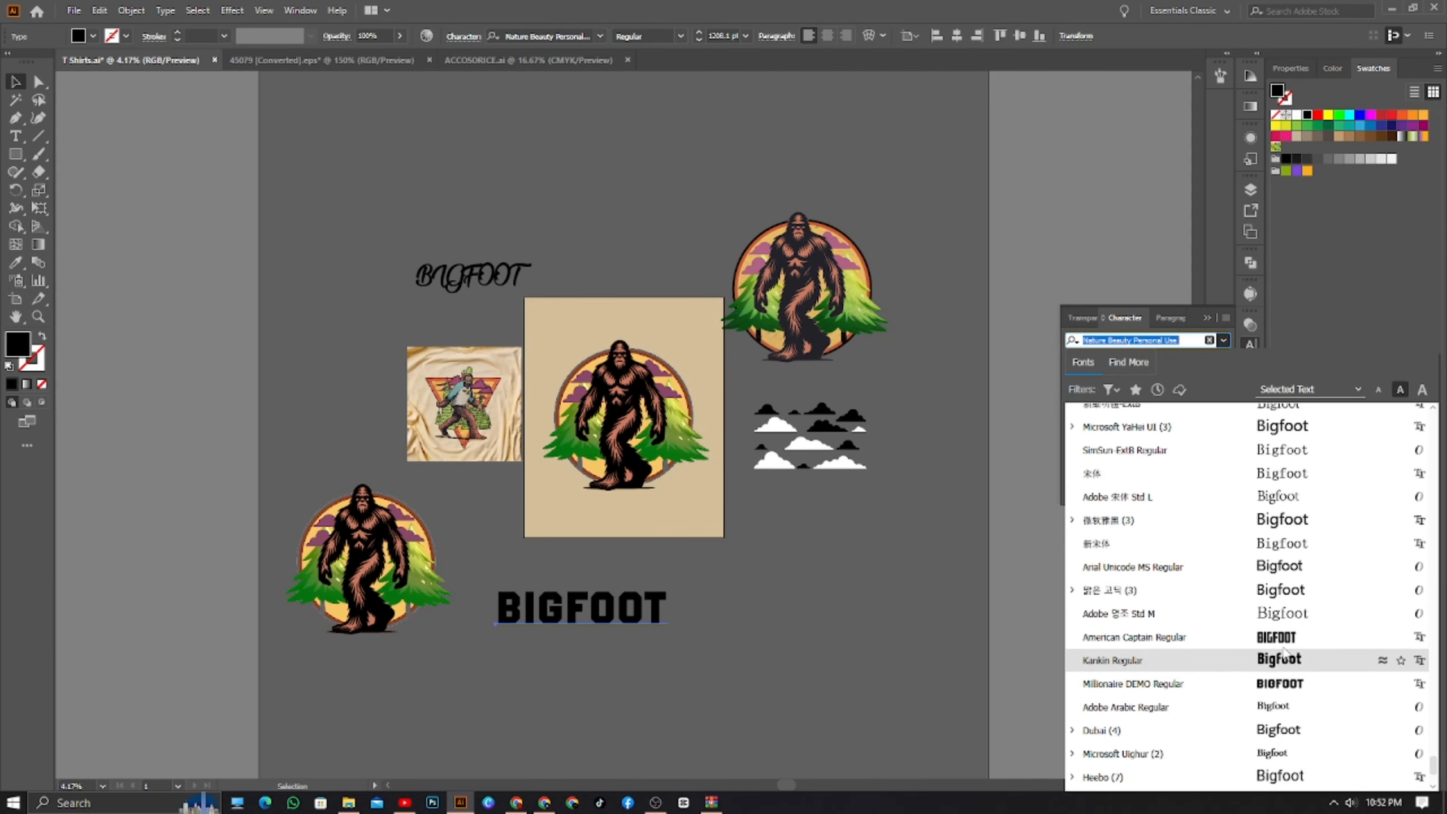
scroll(1282, 661, up, 4)
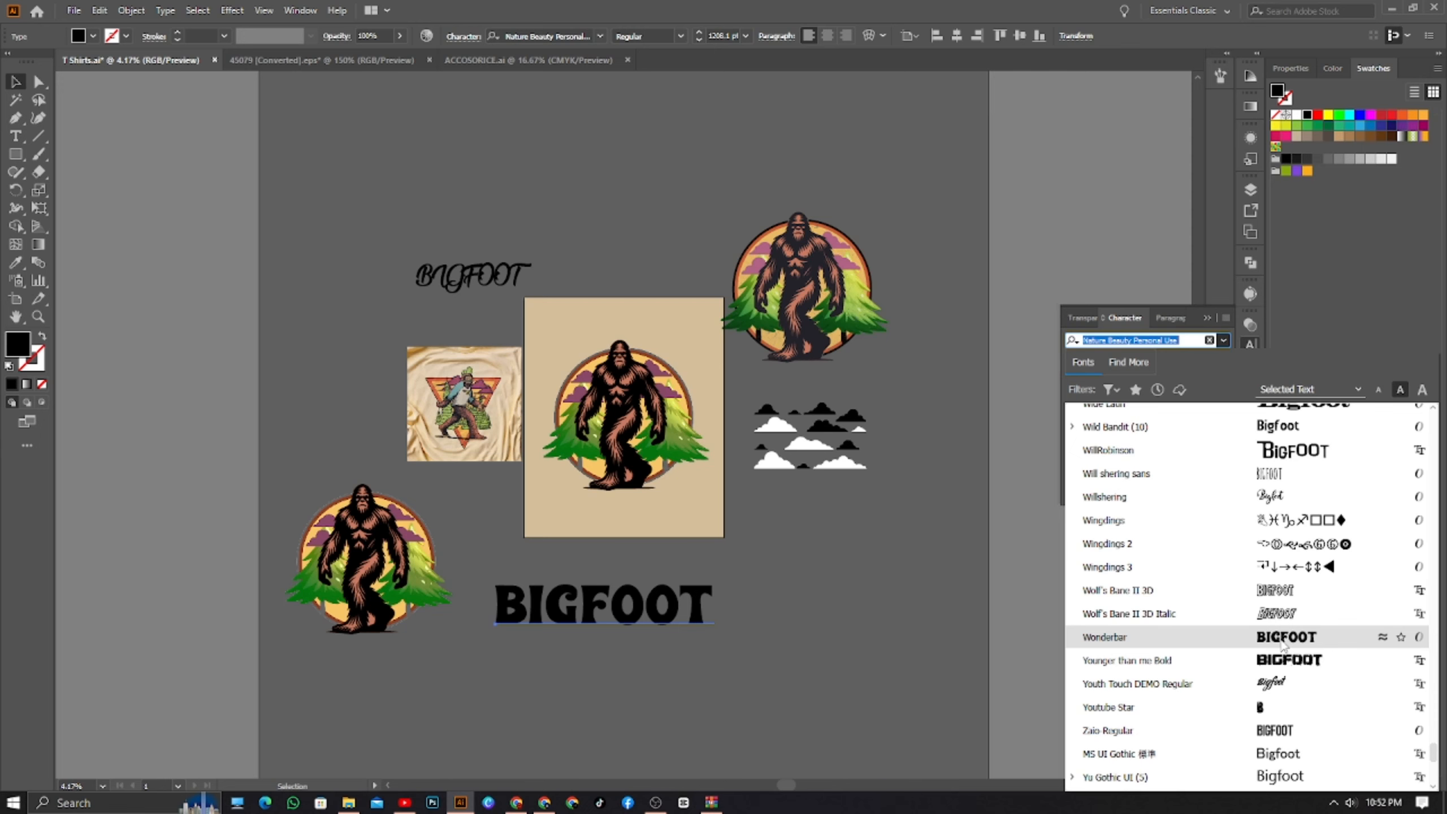
click(1283, 643)
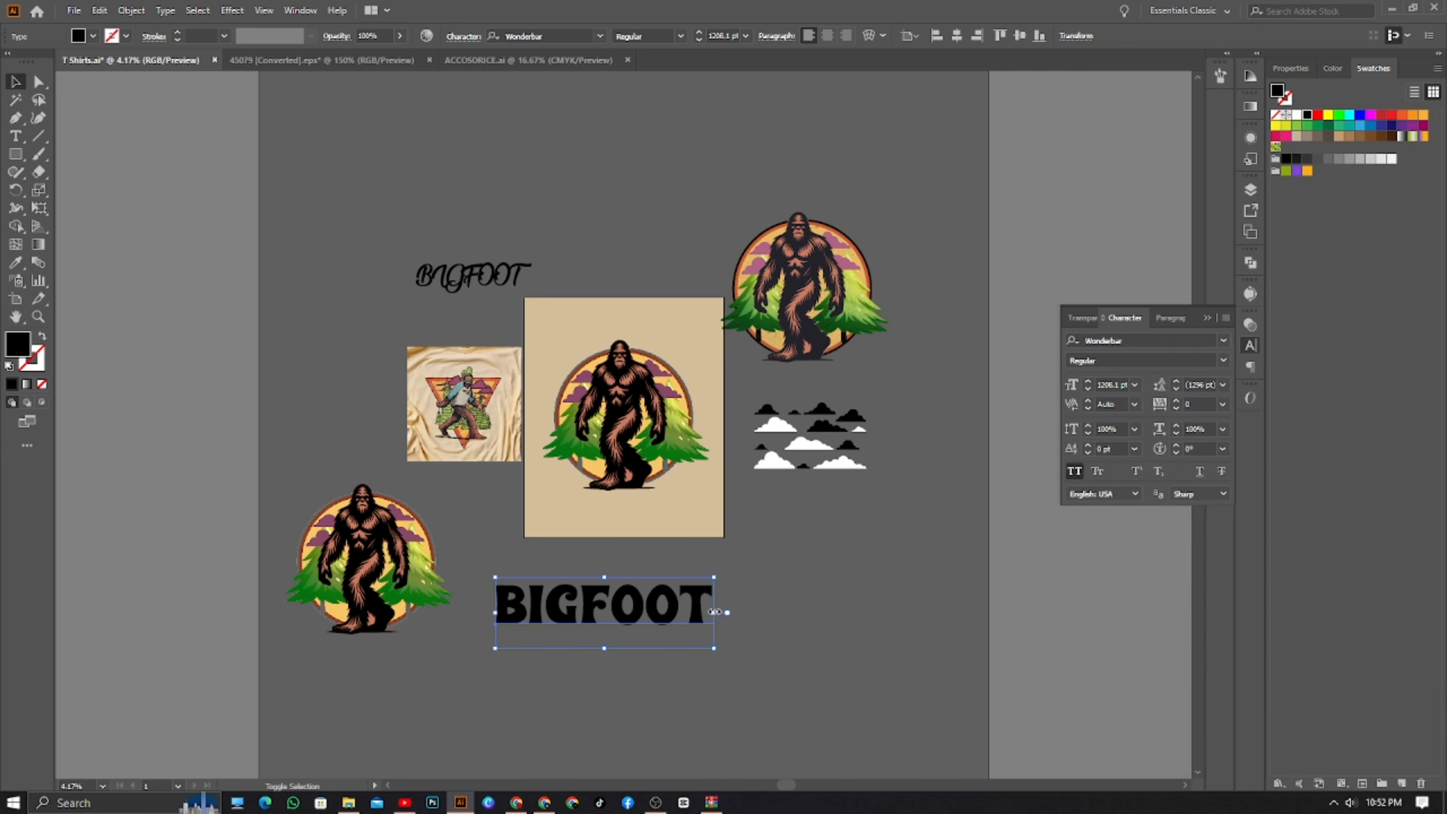
- Scale the BIGFOOT text down to about 908 pt and place it across Bigfoot's feet on the artboard
drag(717, 611, 697, 606)
scroll(695, 605, up, 2)
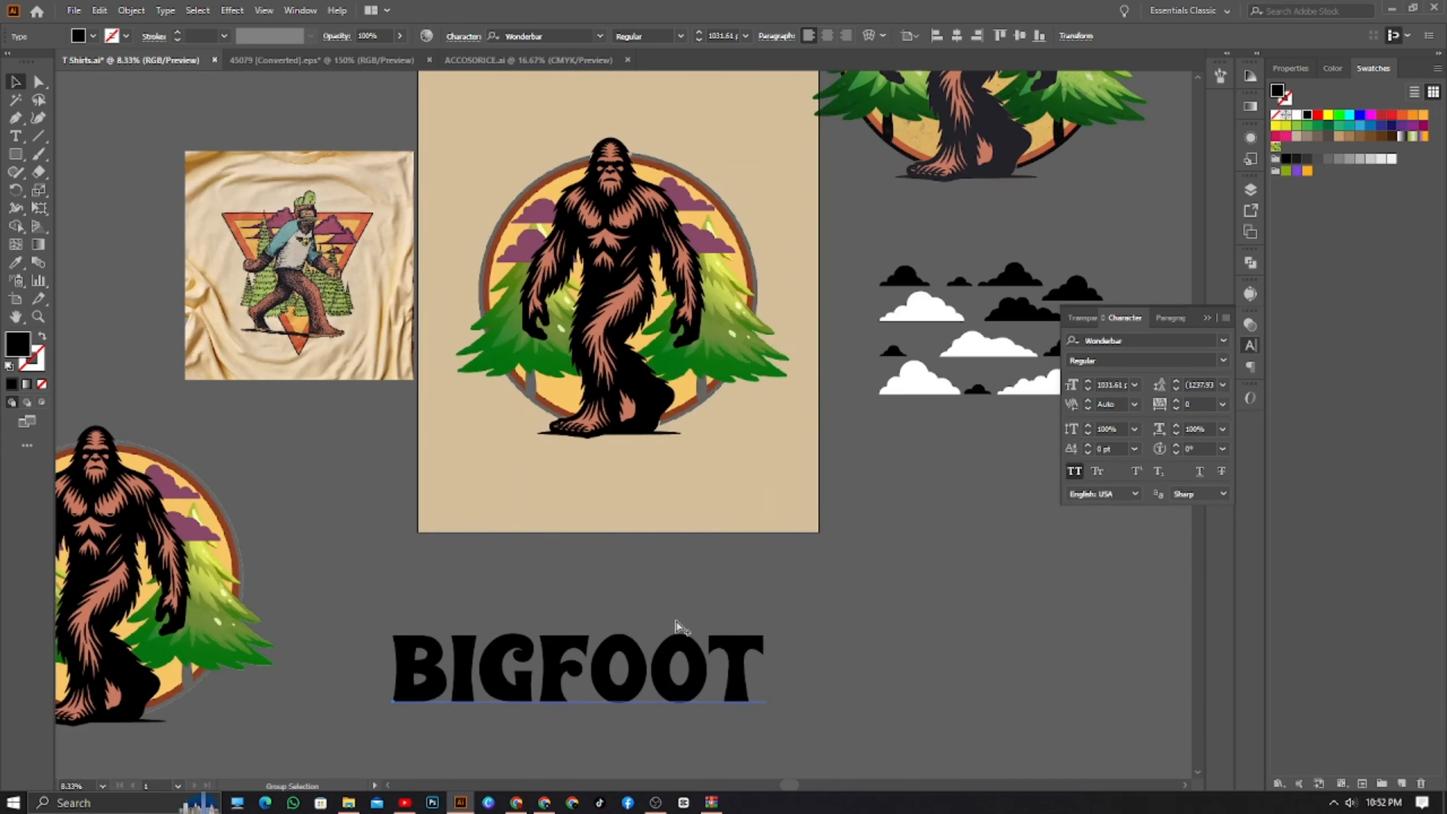
drag(765, 670, 795, 427)
click(678, 572)
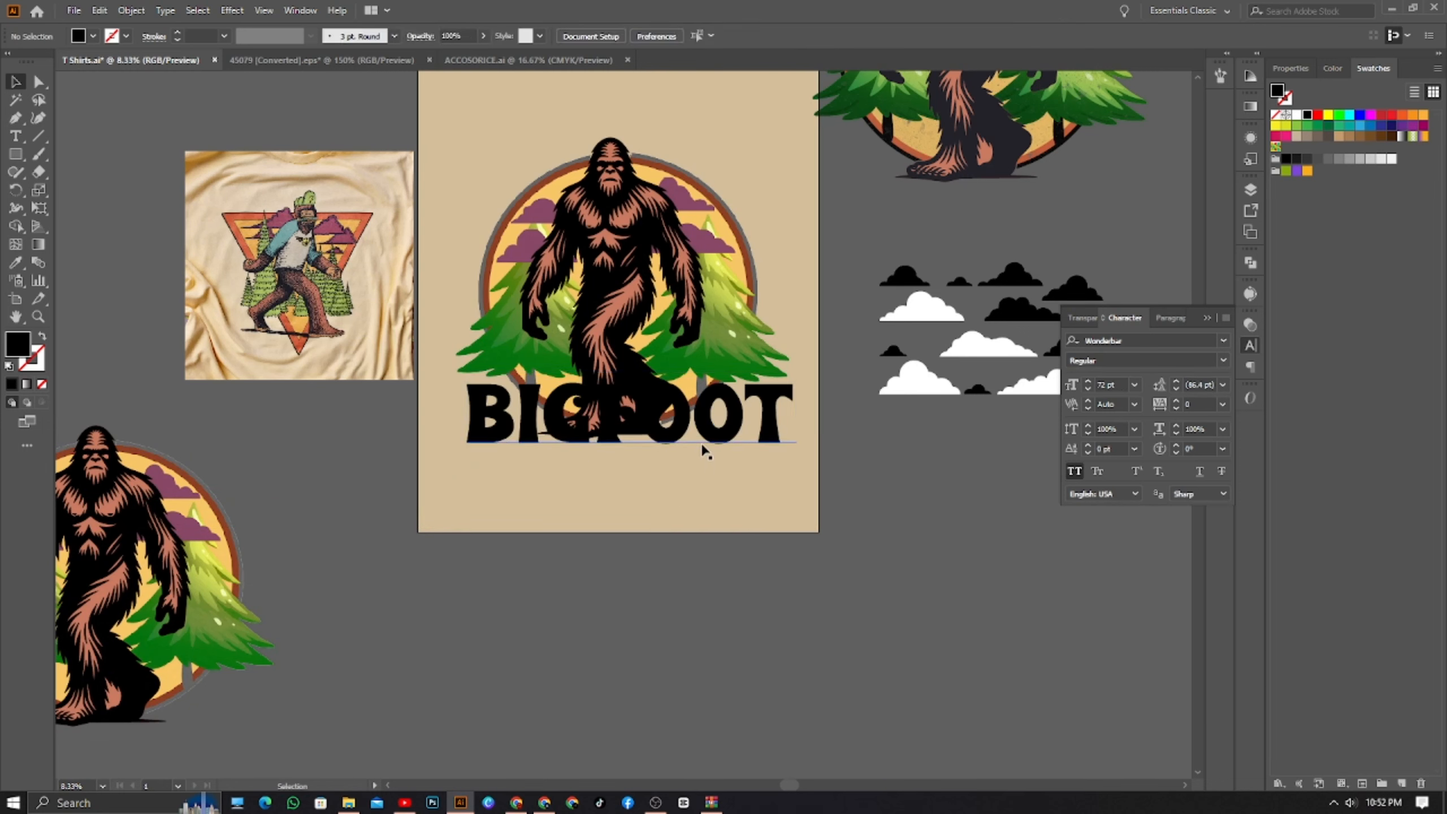
- Fill the BIGFOOT text with the light orange sampled from the triangle on the reference shirt
click(717, 425)
click(15, 262)
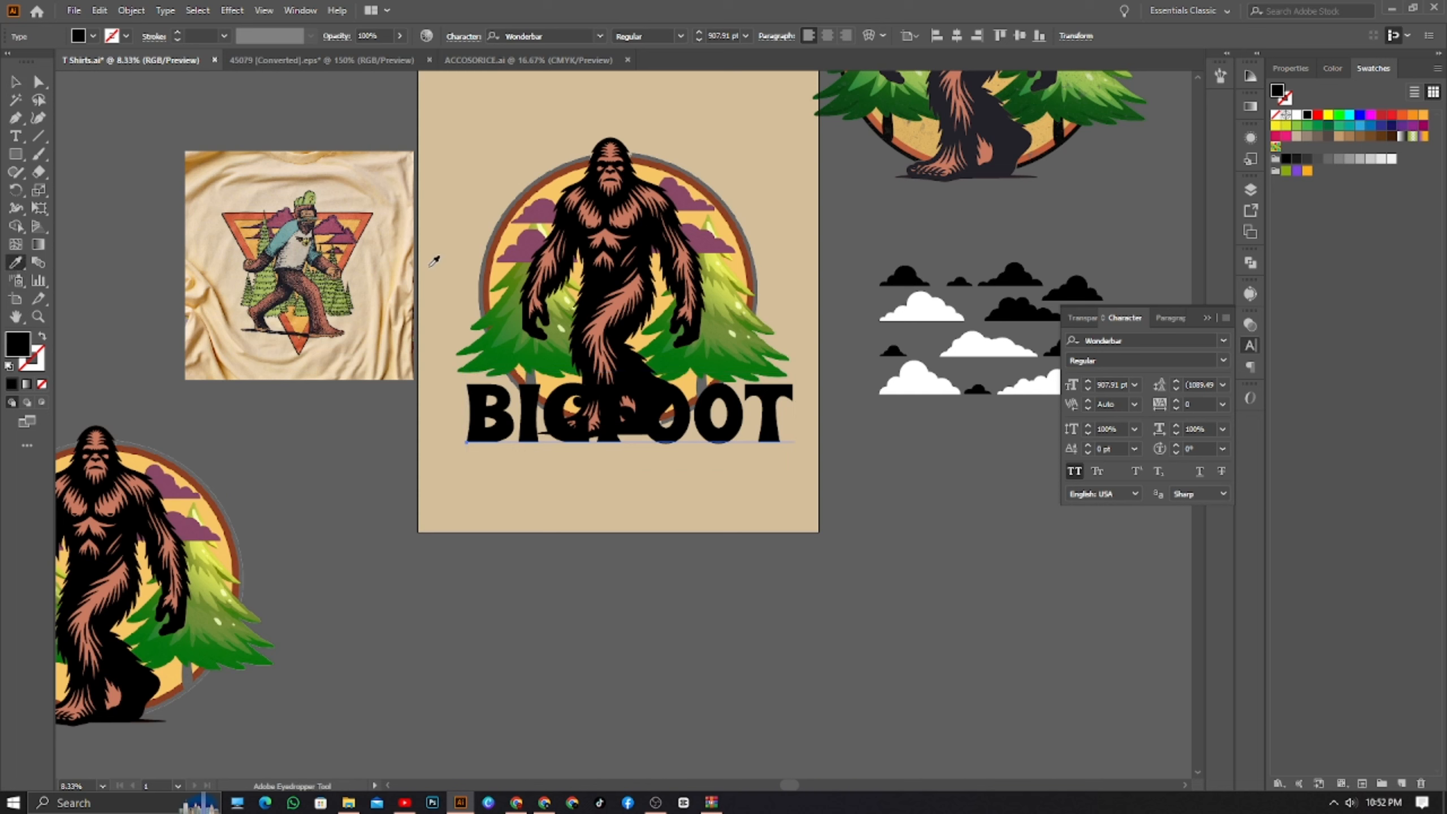
click(354, 225)
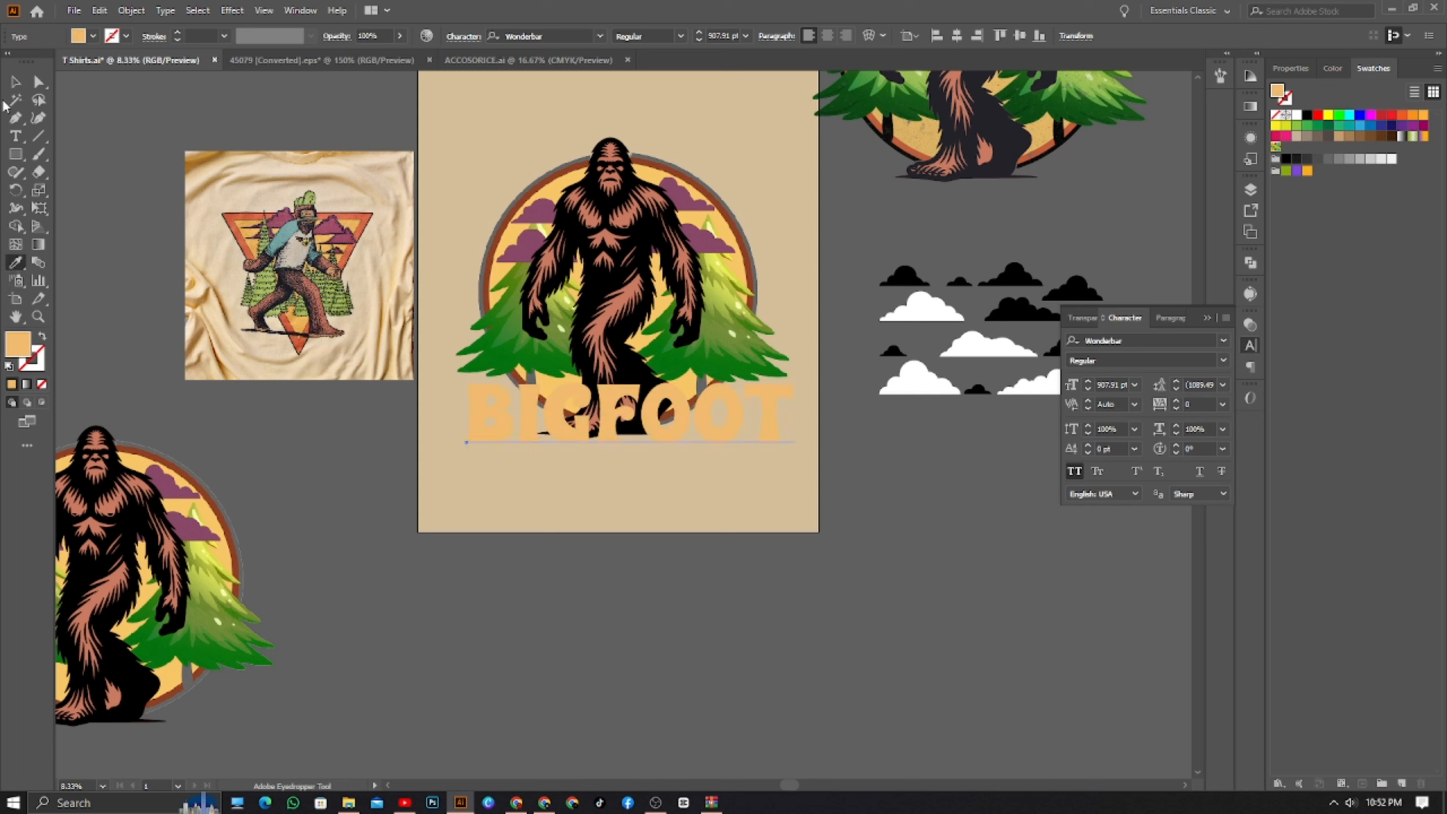
click(15, 83)
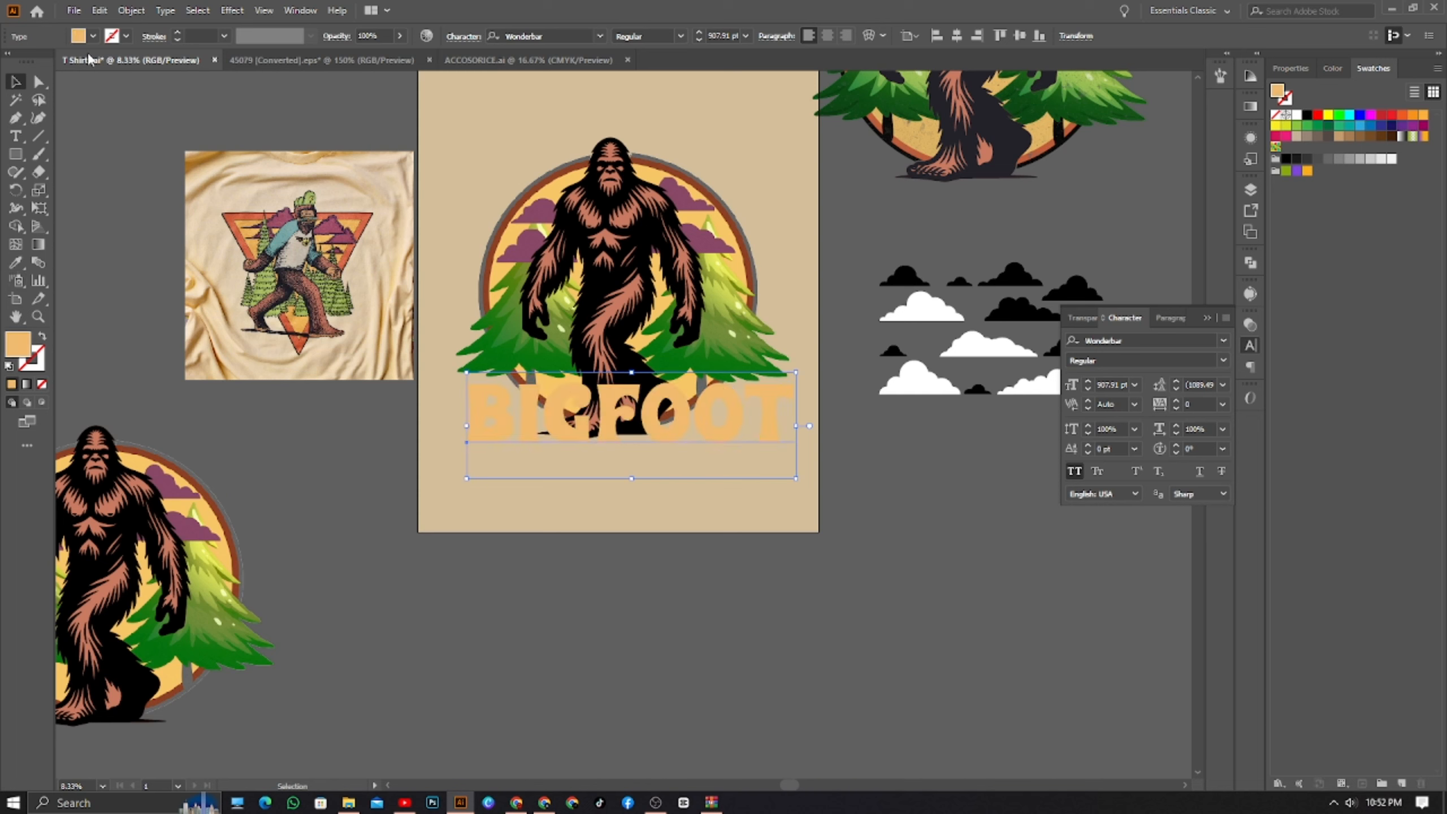
- Add a 21 pt dark outline around the BIGFOOT text
click(179, 32)
click(178, 32)
click(178, 32)
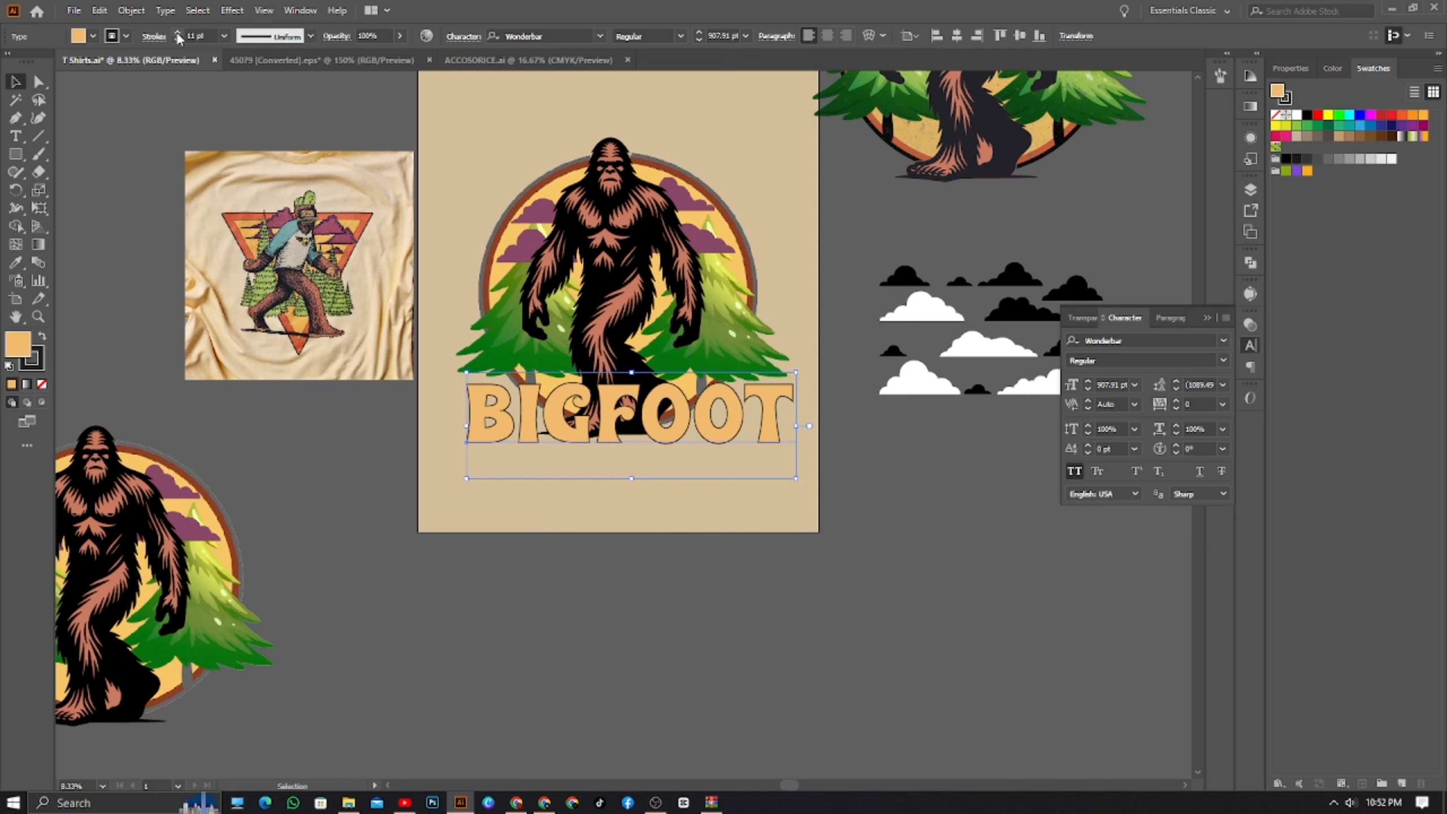
click(178, 32)
click(178, 32)
click(668, 574)
scroll(676, 408, up, 3)
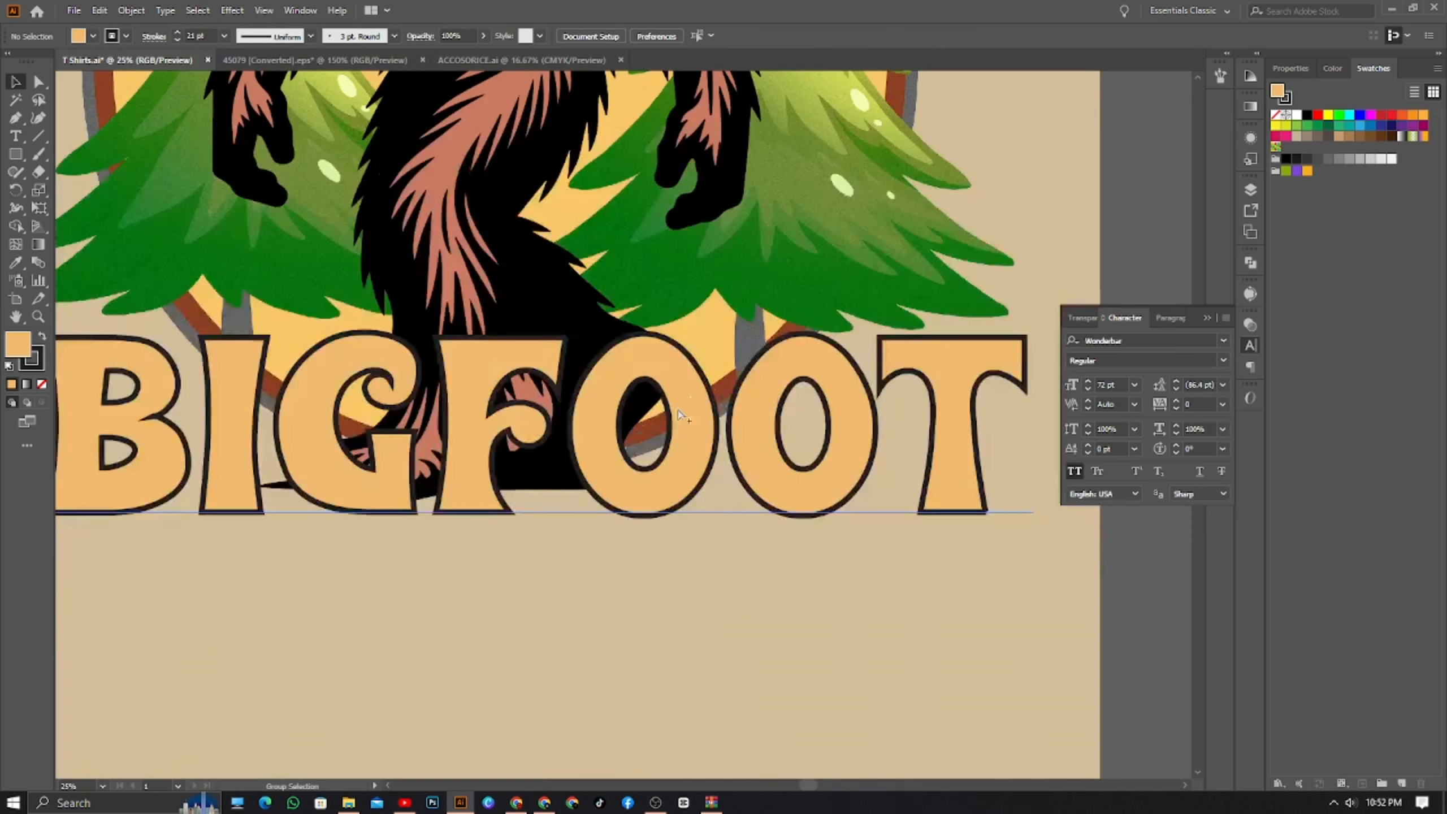
- Lower the BIGFOOT text so Bigfoot's feet are mostly clear, and set its outline colour to the black swatch
drag(685, 457, 709, 581)
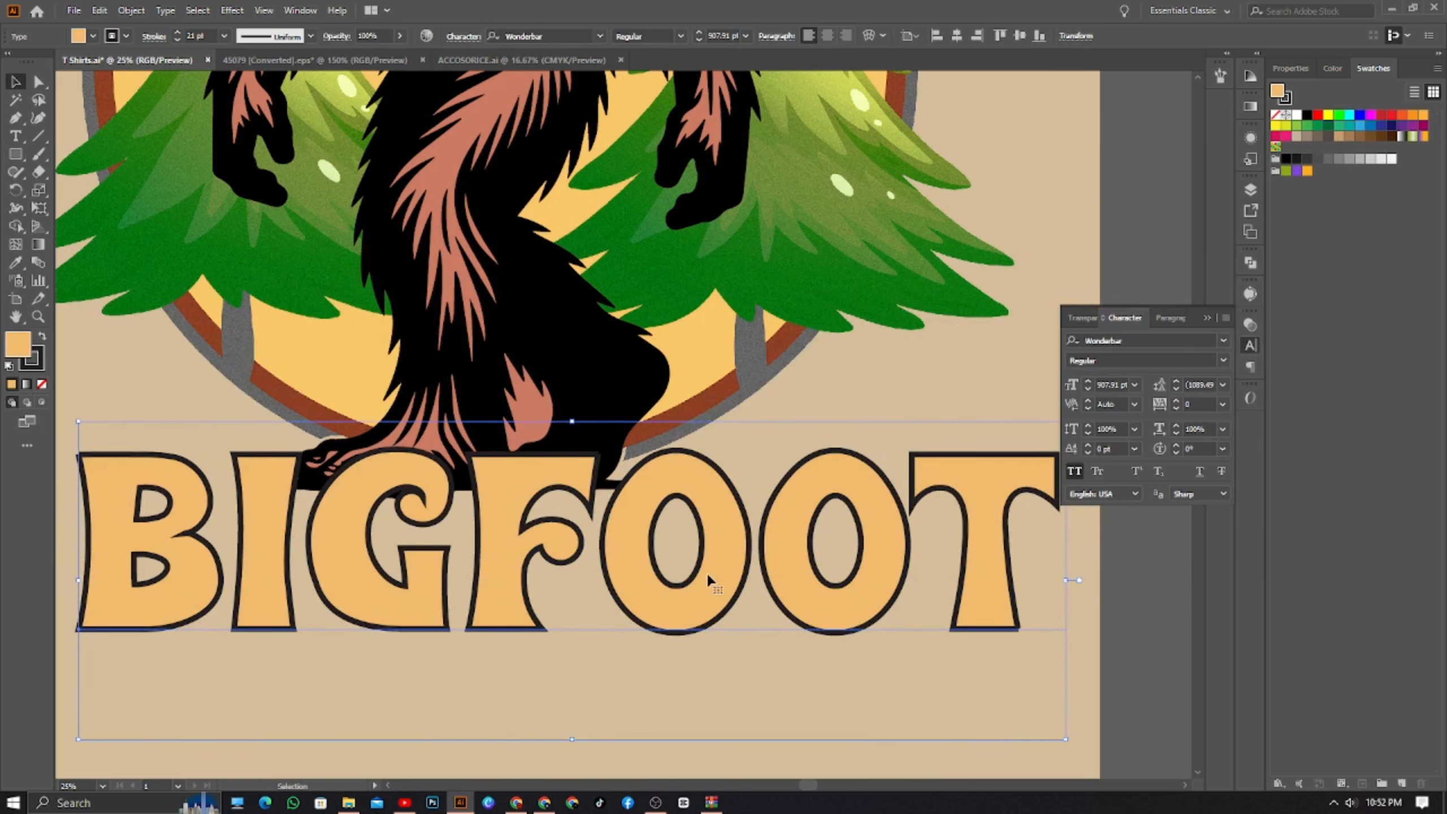
click(131, 12)
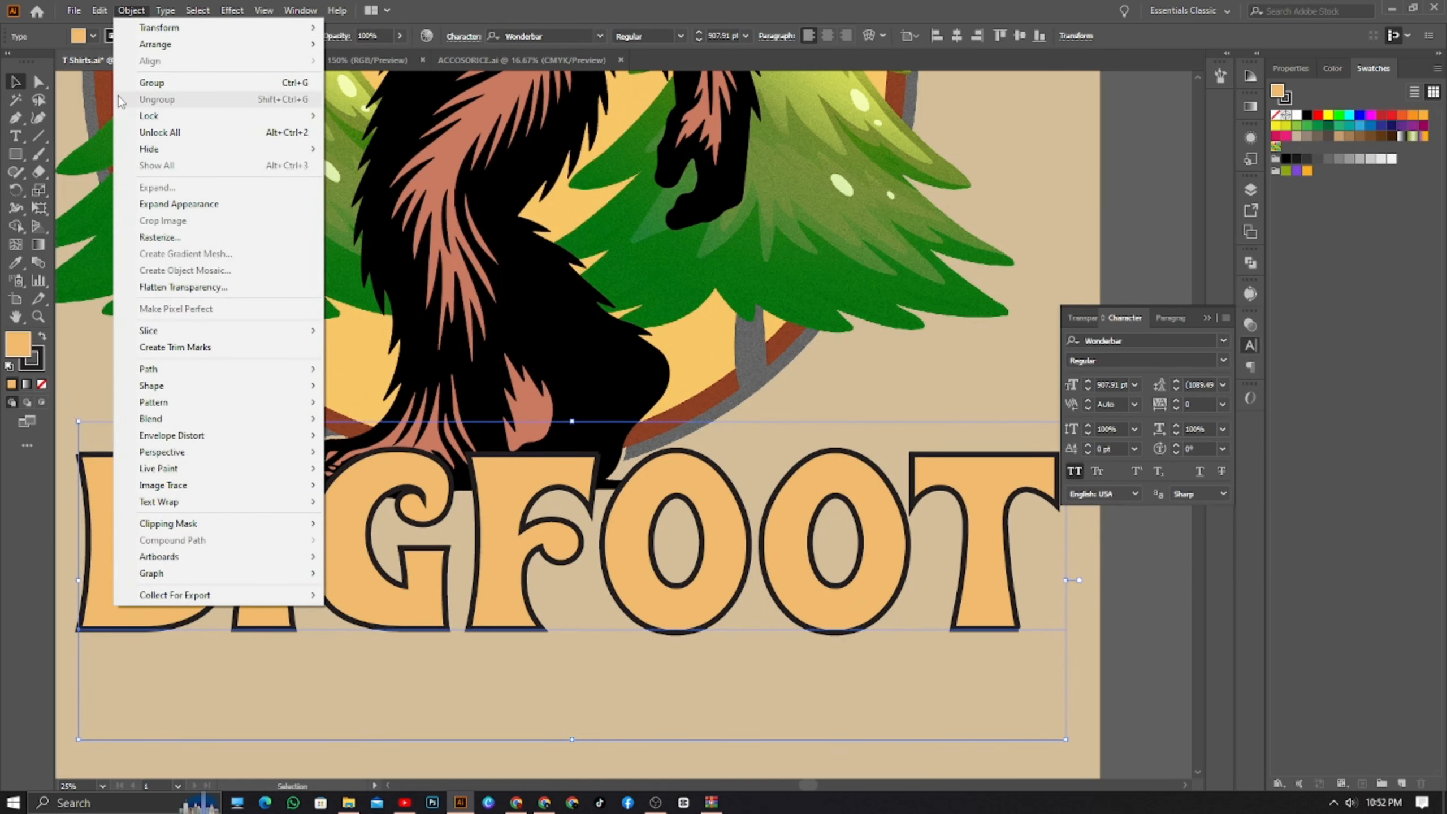
click(134, 132)
click(183, 528)
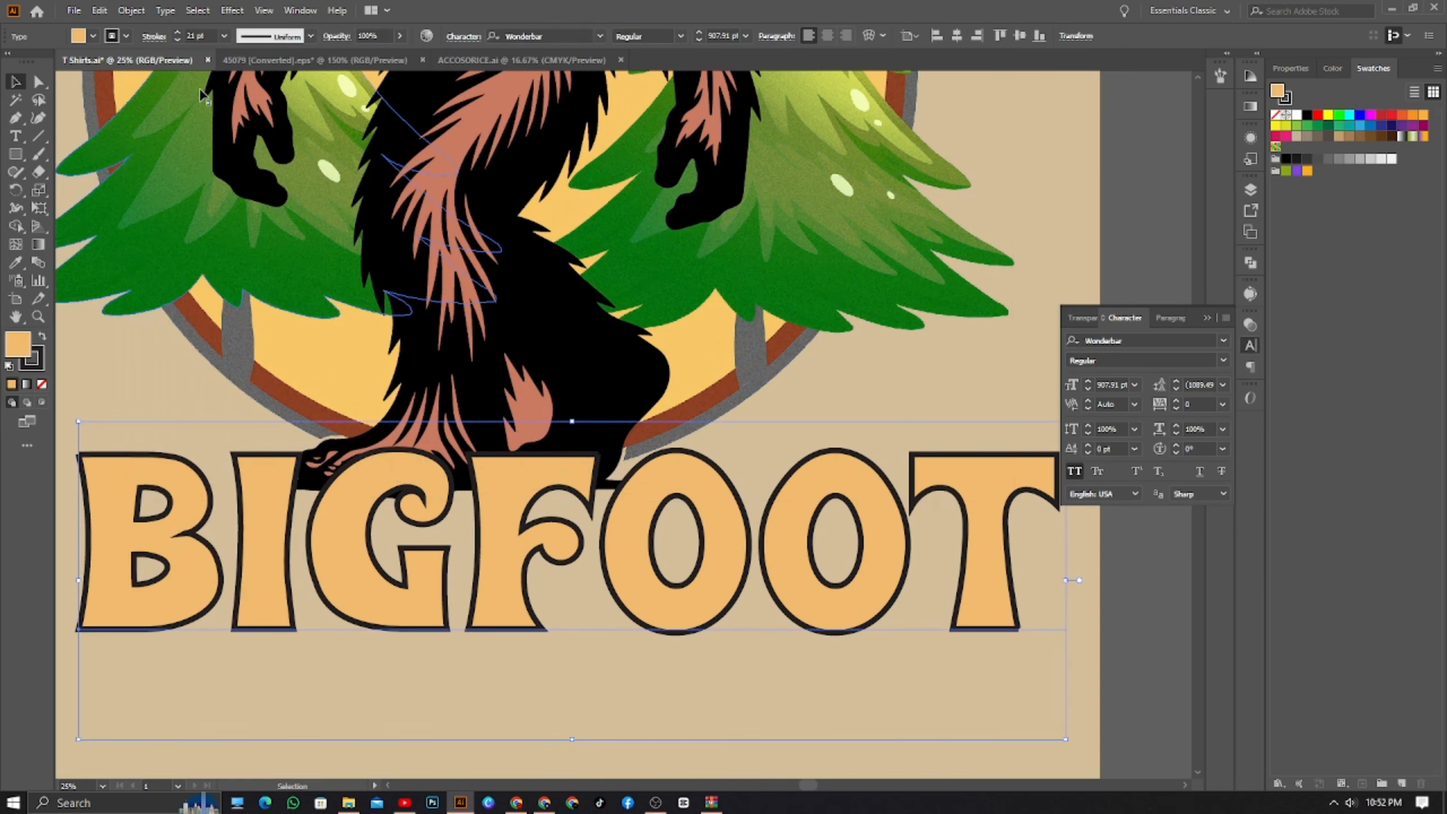
click(126, 36)
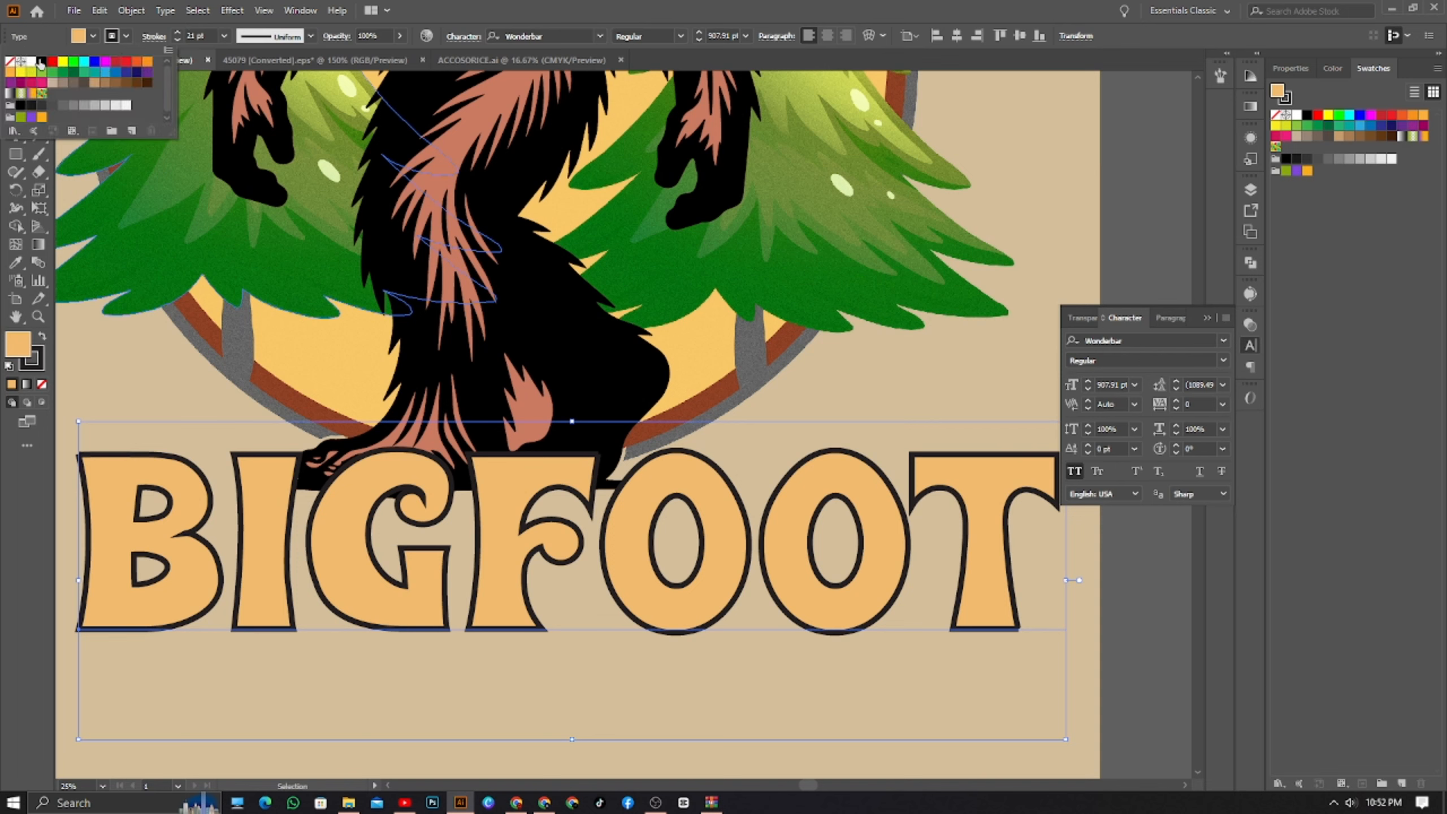
click(41, 62)
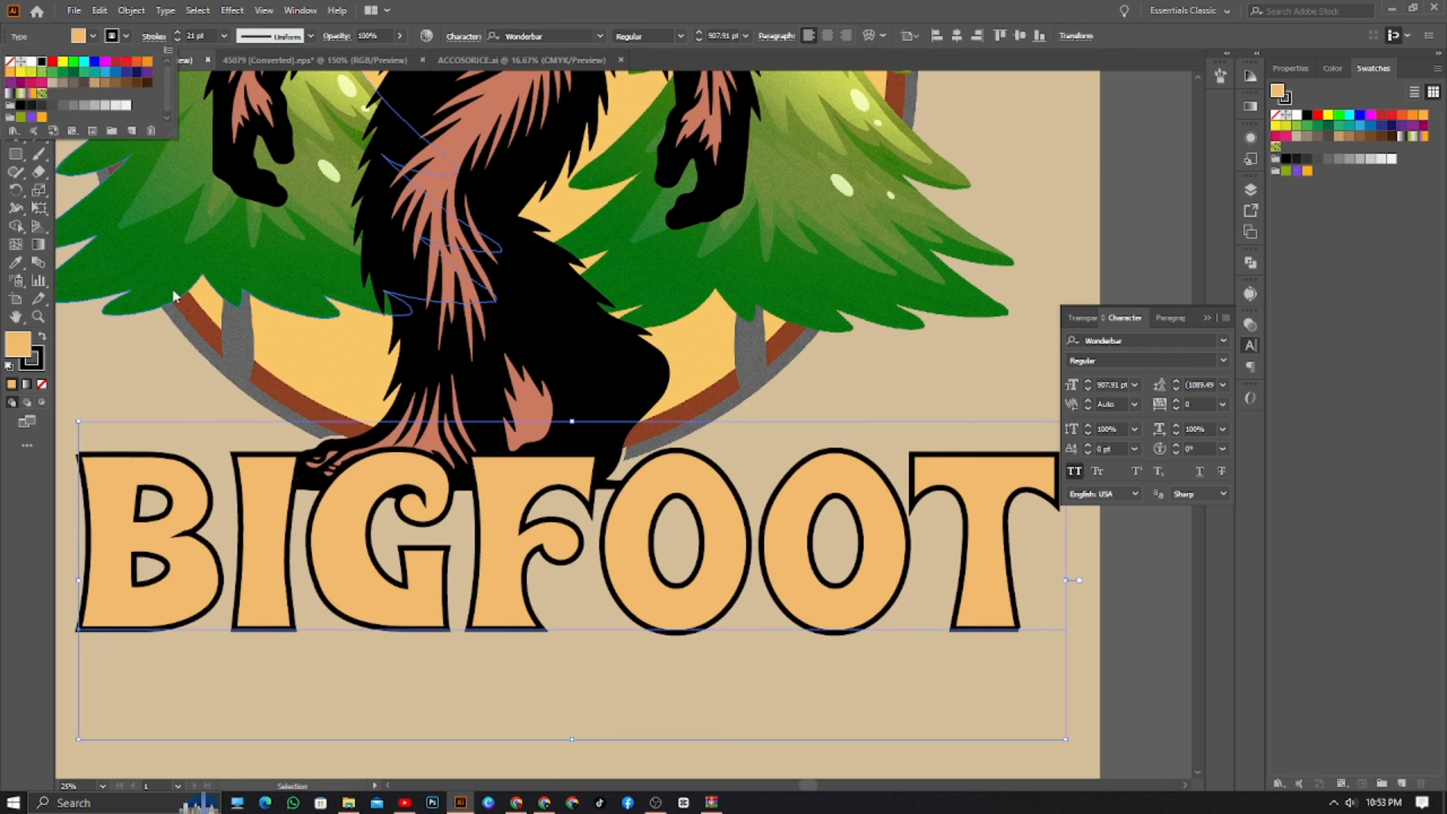
- Expand the BIGFOOT text into shapes with Object and Fill enabled
click(130, 12)
click(124, 9)
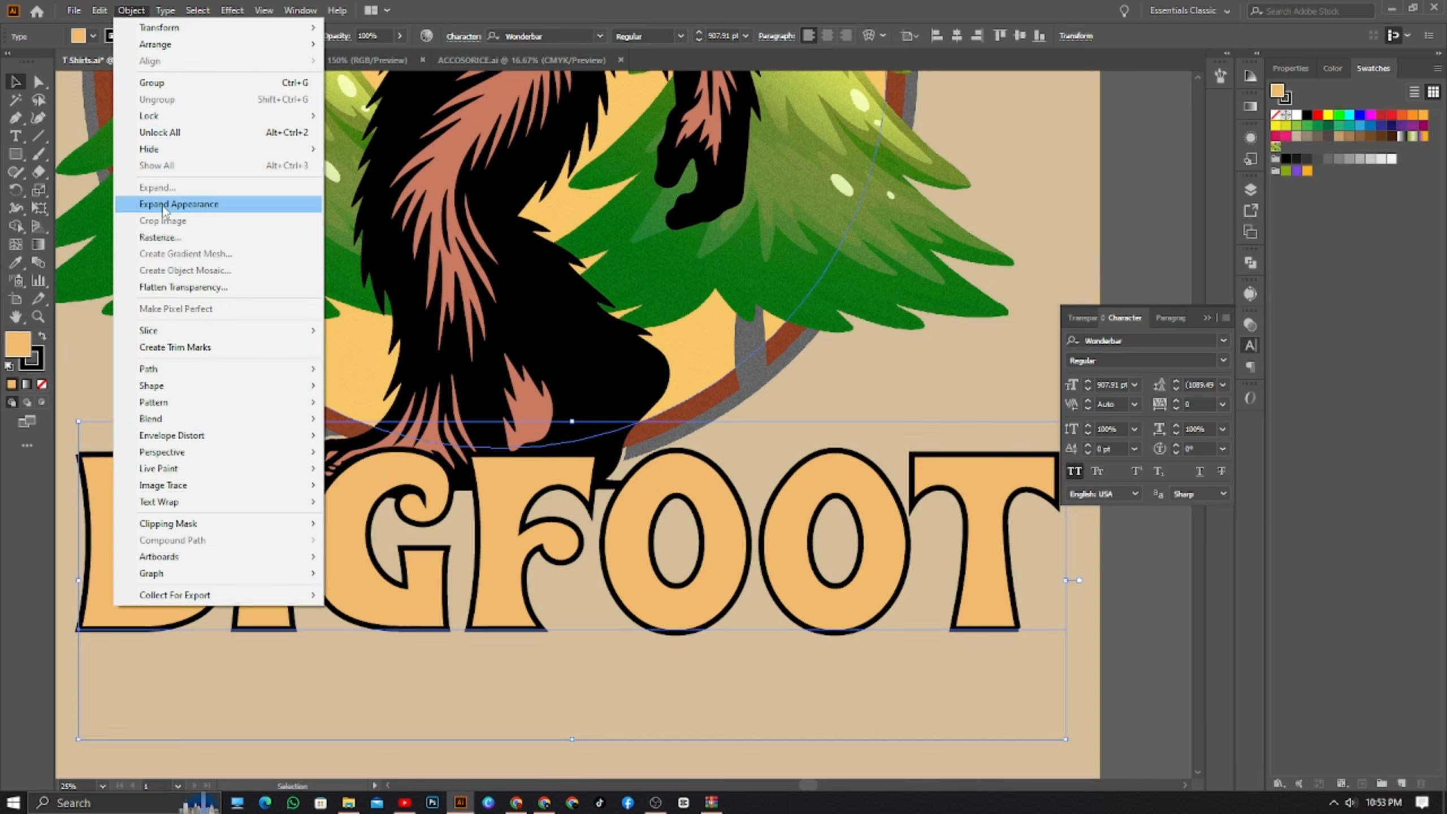
click(137, 10)
click(134, 10)
click(159, 188)
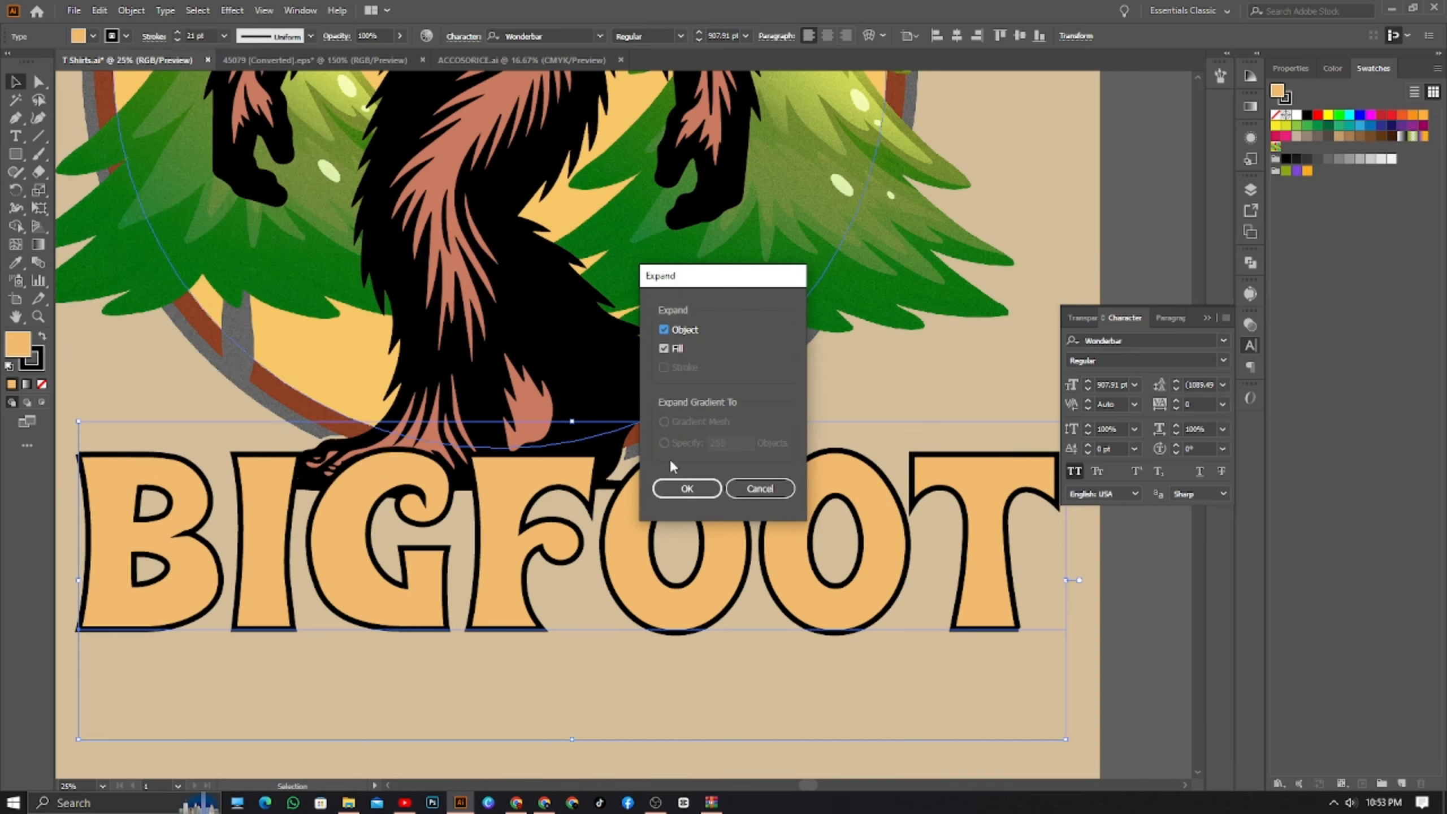
click(684, 488)
click(1008, 318)
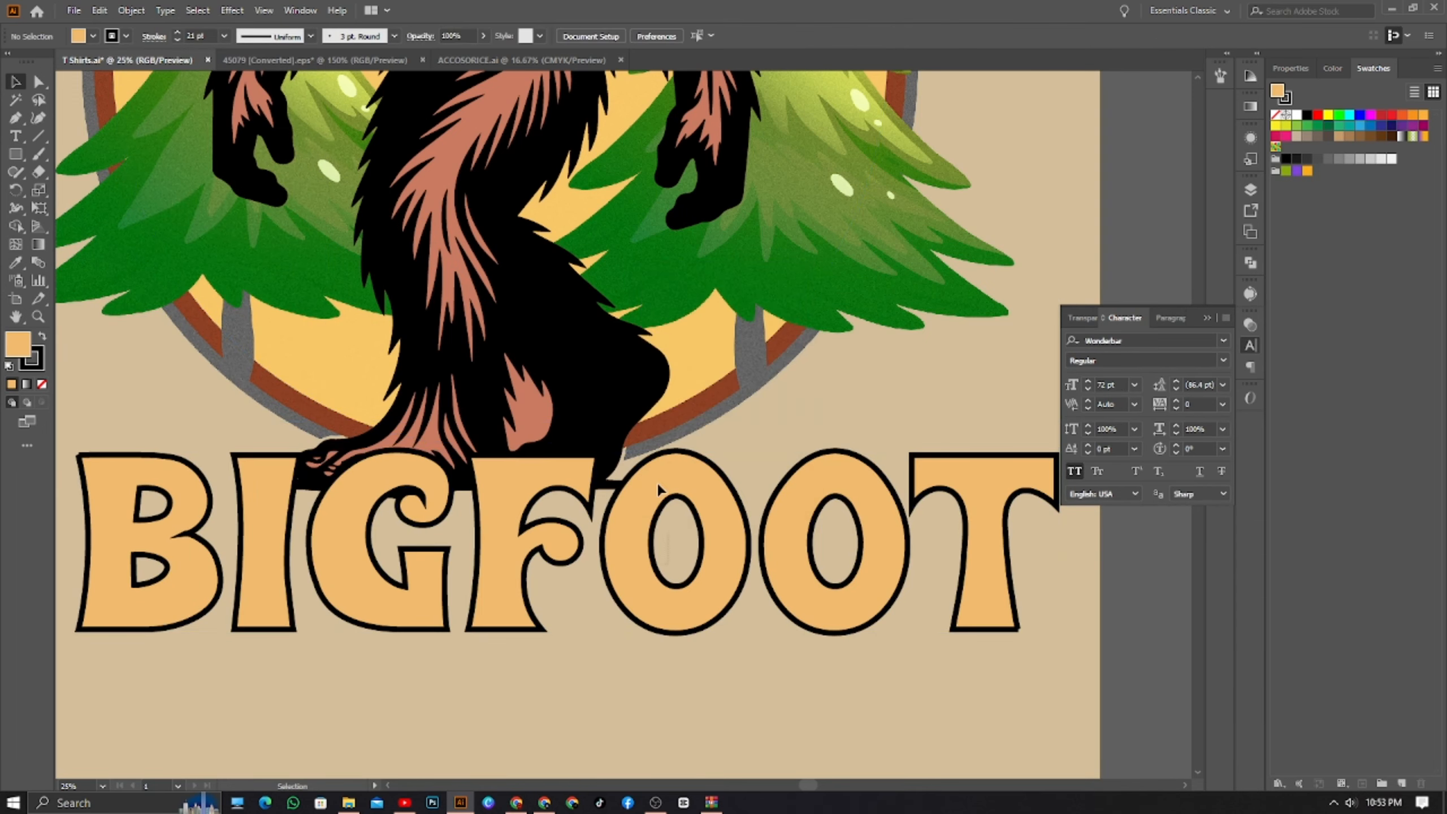
- Move the expanded BIGFOOT lettering below the Bigfoot artwork, across the artboard's lower edge
key(ctrl+a)
click(900, 718)
drag(785, 575, 739, 428)
click(607, 646)
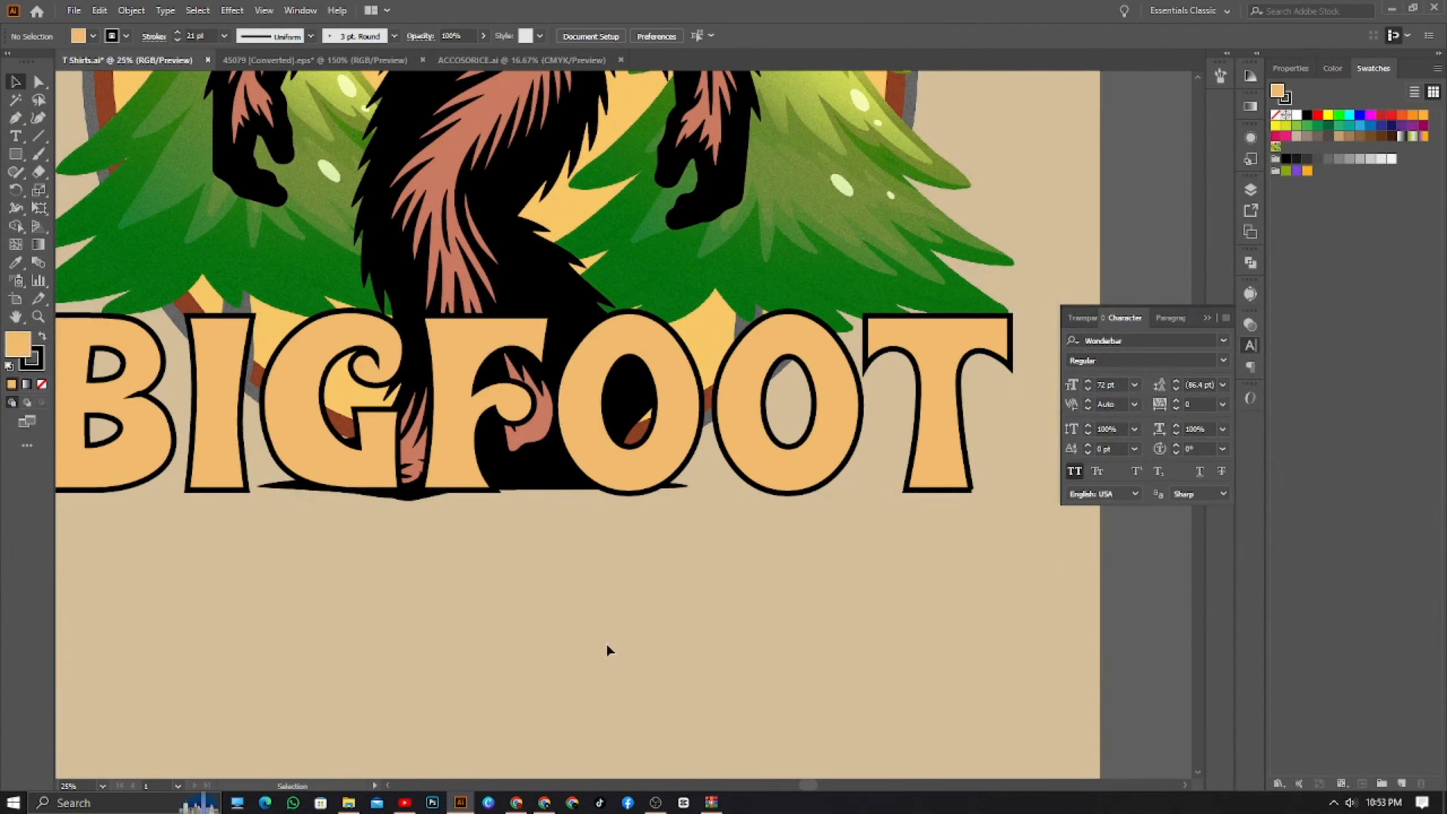
scroll(483, 598, down, 3)
drag(482, 521, 467, 647)
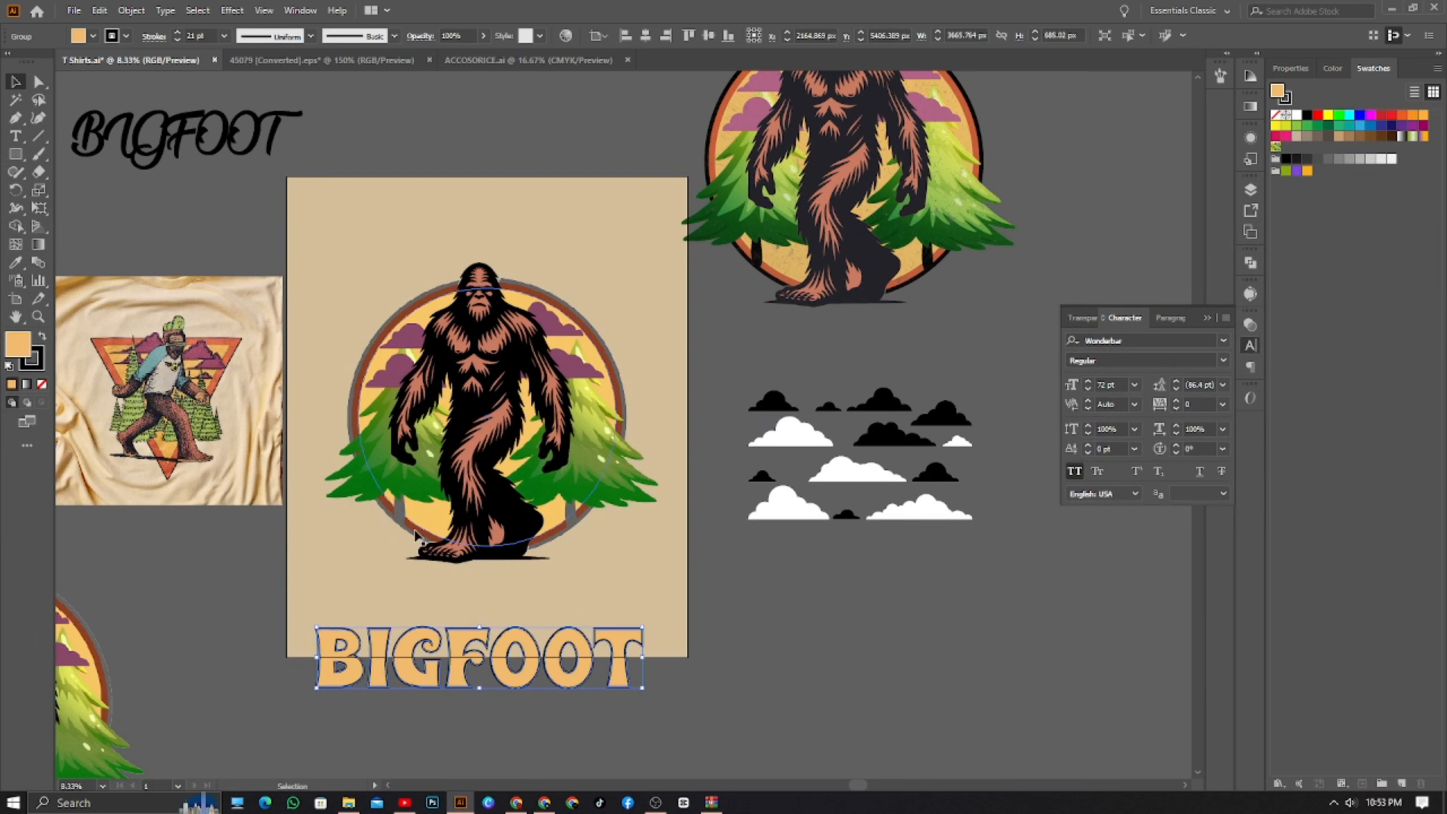
- Add an opacity mask with Clip turned off to the grouped Bigfoot artwork, view the mask and return to the artwork
click(592, 495)
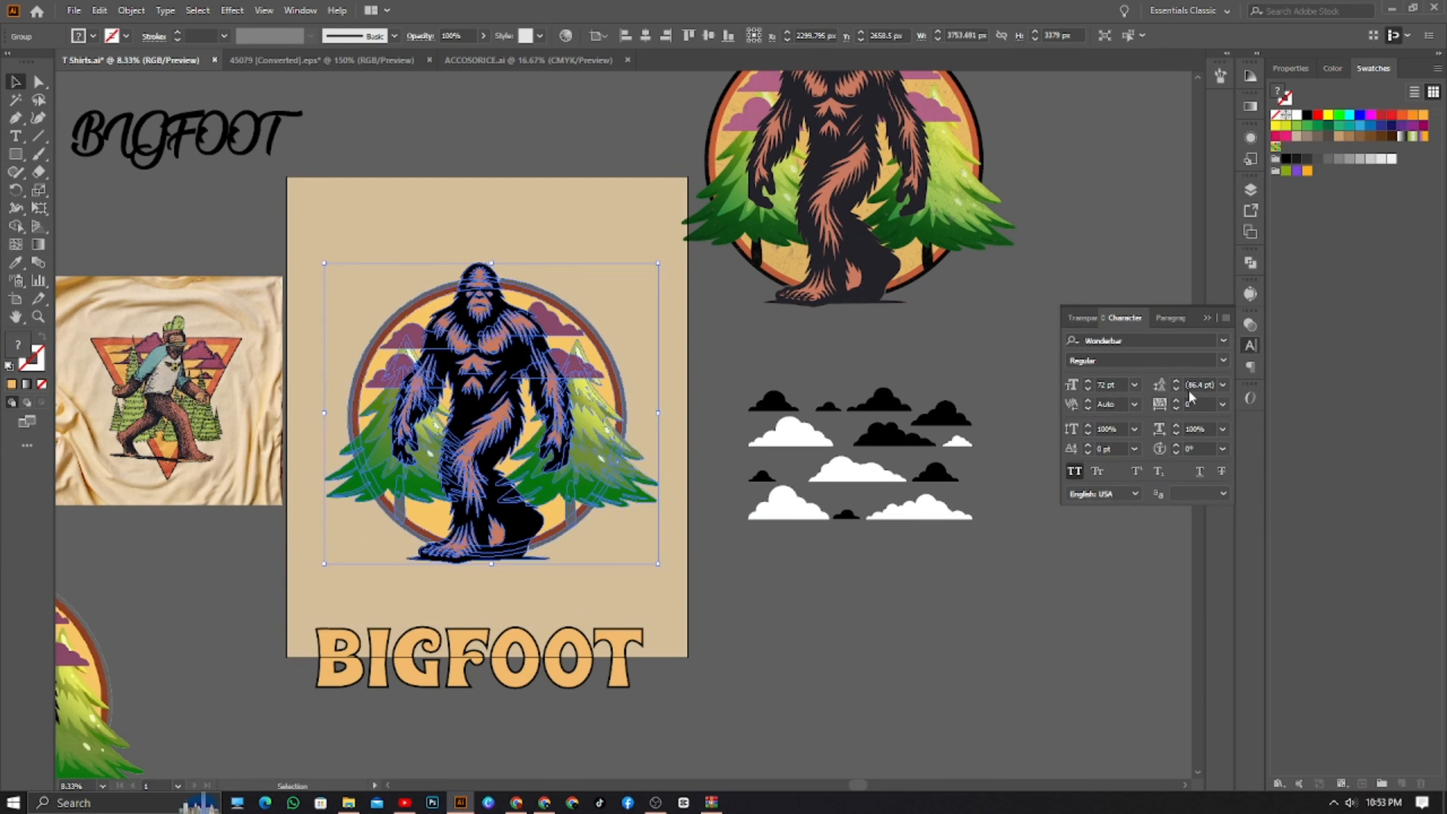
click(1248, 298)
click(1251, 325)
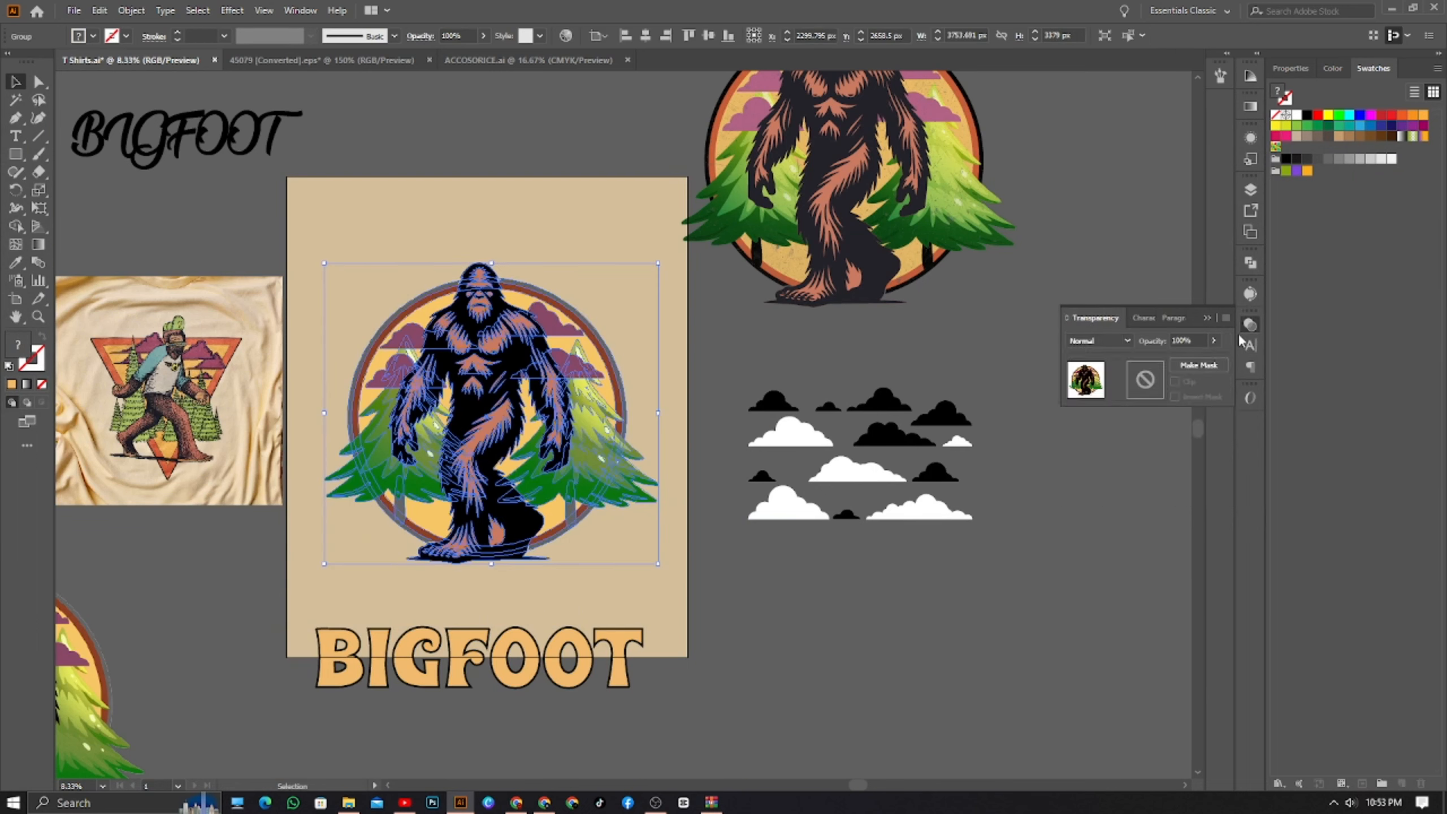
click(1199, 365)
click(1175, 382)
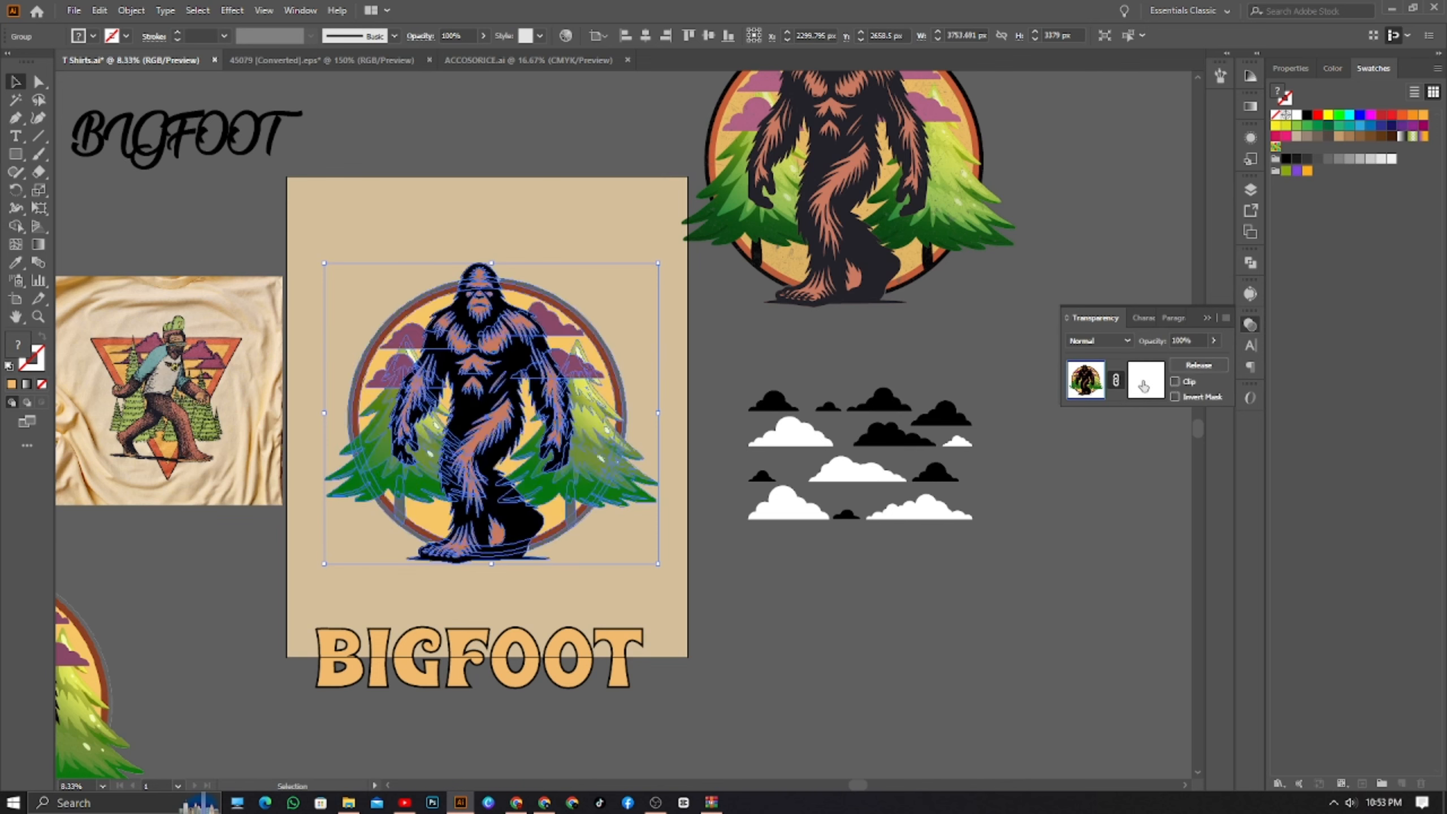
click(1146, 380)
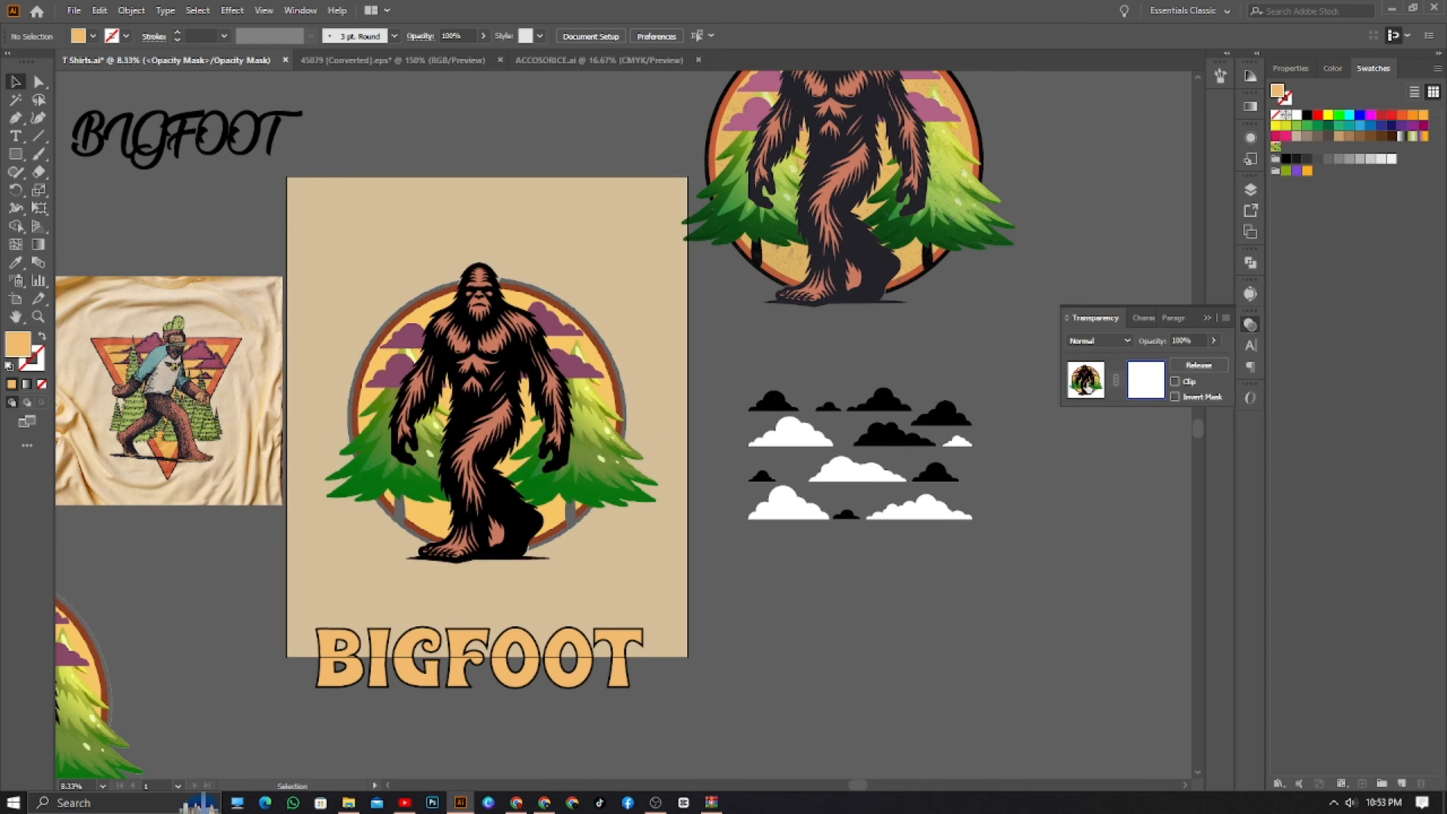
click(1086, 380)
click(794, 659)
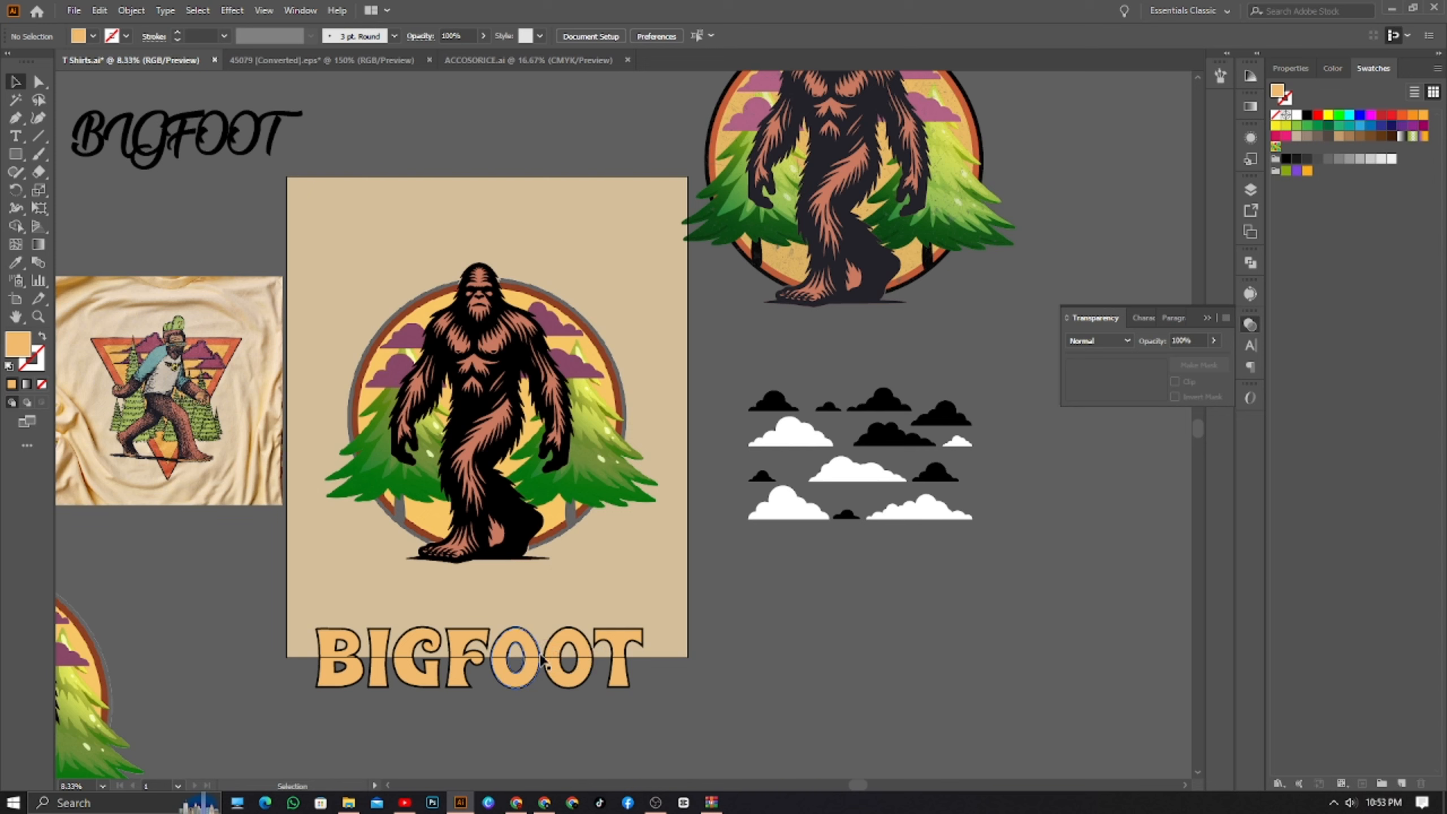
- Move the expanded BIGFOOT lettering up onto the artboard so it overlaps the Bigfoot's feet
click(540, 660)
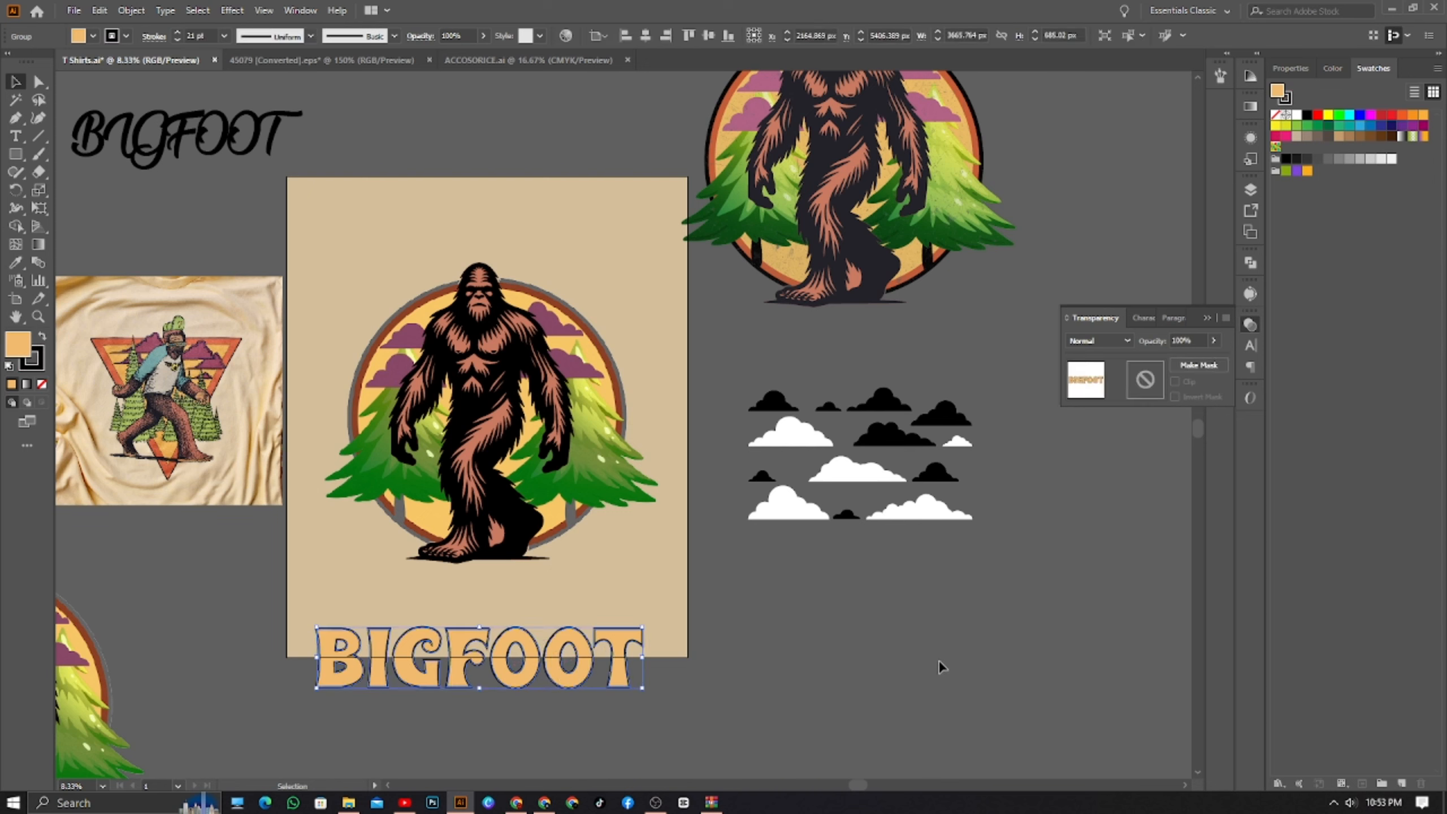
key(a)
key(v)
drag(586, 663, 597, 551)
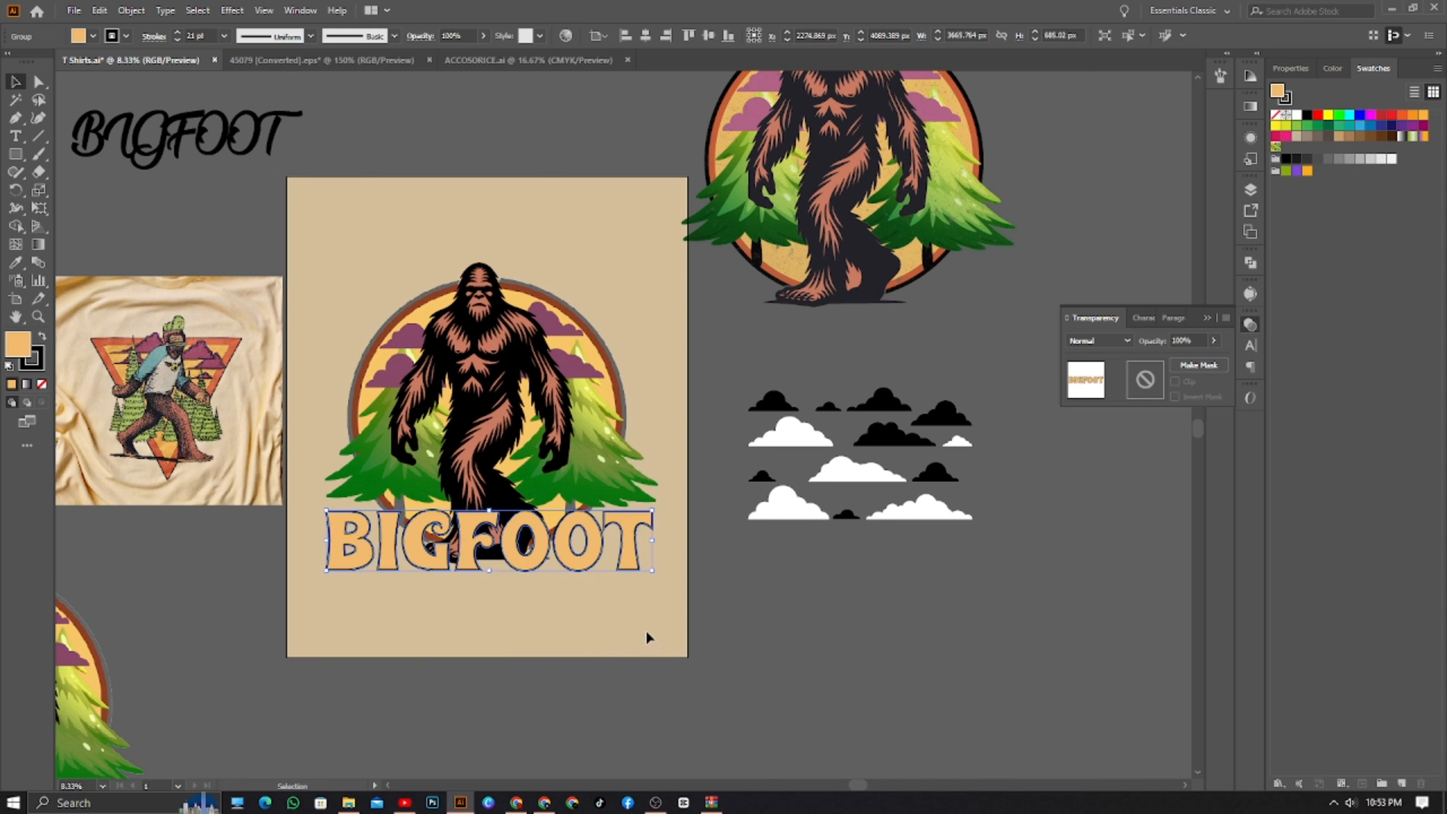
click(646, 629)
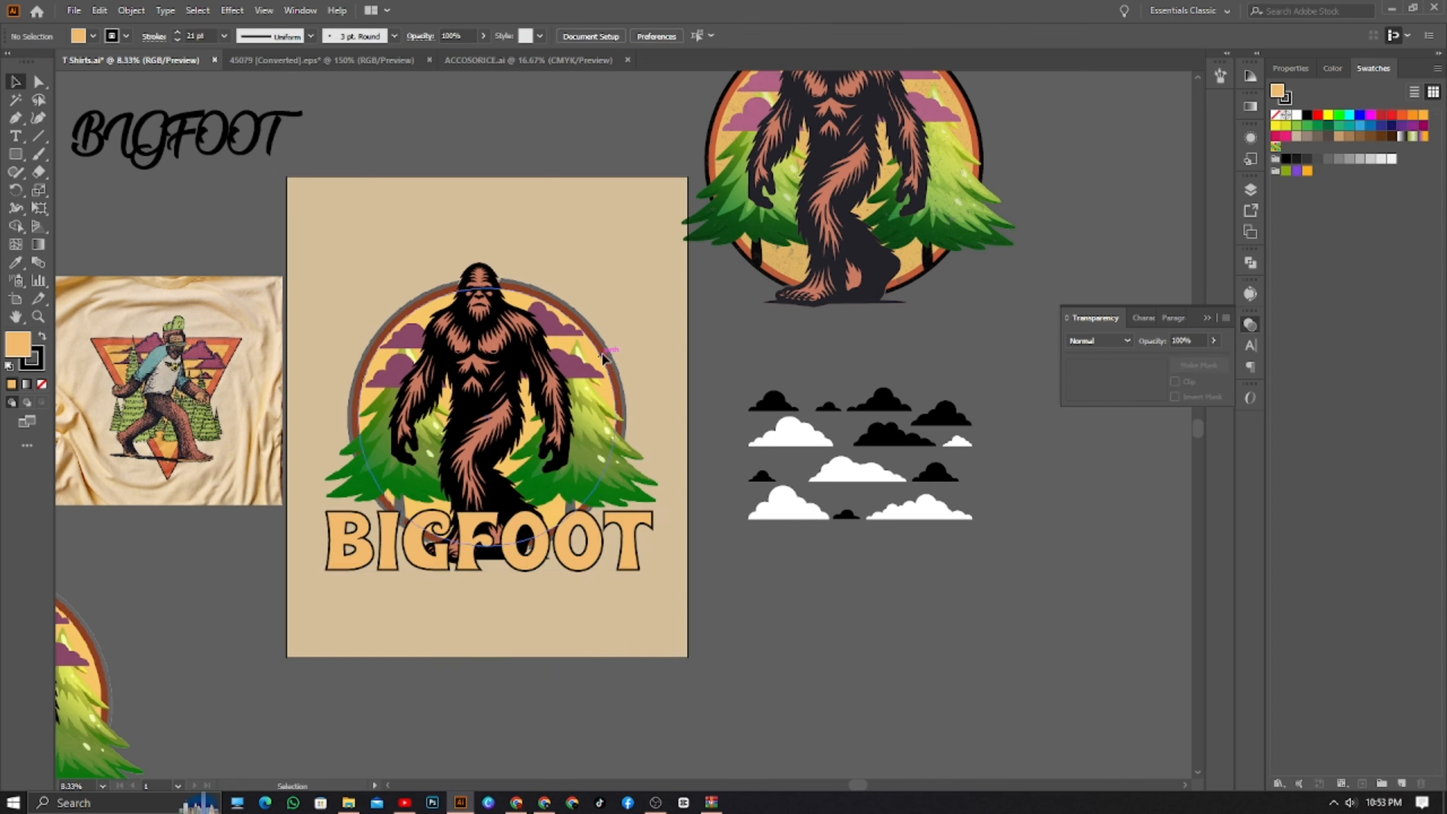
- Centre the BIGFOOT lettering and the Bigfoot artwork on the artboard, and move the lettering straight down over the feet
click(592, 393)
click(685, 355)
click(564, 545)
scroll(397, 561, up, 1)
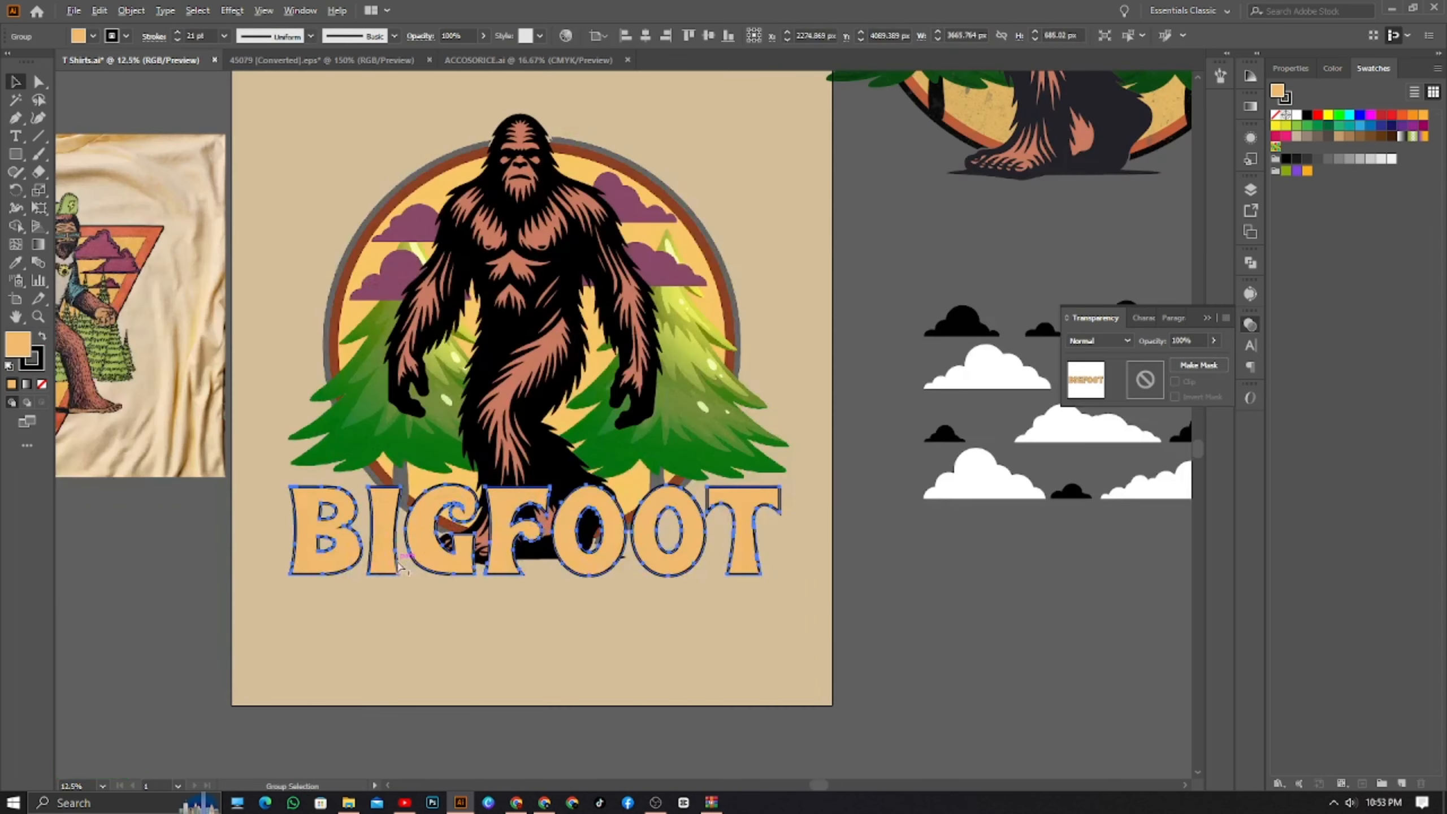
scroll(604, 576, up, 2)
scroll(643, 591, down, 1)
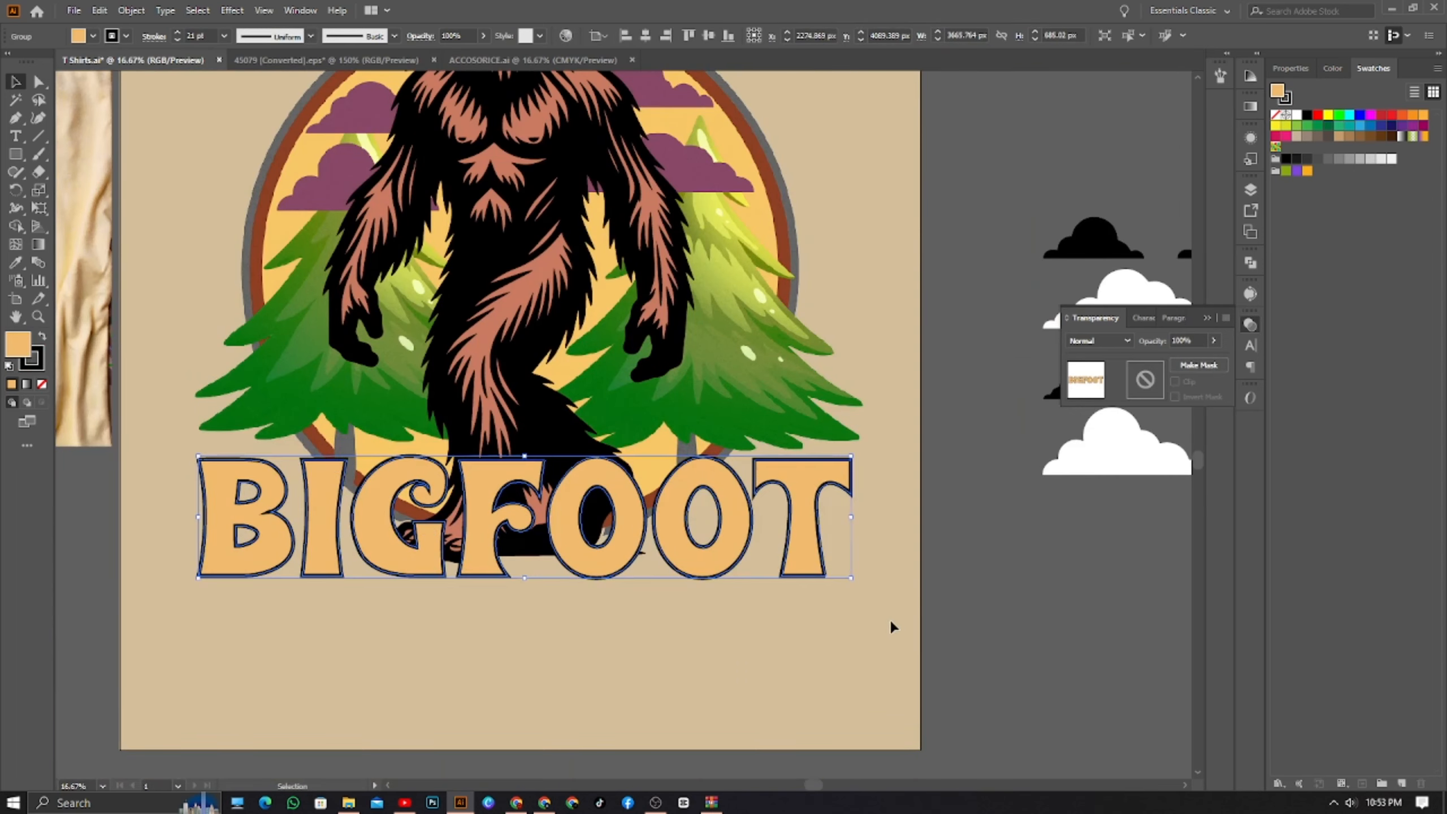
key(v)
scroll(681, 640, down, 1)
drag(517, 583, 502, 604)
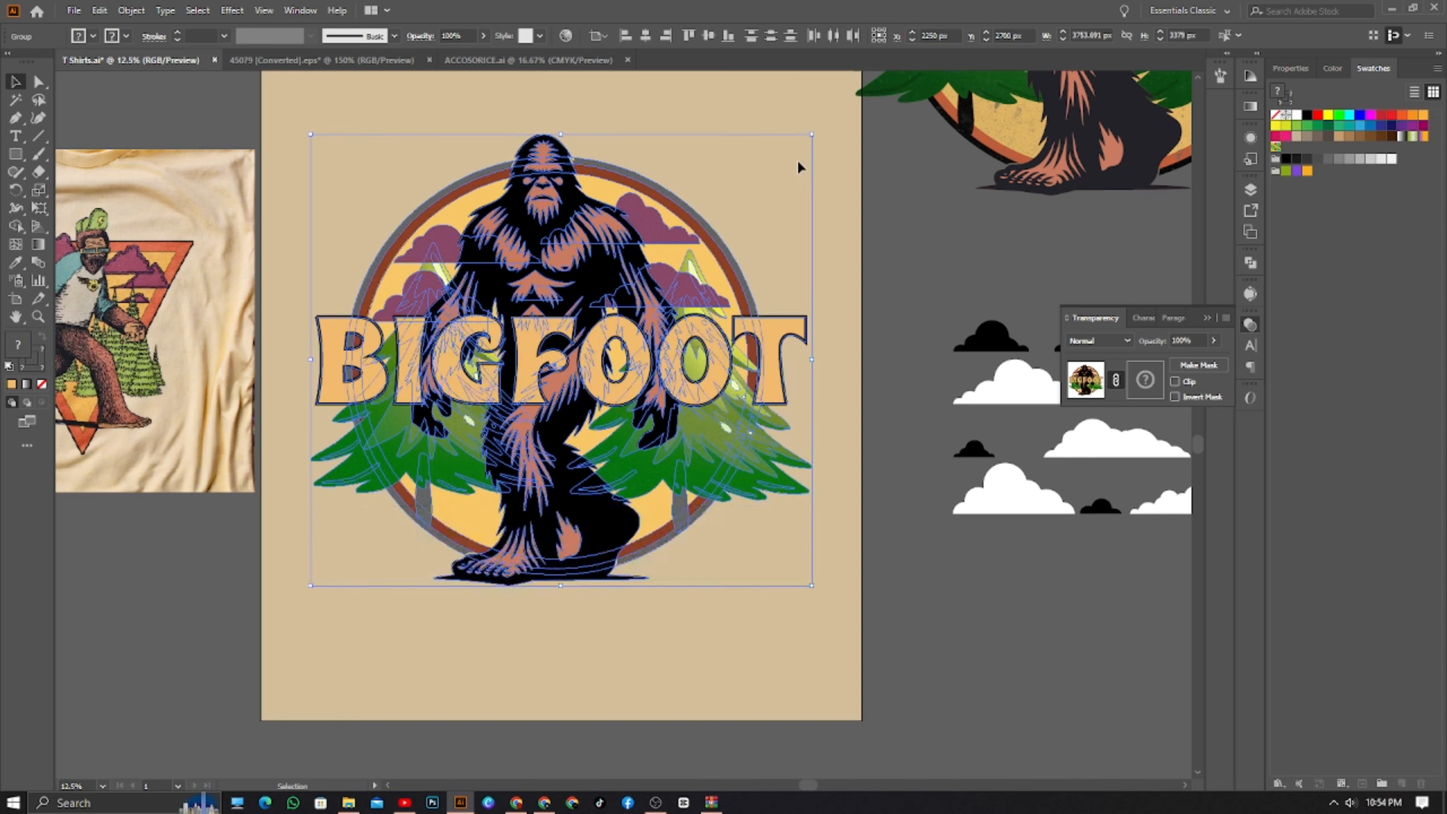
click(849, 230)
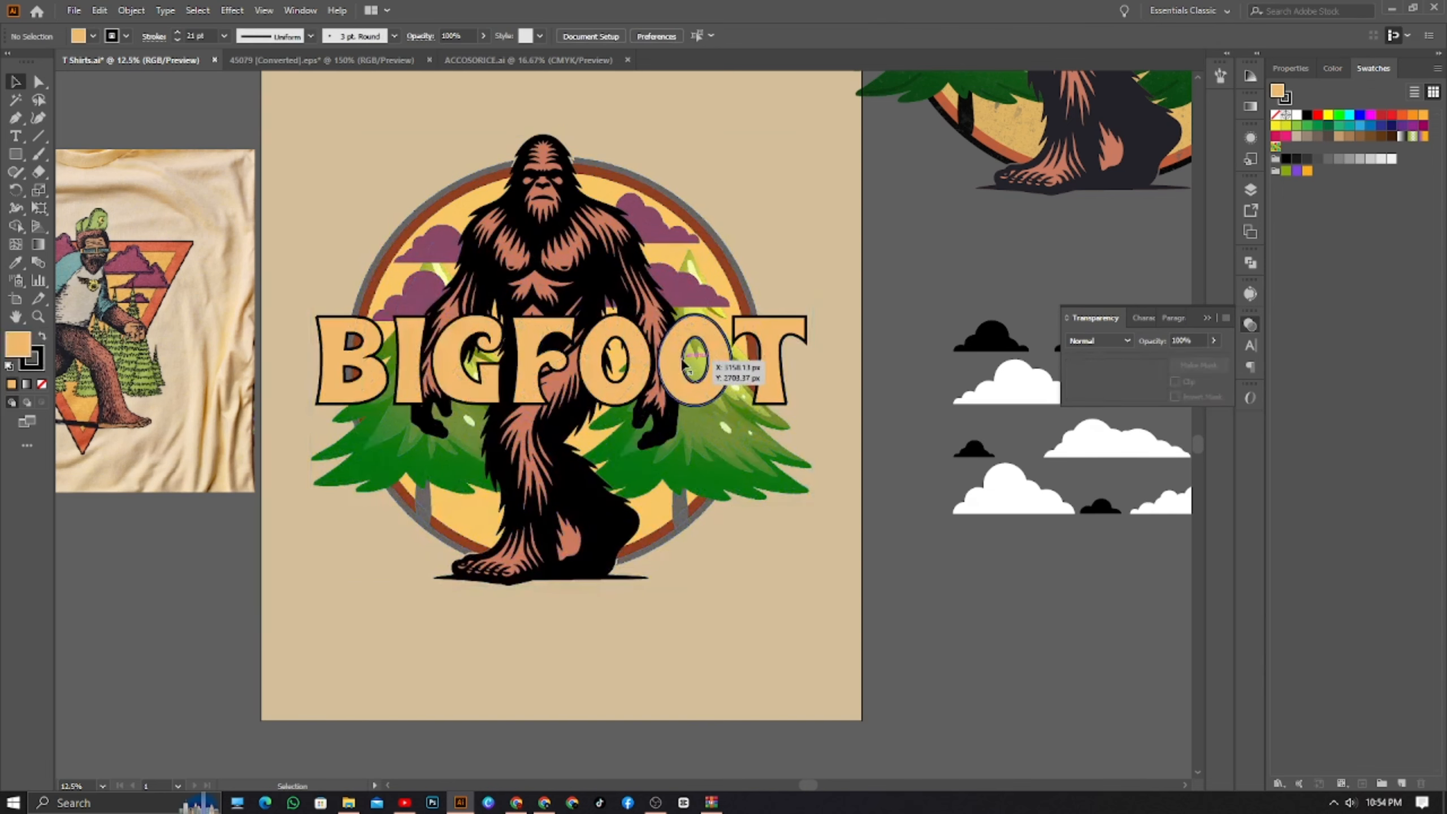
drag(674, 372, 674, 572)
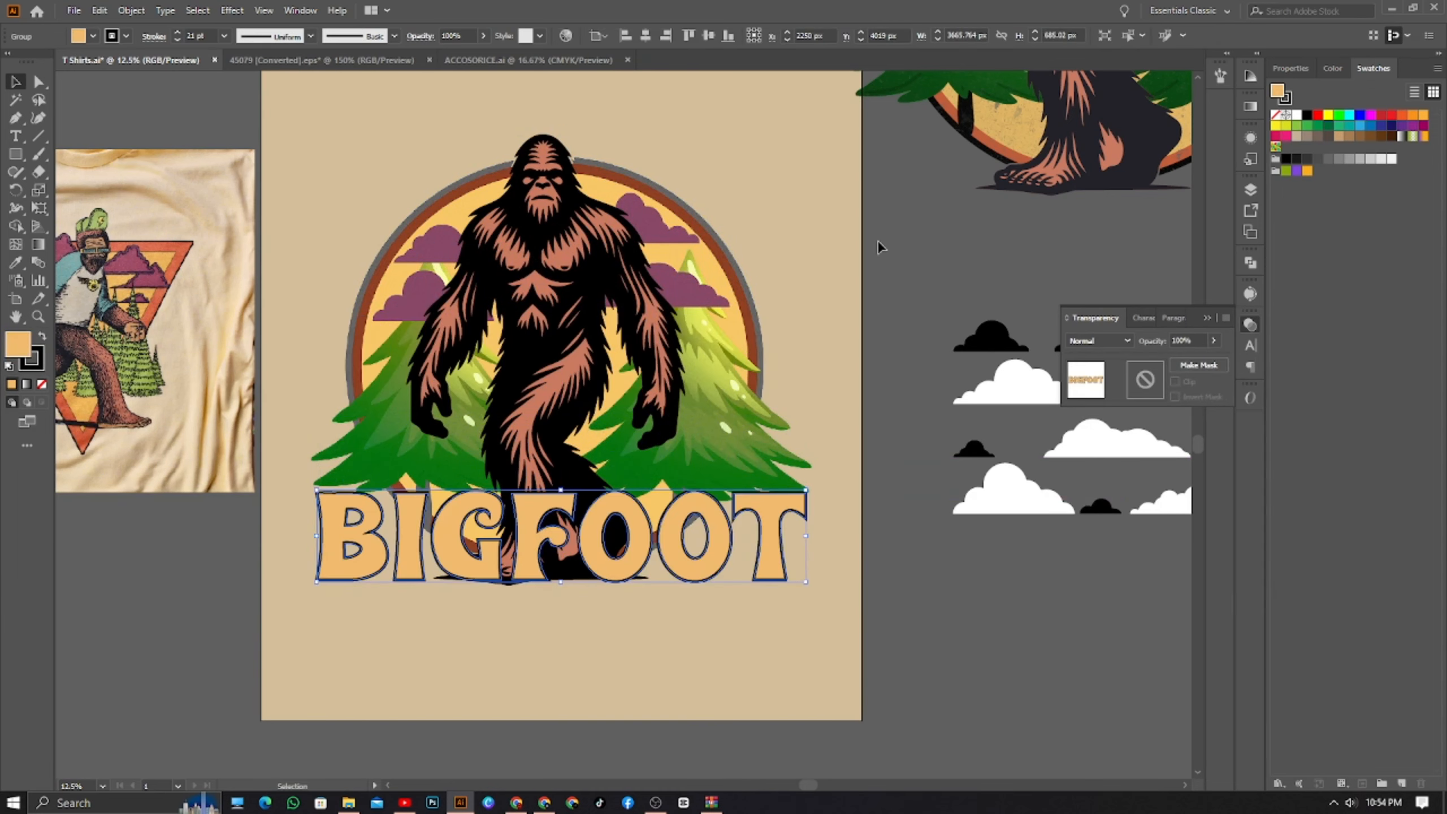
- Open the masked background group at the upper purple cloud, and examine the grain on the clouds, tree and ring up close
double_click(648, 223)
double_click(648, 224)
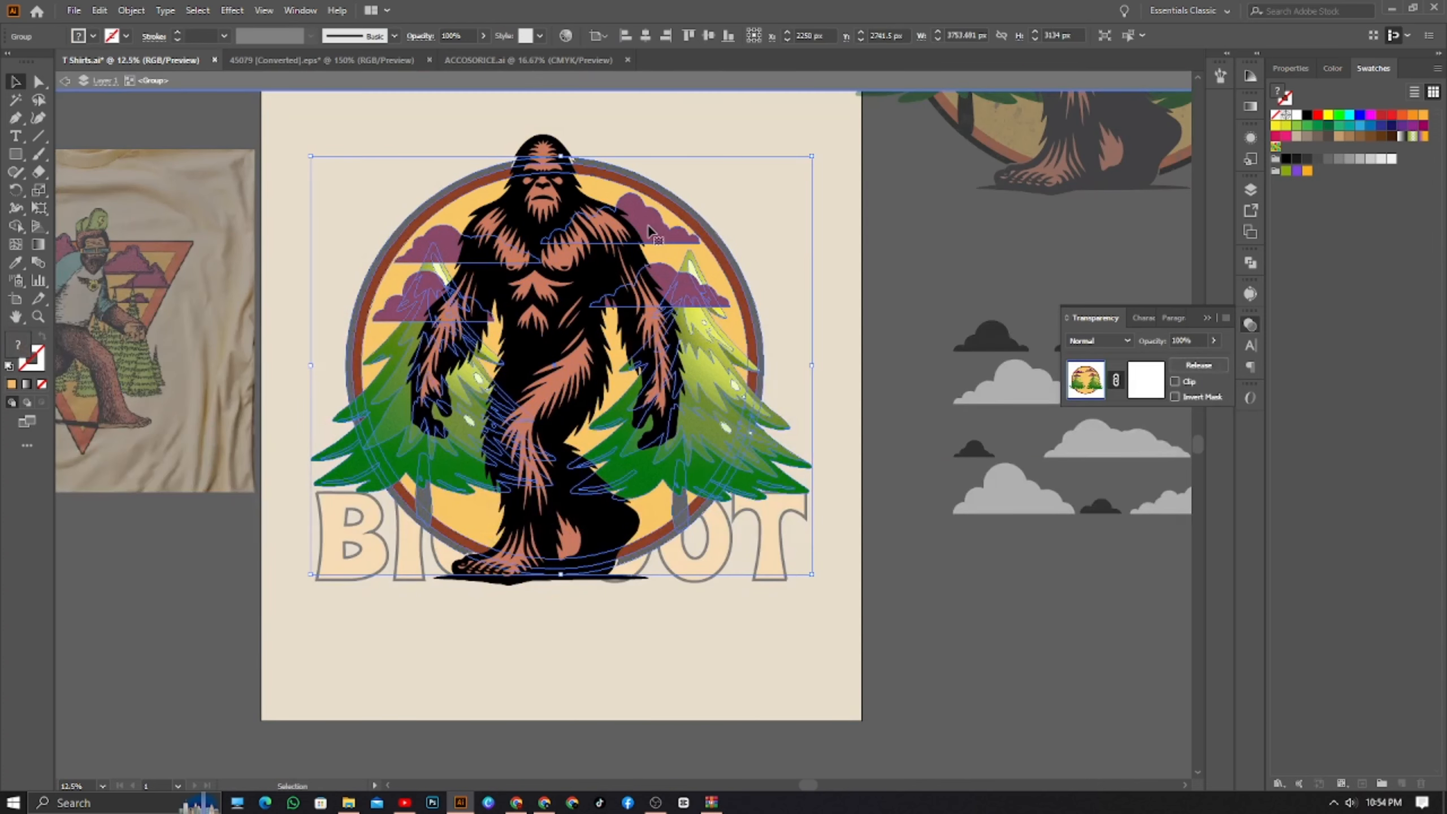
click(648, 224)
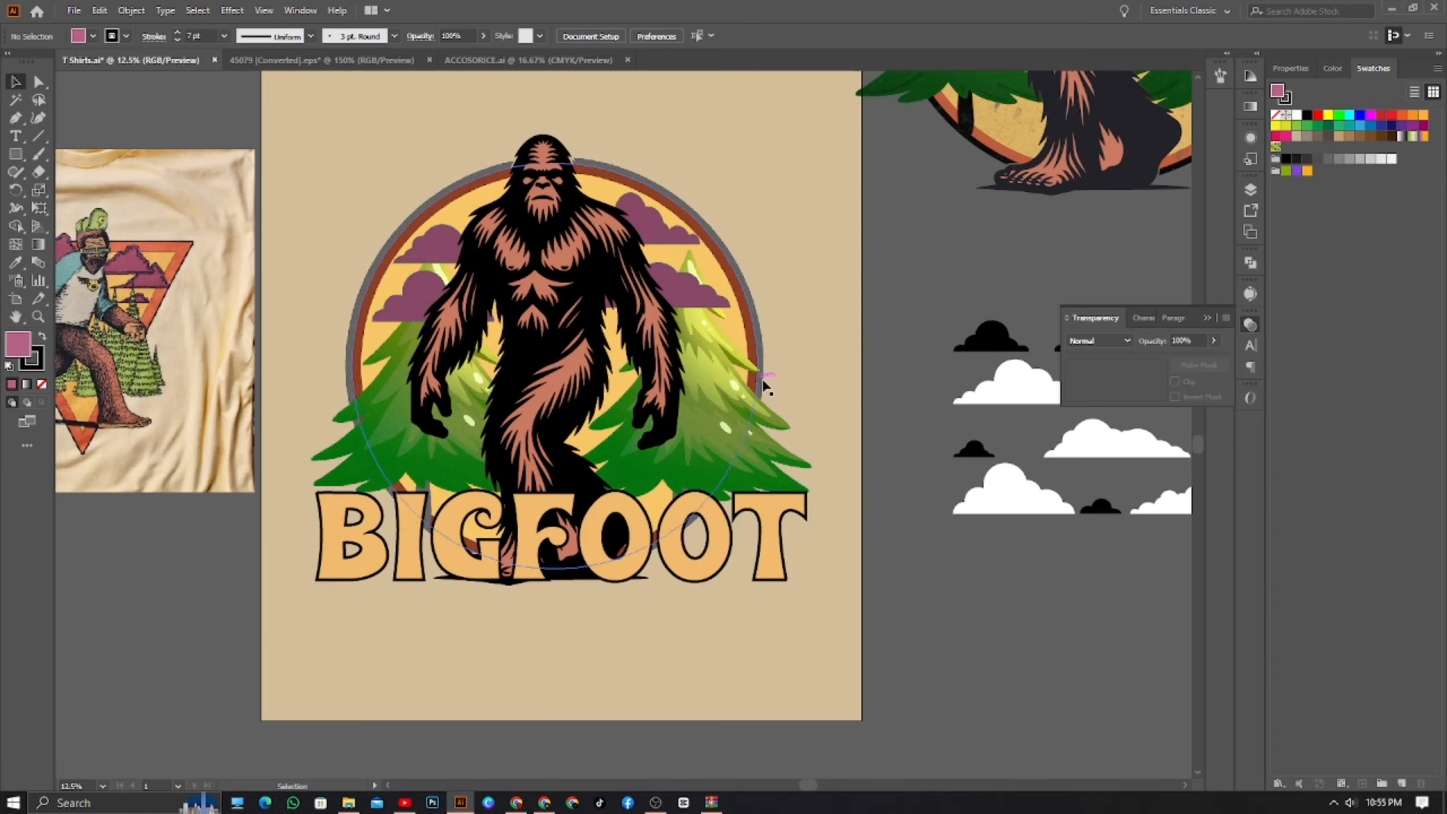
scroll(732, 296, up, 6)
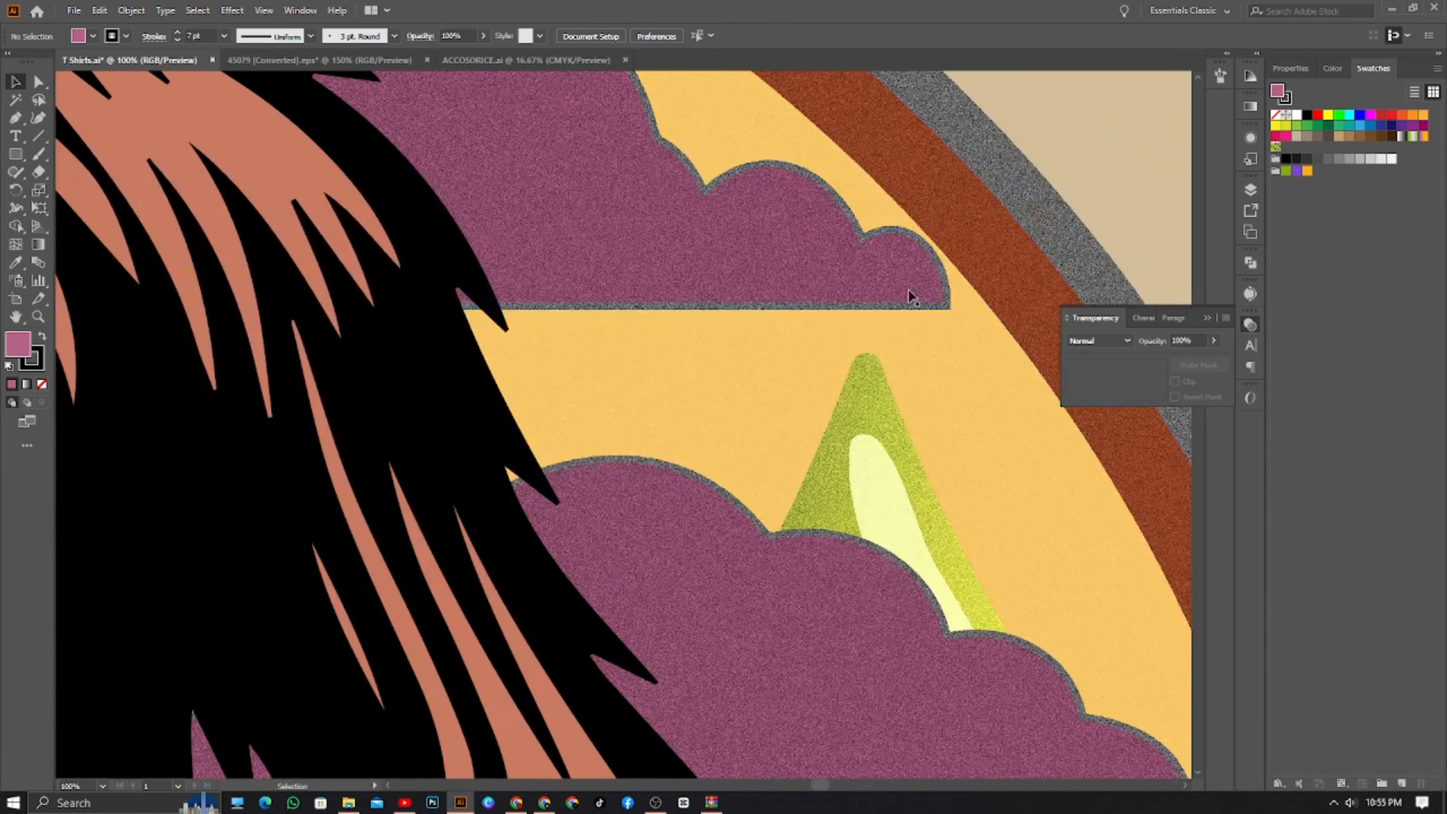
scroll(909, 289, down, 7)
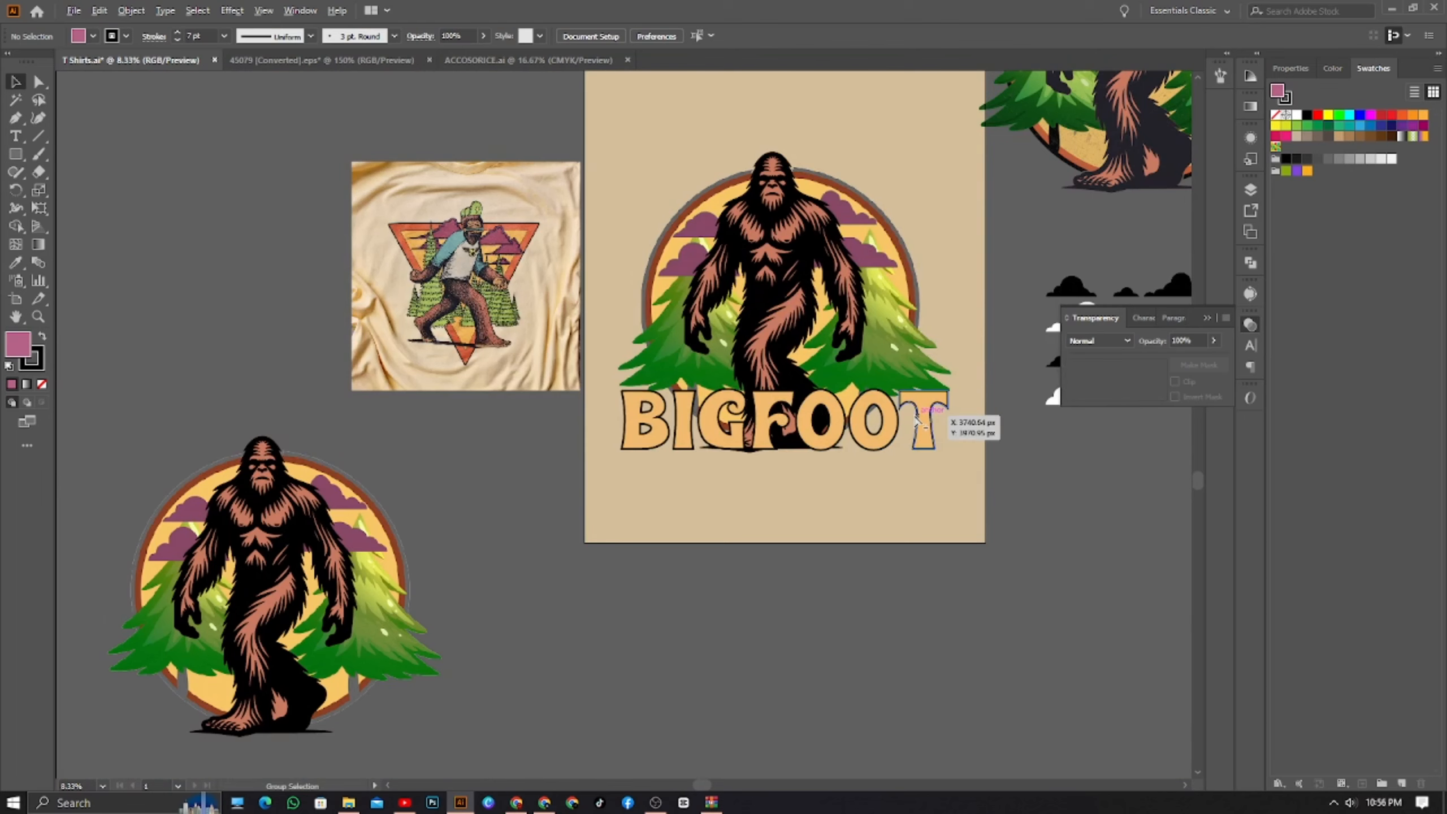
- Offset the paths of the BIGFOOT lettering outward by 16 px with round joins
scroll(912, 419, up, 3)
click(831, 437)
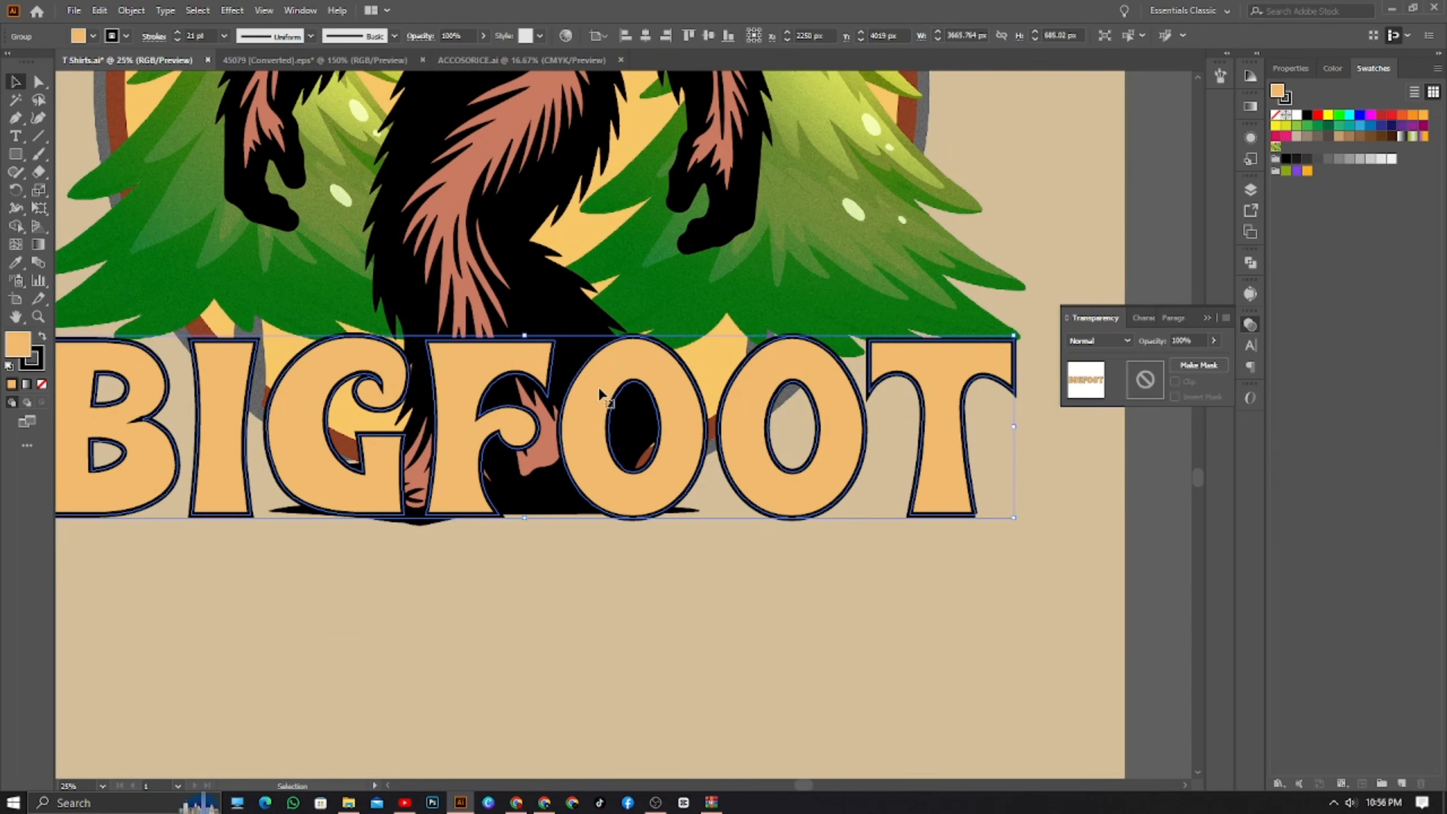
click(132, 10)
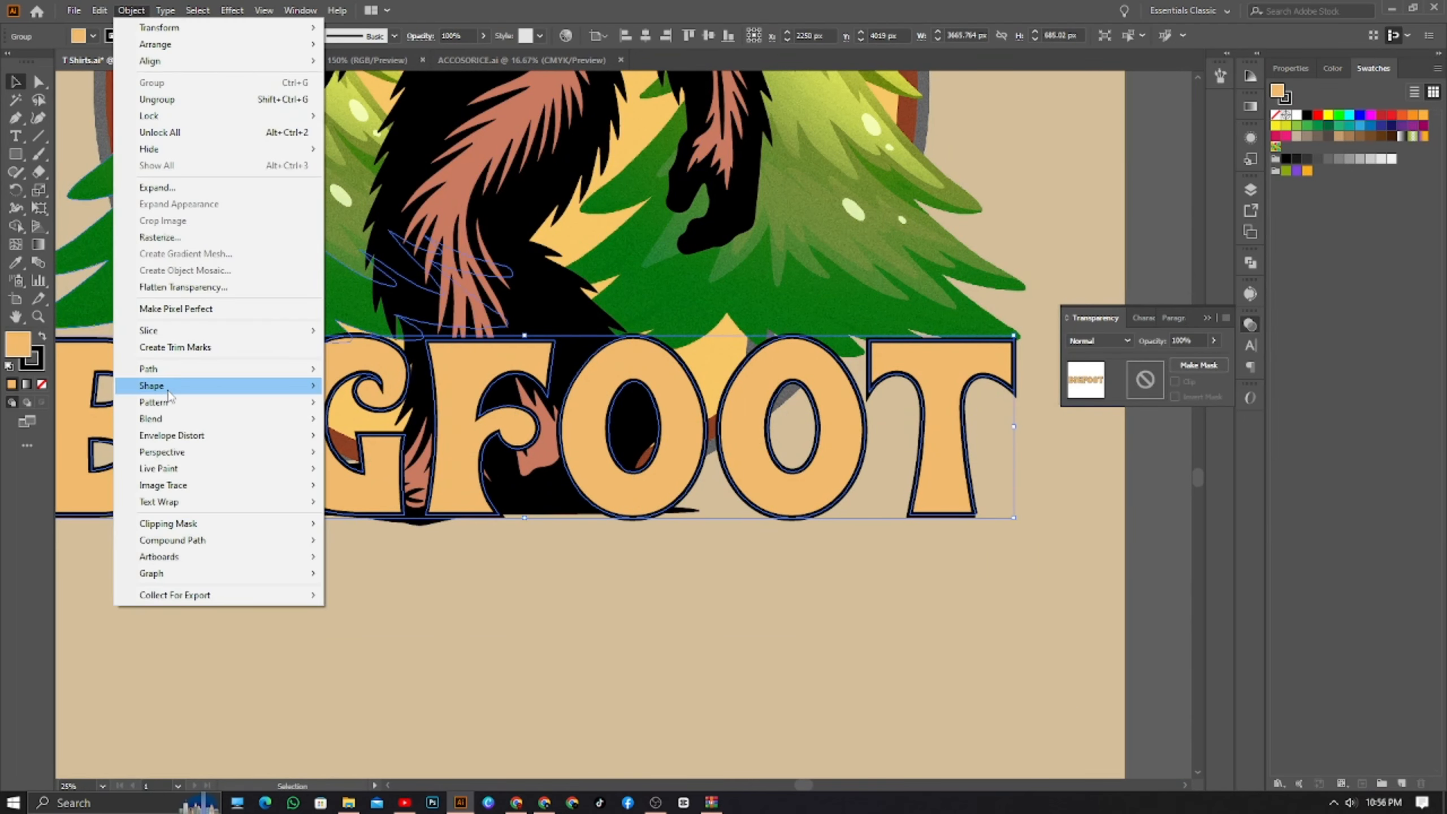
mouse_move(165, 369)
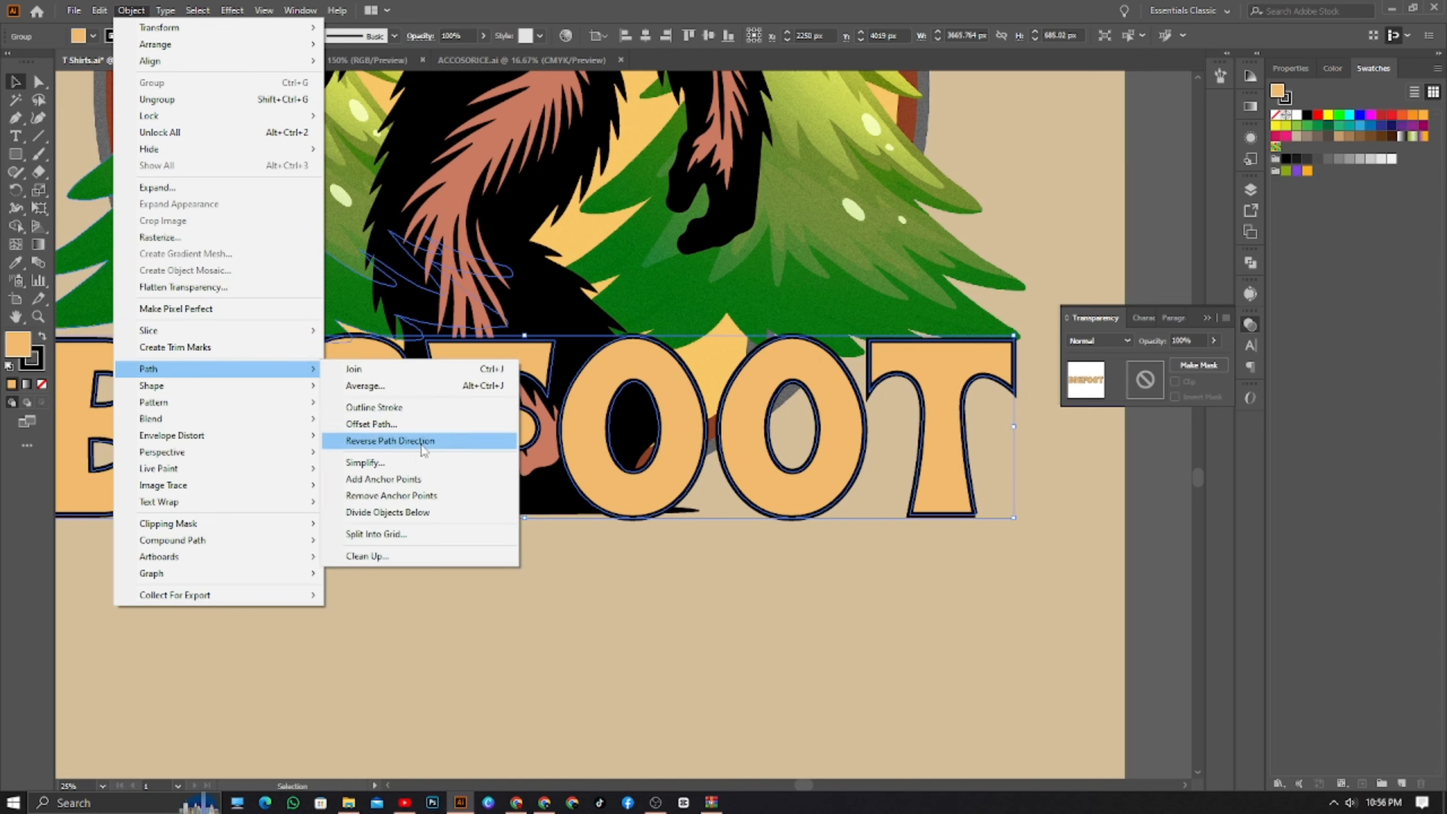
click(391, 424)
click(611, 645)
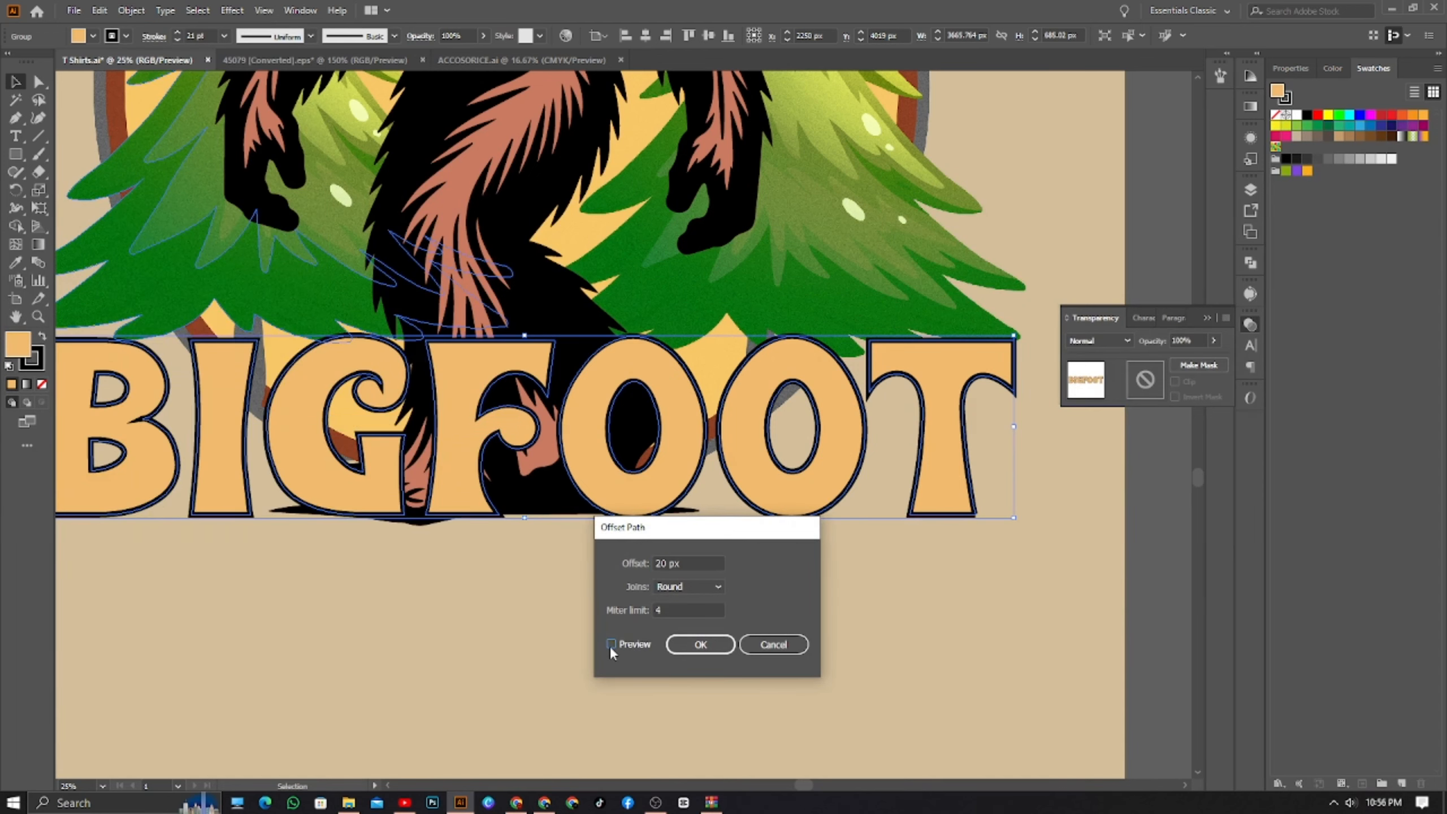
click(683, 562)
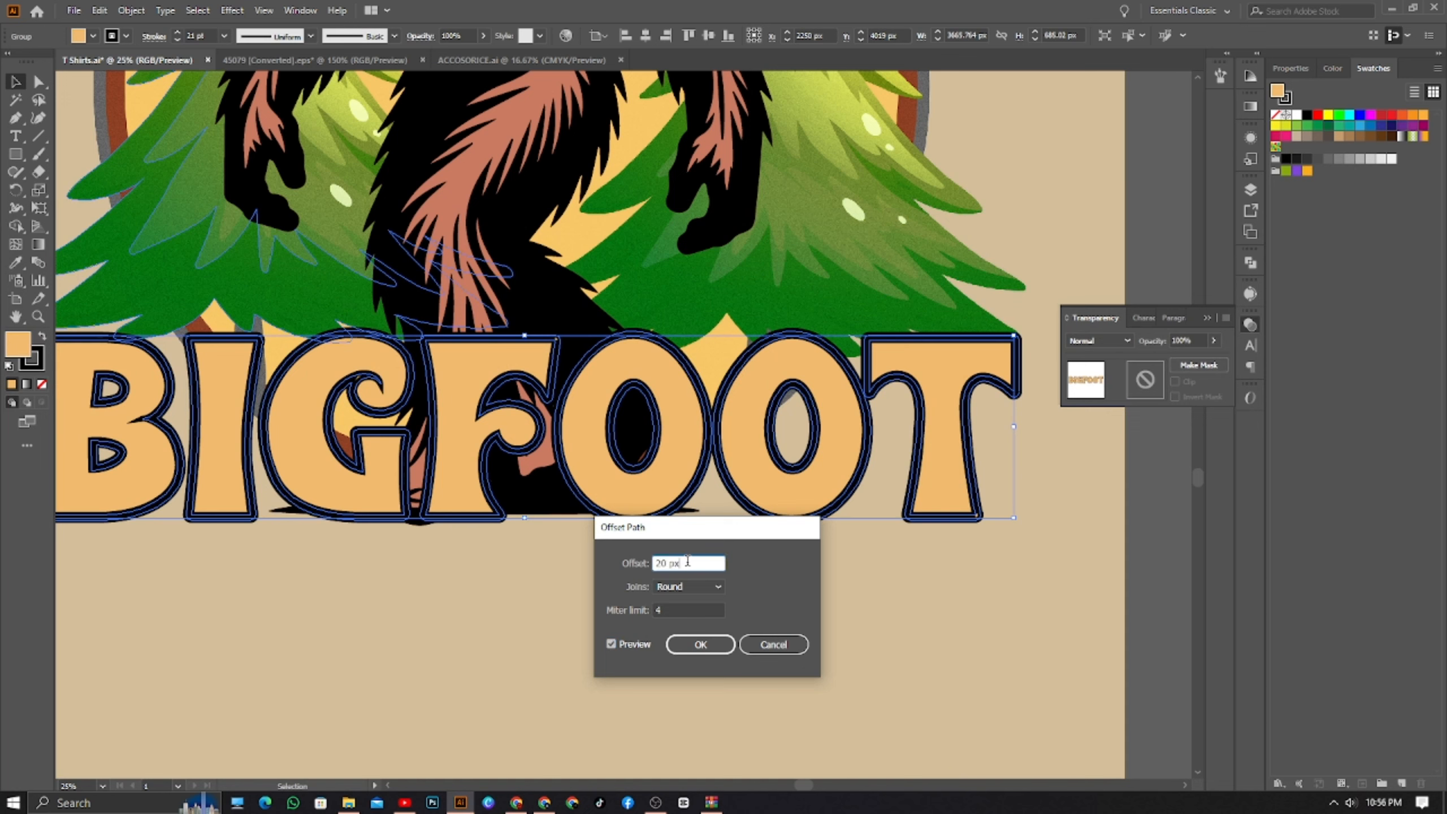
scroll(686, 562, down, 4)
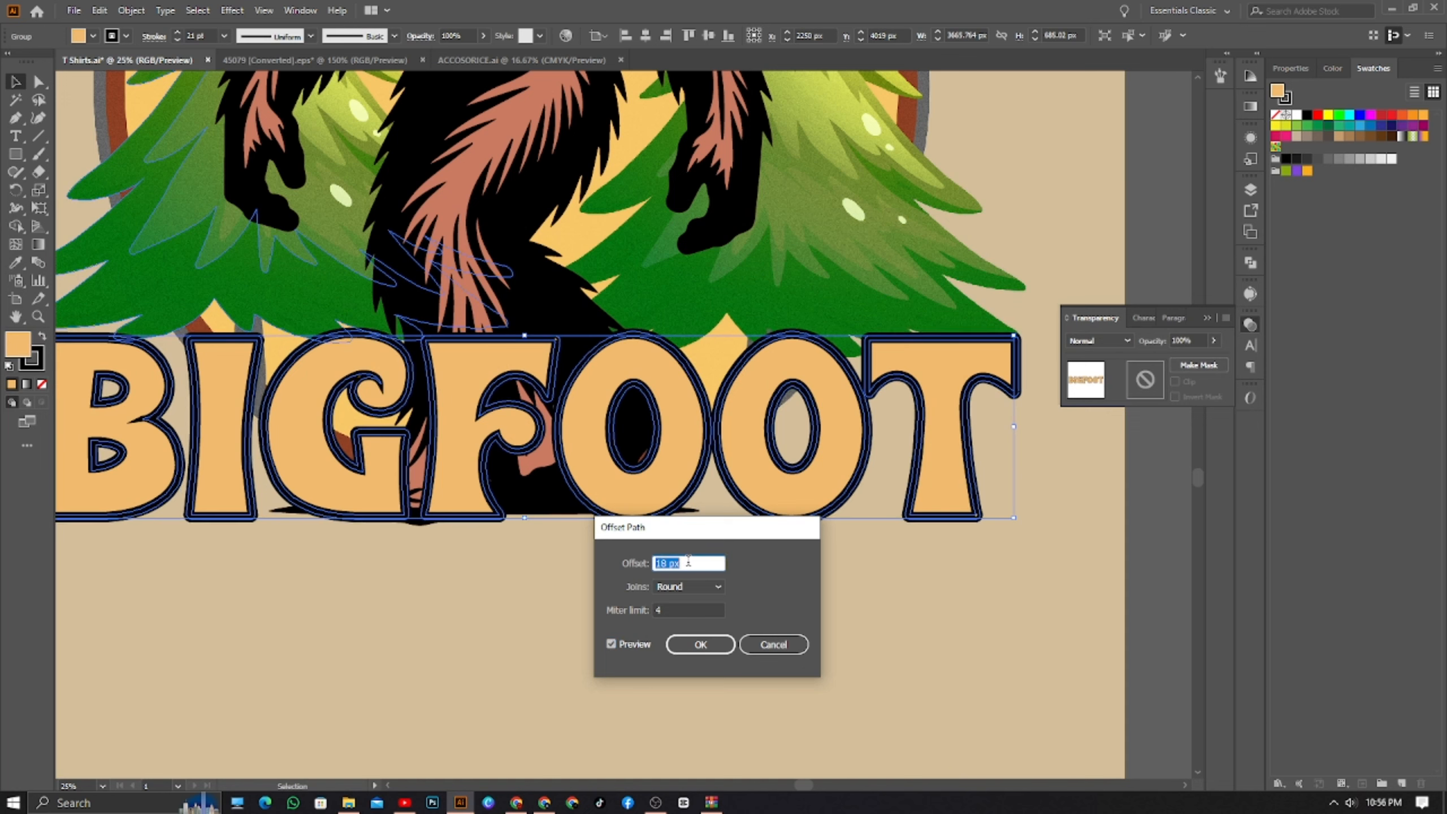
click(701, 645)
- Cut the offset BIGFOOT outlines and paste them in place inside the Bigfoot artwork's opacity mask
key(ctrl+x)
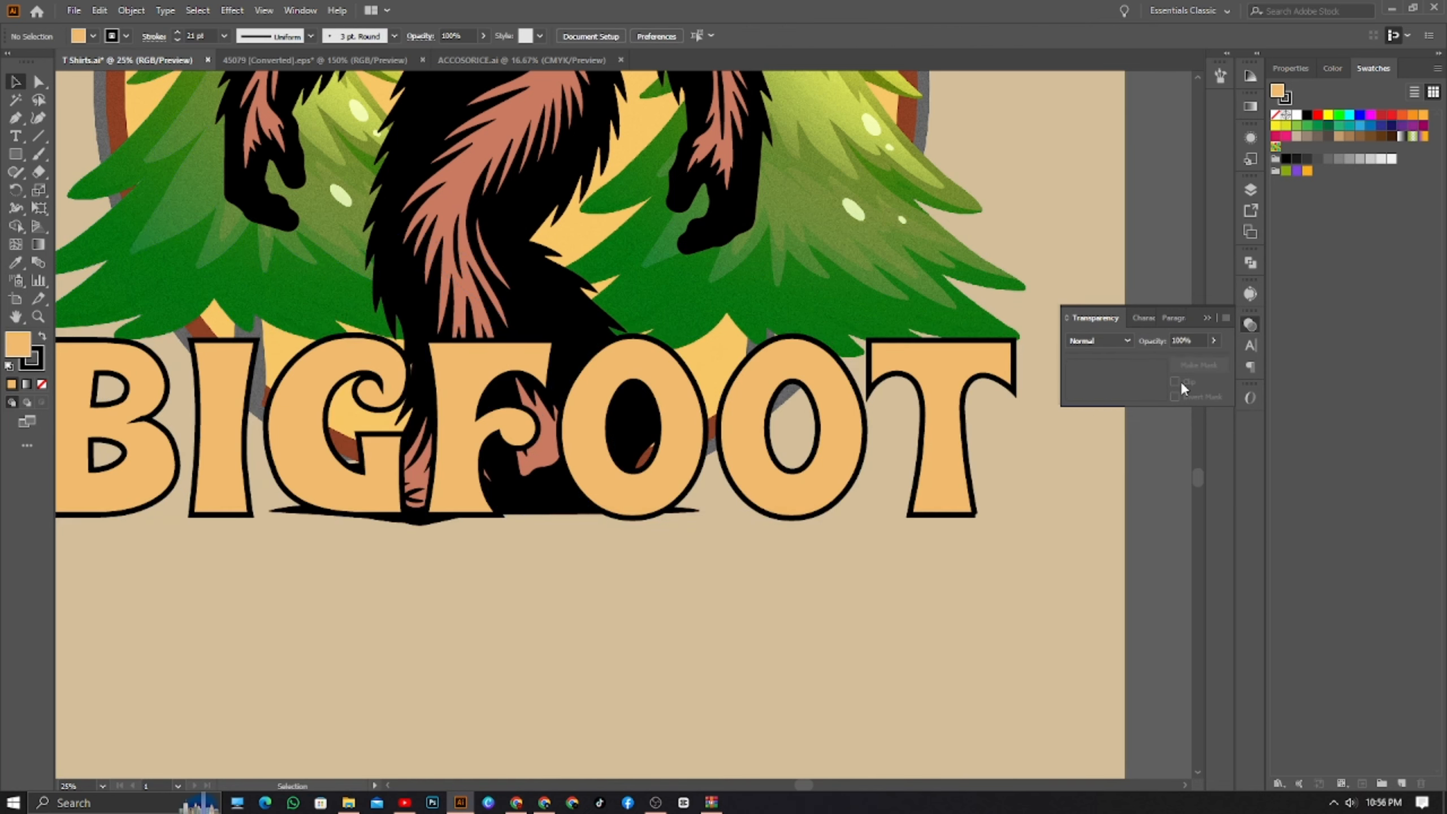
click(947, 278)
click(1146, 380)
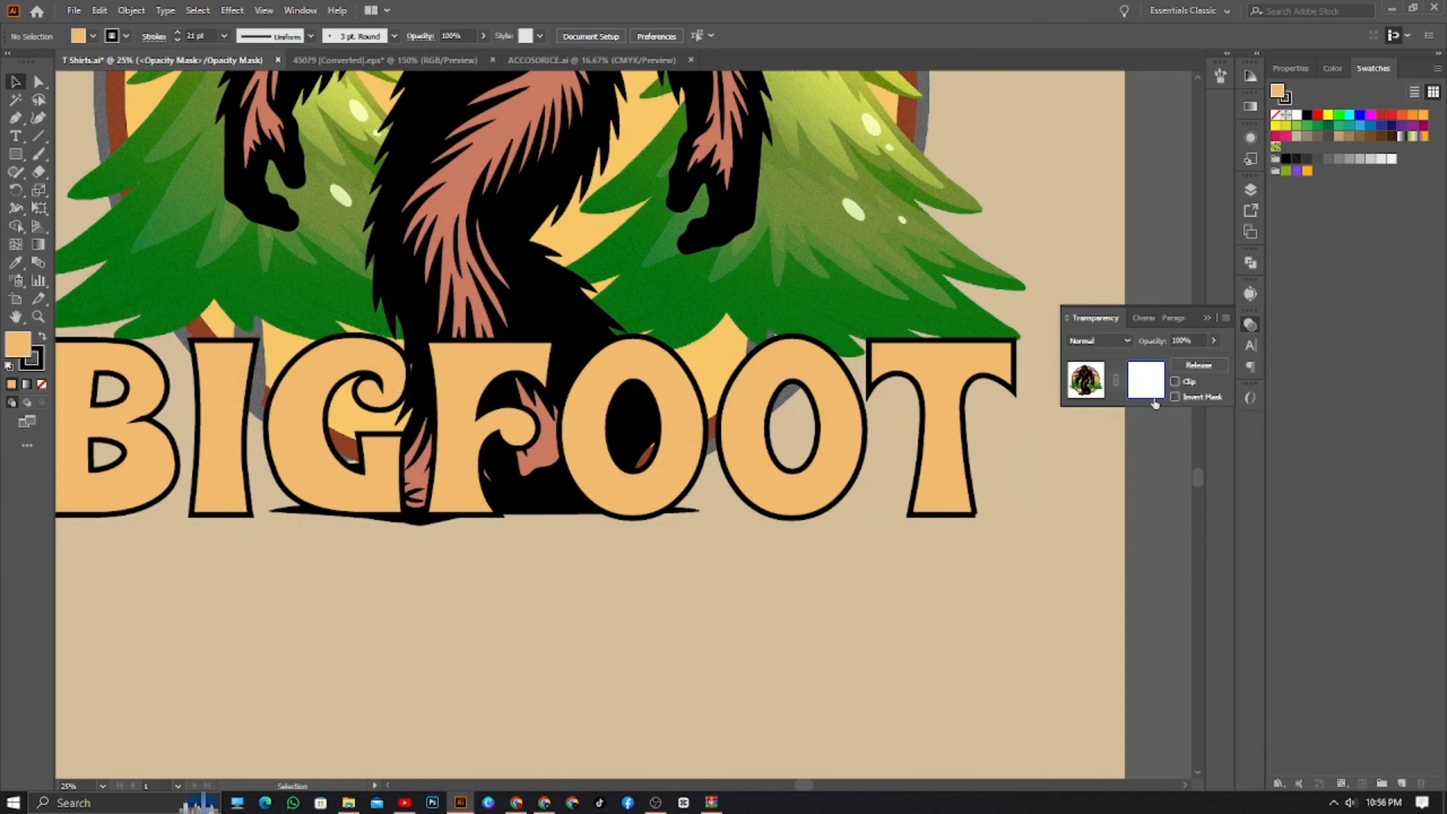
key(ctrl+f)
key(v)
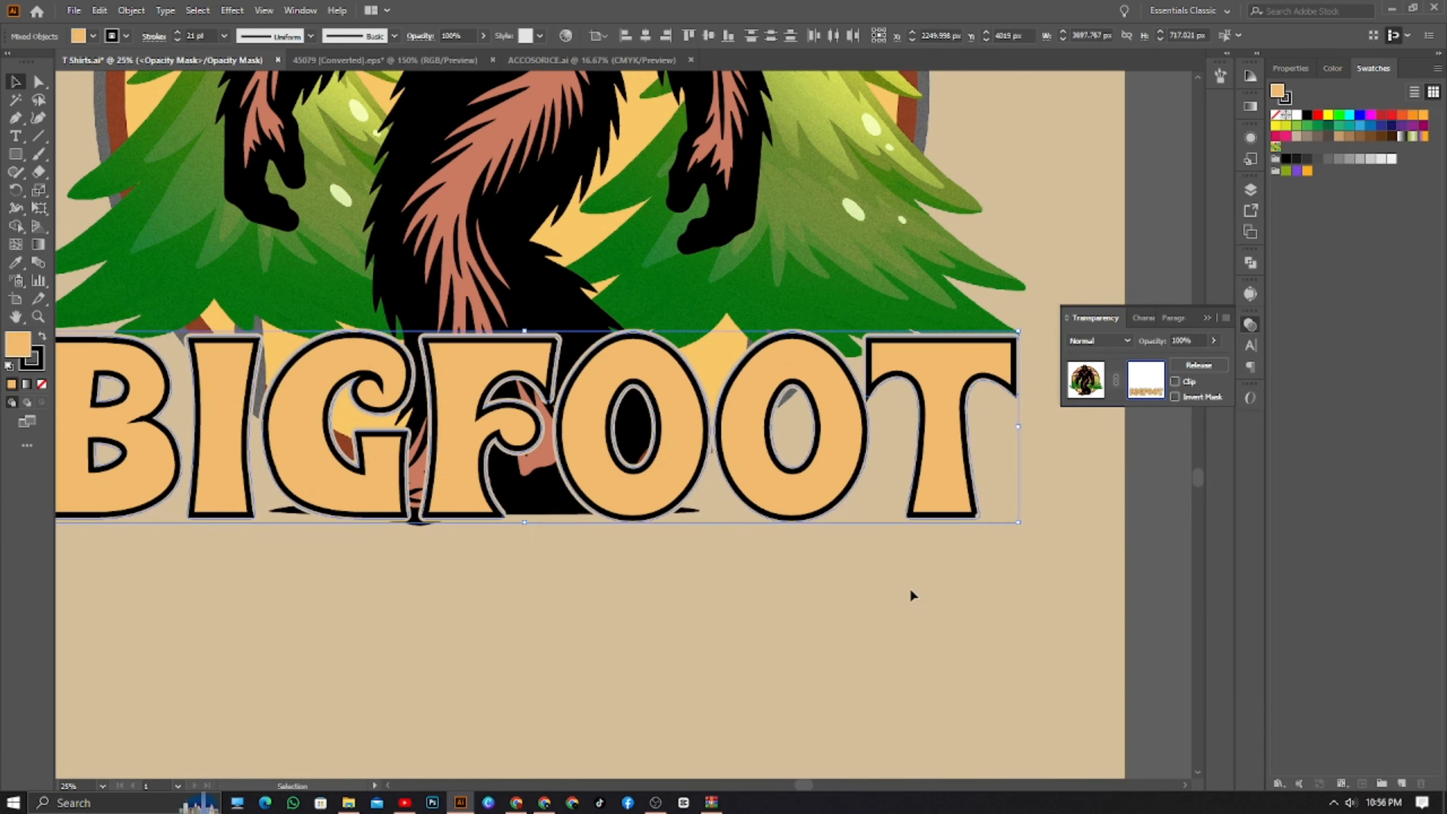
- Set the fill of the pasted BIGFOOT shapes in the mask to black (#000000)
double_click(27, 352)
drag(953, 382, 854, 404)
click(1212, 215)
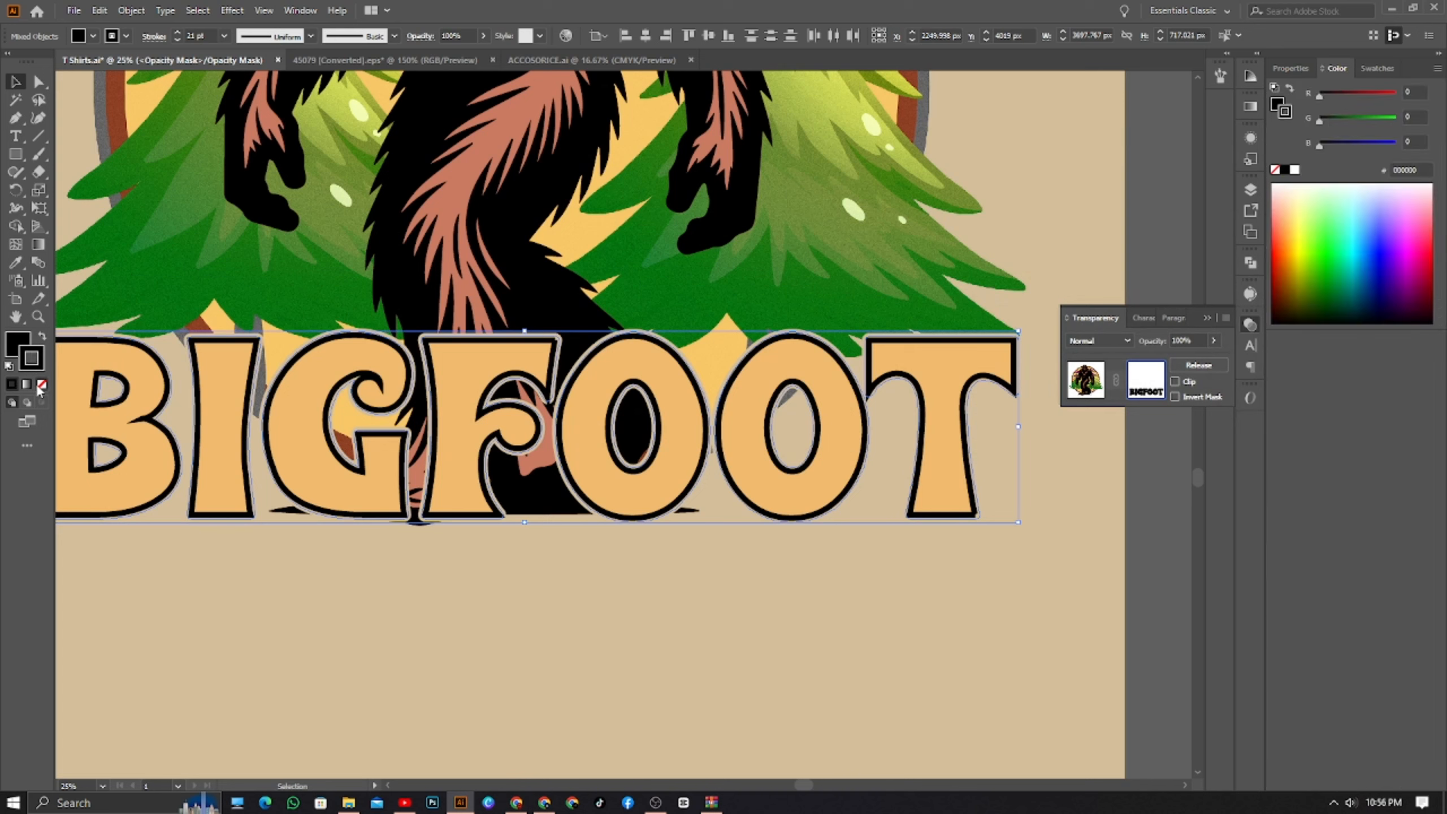
- Try the BIGFOOT mask shapes without a stroke
click(41, 387)
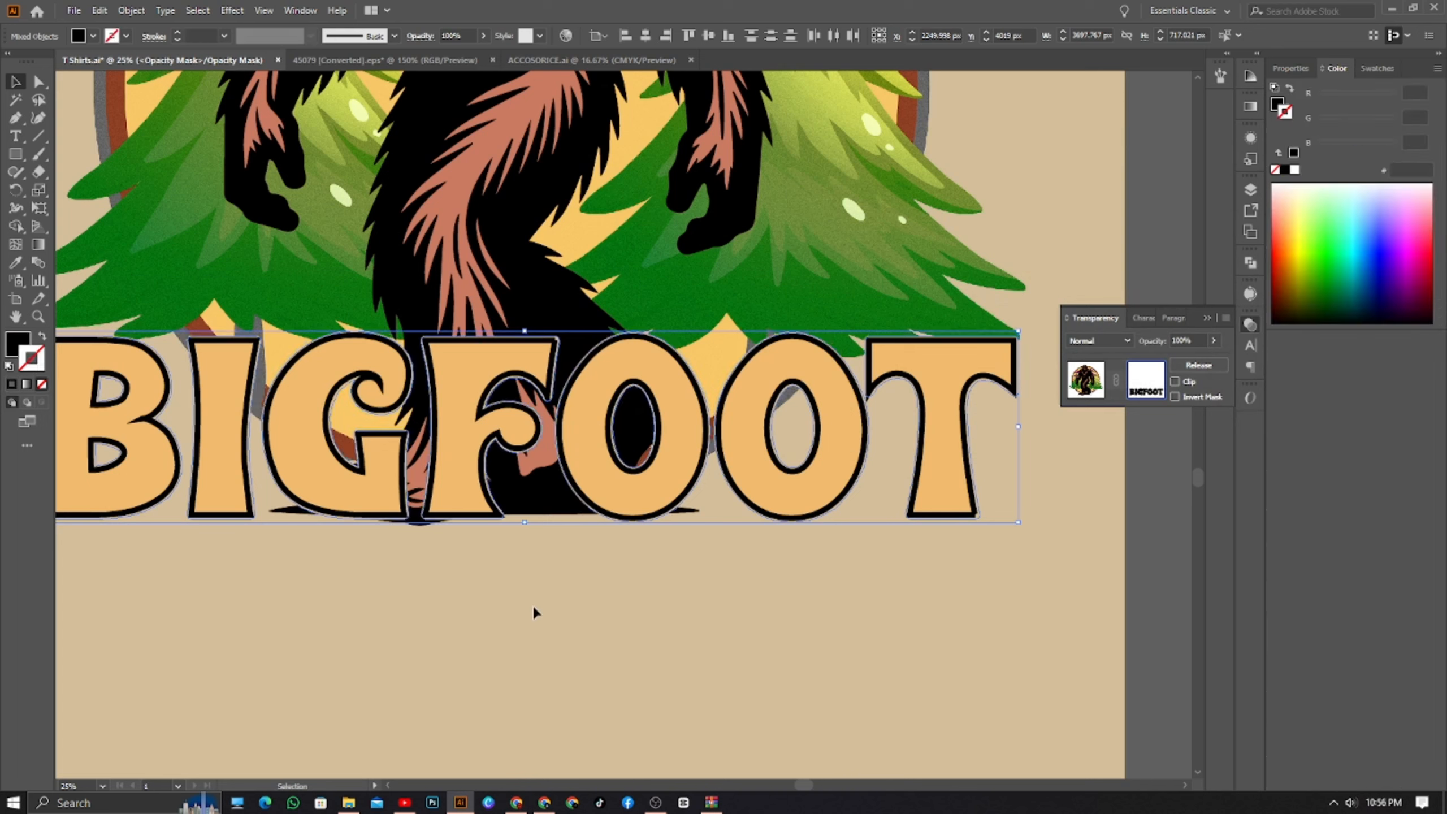
click(562, 611)
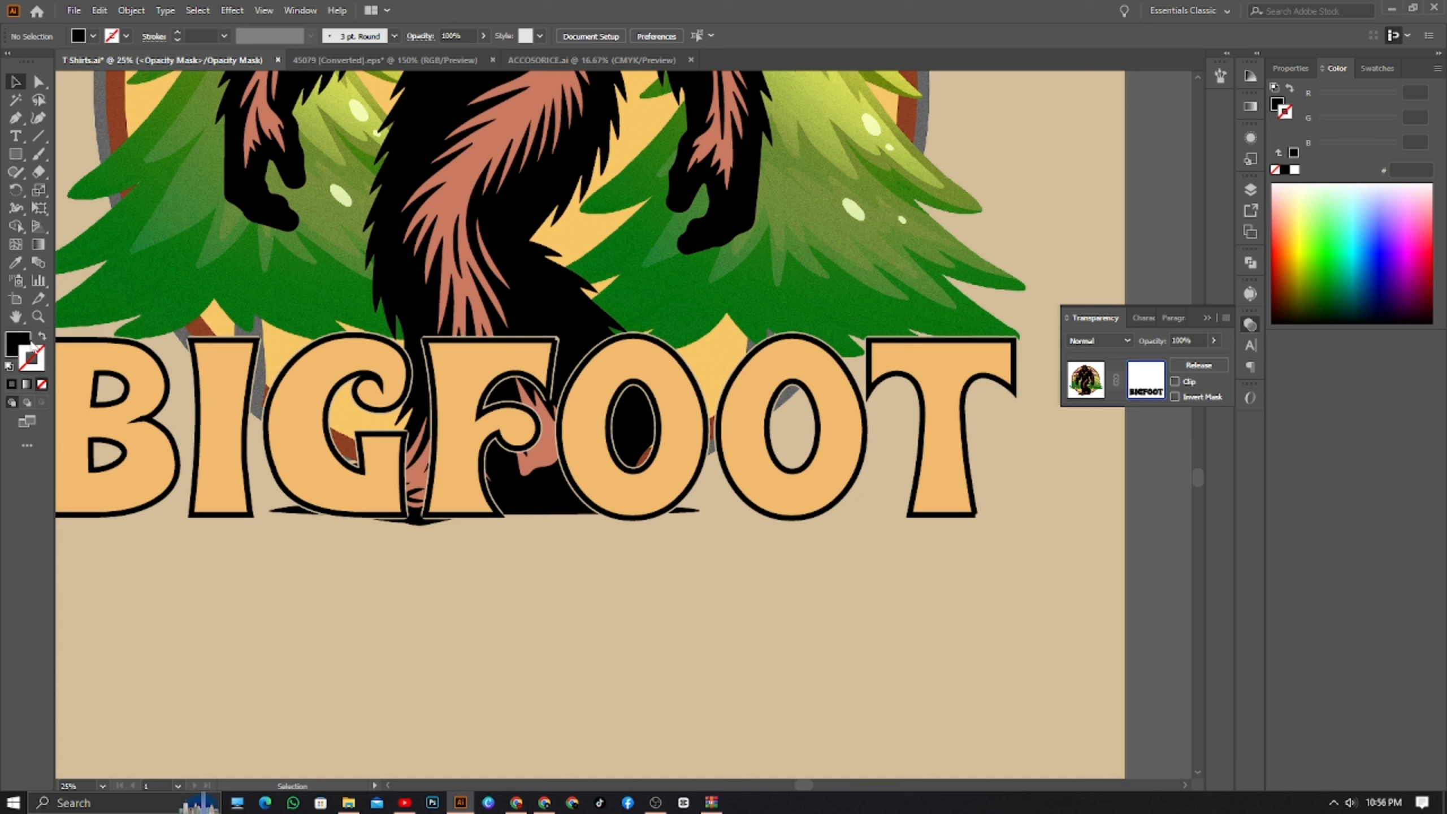
click(17, 385)
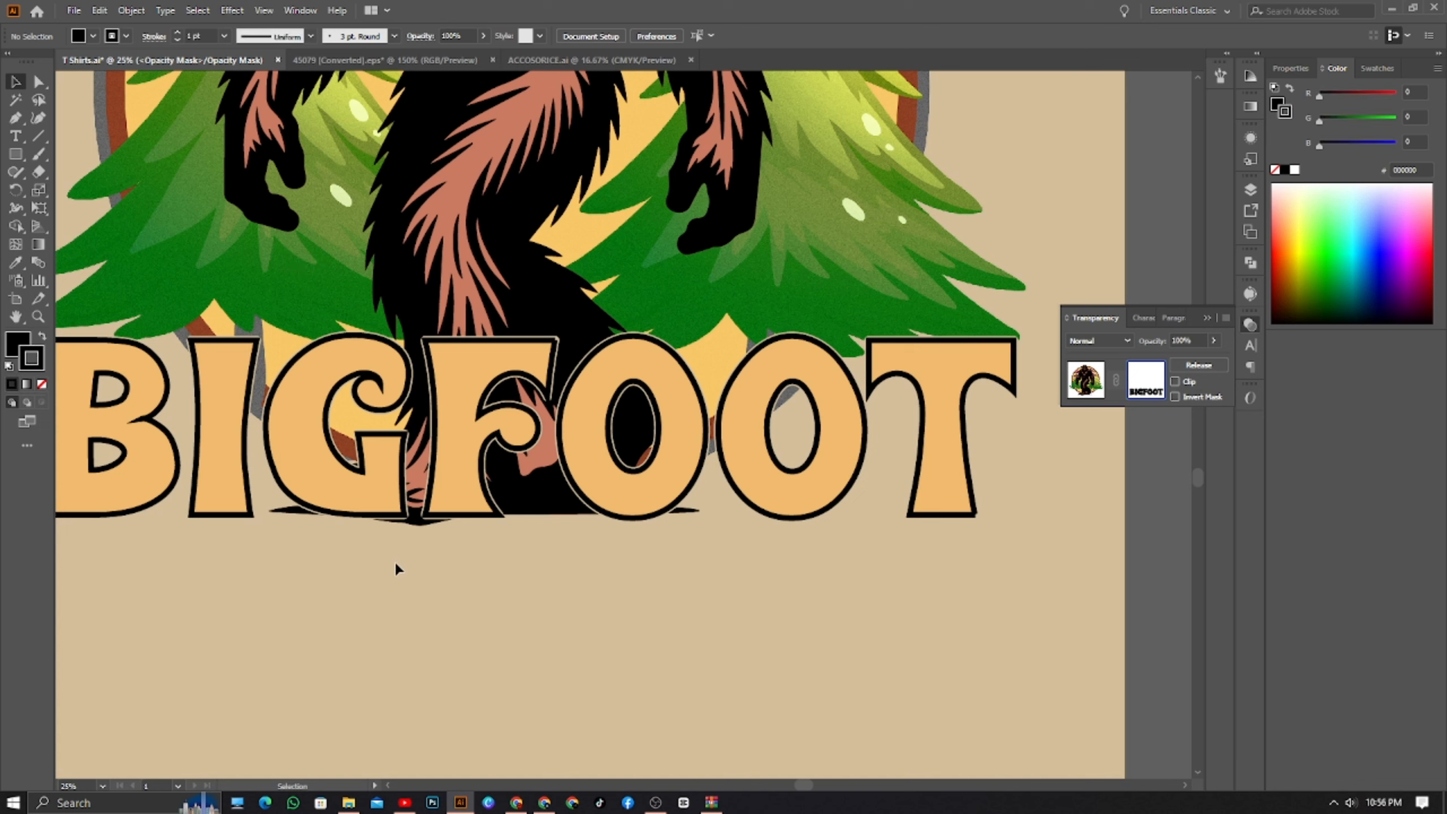
- Try a 1 pt black stroke on the F shape in the mask, remove it again, and examine the gap around the letters
click(455, 375)
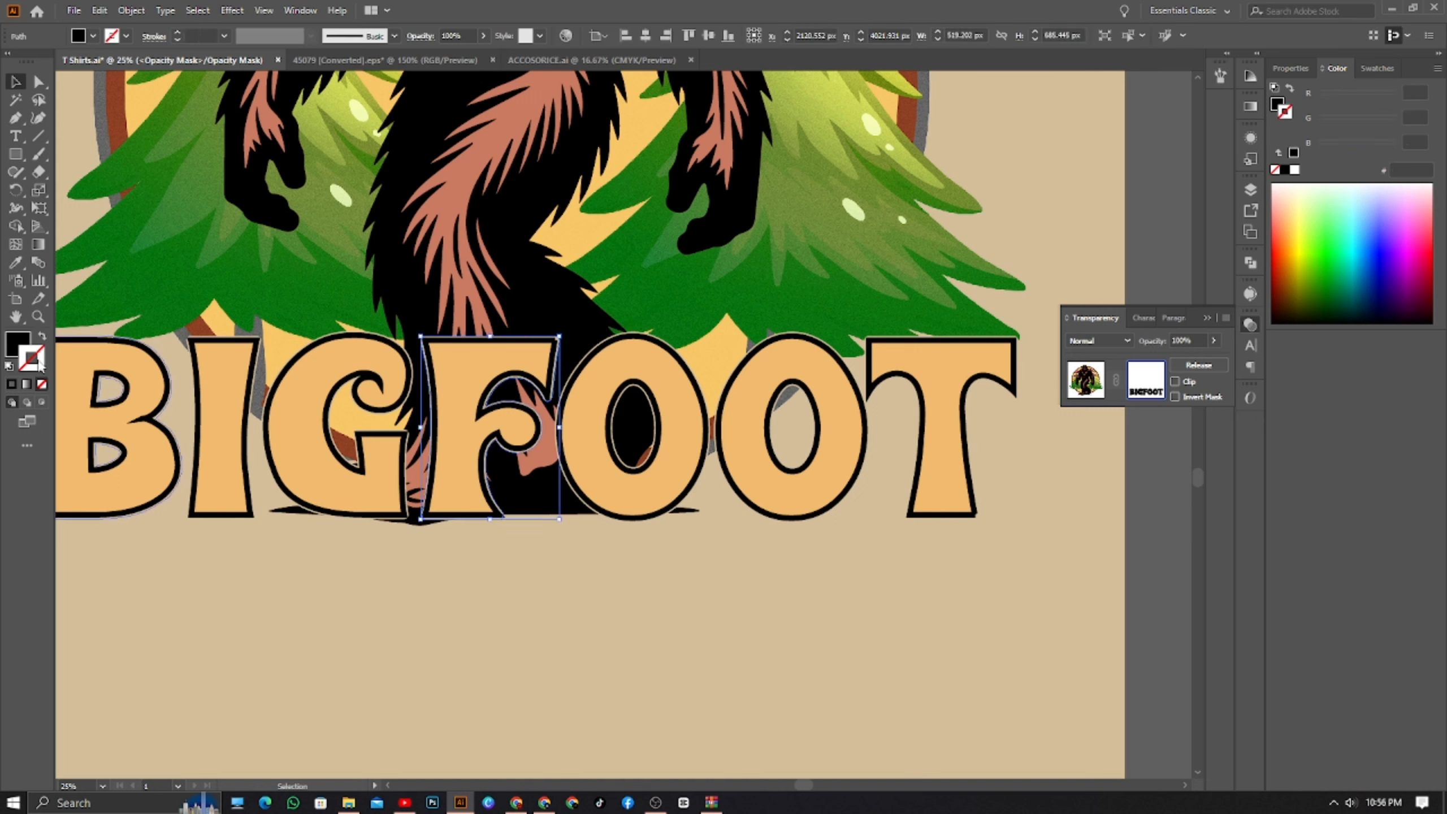
click(11, 384)
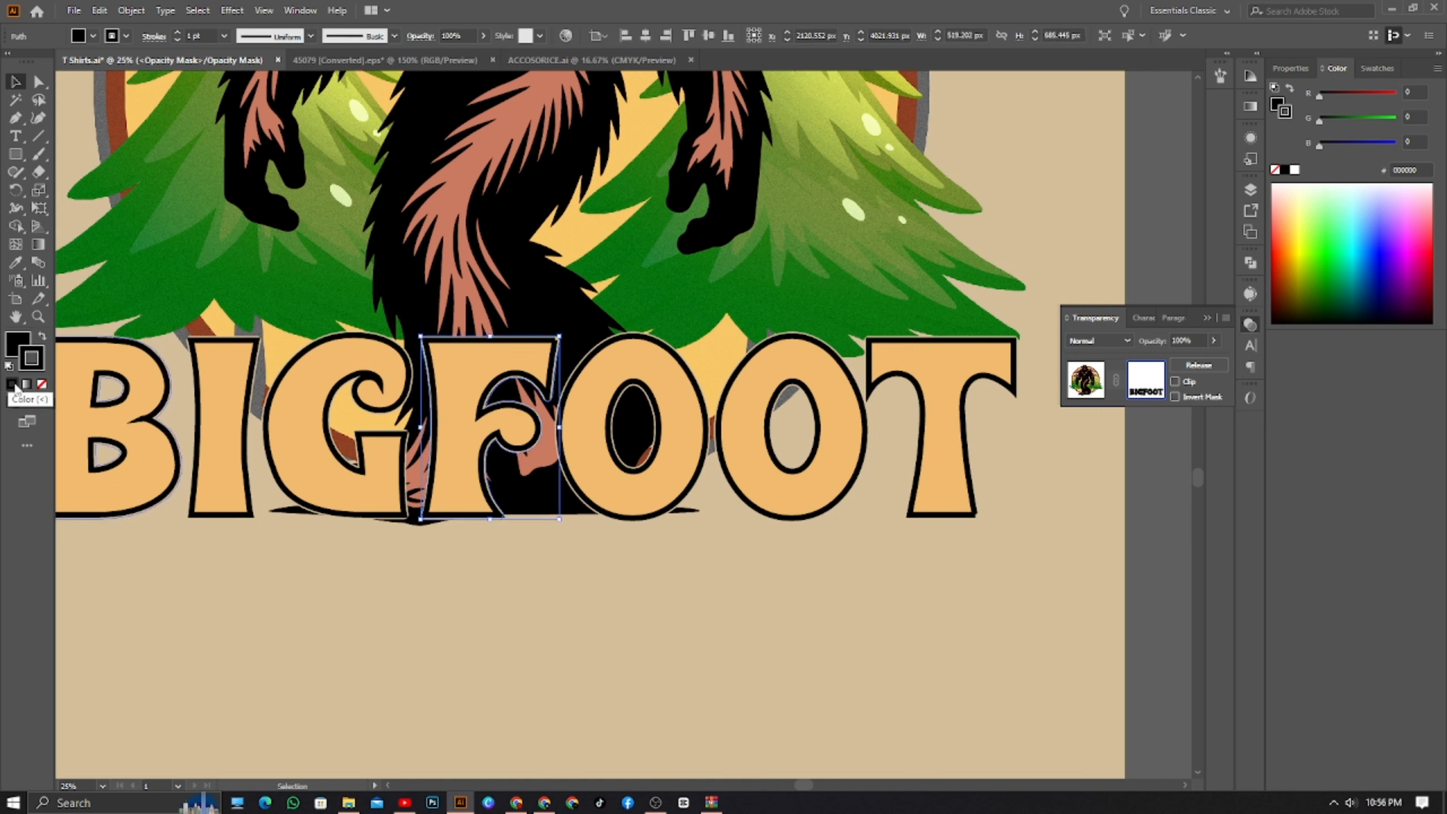
click(42, 384)
click(305, 604)
scroll(246, 377, up, 4)
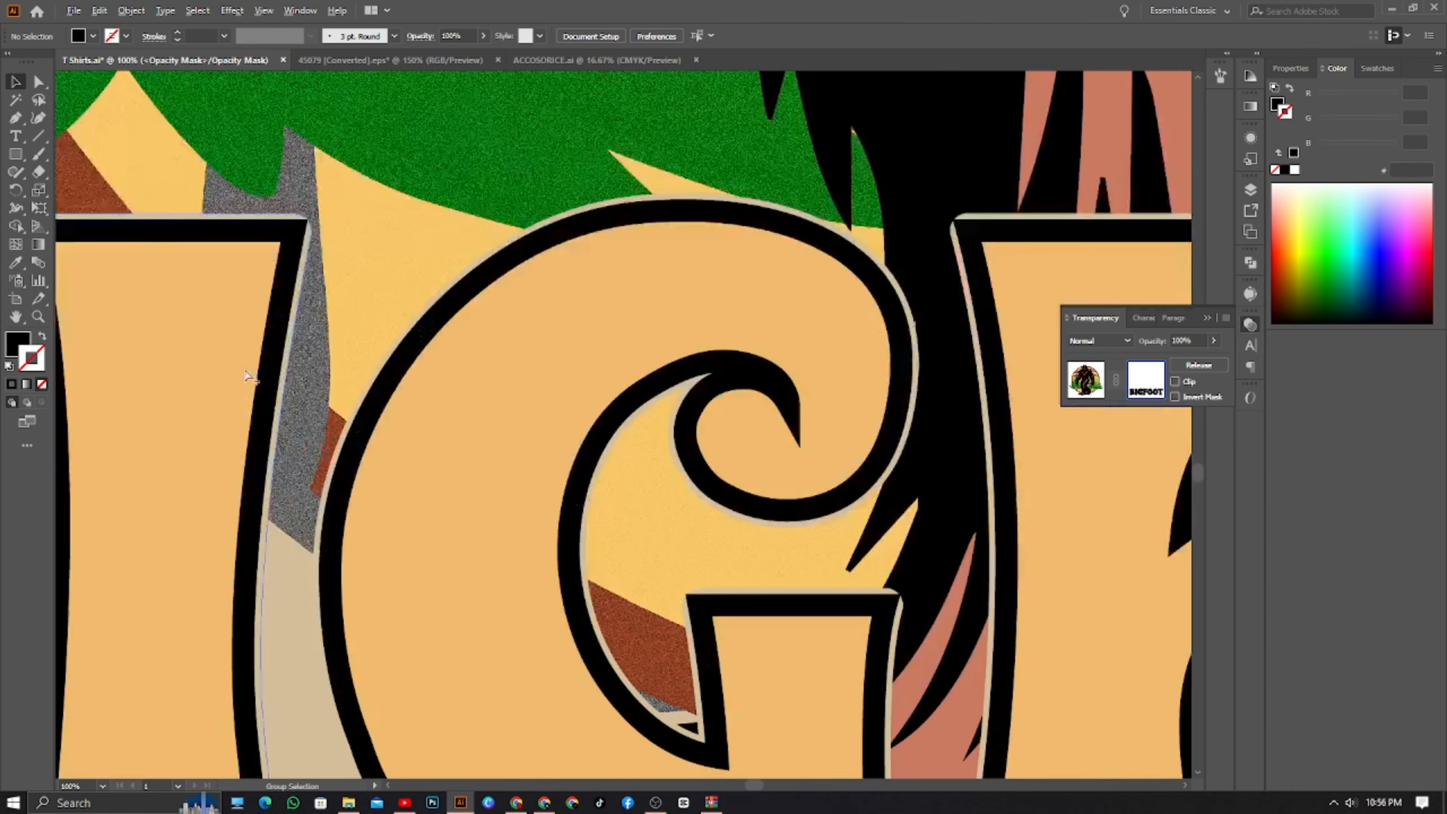
scroll(330, 501, down, 5)
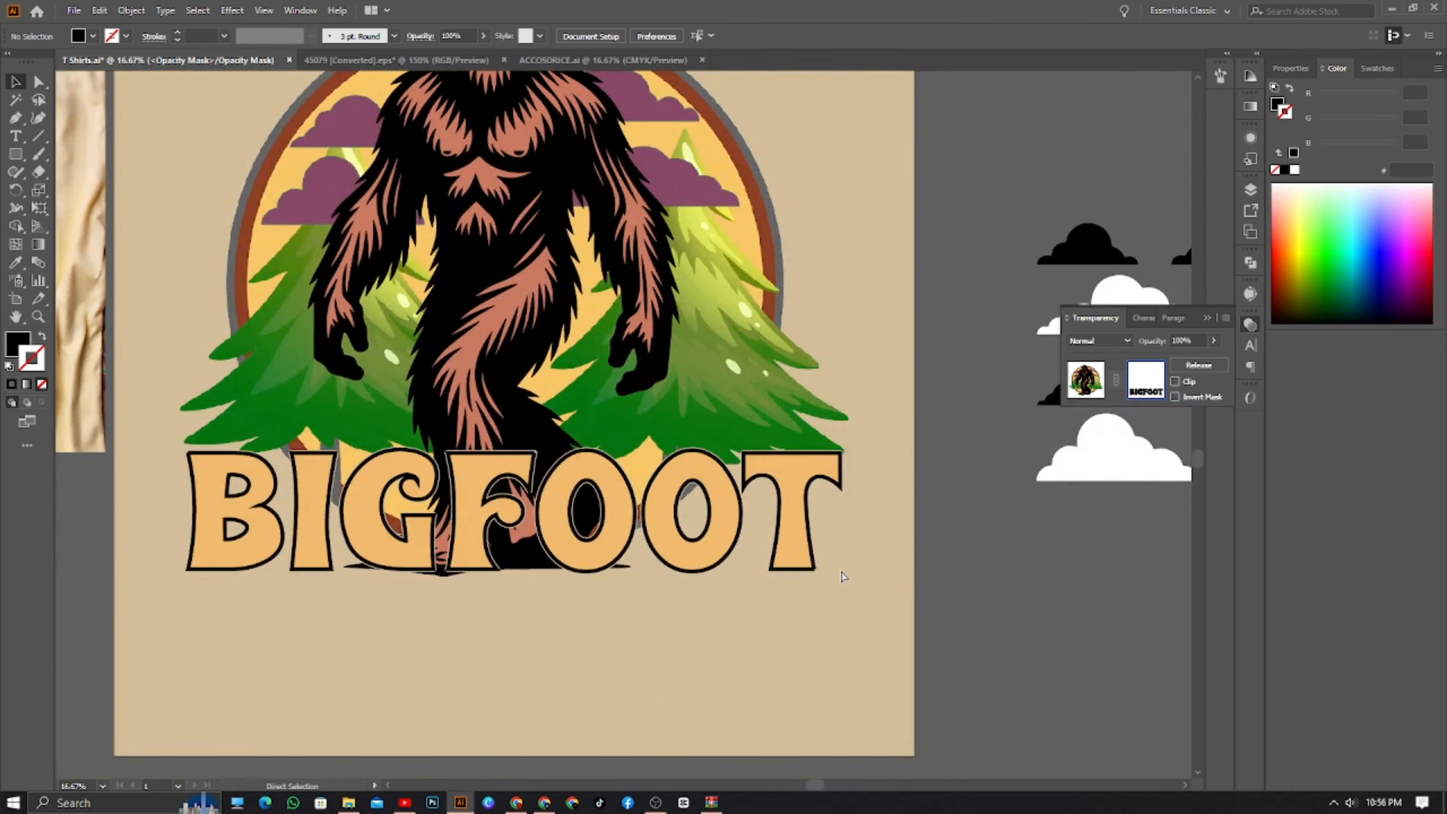
- Undo the stroke changes made to the BIGFOOT shapes in the mask
key(ctrl+z)
key(ctrl+z)
key(ctrl+z)
key(ctrl+z)
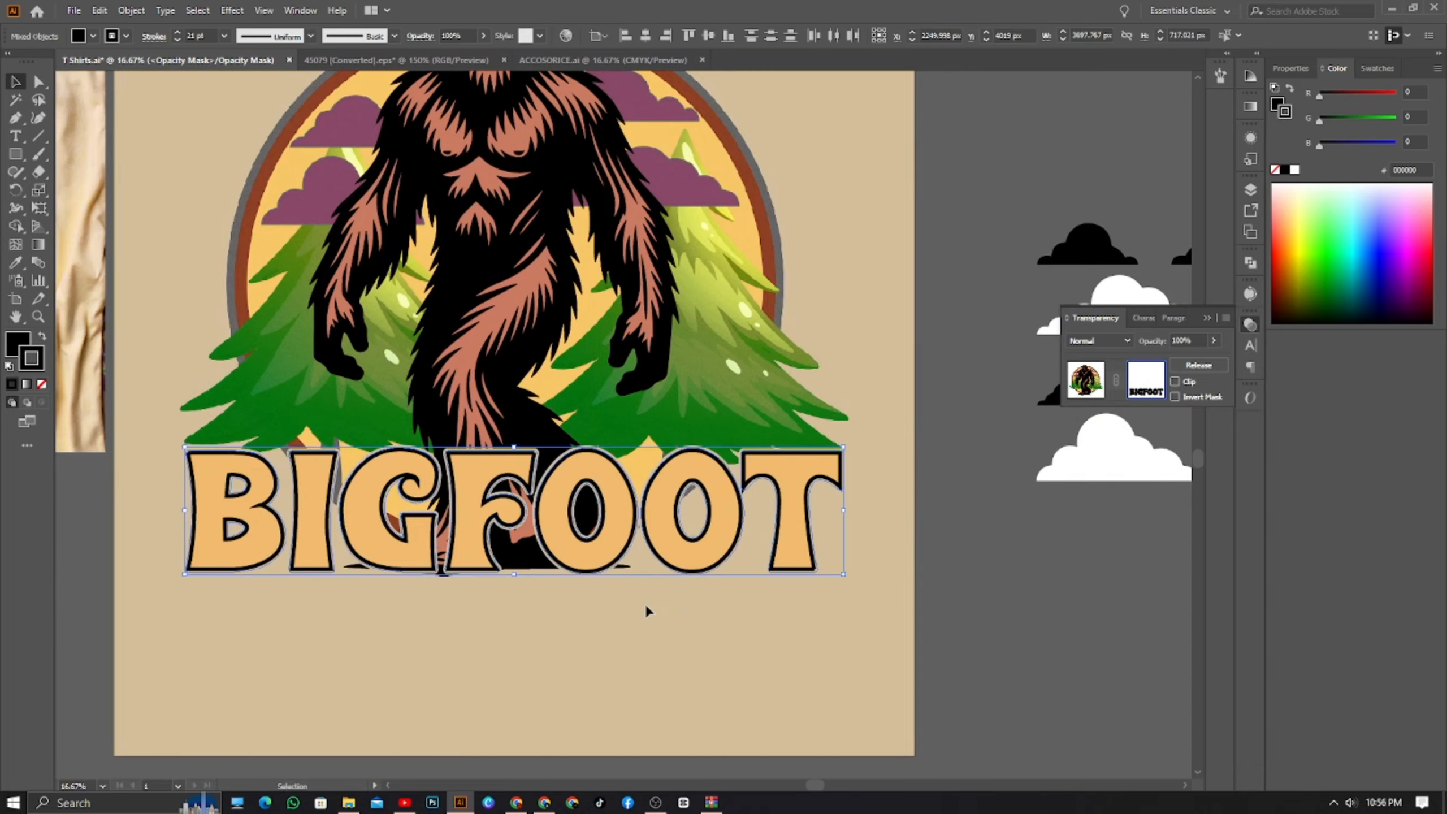
- Examine the gap that the mask cuts around the BIGFOOT letters, particularly around the G
click(646, 604)
scroll(489, 456, up, 5)
scroll(499, 475, down, 5)
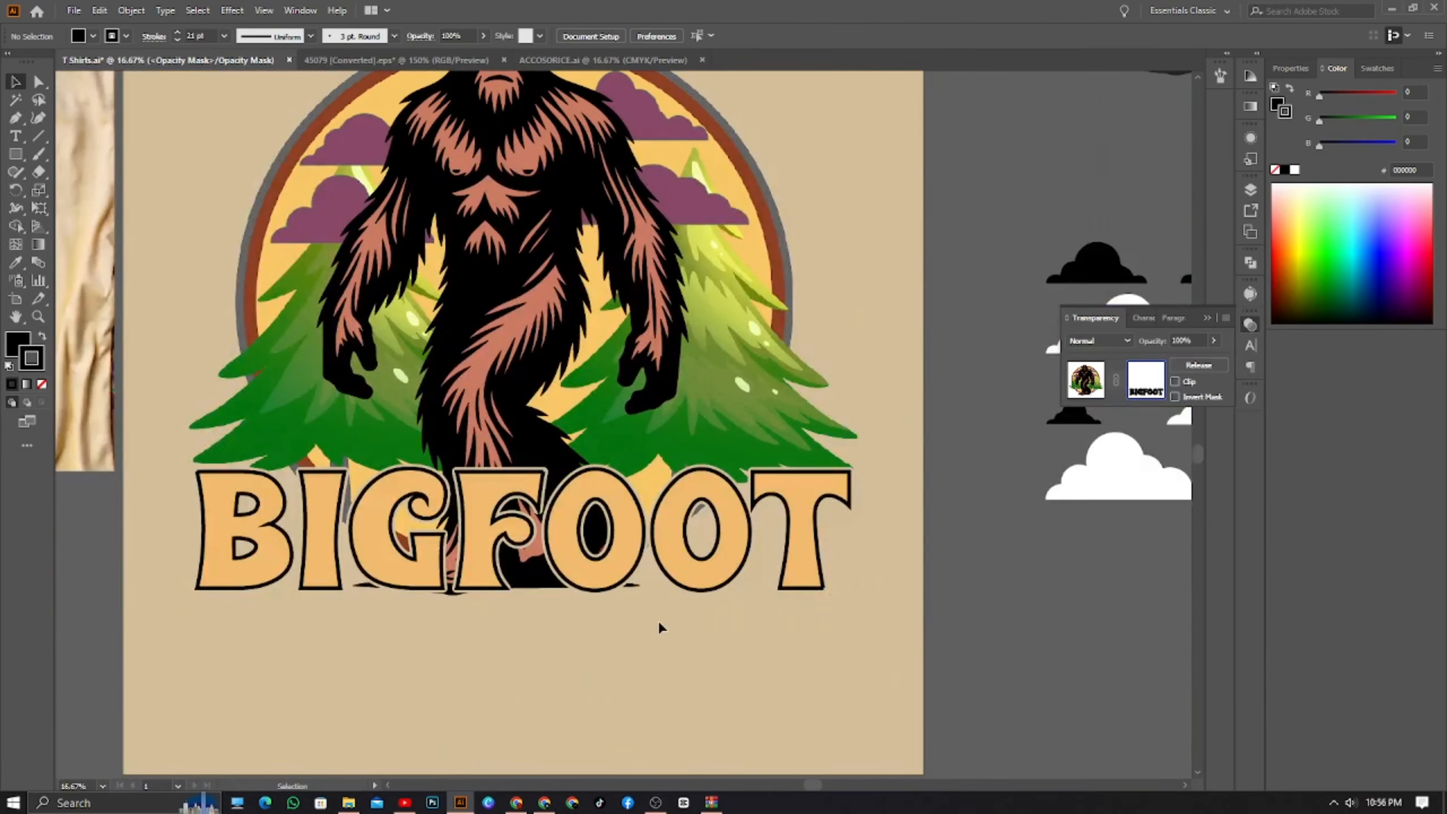
scroll(443, 554, up, 6)
scroll(443, 556, down, 4)
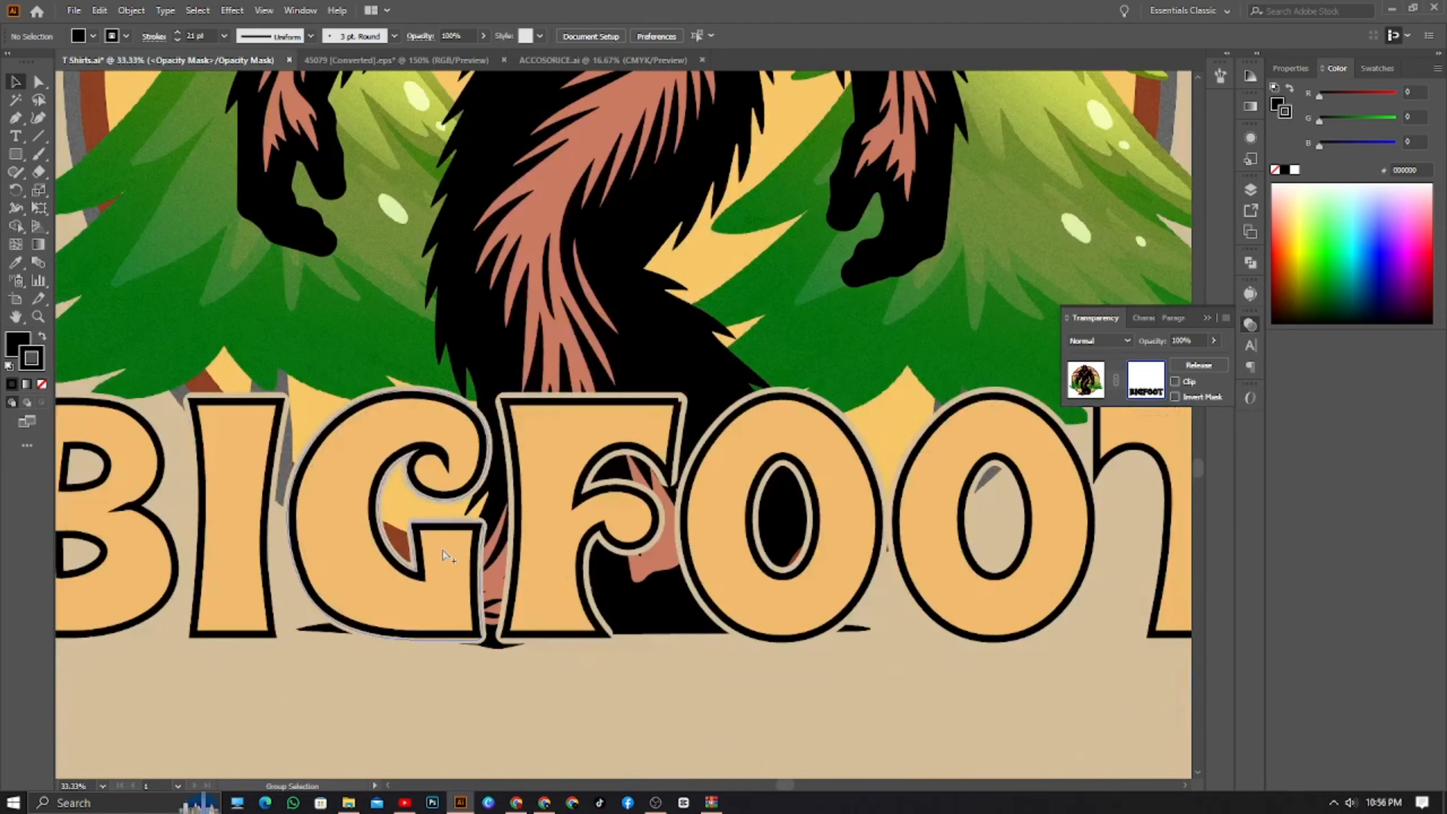
click(434, 598)
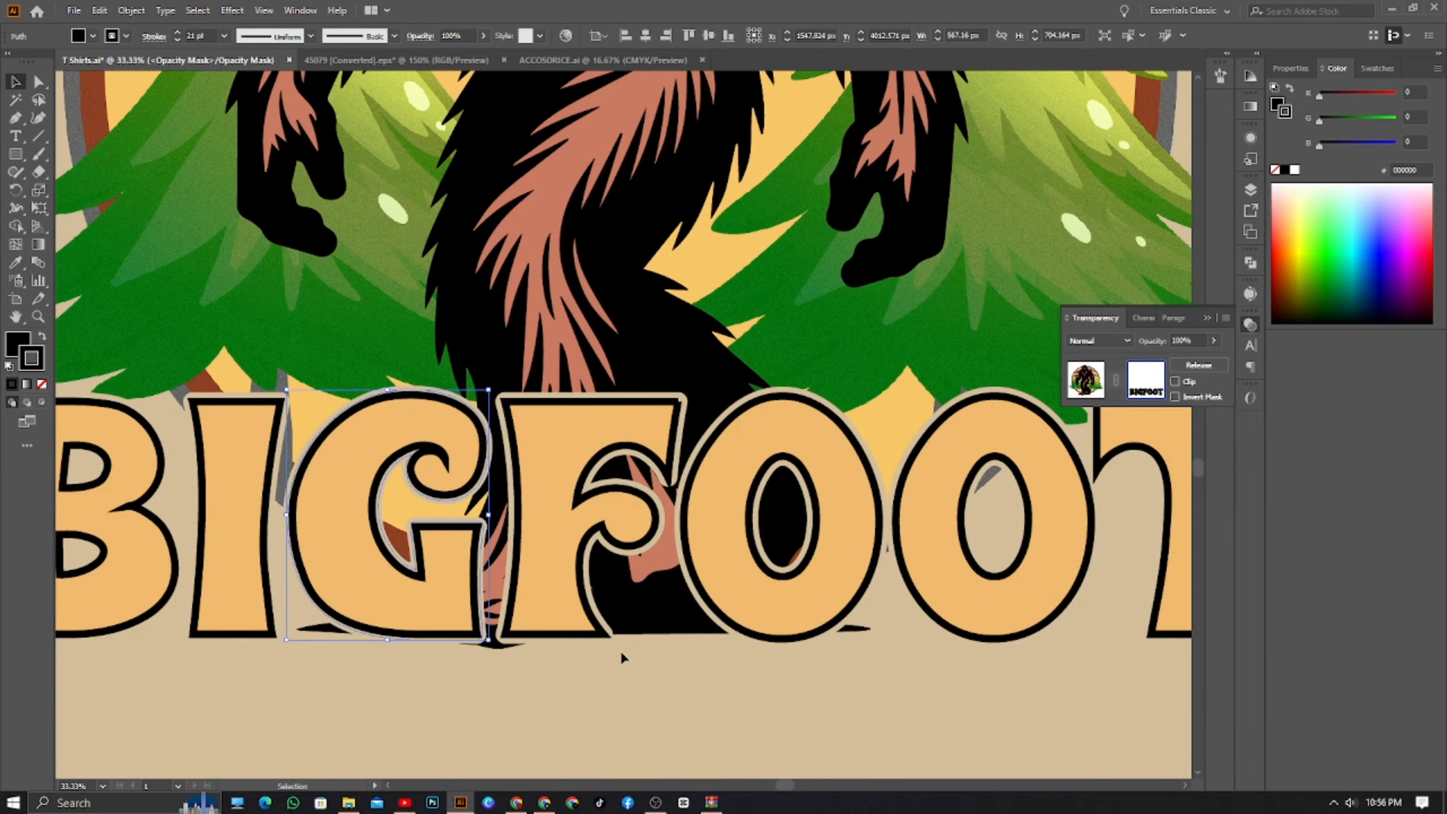
click(807, 691)
- Leave the opacity mask, return to editing the artwork, and clear the selection
scroll(656, 688, down, 3)
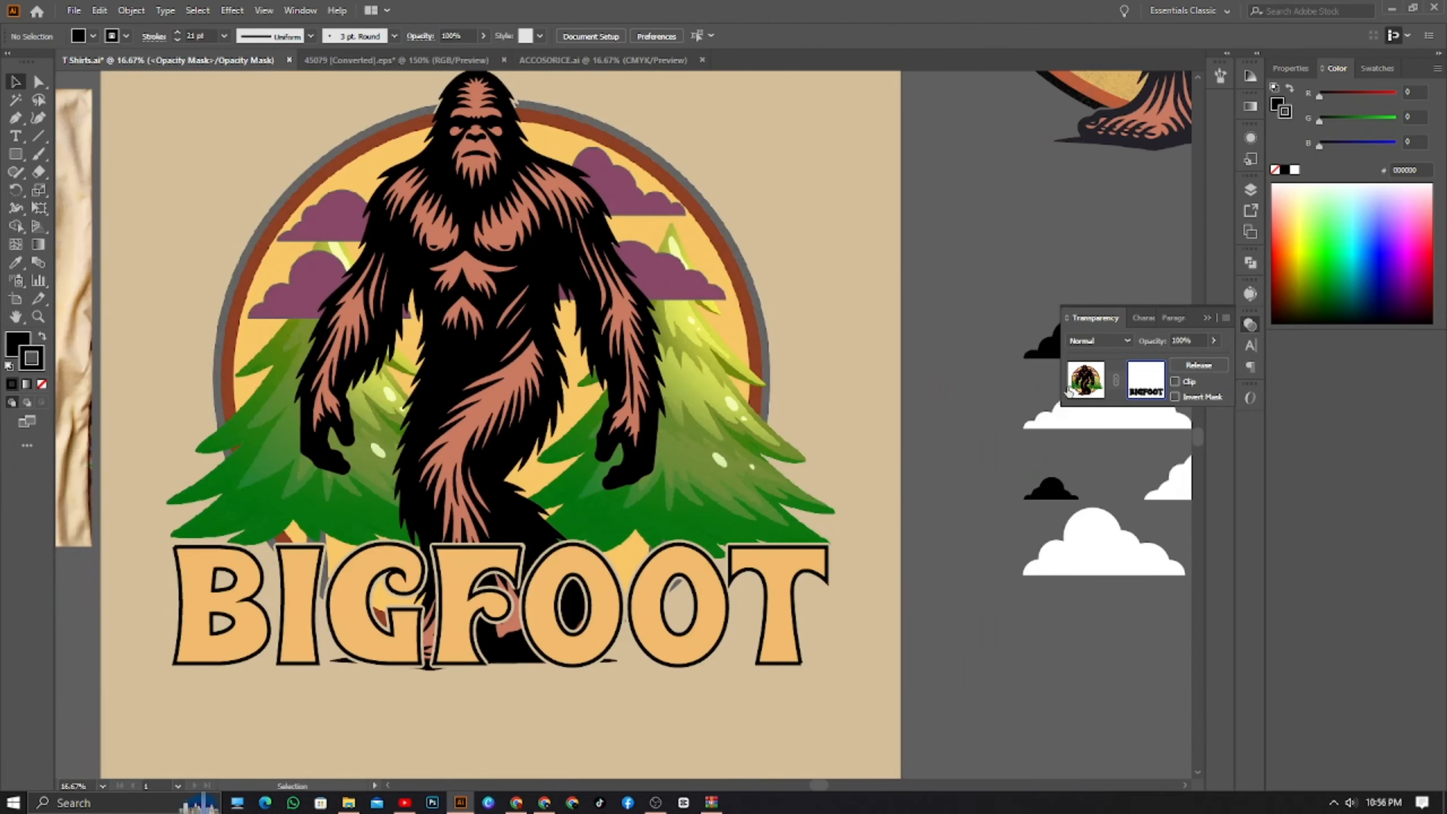
click(1087, 381)
click(935, 407)
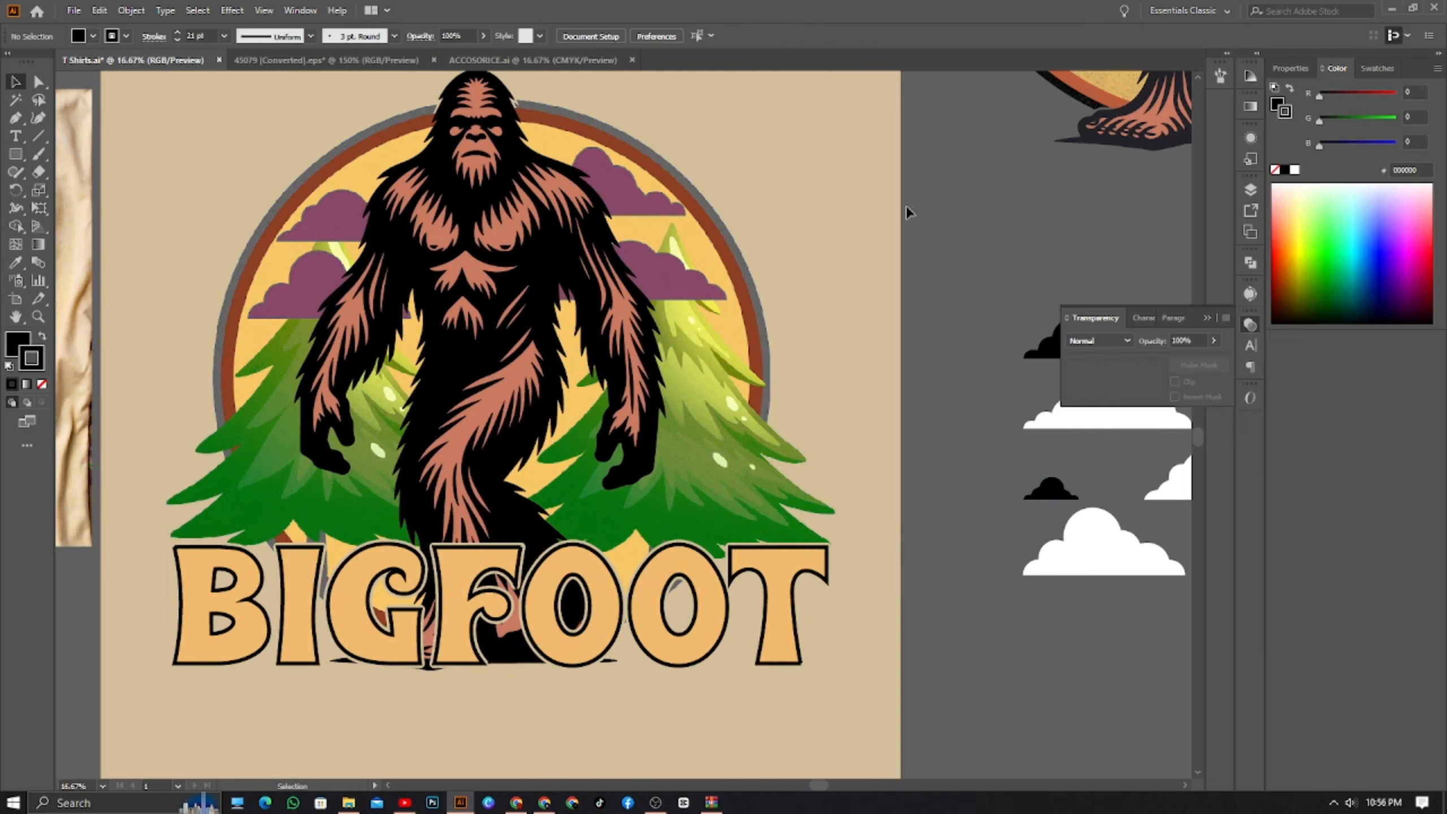
- Place a duplicate of the Bigfoot design directly above the artboard and clear the selection
click(423, 688)
scroll(474, 702, down, 2)
drag(492, 537, 521, 145)
scroll(573, 497, down, 2)
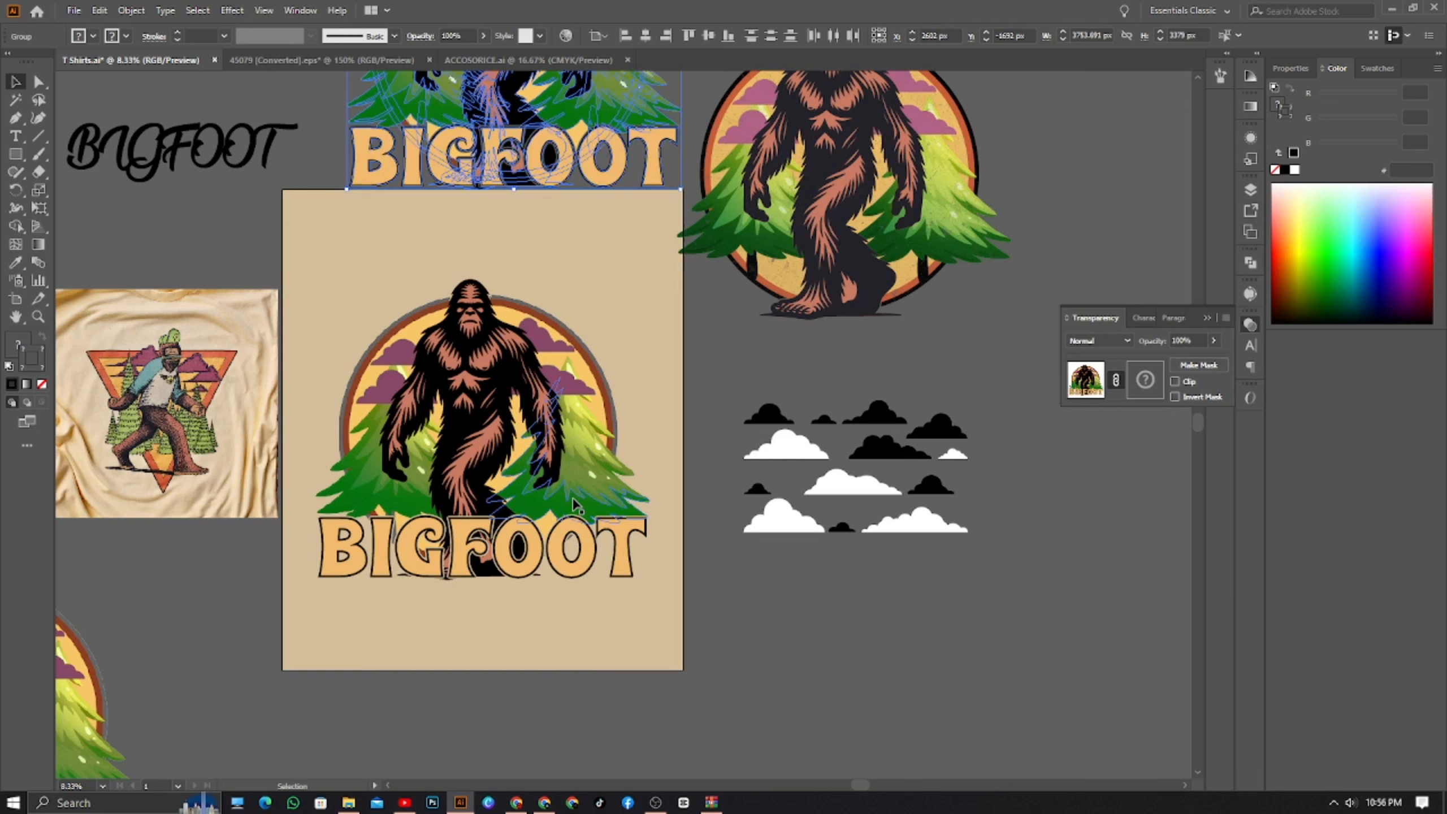
click(593, 680)
- Expand the appearance of the Bigfoot design on the artboard, including its fills and strokes, and clear the selection
click(509, 482)
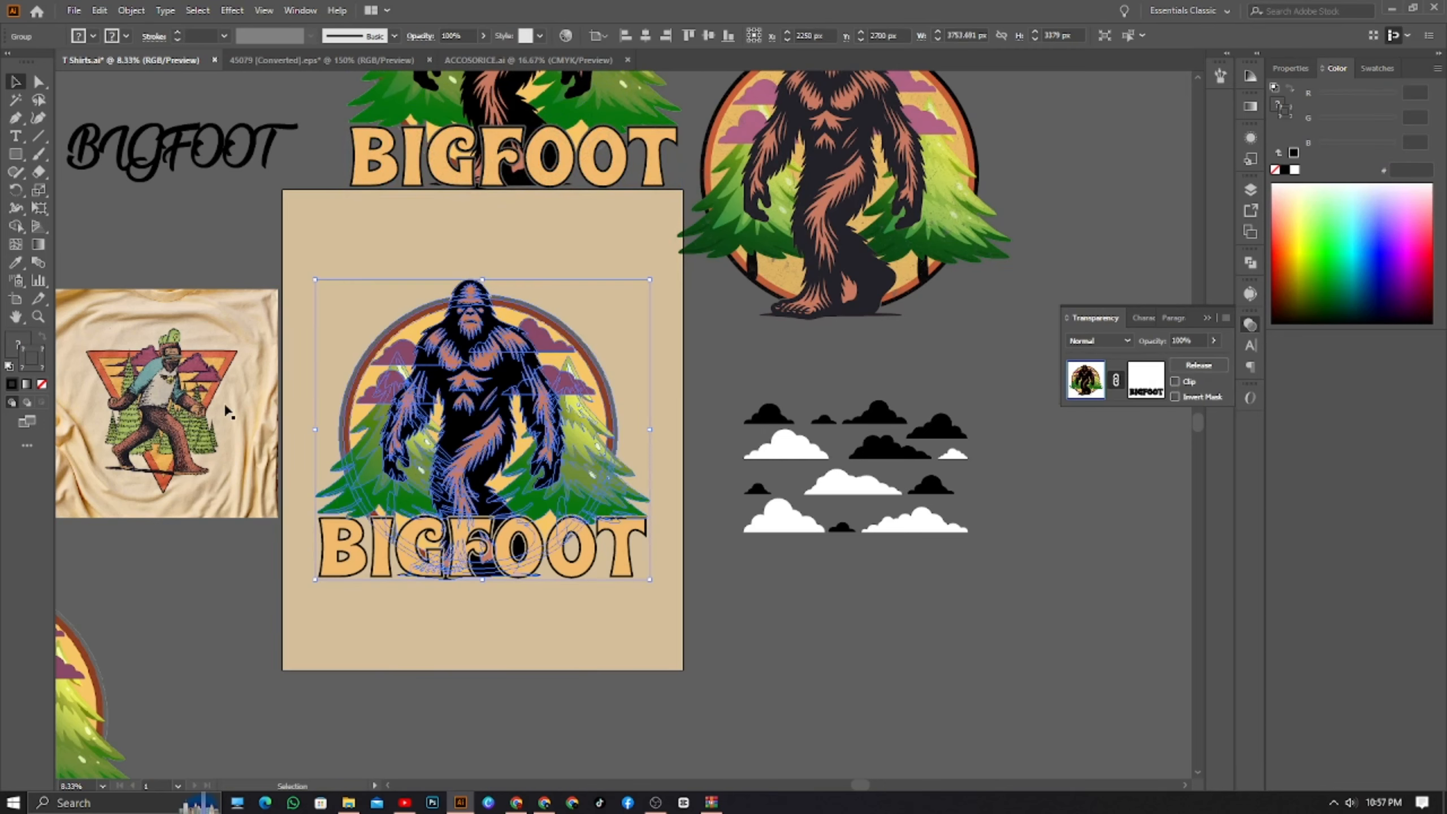
click(132, 11)
click(164, 209)
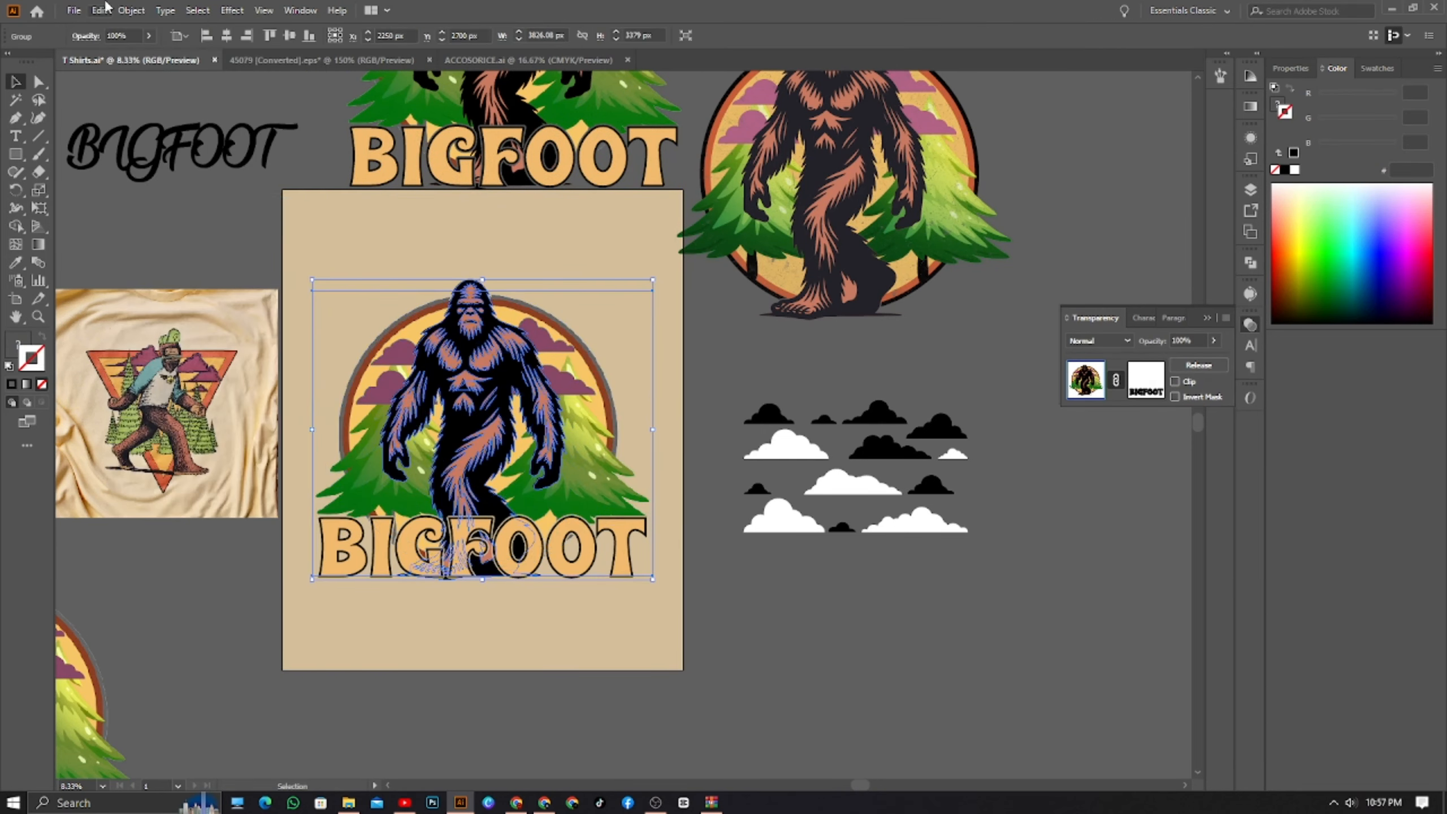
click(132, 10)
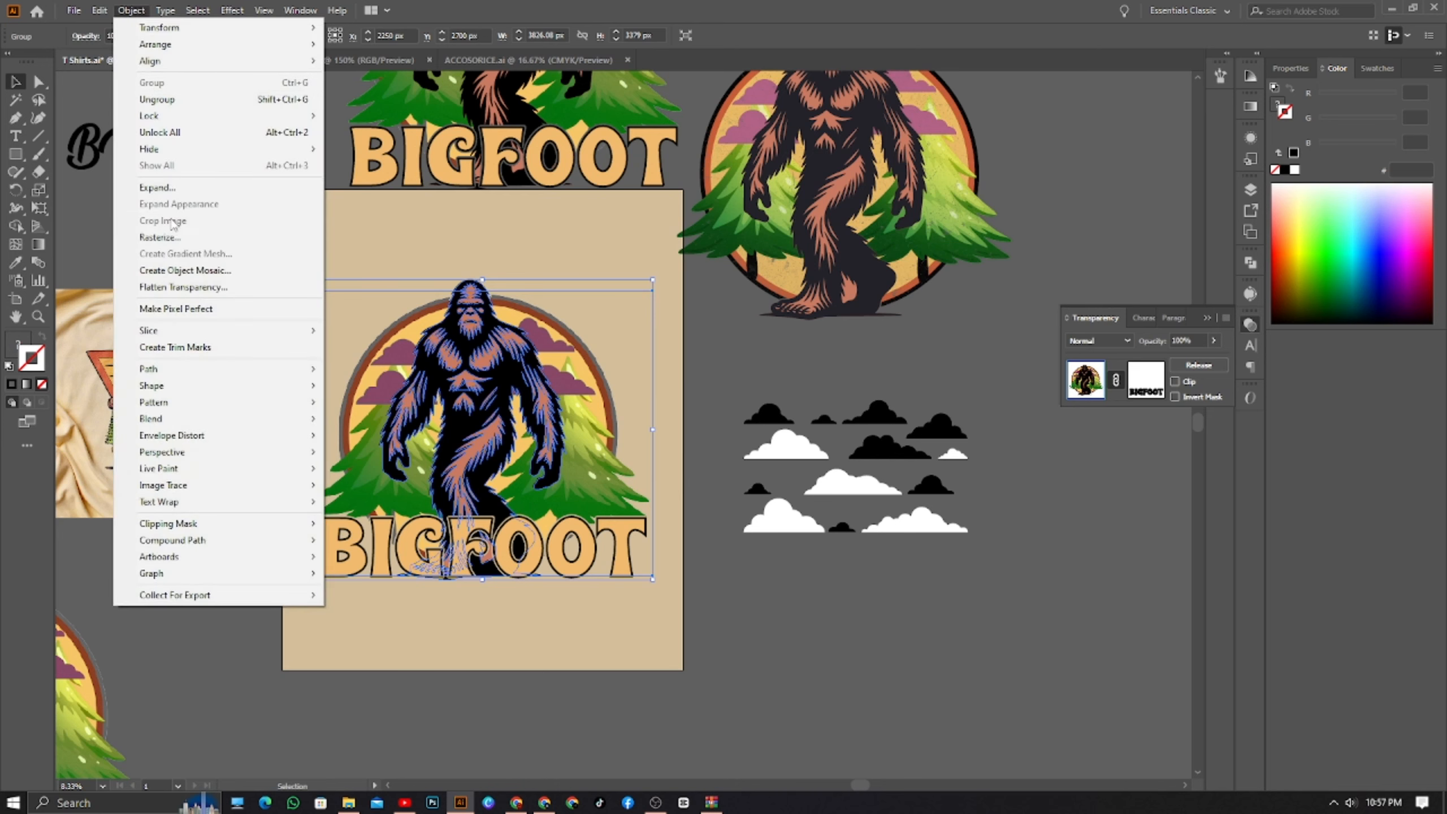
click(154, 190)
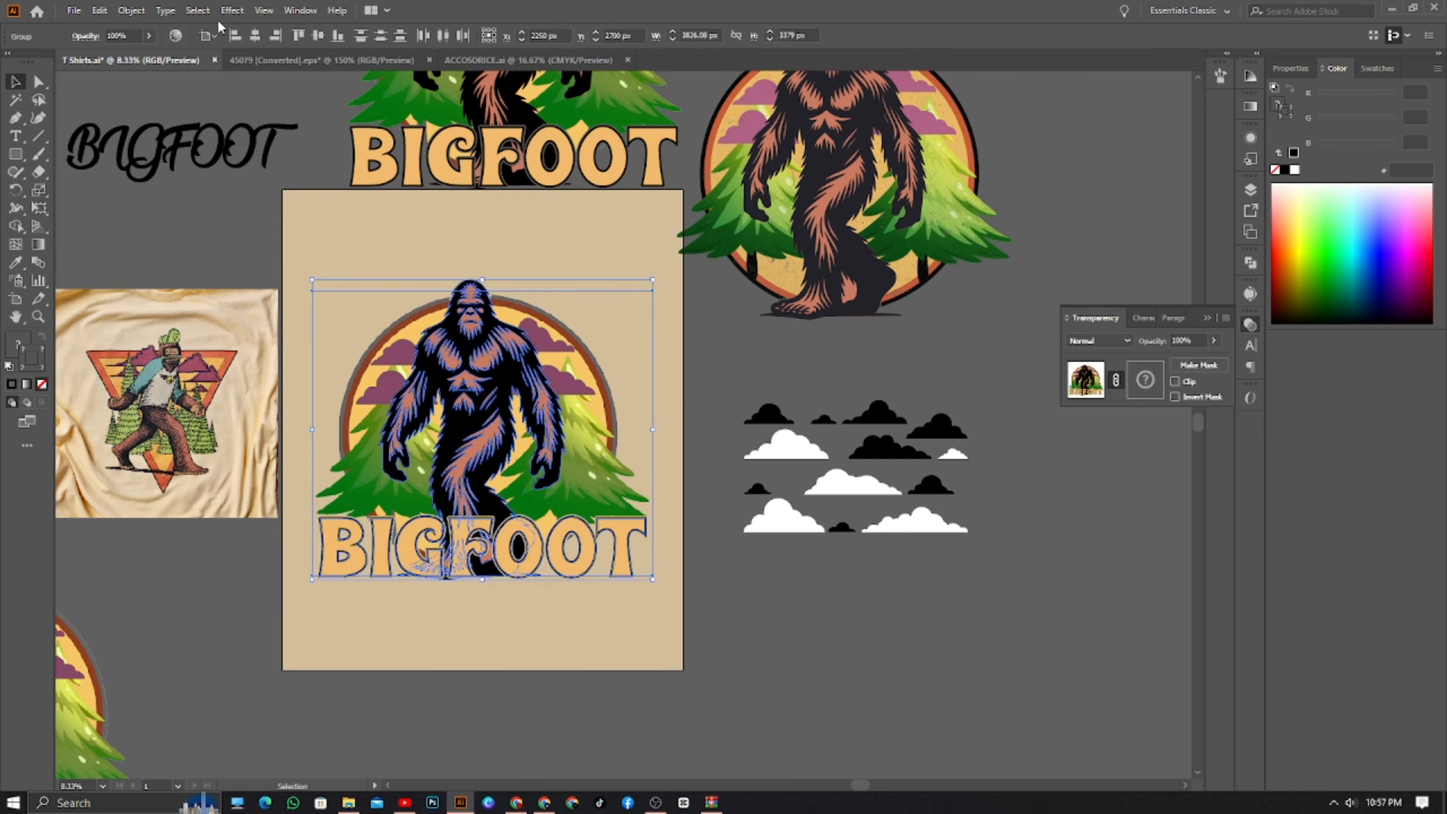
click(142, 11)
click(145, 190)
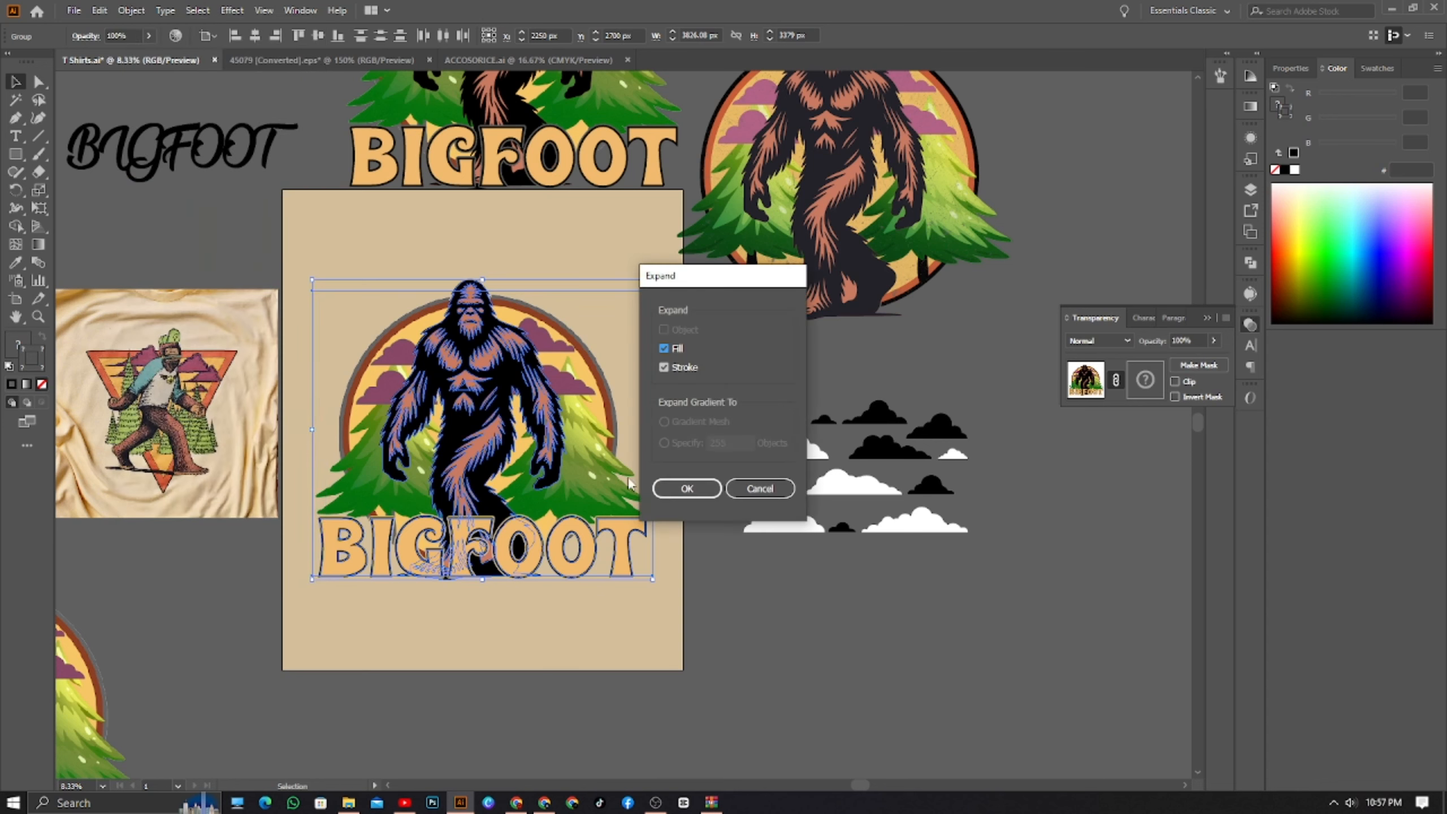
click(715, 492)
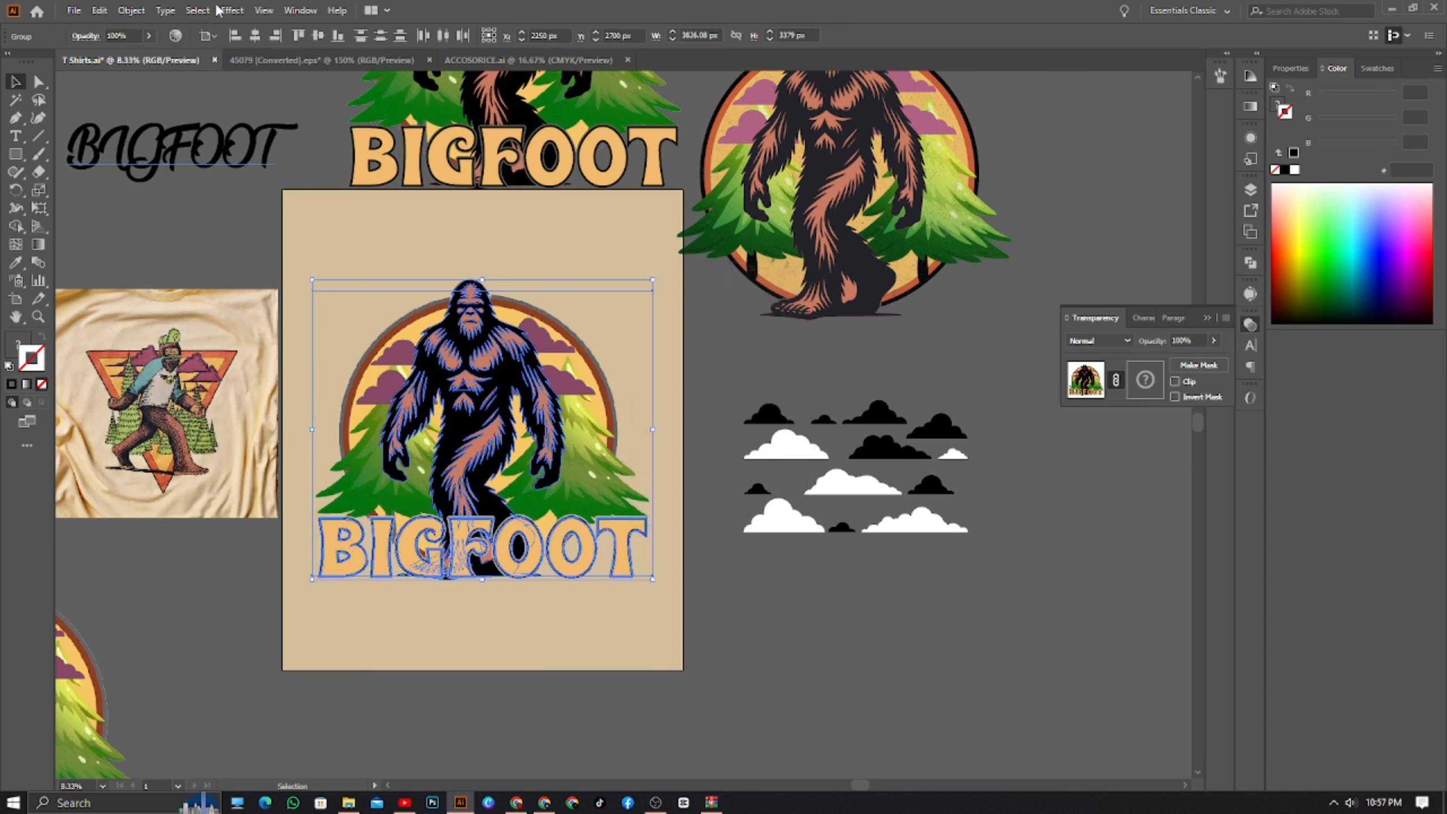
click(136, 14)
click(147, 190)
click(600, 665)
- Isolate the artwork group and select all the light-orange BIGFOOT letter faces with the Magic Wand
scroll(407, 555, up, 5)
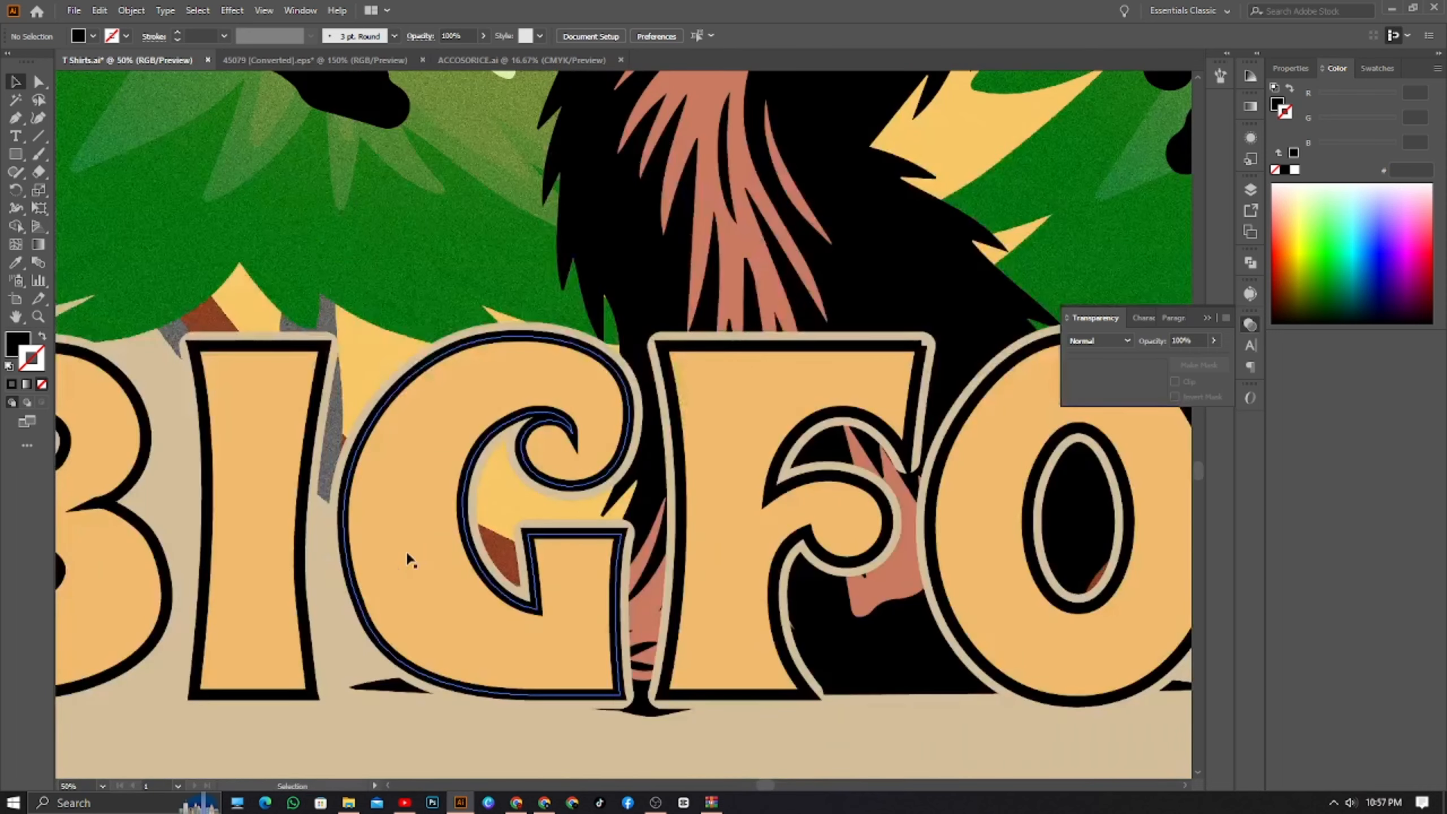
double_click(410, 551)
click(404, 519)
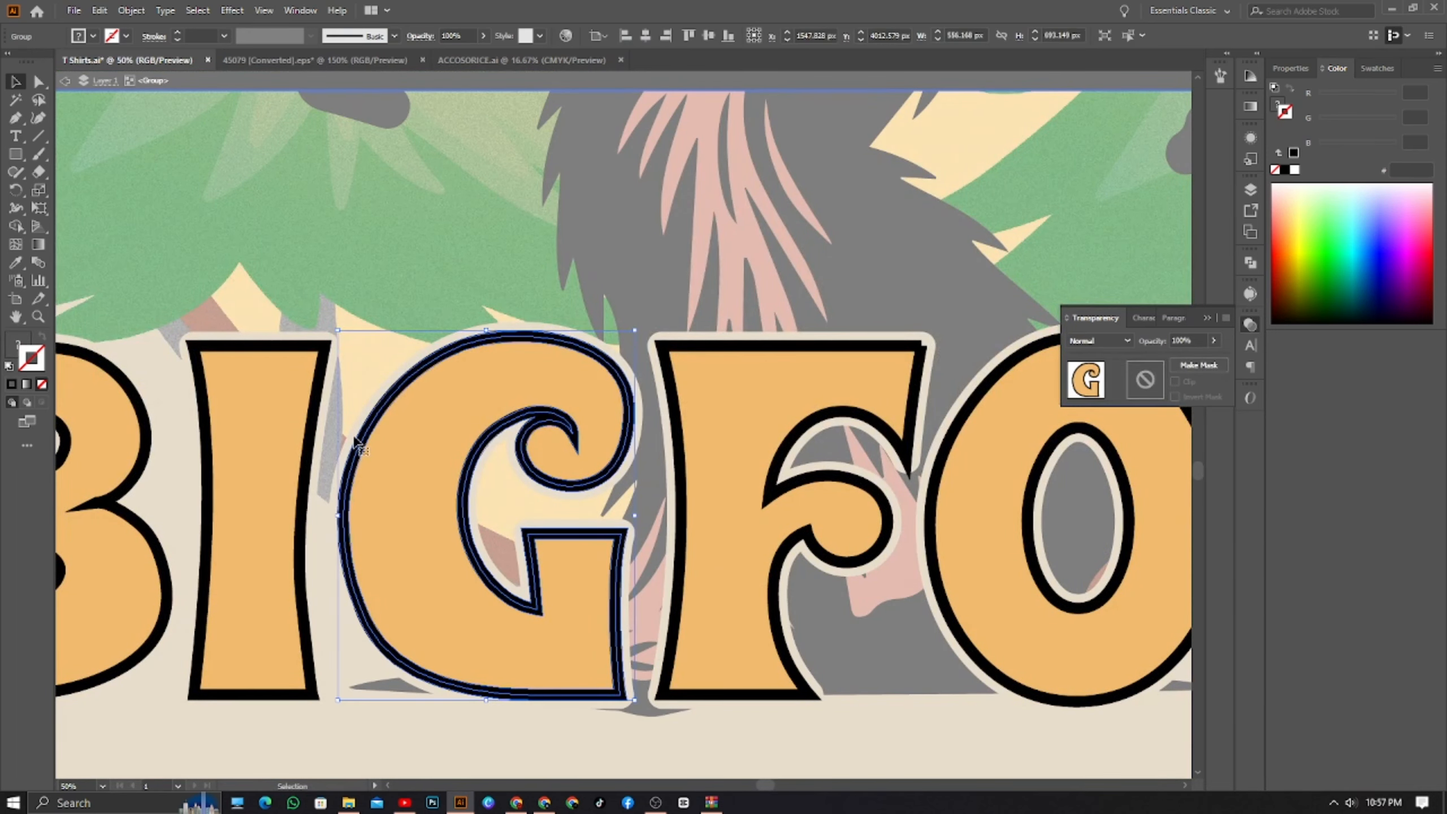
click(316, 259)
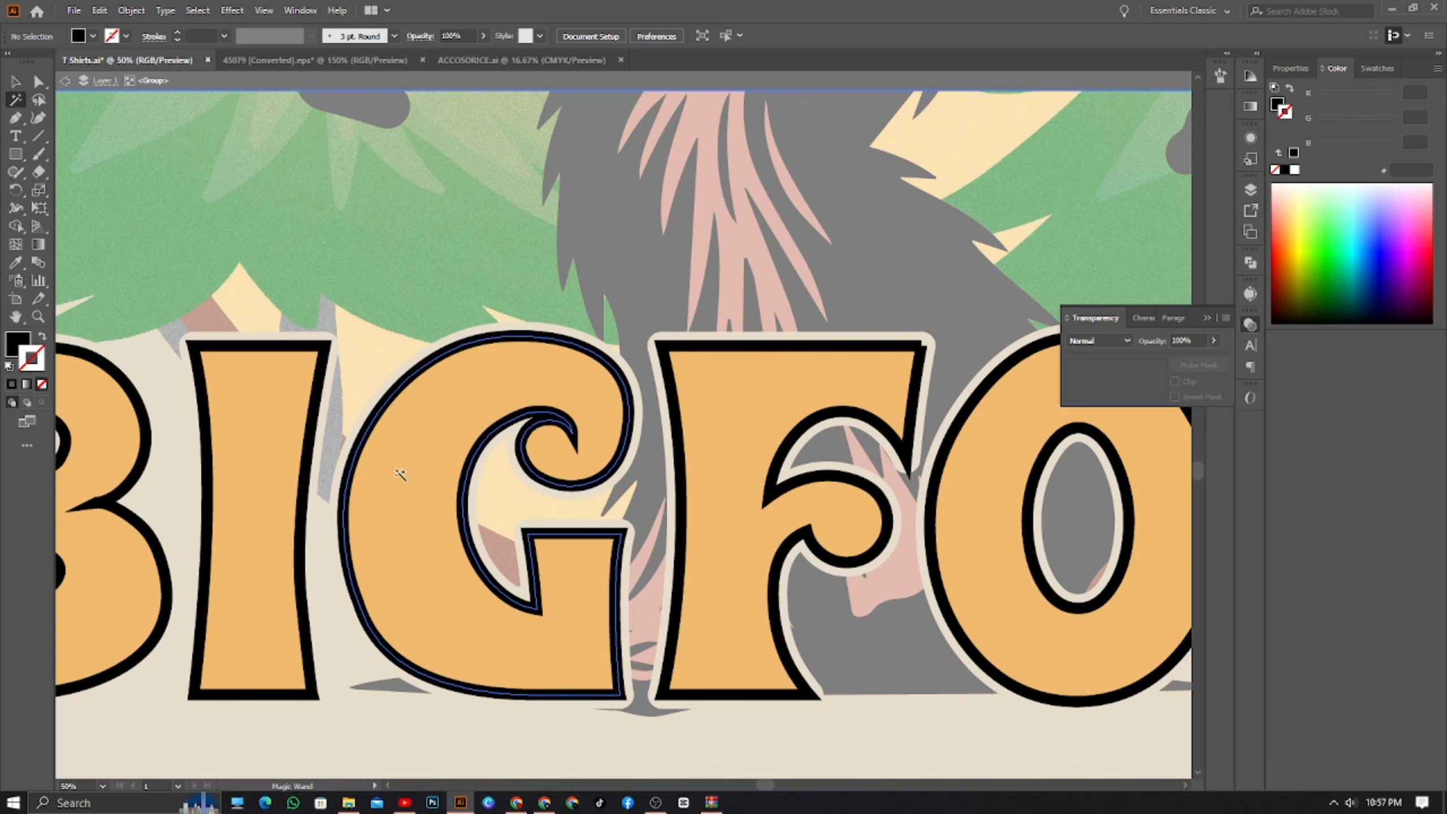
click(400, 475)
key(ctrl+0)
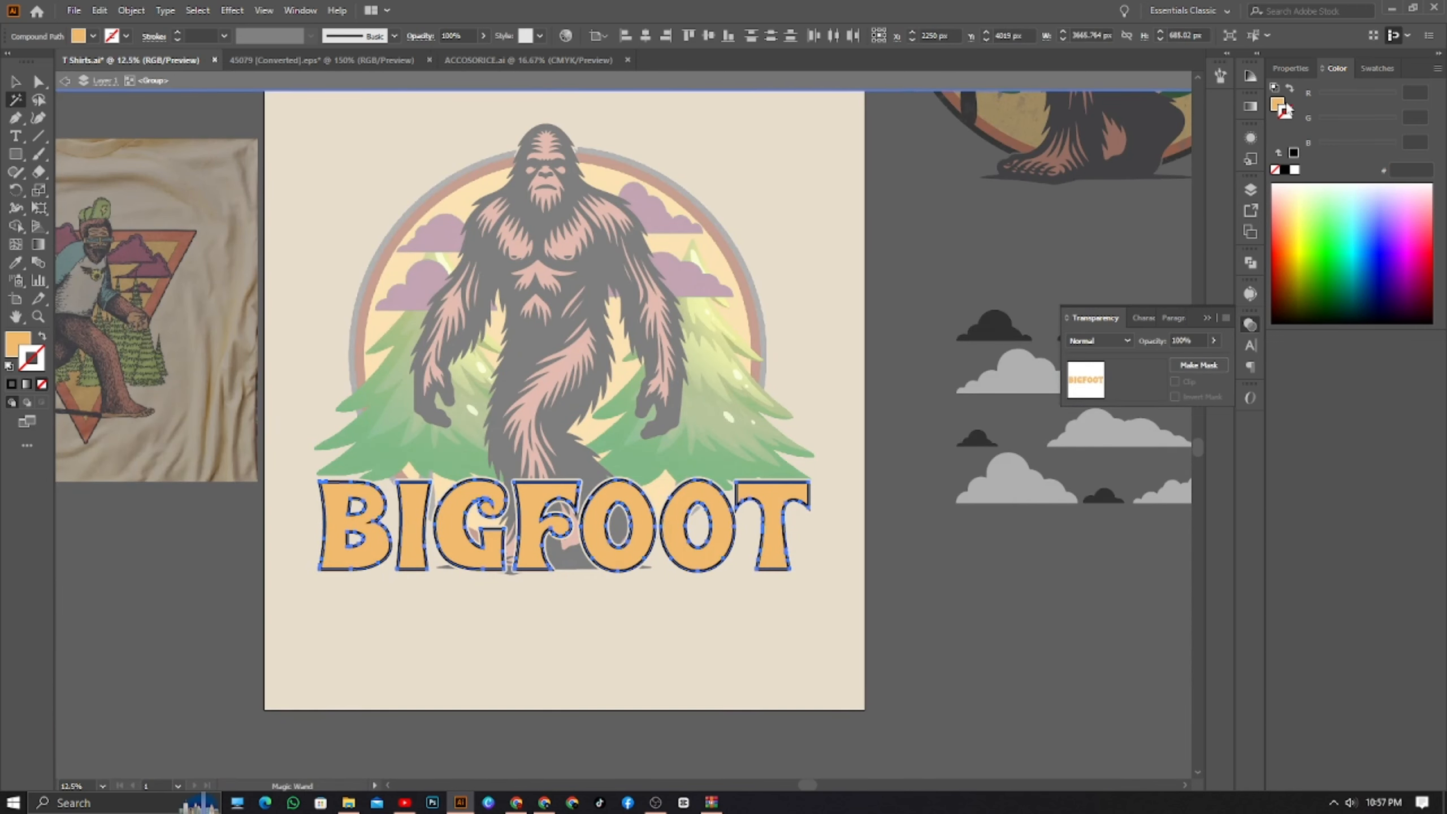
- Try a red stroke on the BIGFOOT letter faces and remove it again
click(1374, 68)
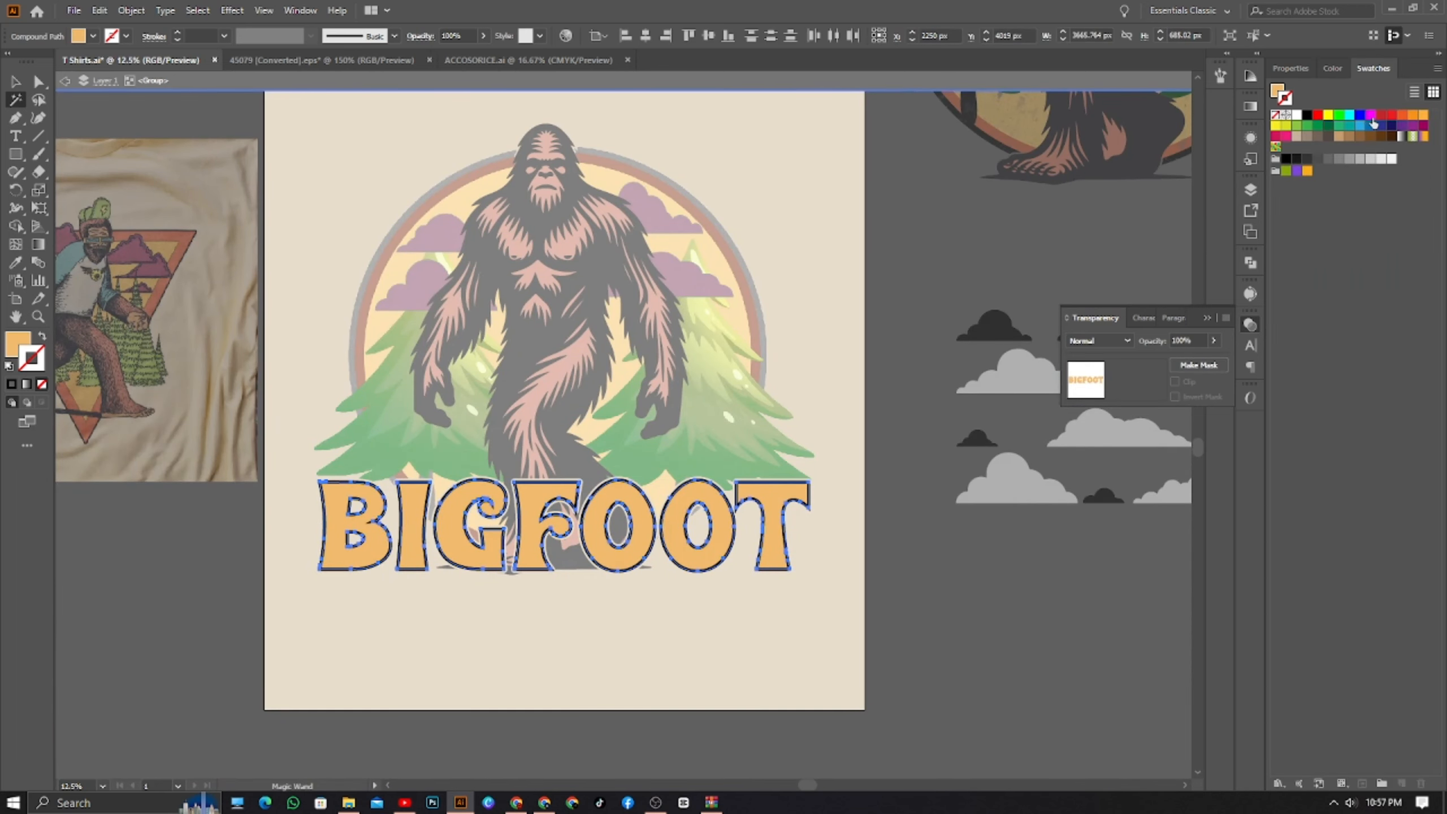
click(1392, 117)
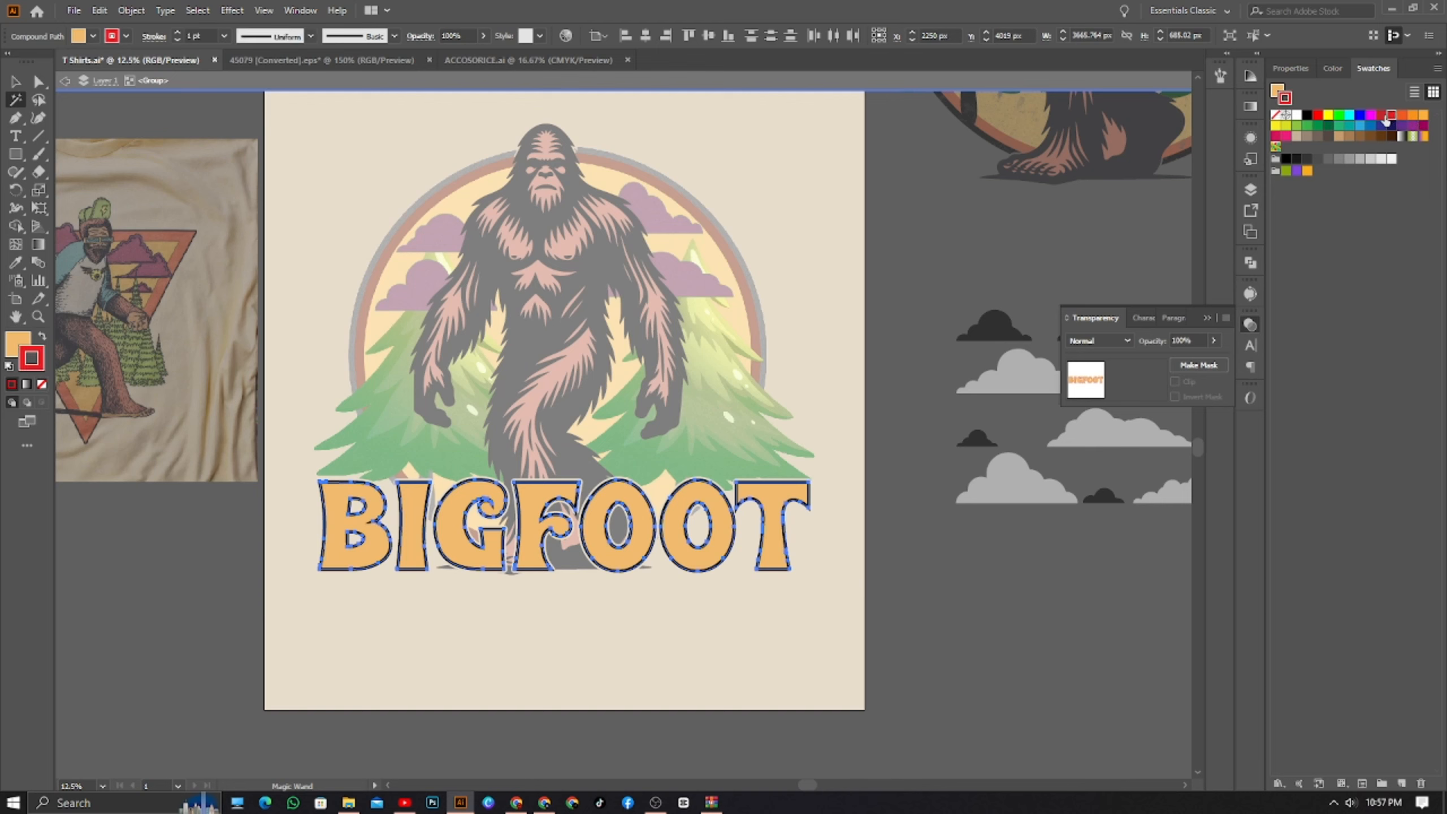
click(42, 384)
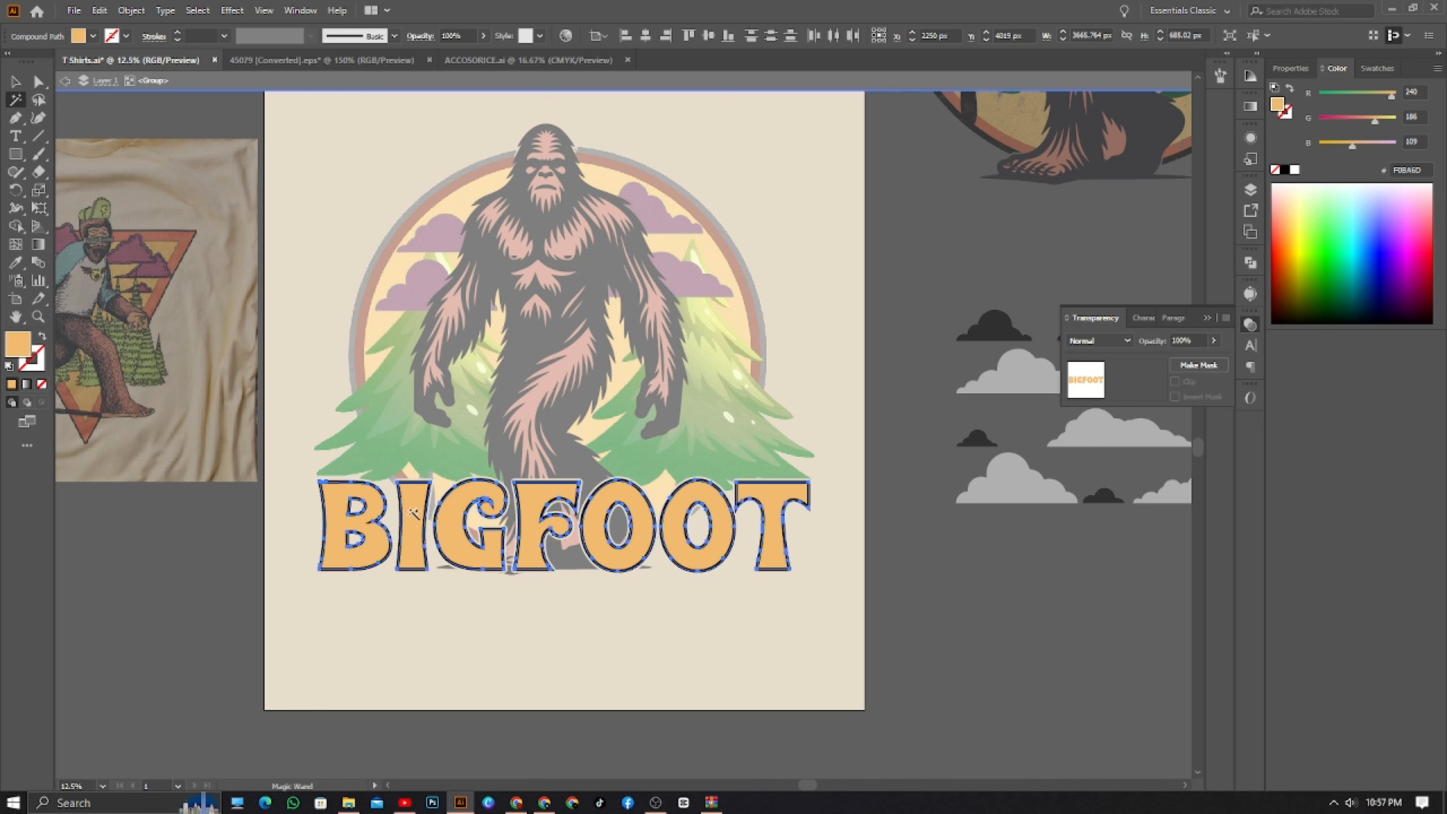
- Try cyan and orange swatches as the fill of the BIGFOOT letter faces
click(1377, 68)
click(1329, 116)
click(1352, 117)
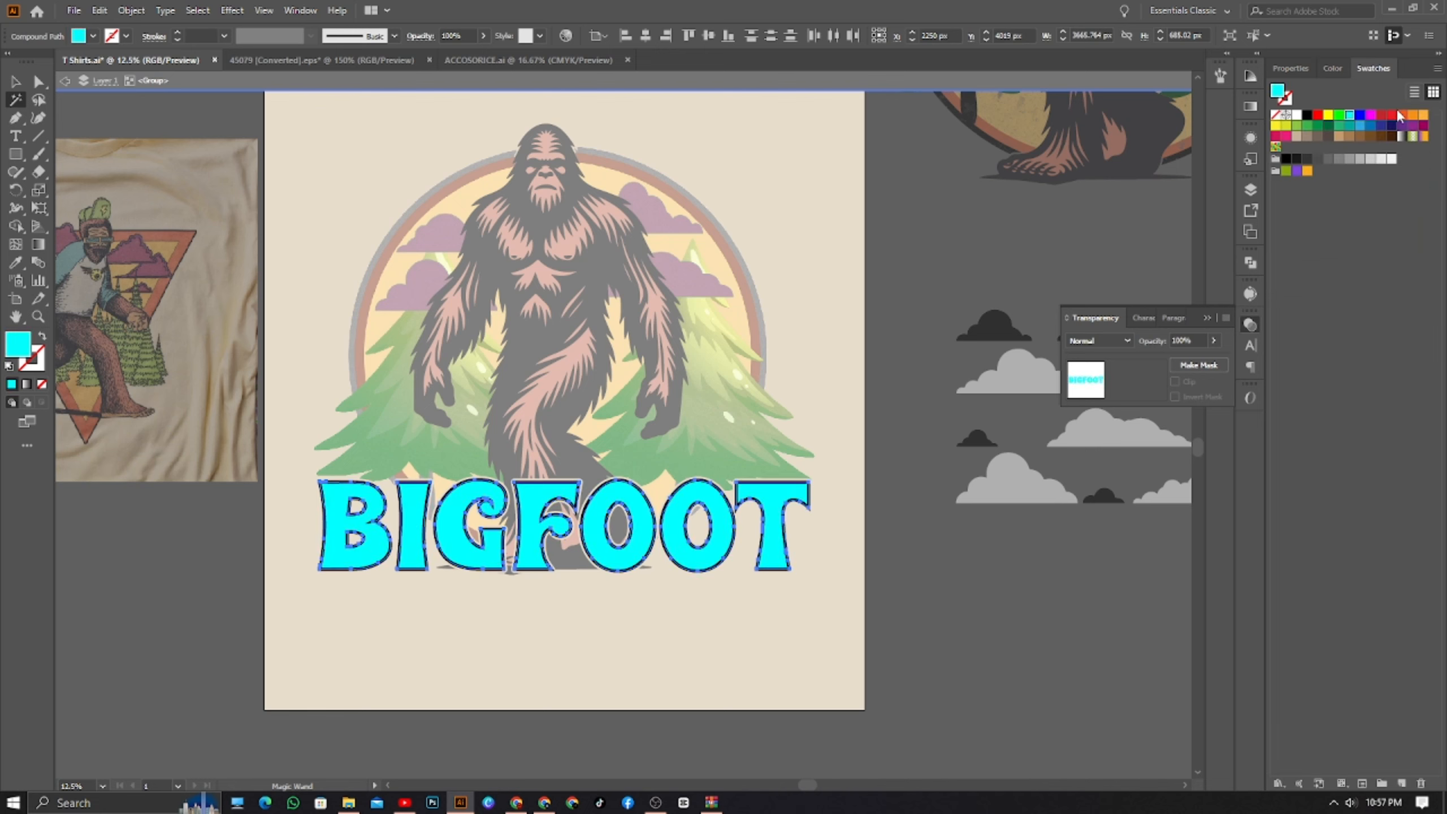
click(1424, 116)
click(1413, 116)
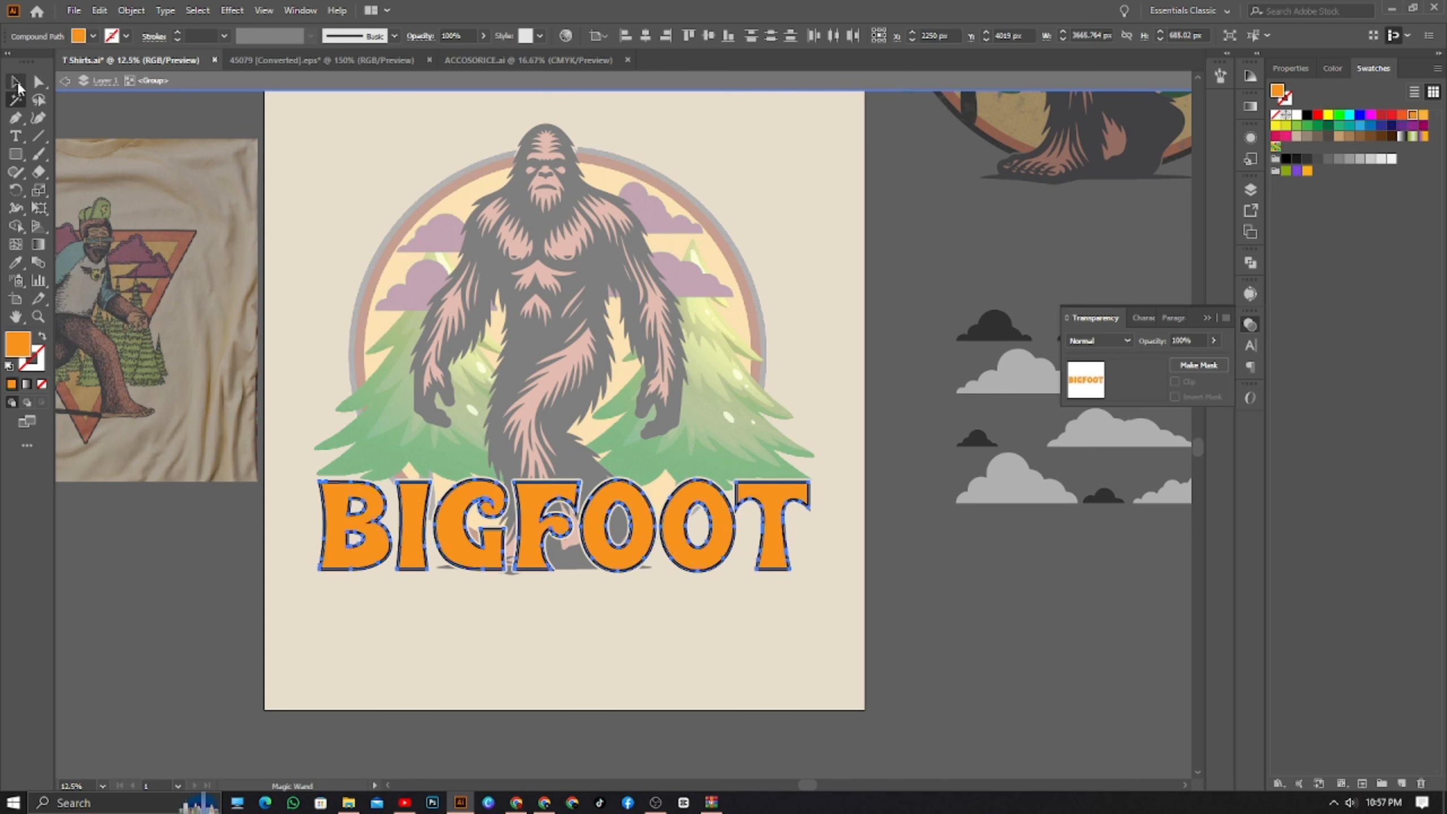
- Fill the BIGFOOT letter faces with the tan sampled from the forehead of the figure on the reference shirt, and leave group isolation
key(i)
click(179, 253)
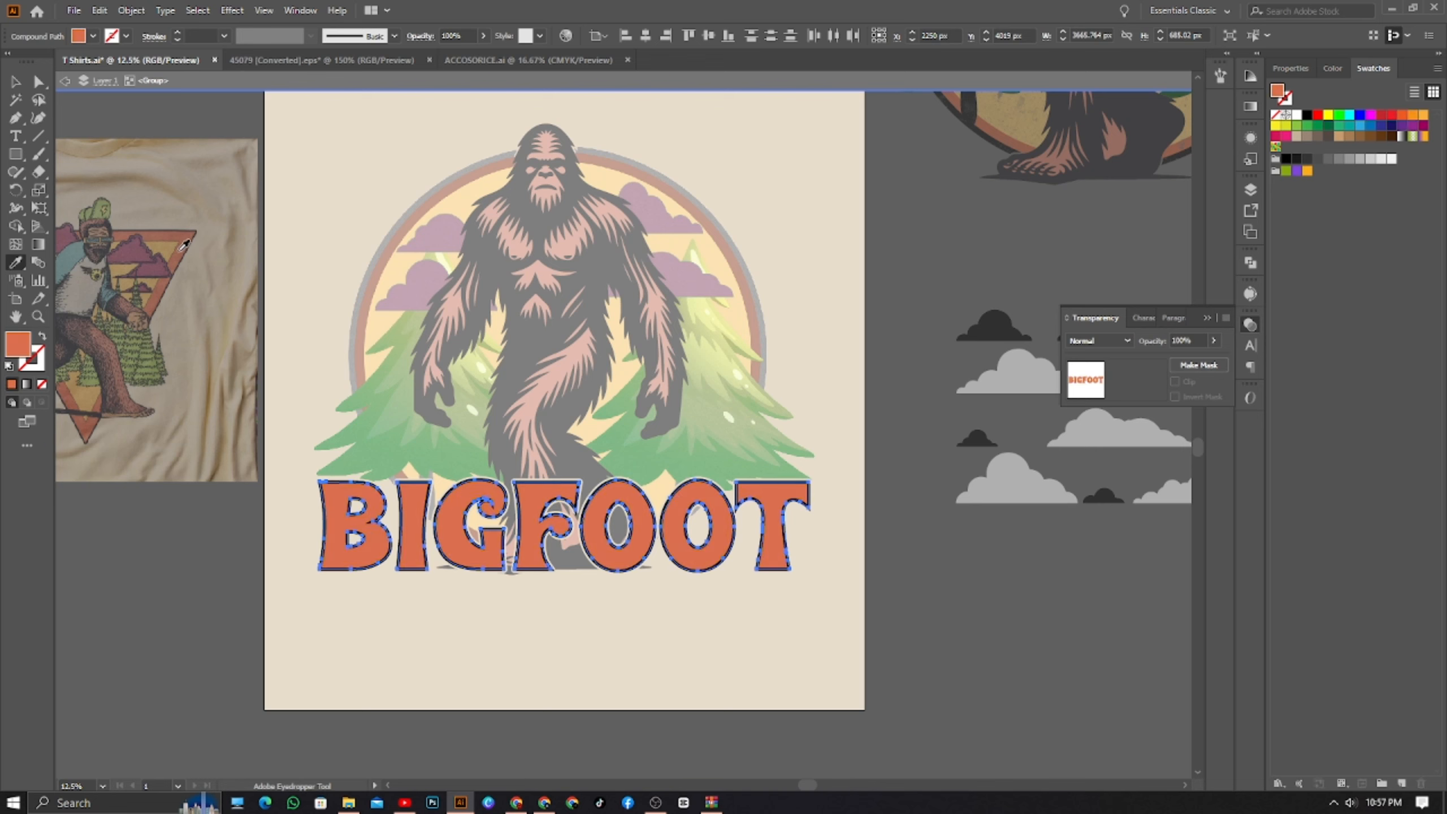
click(183, 254)
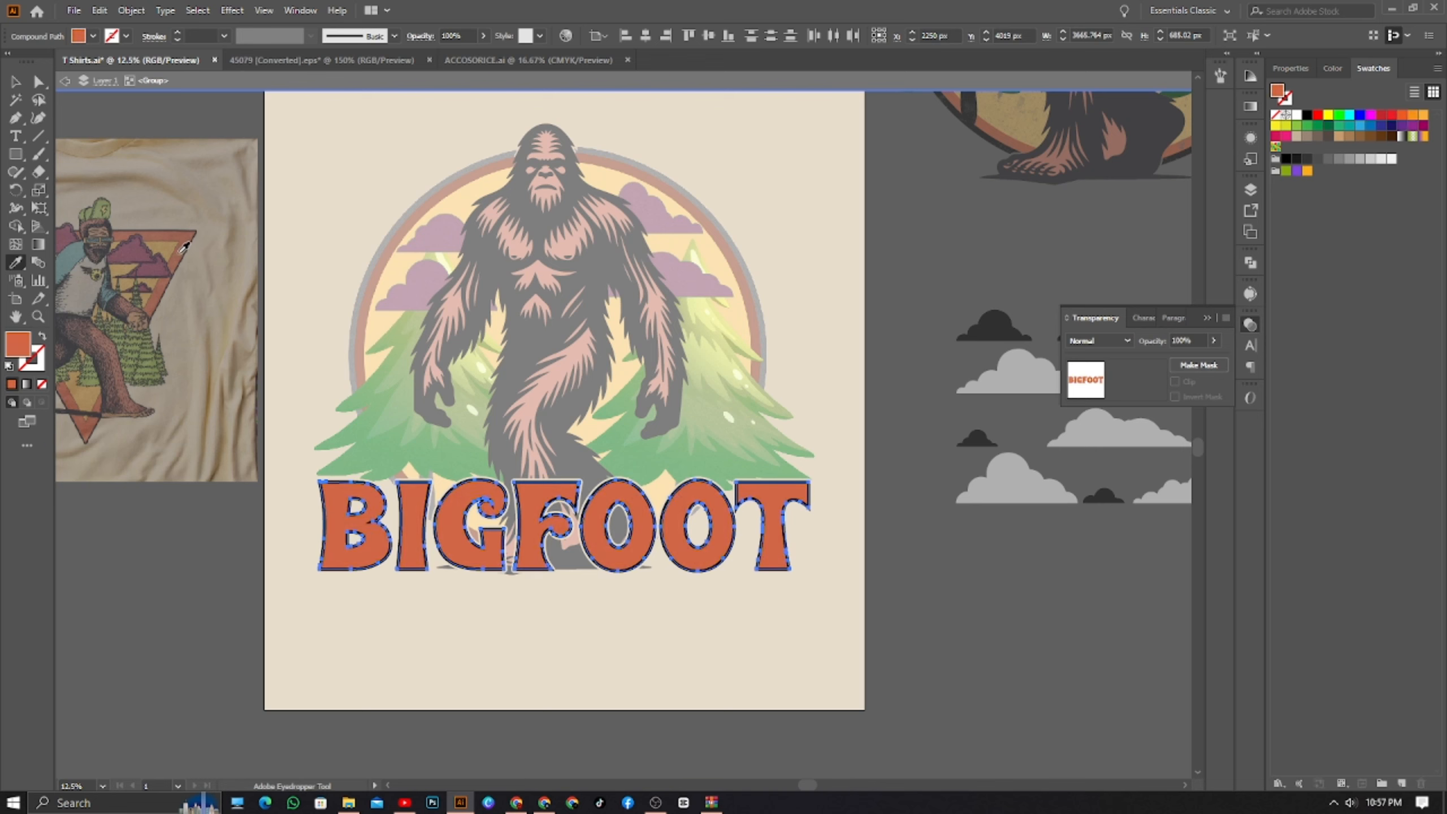
click(102, 230)
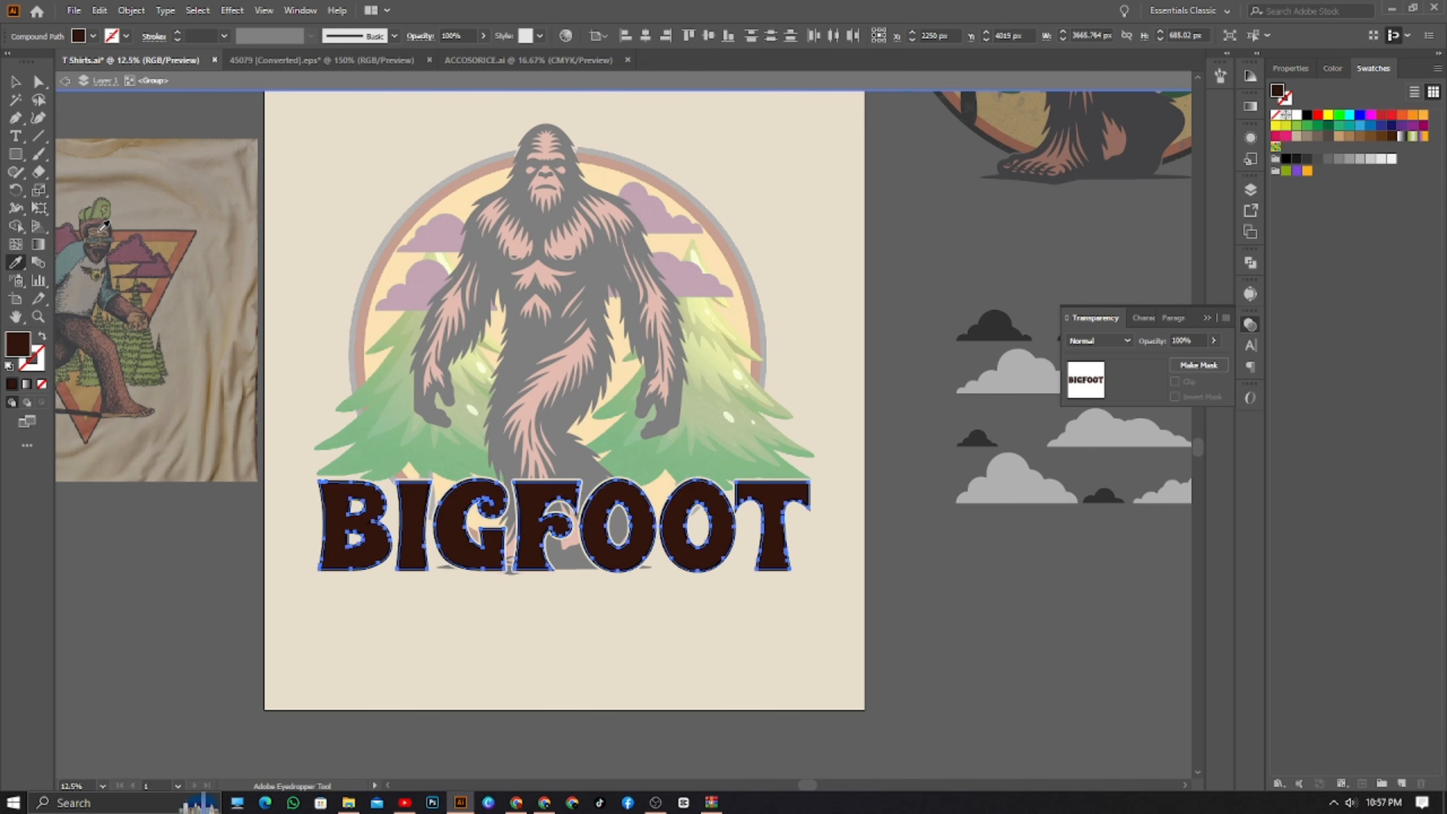
scroll(102, 229, up, 10)
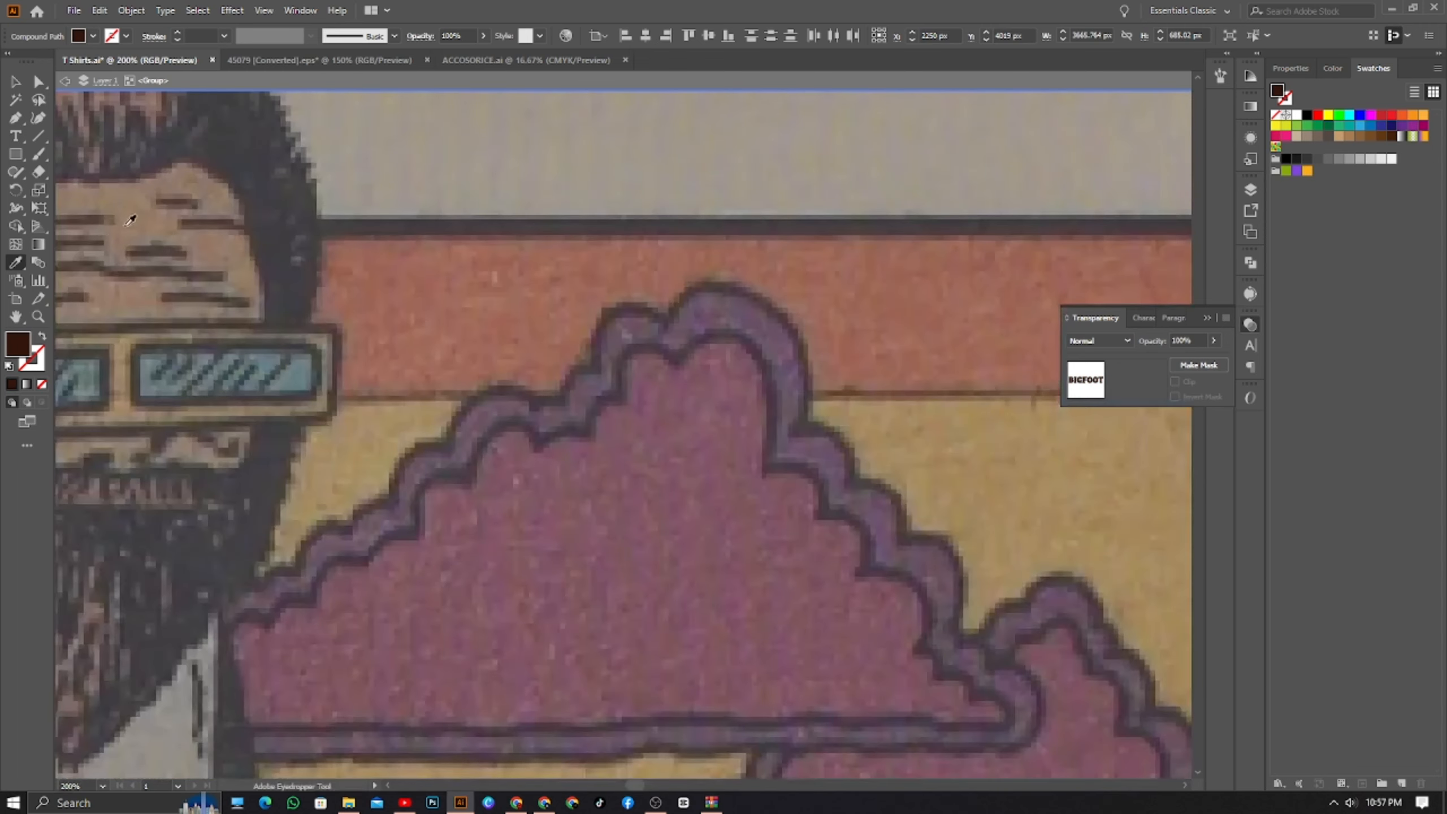
click(131, 220)
scroll(550, 205, down, 15)
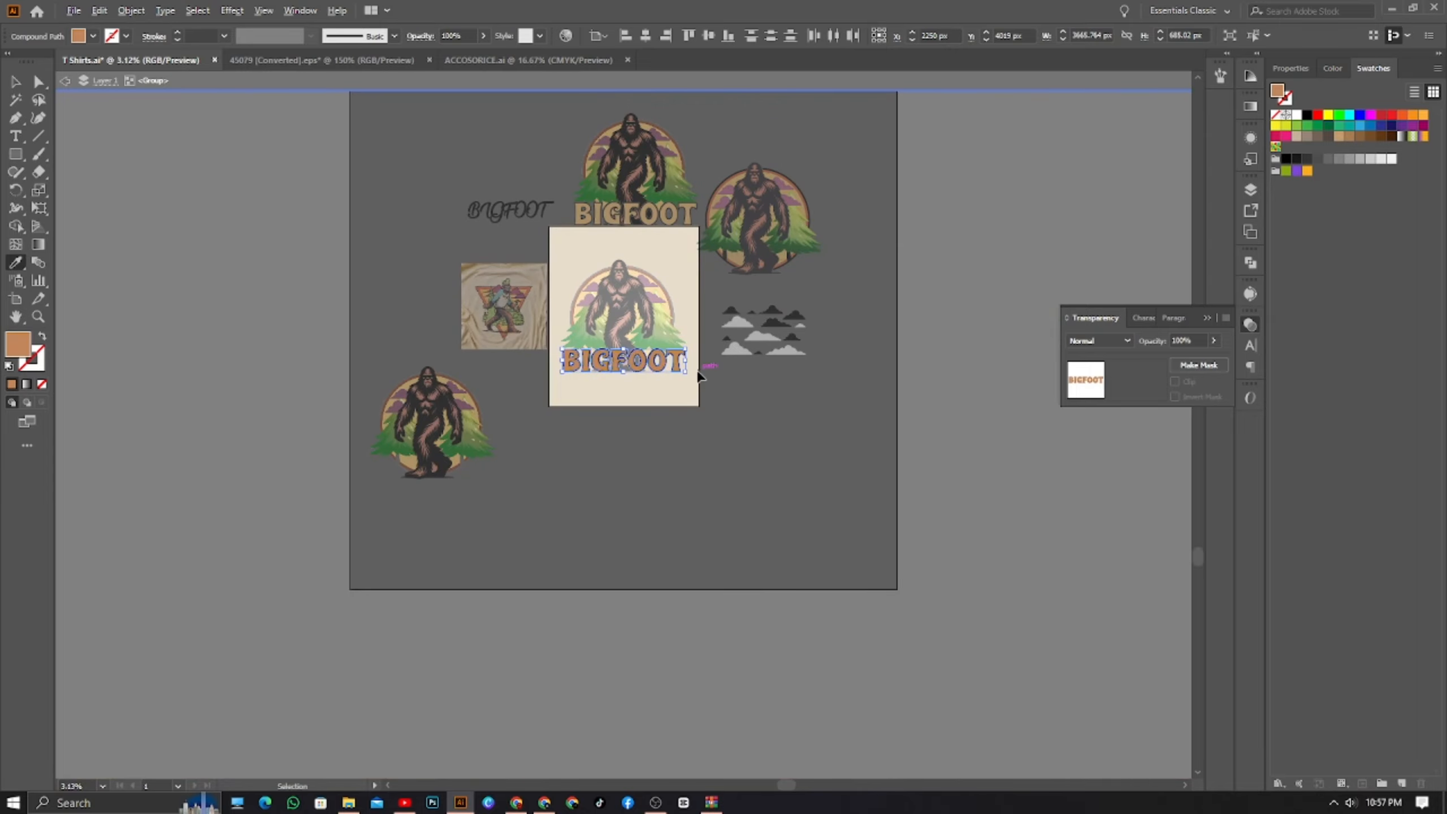
scroll(639, 264, up, 5)
click(16, 81)
double_click(255, 183)
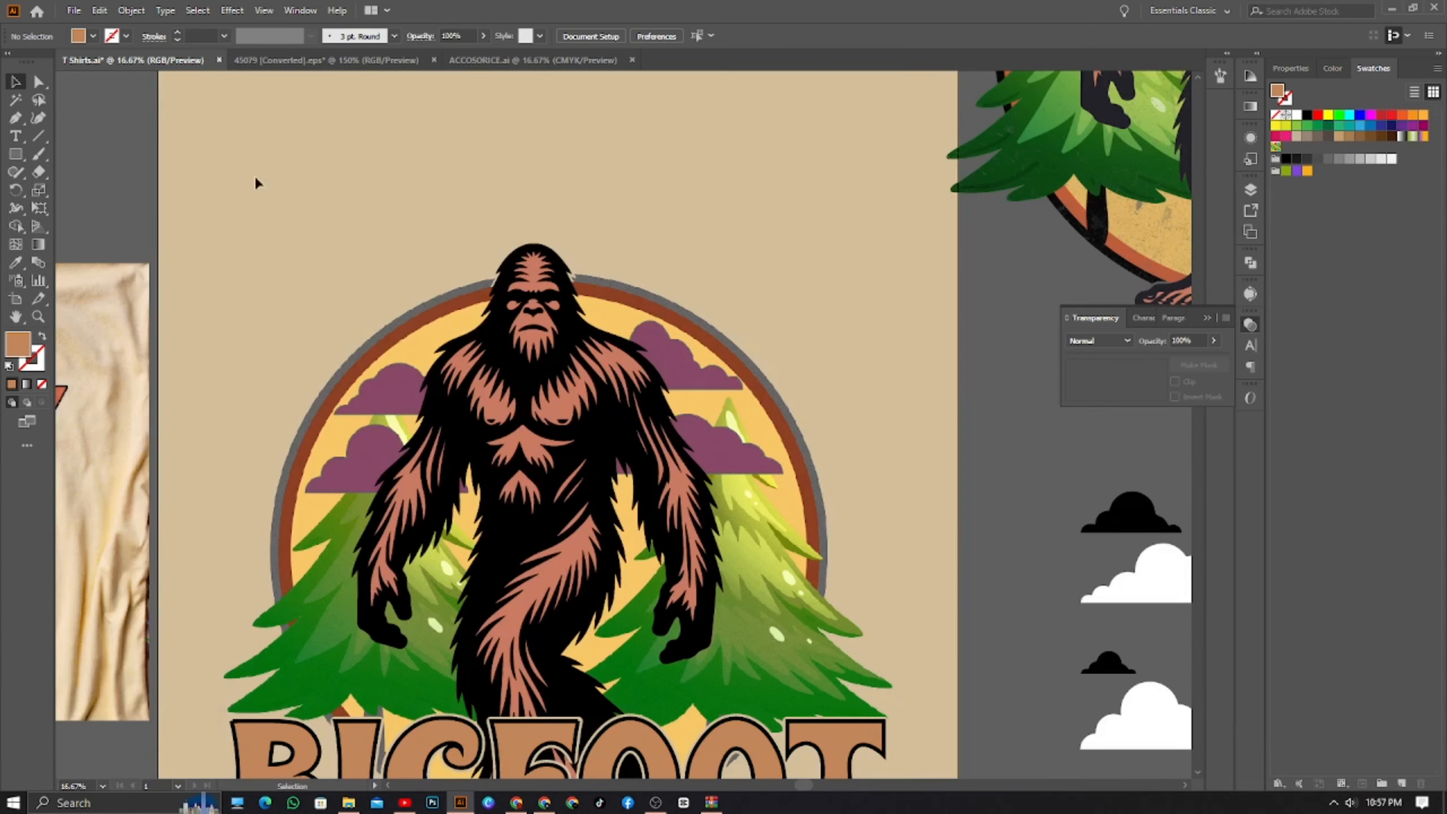
scroll(661, 405, down, 1)
scroll(912, 690, down, 2)
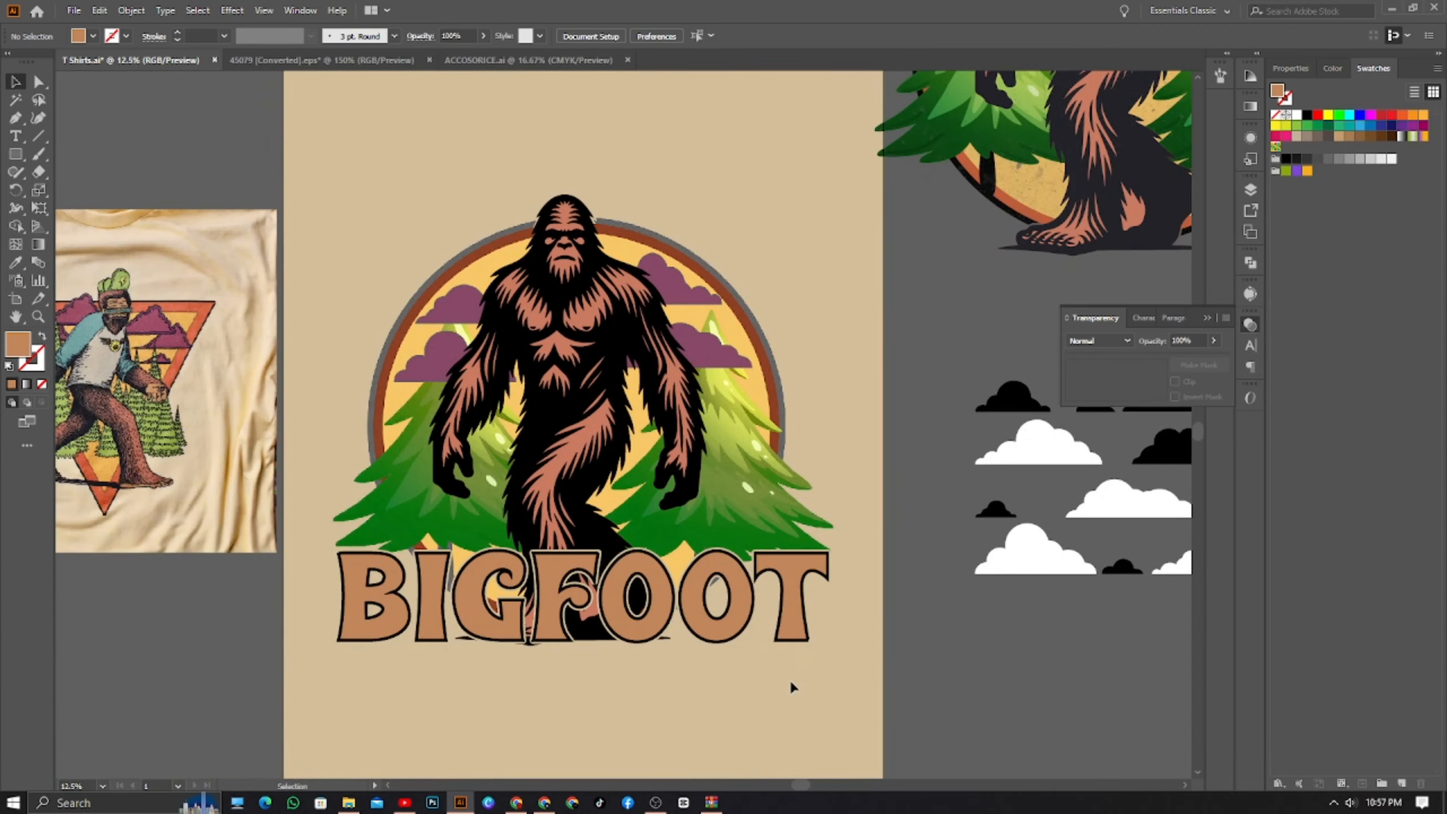
- Isolate the artwork group and select all of Bigfoot's salmon-coloured fur highlights with the Magic Wand
double_click(581, 425)
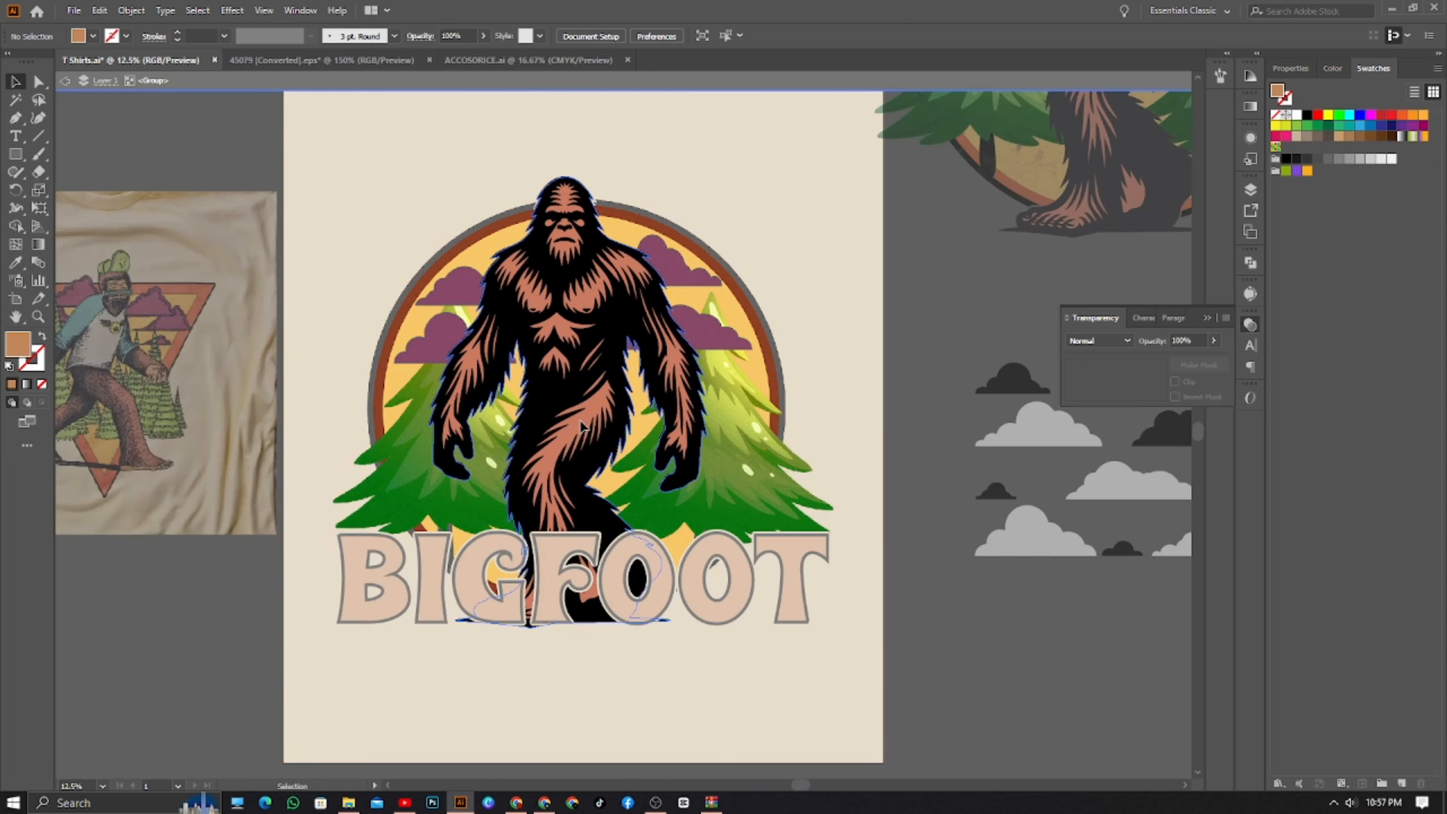
click(581, 425)
click(16, 99)
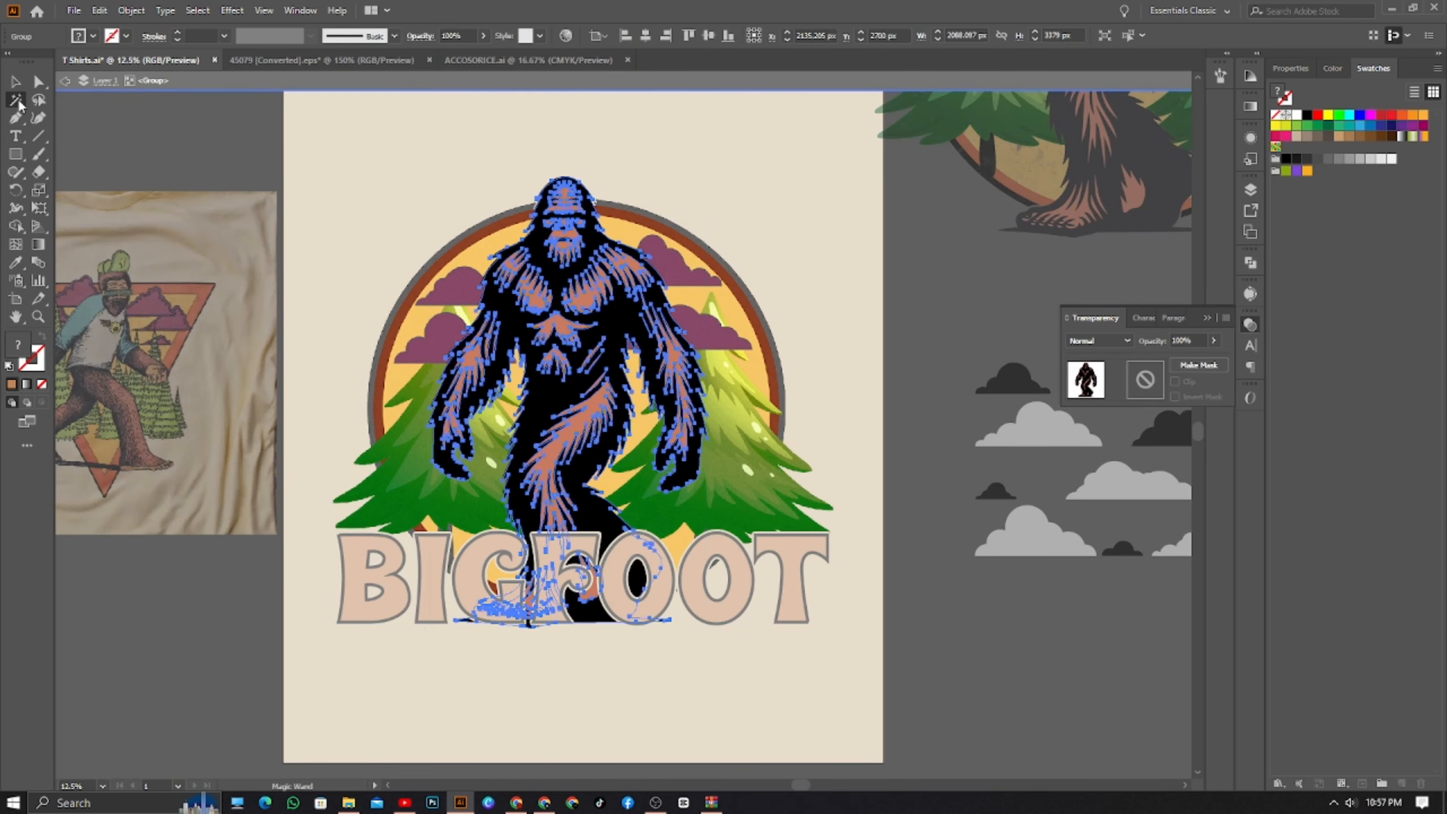
scroll(569, 434, up, 4)
click(578, 447)
scroll(579, 448, down, 4)
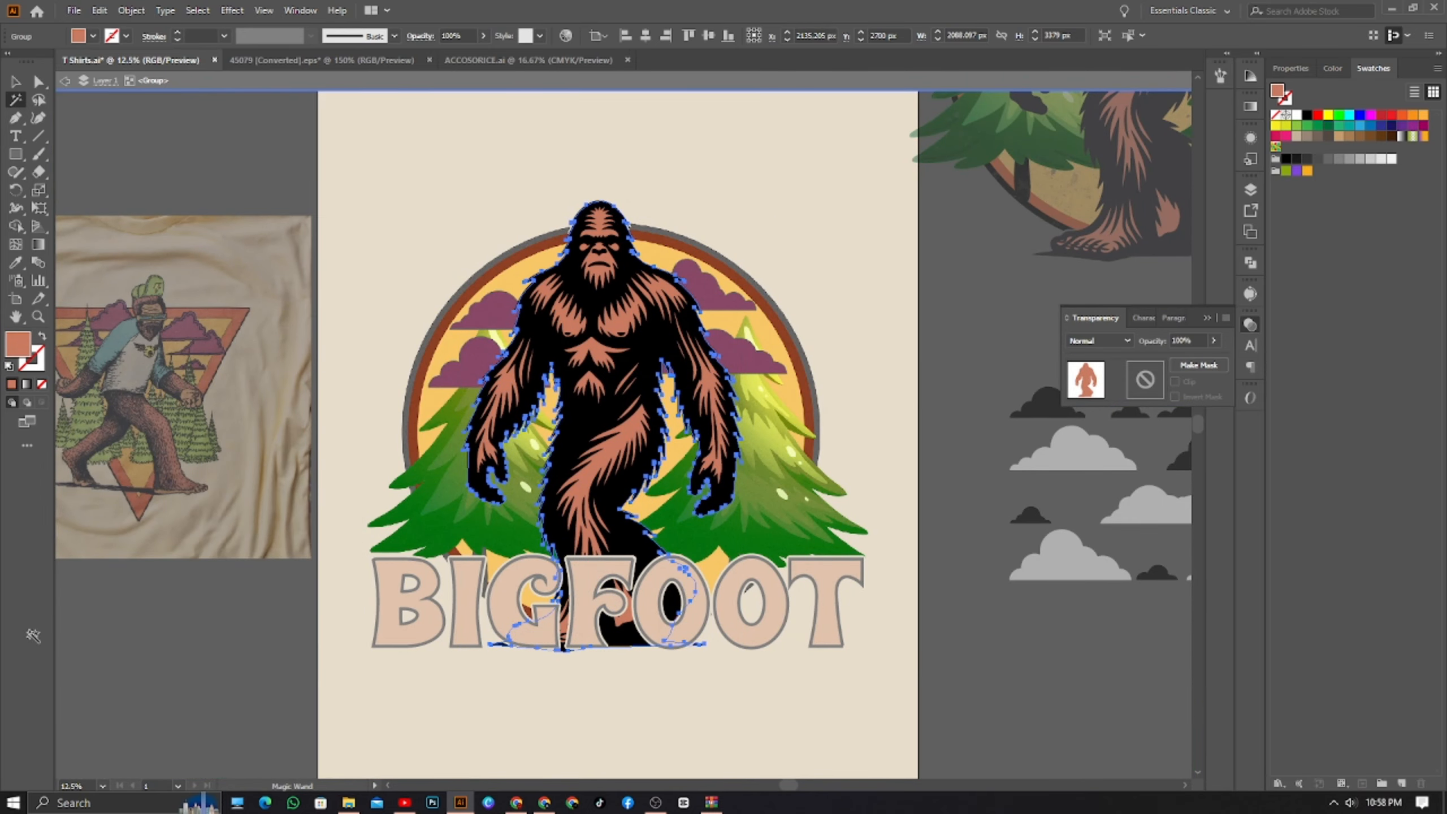
- Recolour Bigfoot's fur highlights with a bright orange sampled from the artwork around the letter G, and leave group isolation
click(16, 263)
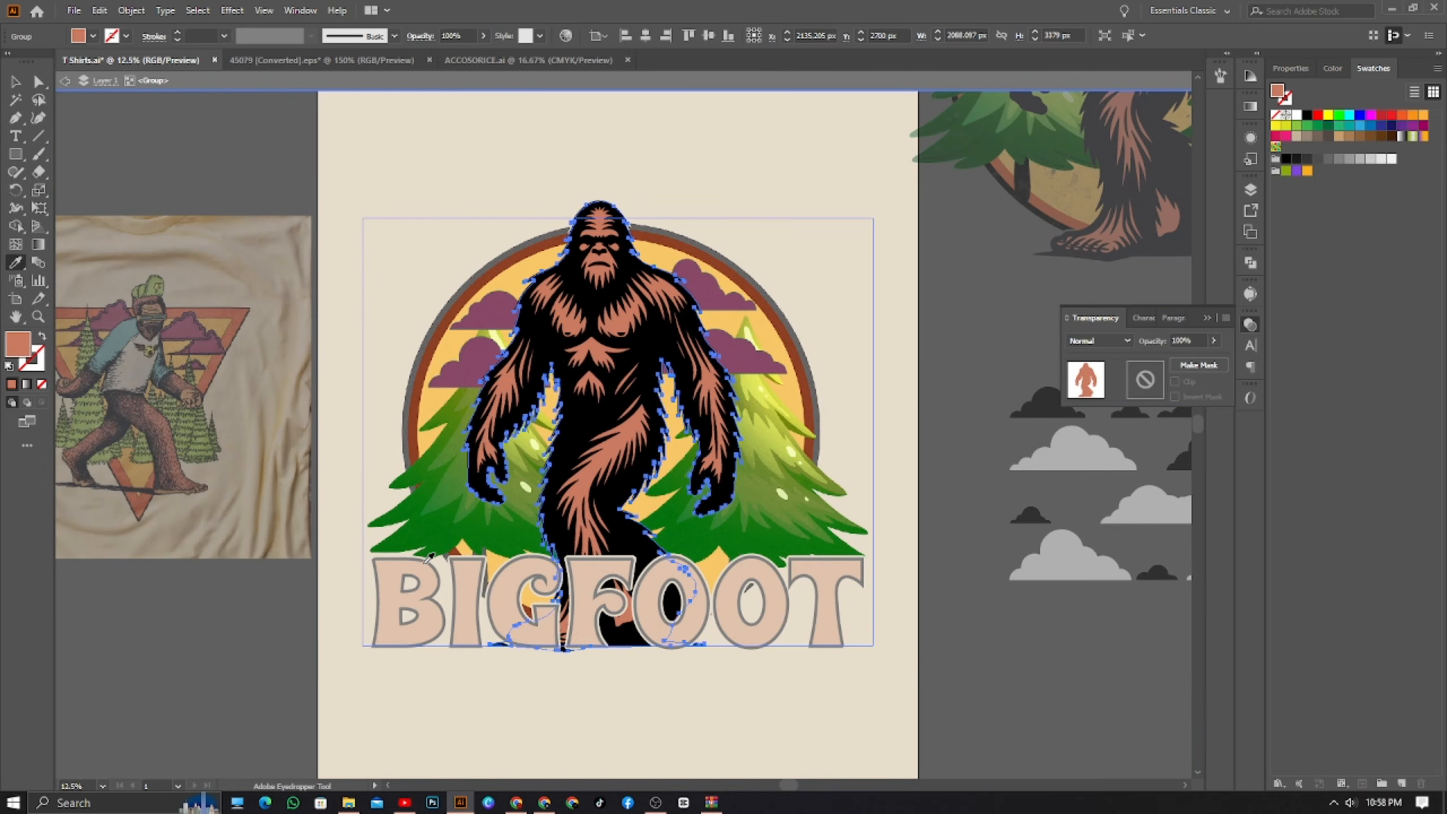
click(507, 599)
click(512, 608)
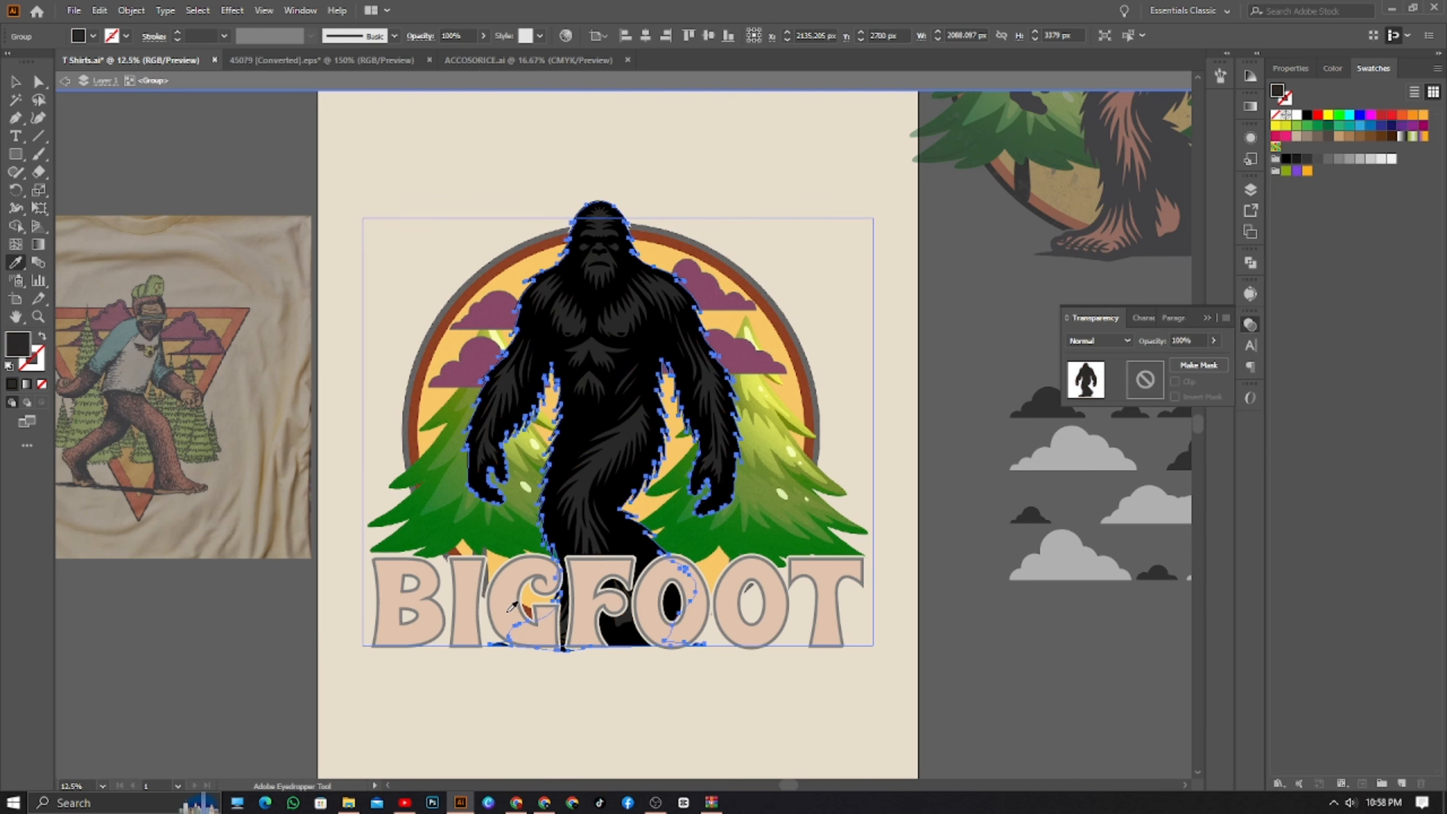
click(509, 592)
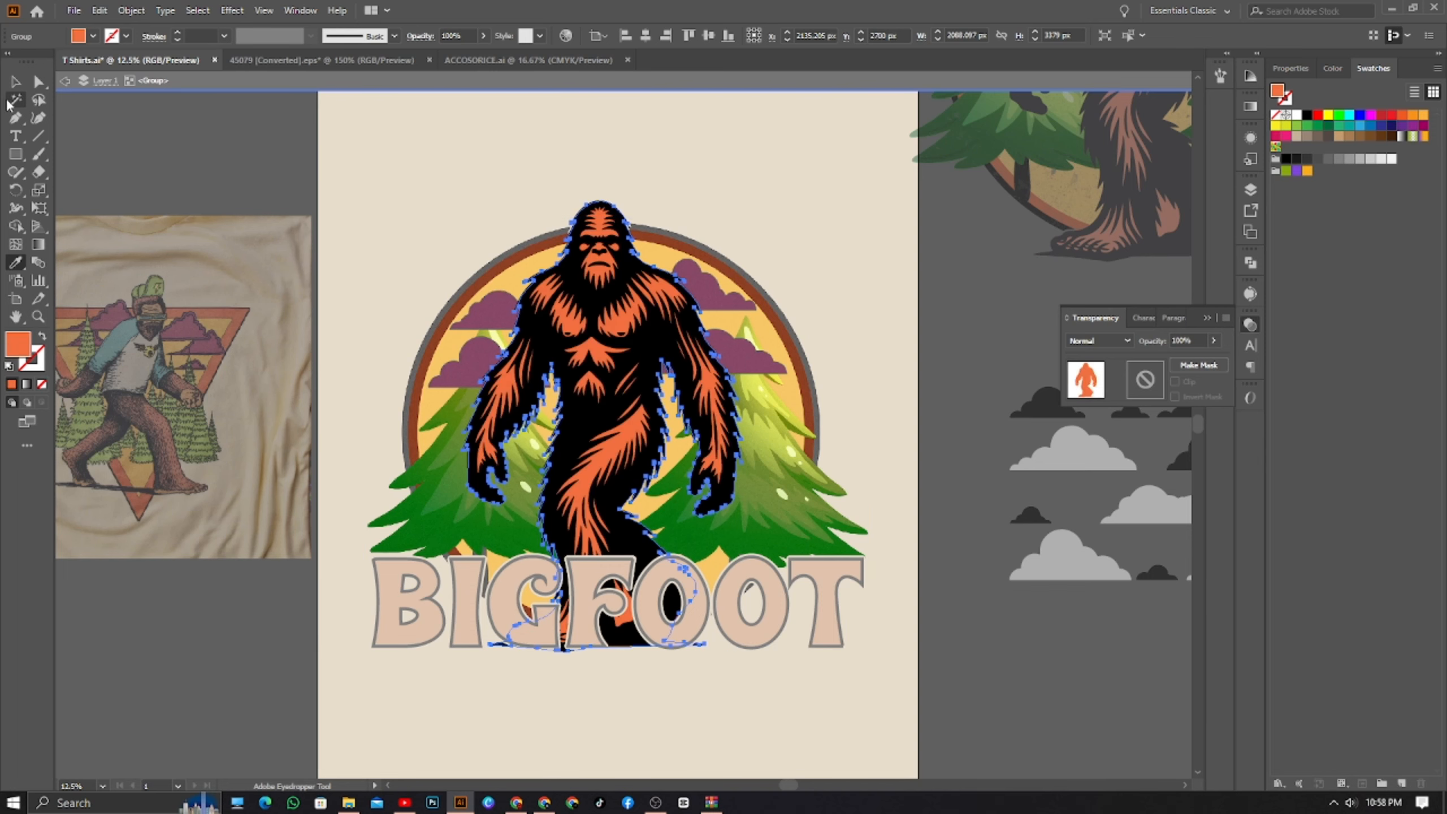
key(v)
double_click(175, 122)
key(ctrl+minus)
key(ctrl+minus)
key(ctrl+minus)
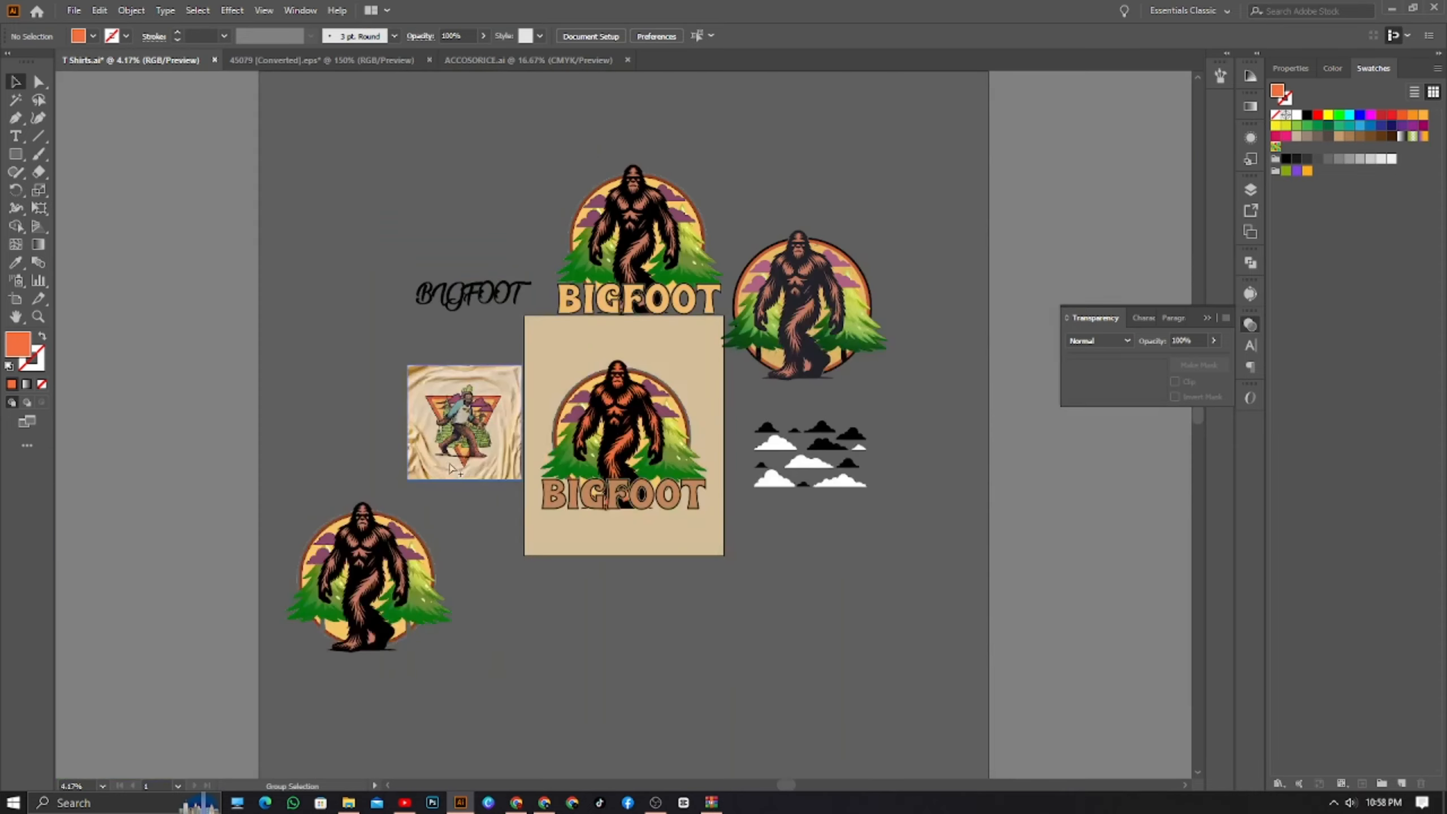
scroll(498, 481, right, 2)
key(ctrl+plus)
scroll(627, 425, right, 2)
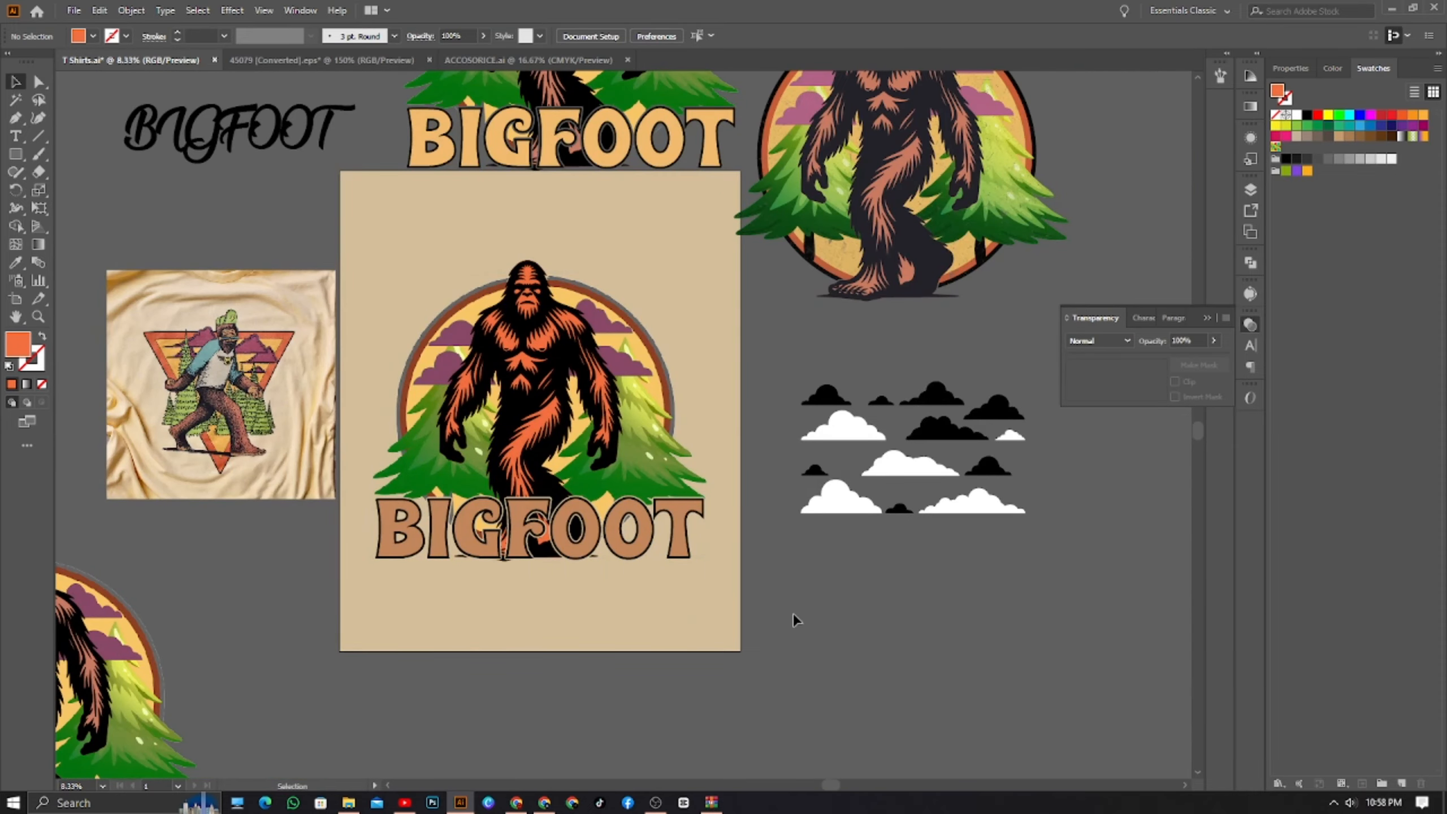
key(a)
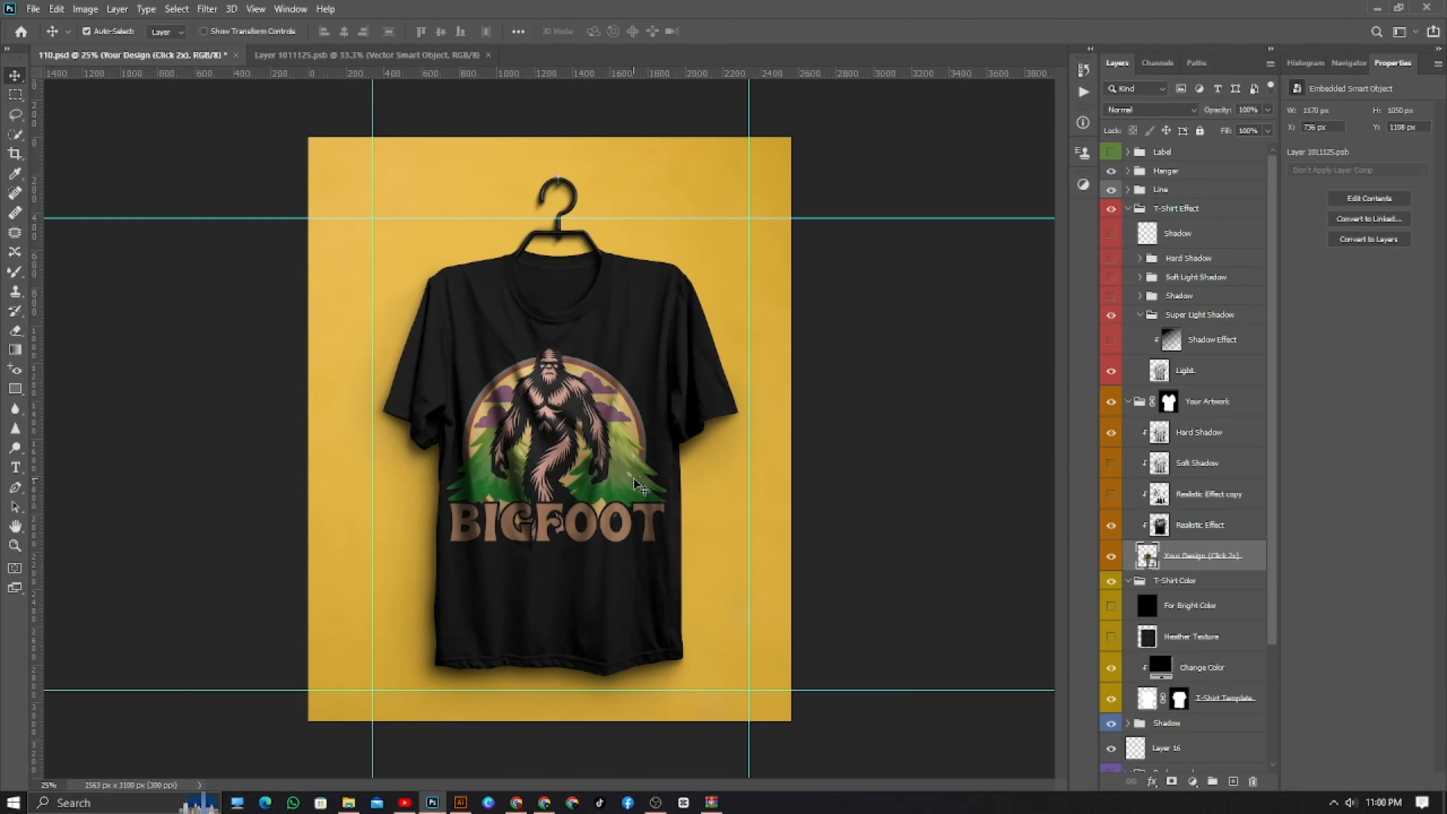
- In the Photoshop T-shirt mockup, hide the artwork's Hard Shadow layer, and slightly enlarge and reposition the Bigfoot design
click(1110, 433)
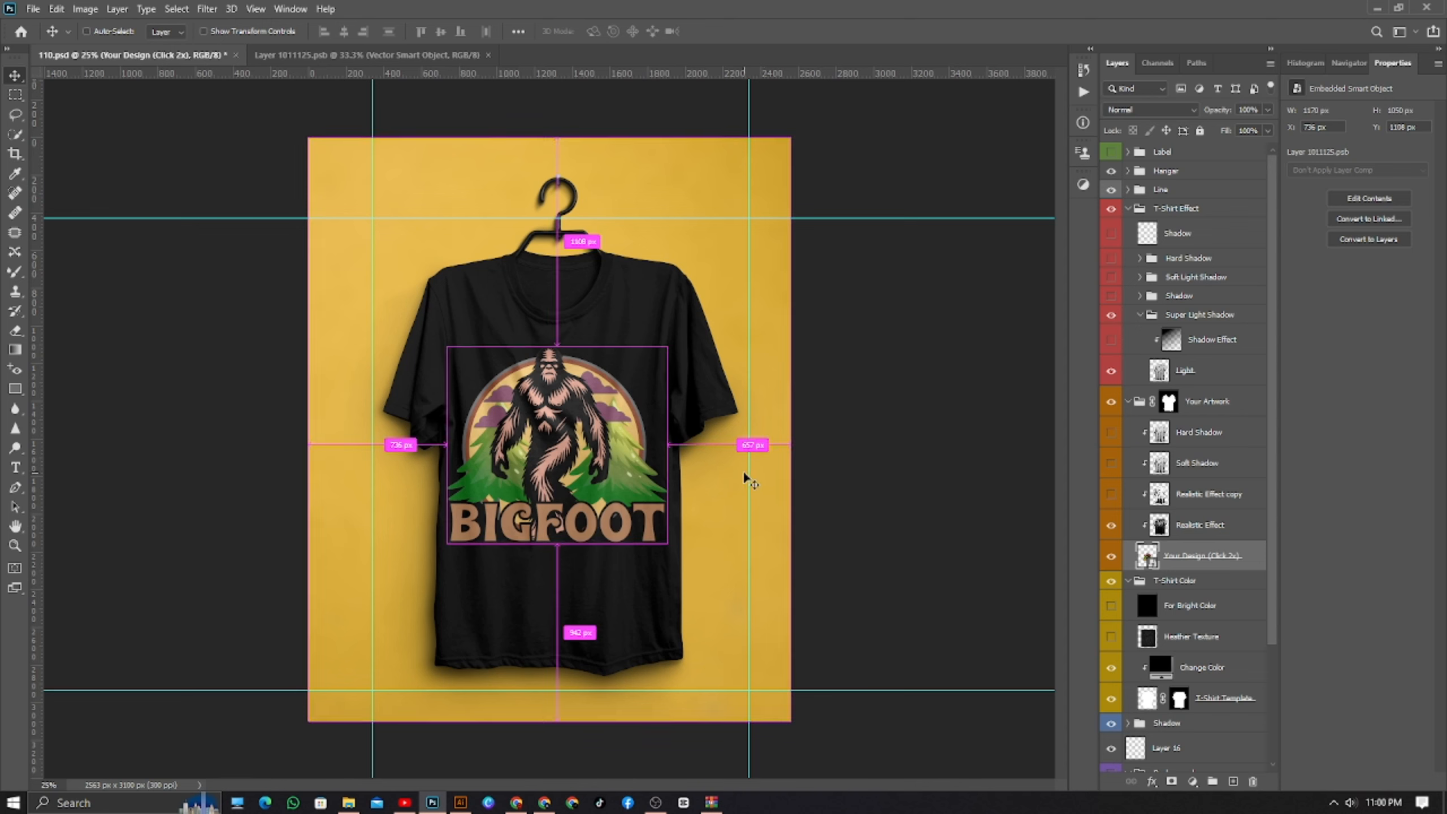
key(ctrl+t)
drag(717, 453, 727, 453)
drag(565, 475, 571, 480)
key(Return)
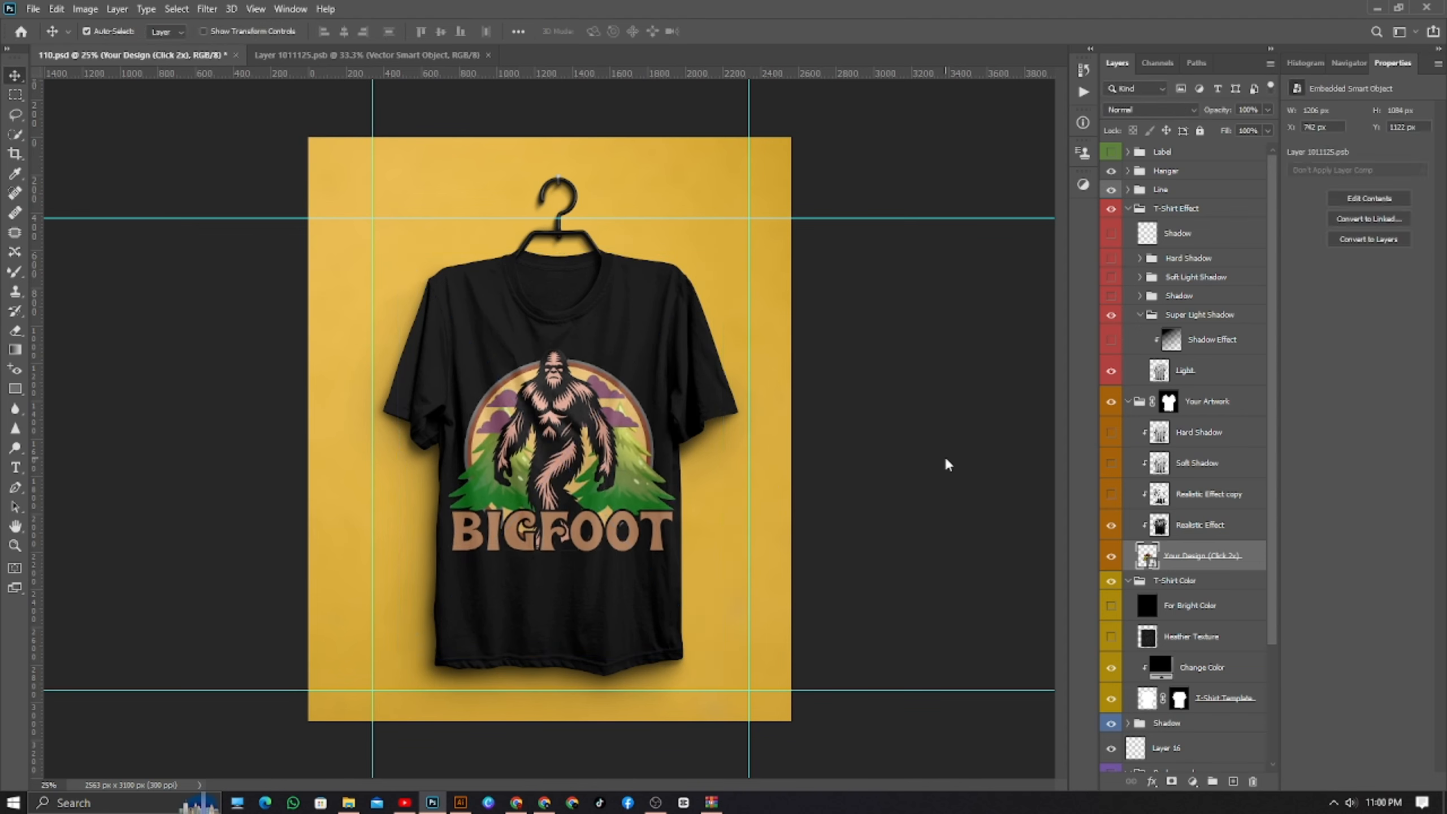
scroll(564, 411, up, 5)
scroll(564, 410, down, 5)
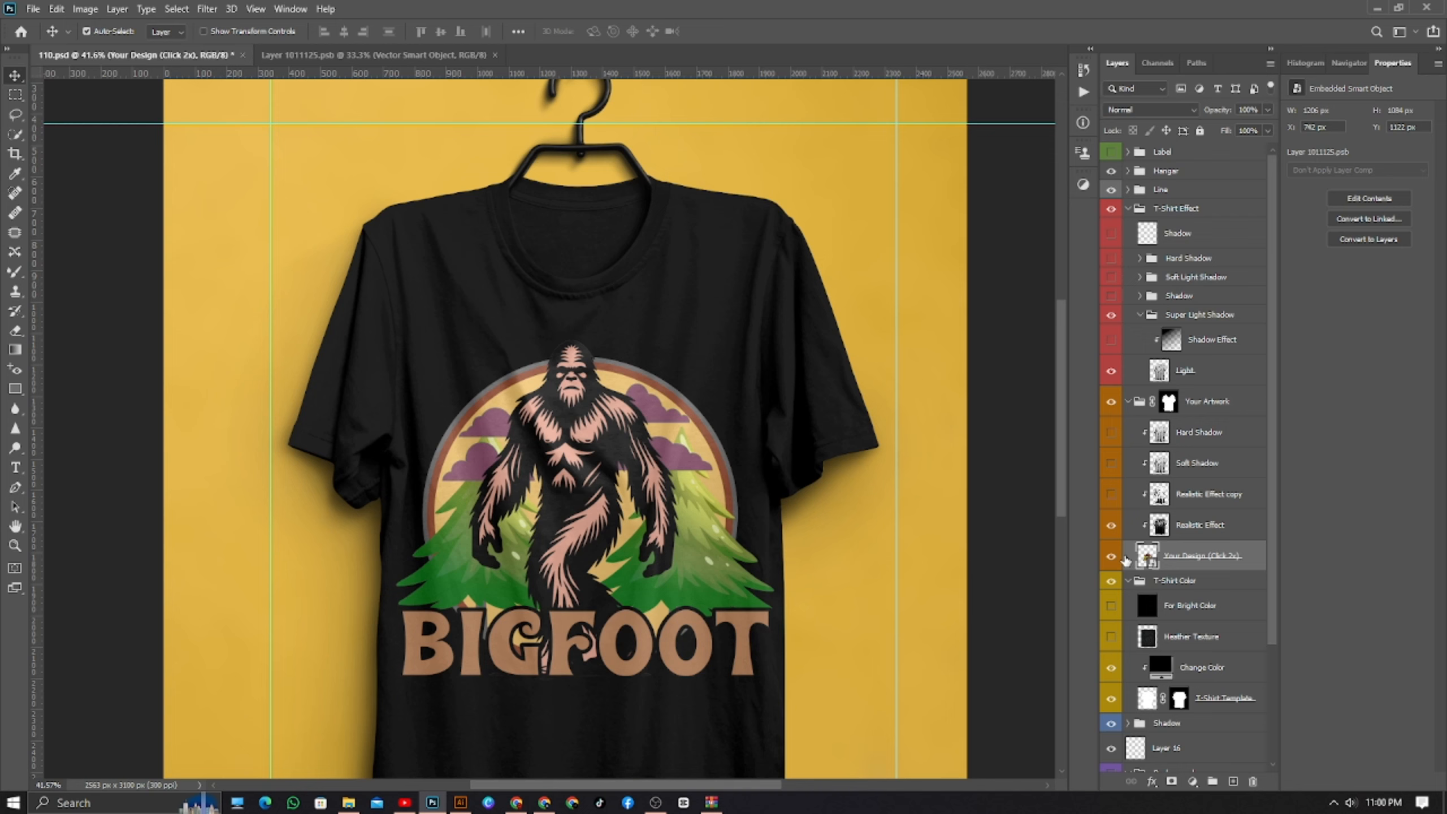
- Change the T-shirt's Change Color fill layer to the bright orange ffa10d
scroll(1157, 617, down, 3)
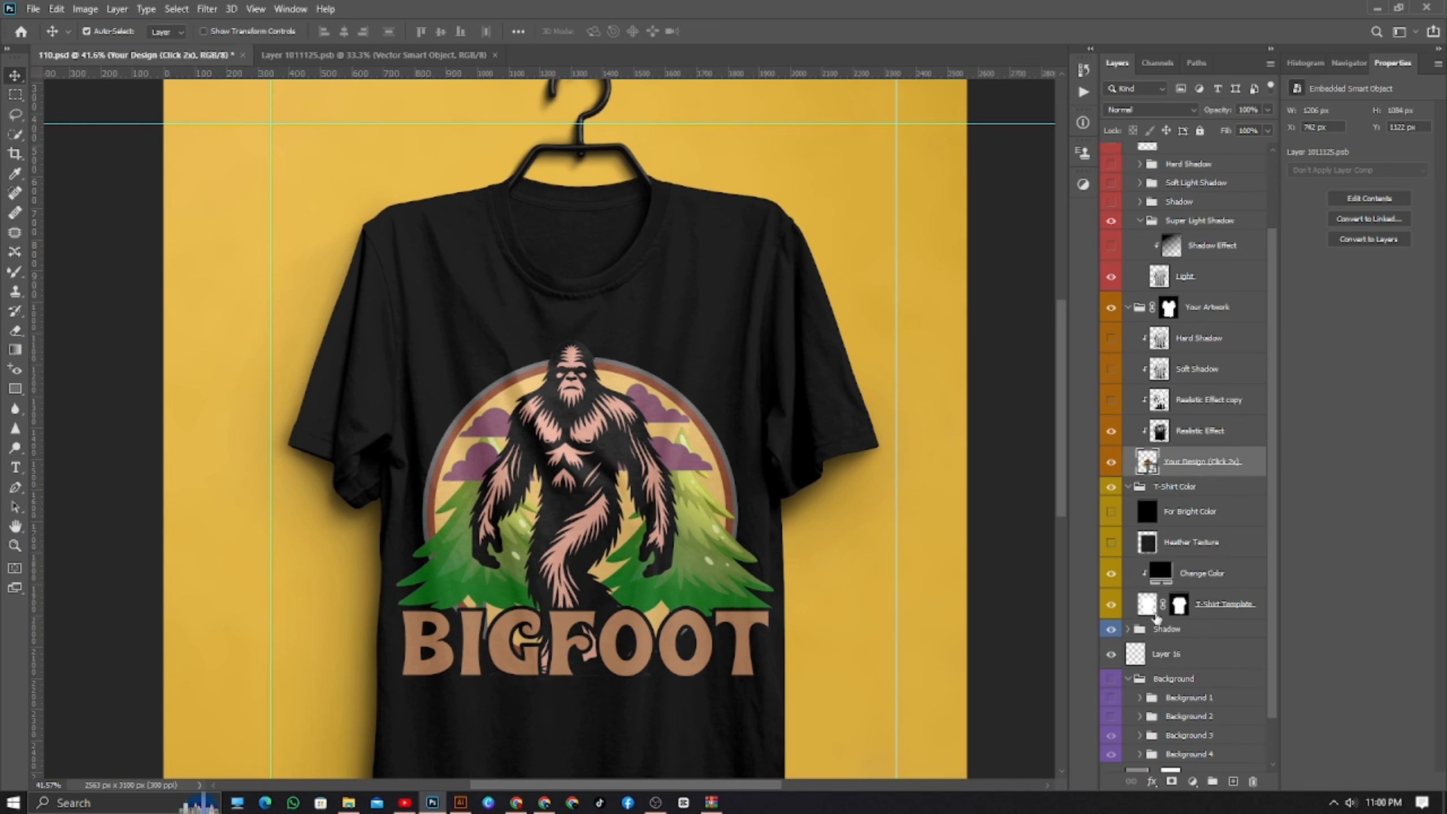
double_click(1161, 571)
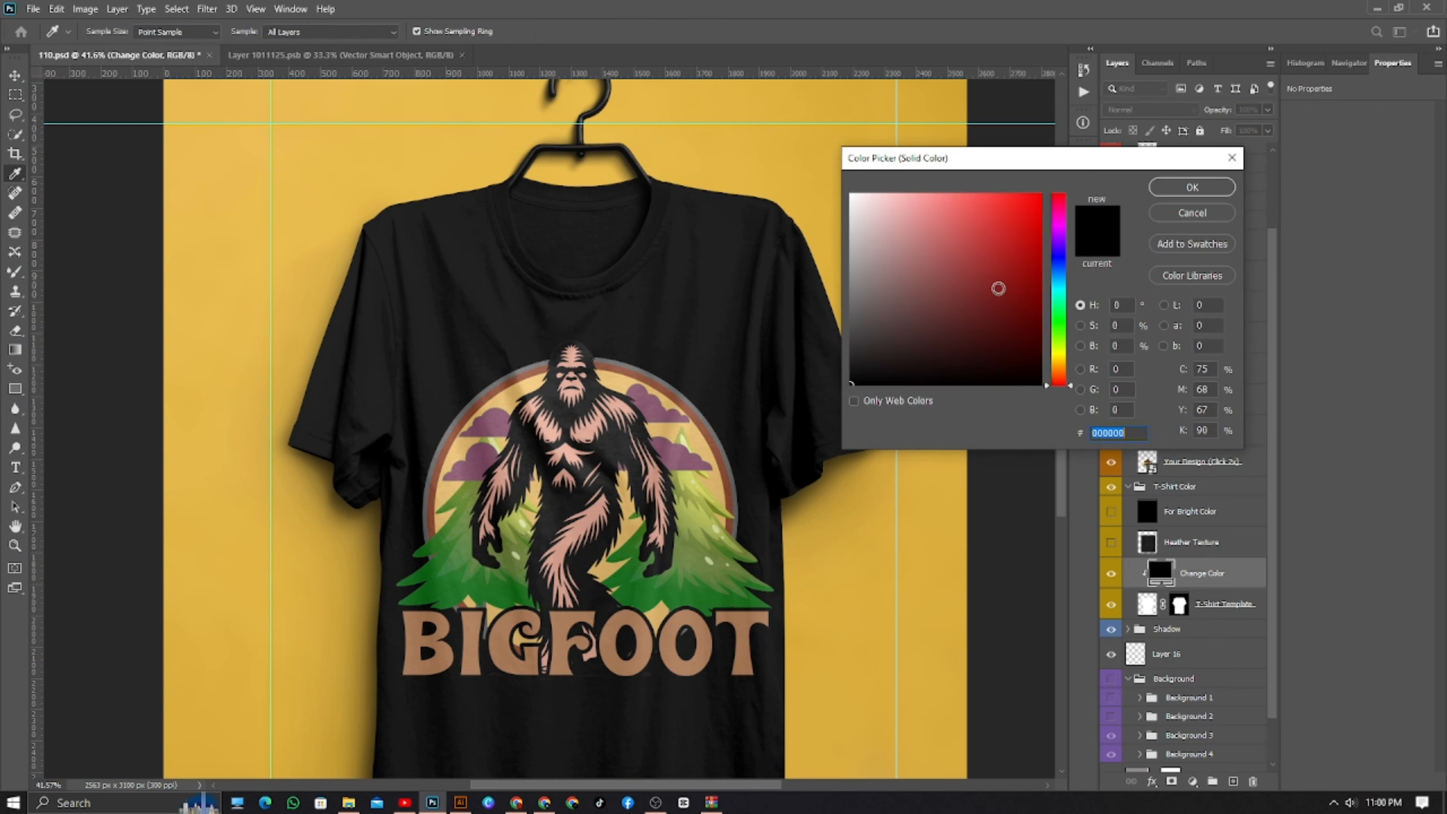
click(1059, 368)
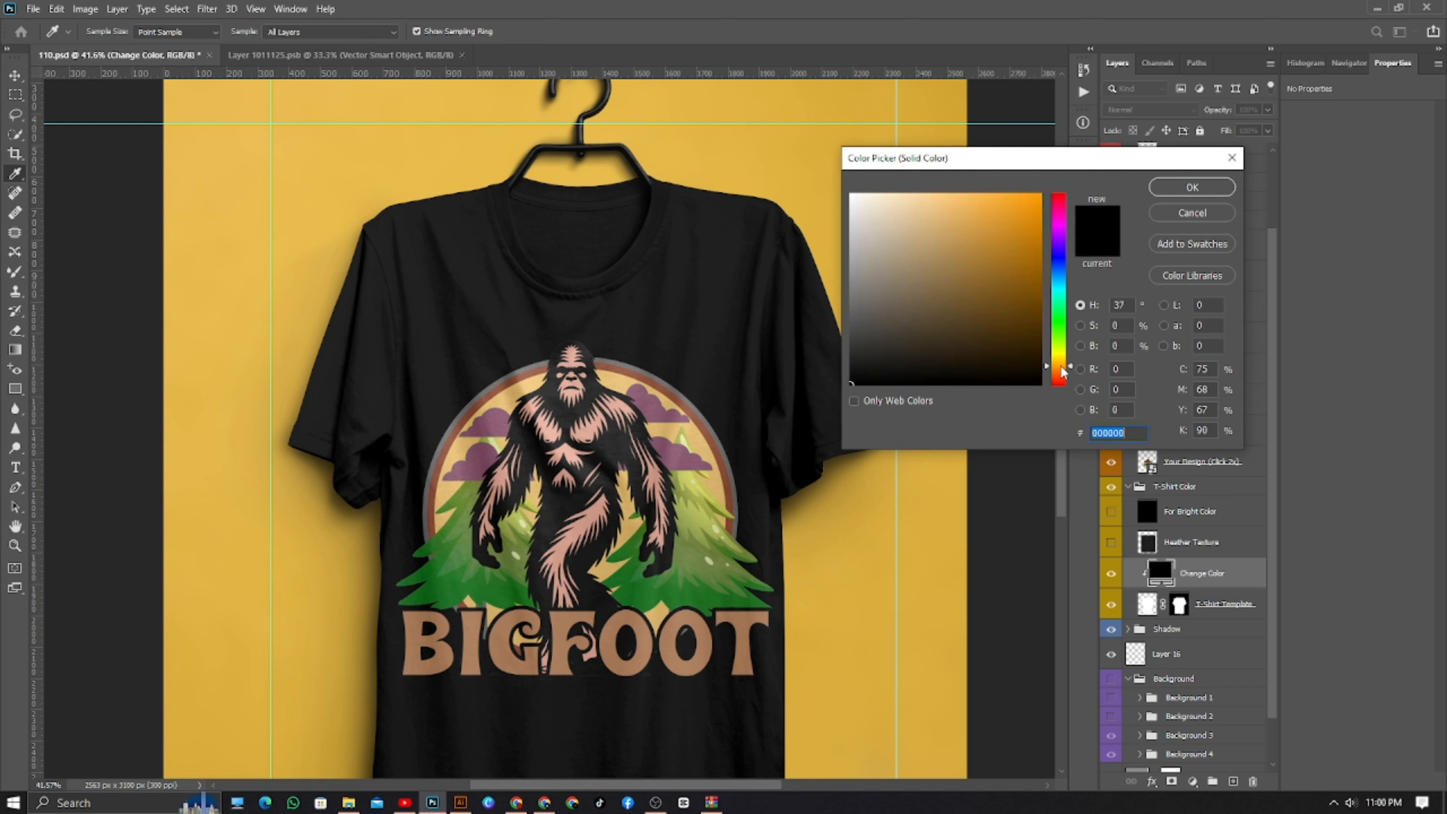
click(968, 256)
mouse_move(968, 256)
mouse_down()
mouse_move(946, 196)
mouse_move(893, 165)
mouse_move(1124, 151)
mouse_move(983, 175)
mouse_move(1045, 197)
mouse_move(1119, 276)
mouse_up()
mouse_move(1039, 215)
mouse_down()
mouse_move(1073, 575)
mouse_move(797, 126)
mouse_move(964, 111)
mouse_up()
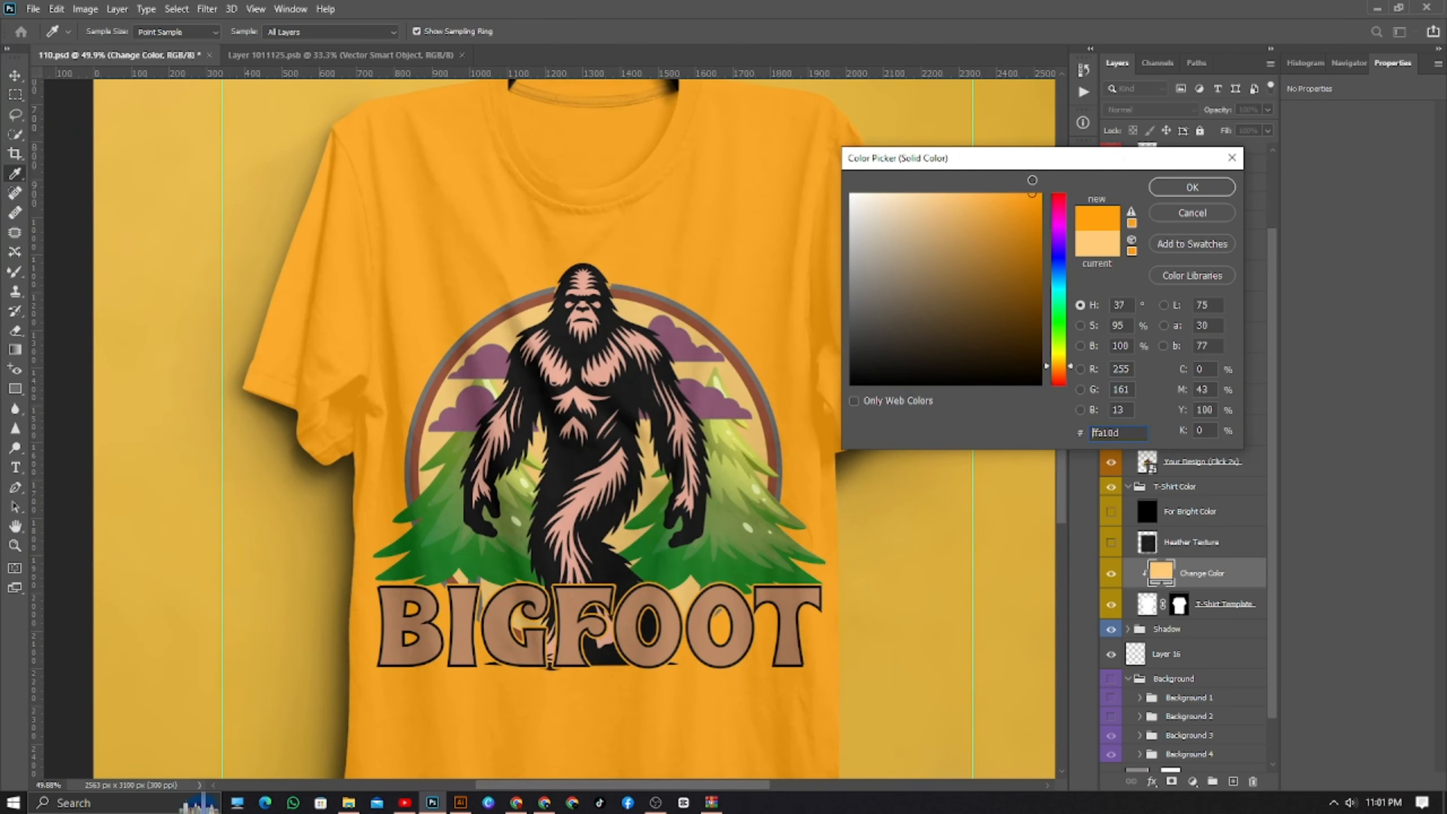
click(1192, 188)
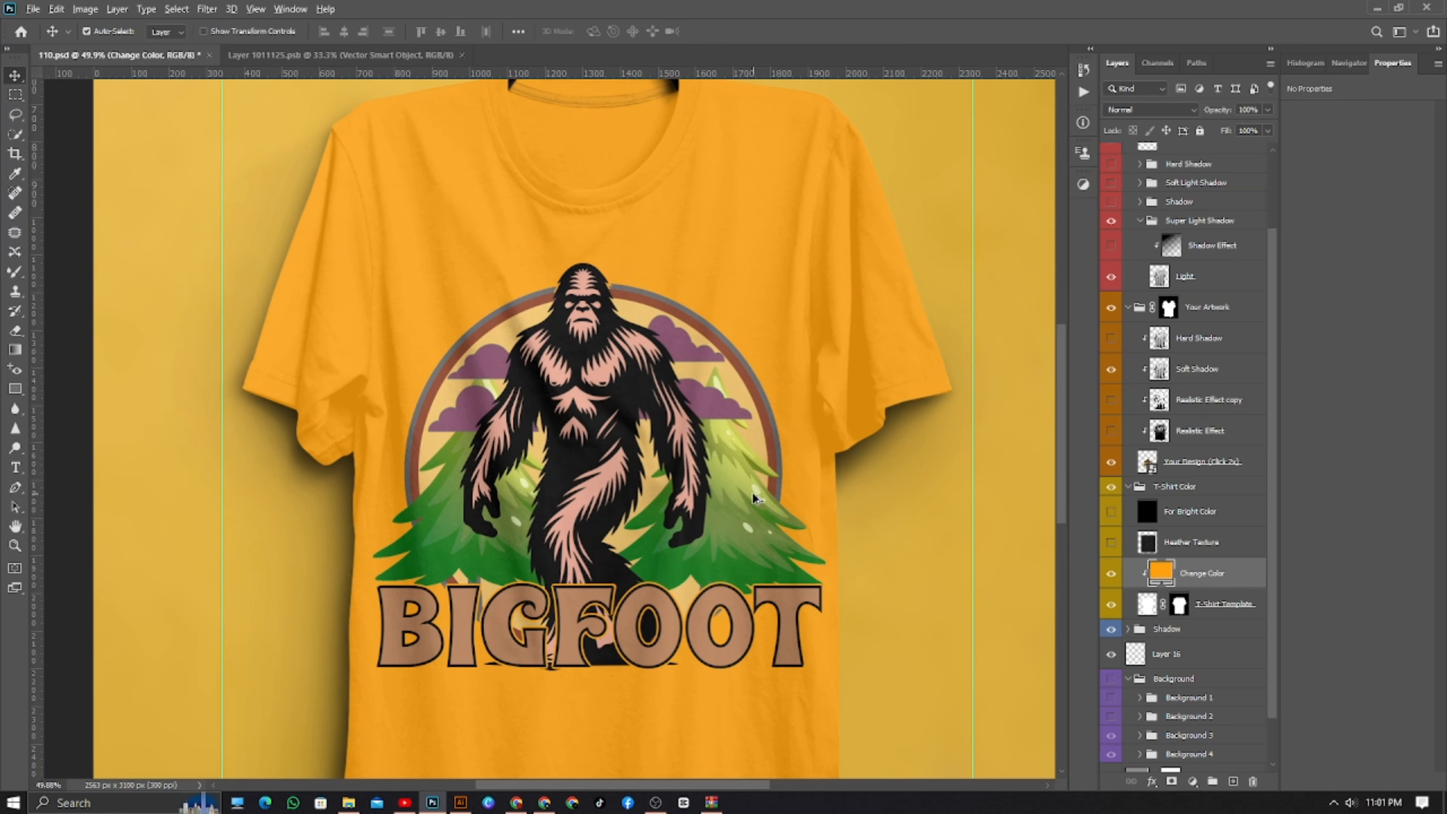
- Show the mockup's Background group to place the shirt against the dark brick wall
scroll(752, 490, down, 2)
scroll(752, 508, down, 1)
scroll(1185, 733, down, 2)
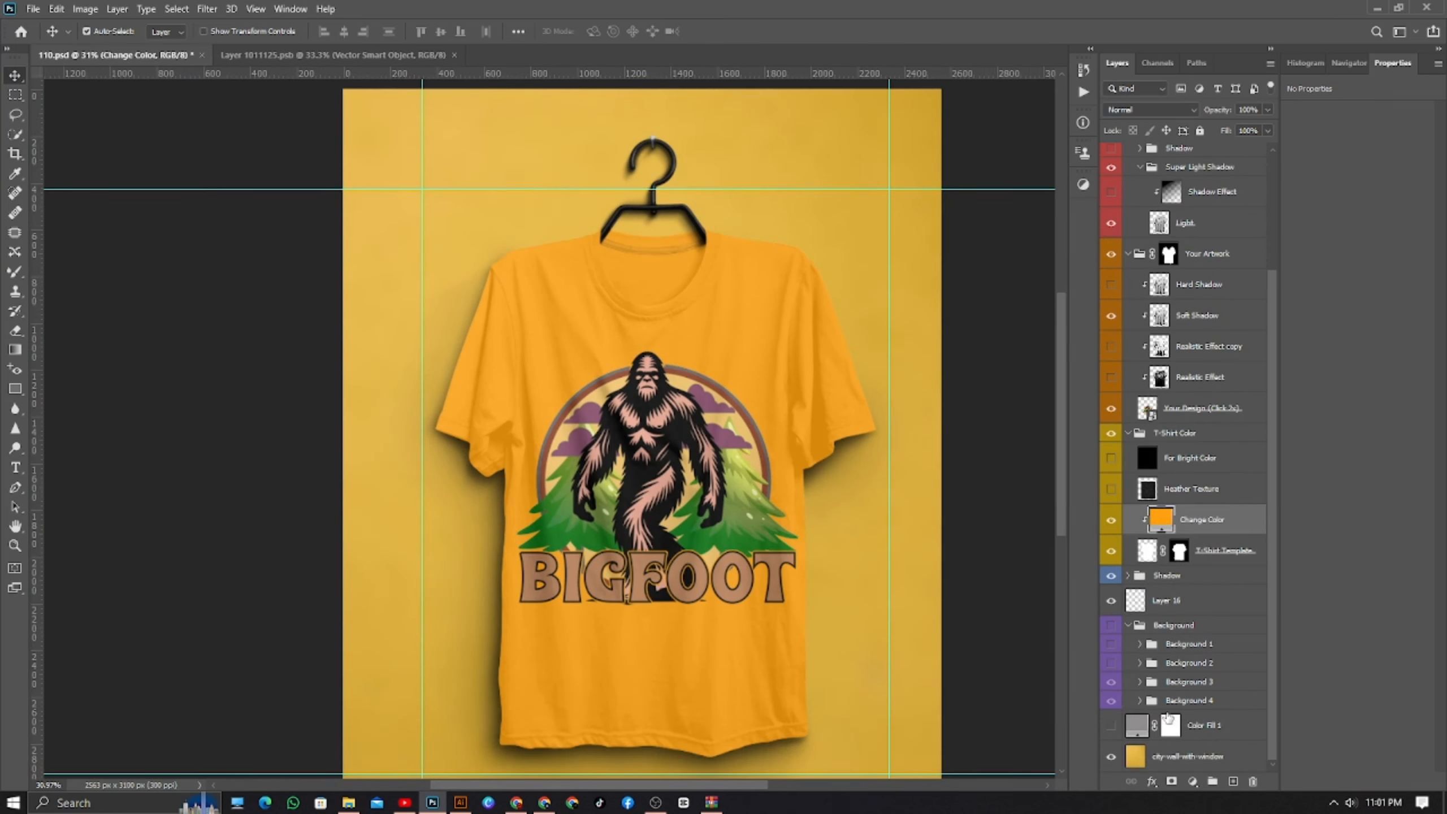
click(1111, 726)
click(1112, 726)
click(1112, 624)
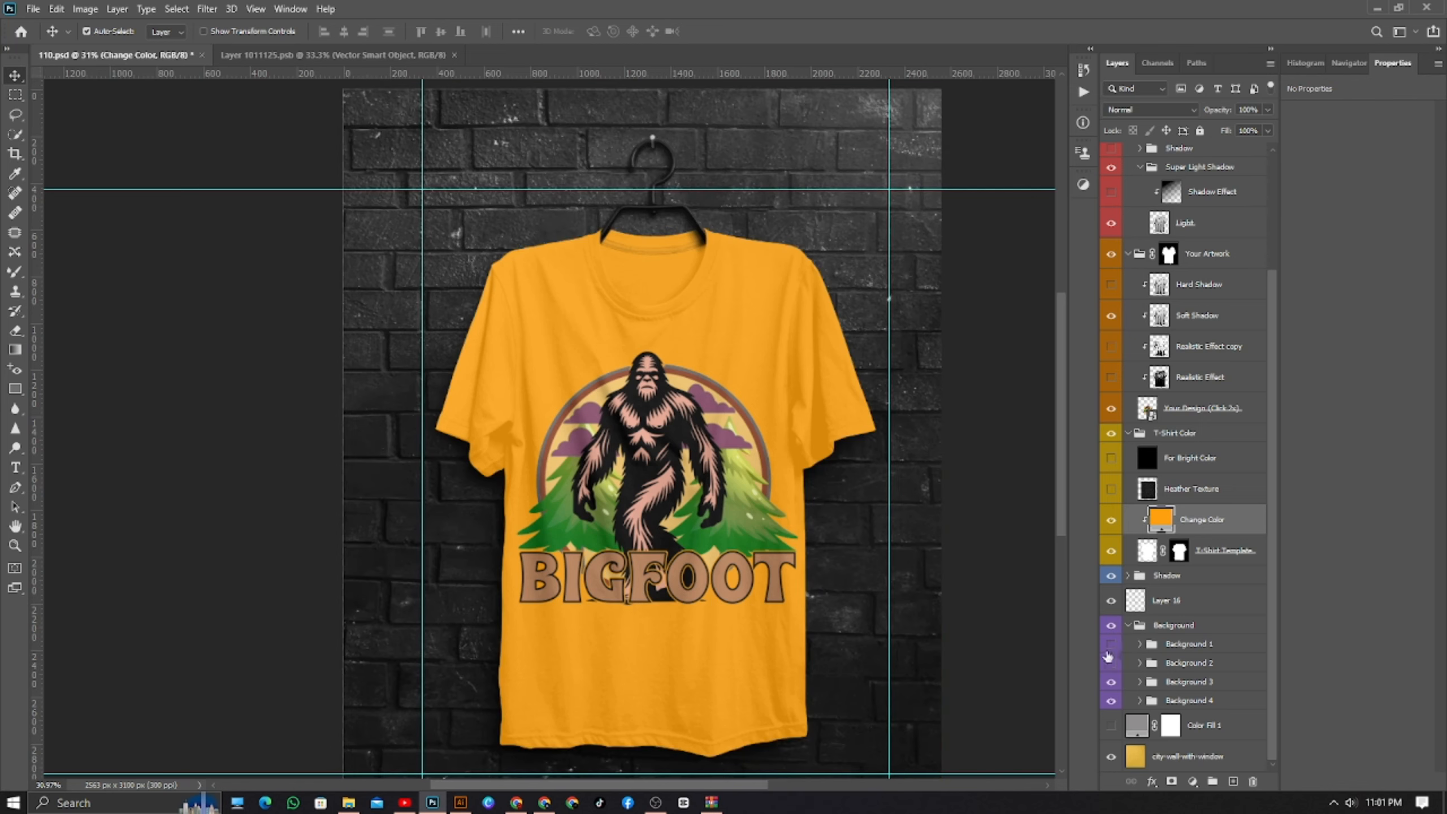
scroll(979, 736, right, 2)
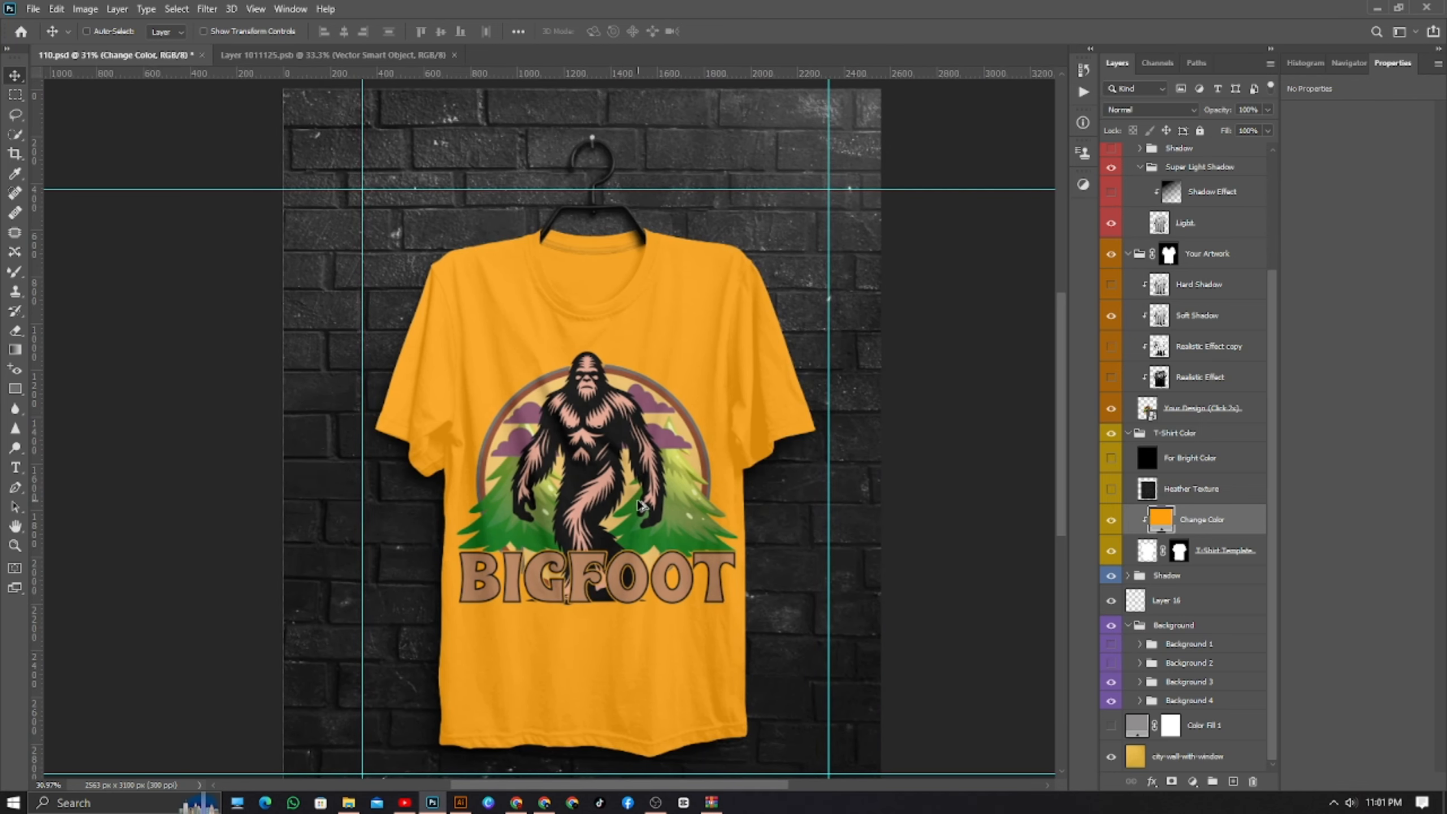
scroll(644, 507, down, 1)
scroll(650, 512, up, 1)
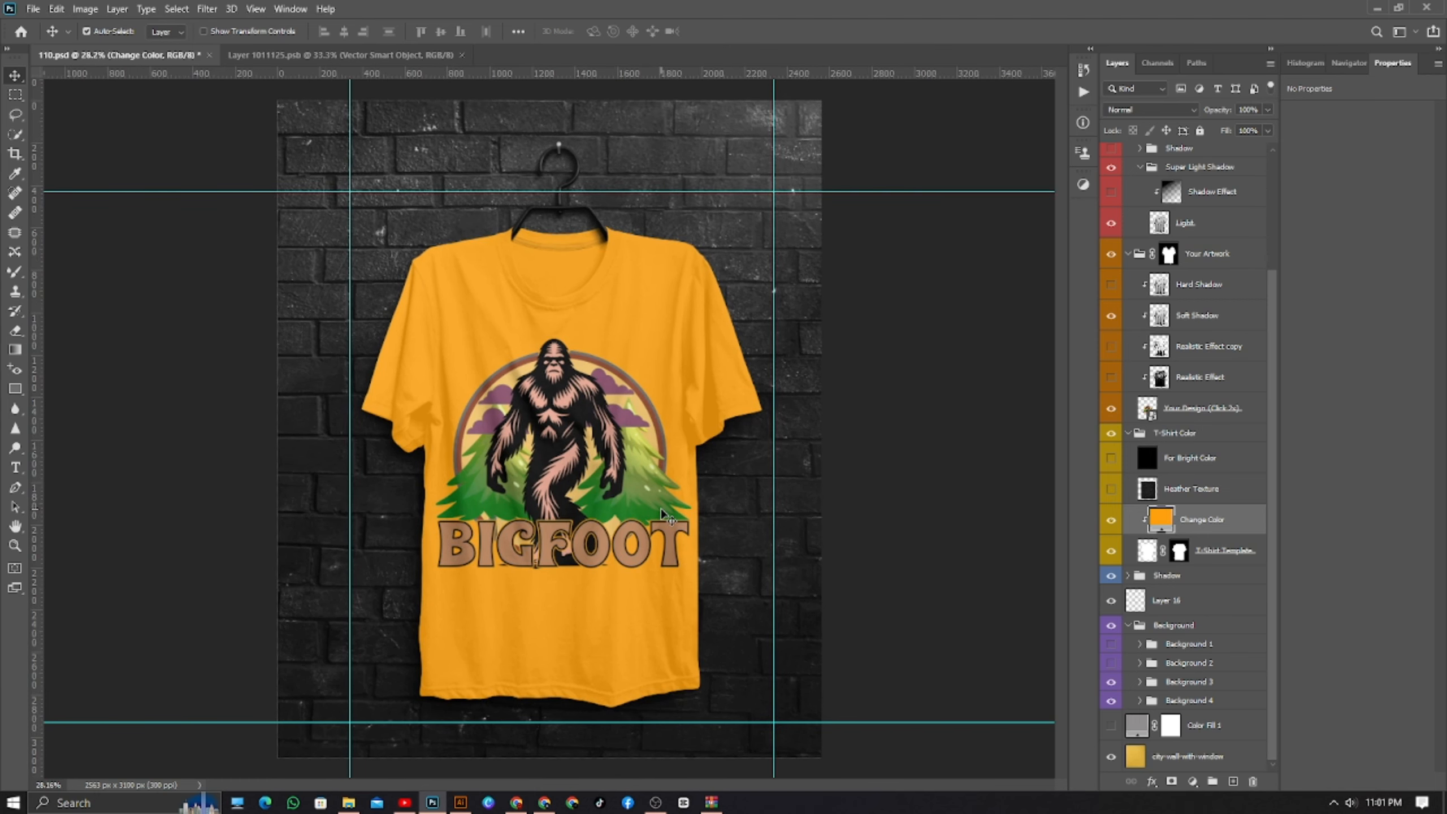
- Review the file format choices for exporting the mockup, and close the export settings without exporting
click(33, 9)
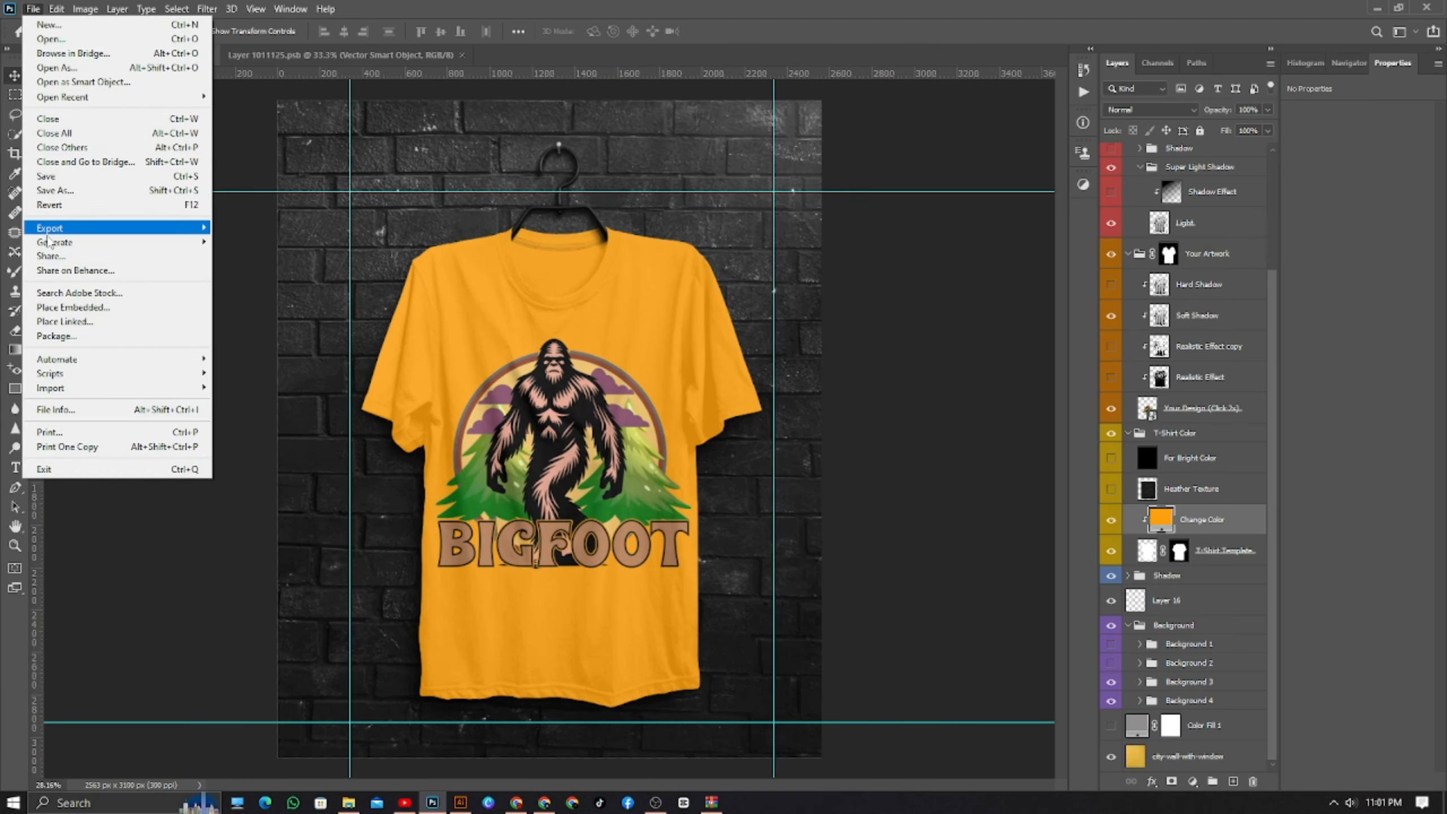
mouse_move(49, 232)
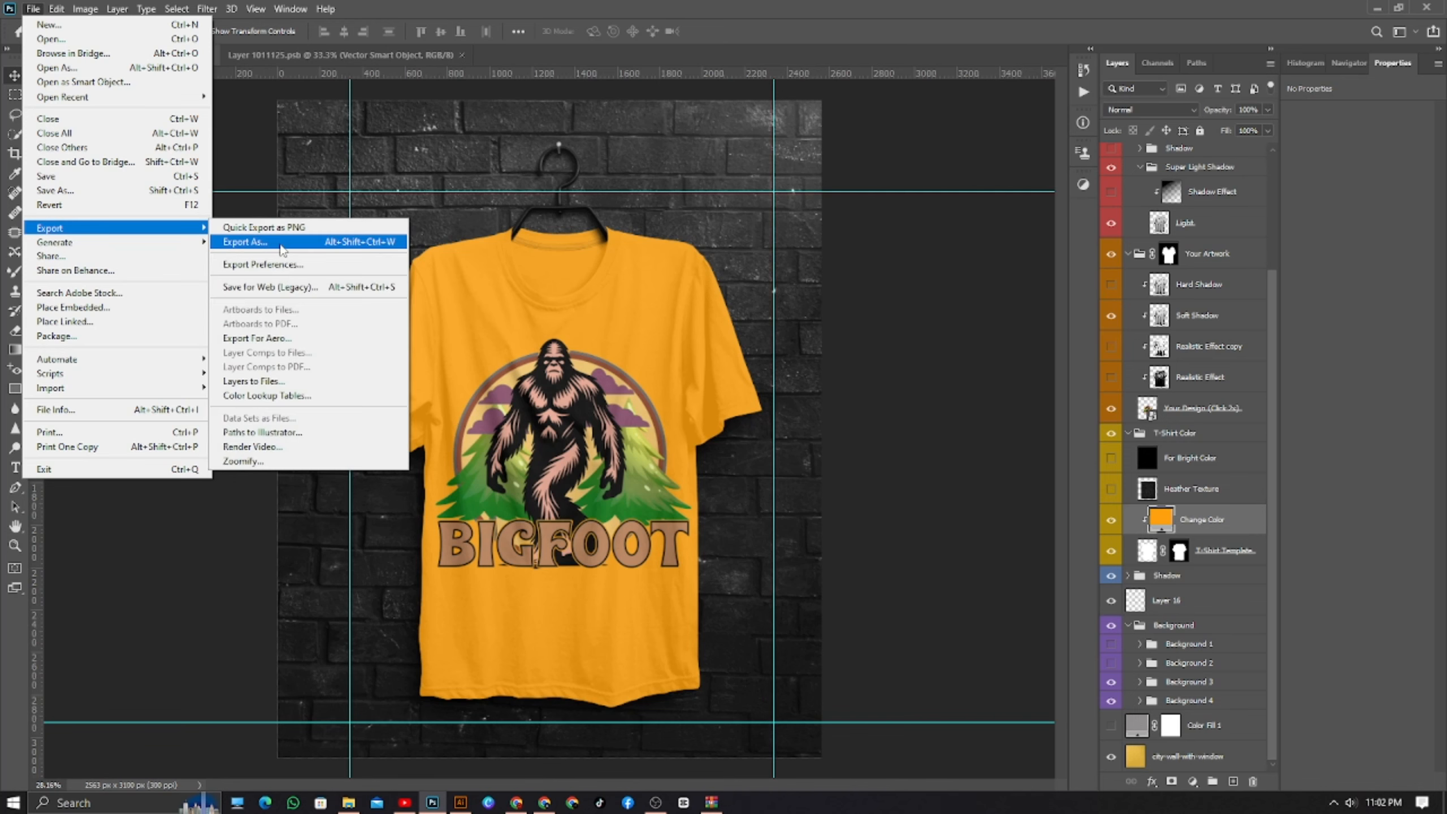
click(278, 240)
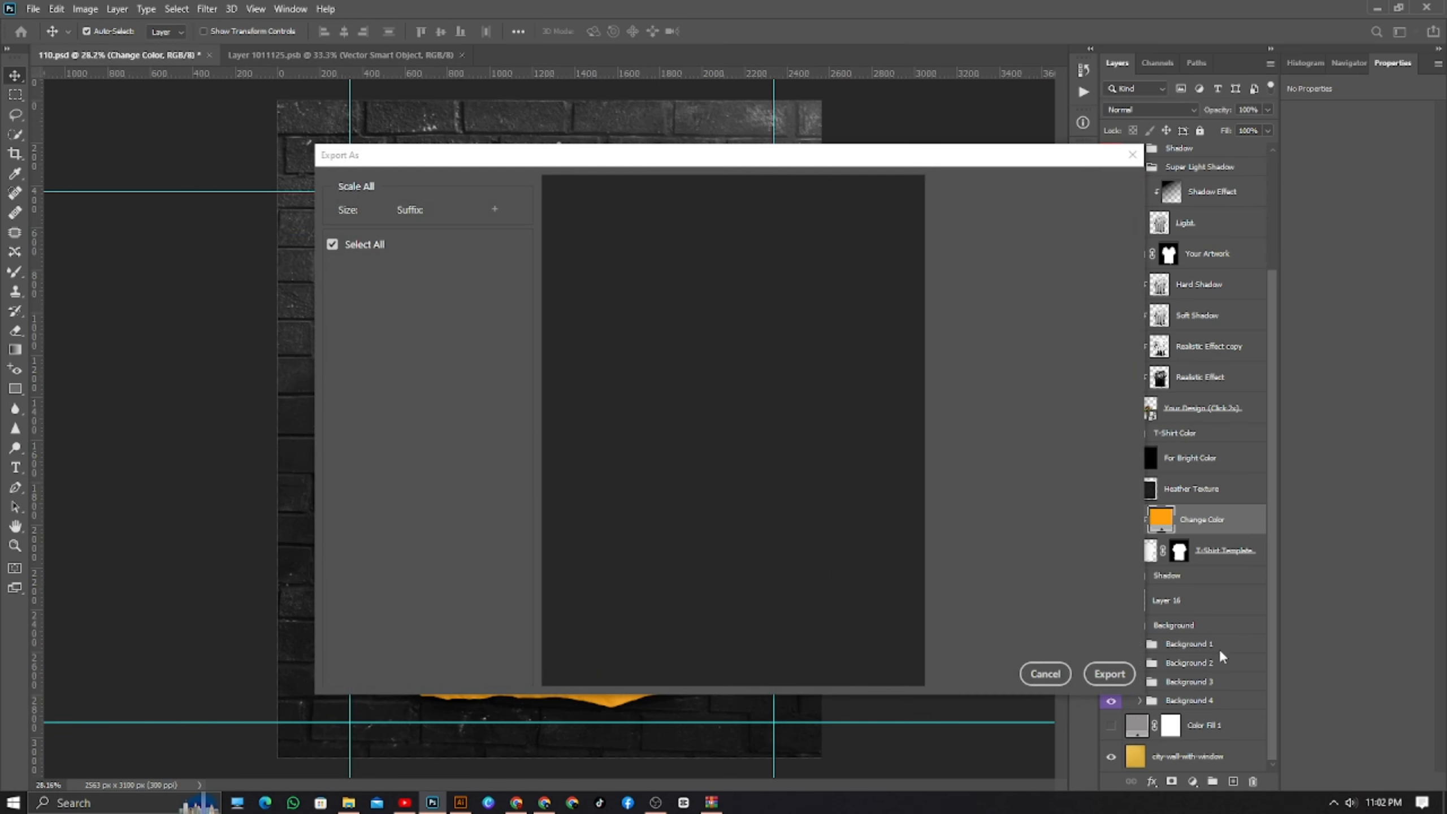
click(1051, 214)
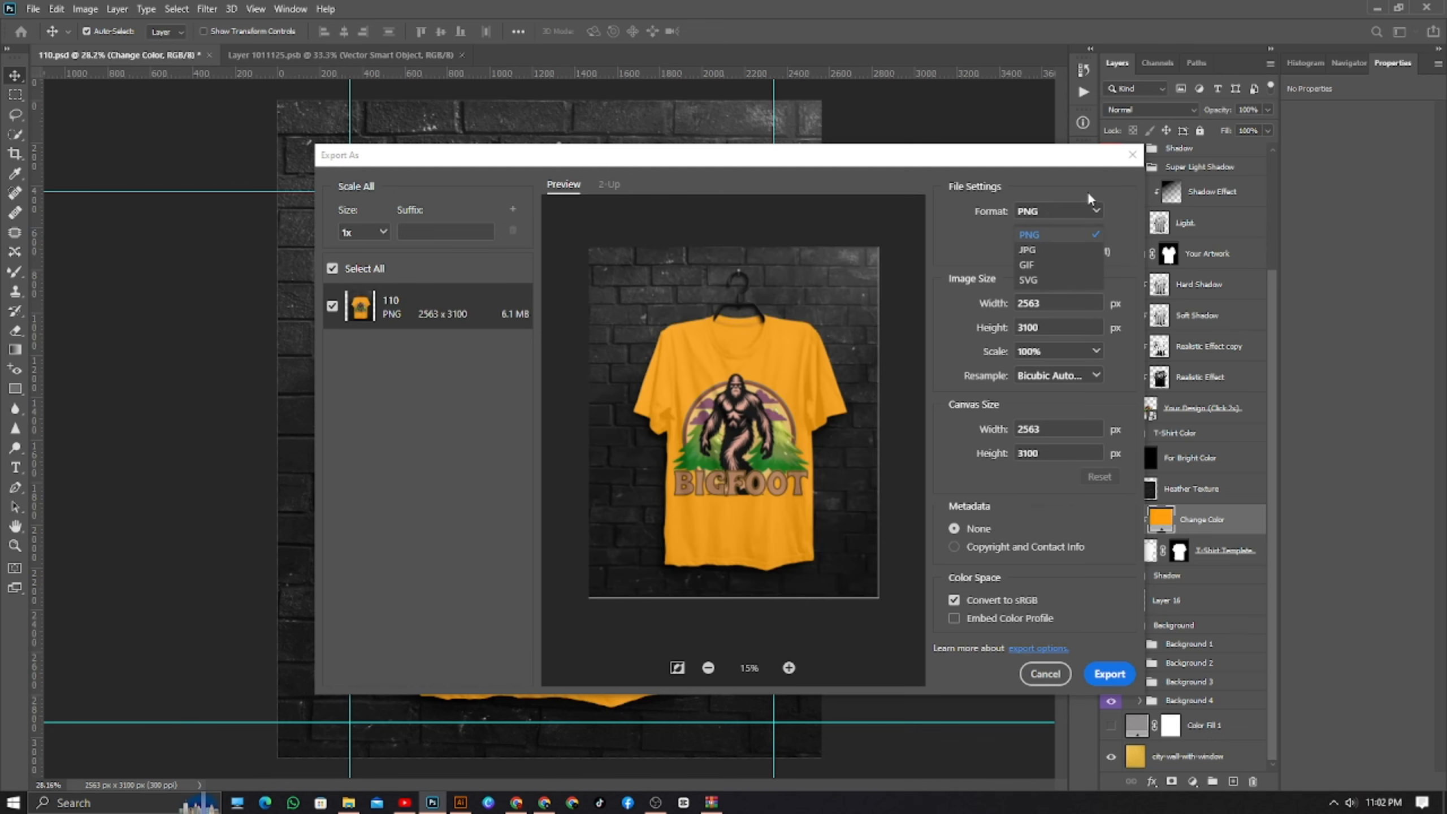
click(1137, 153)
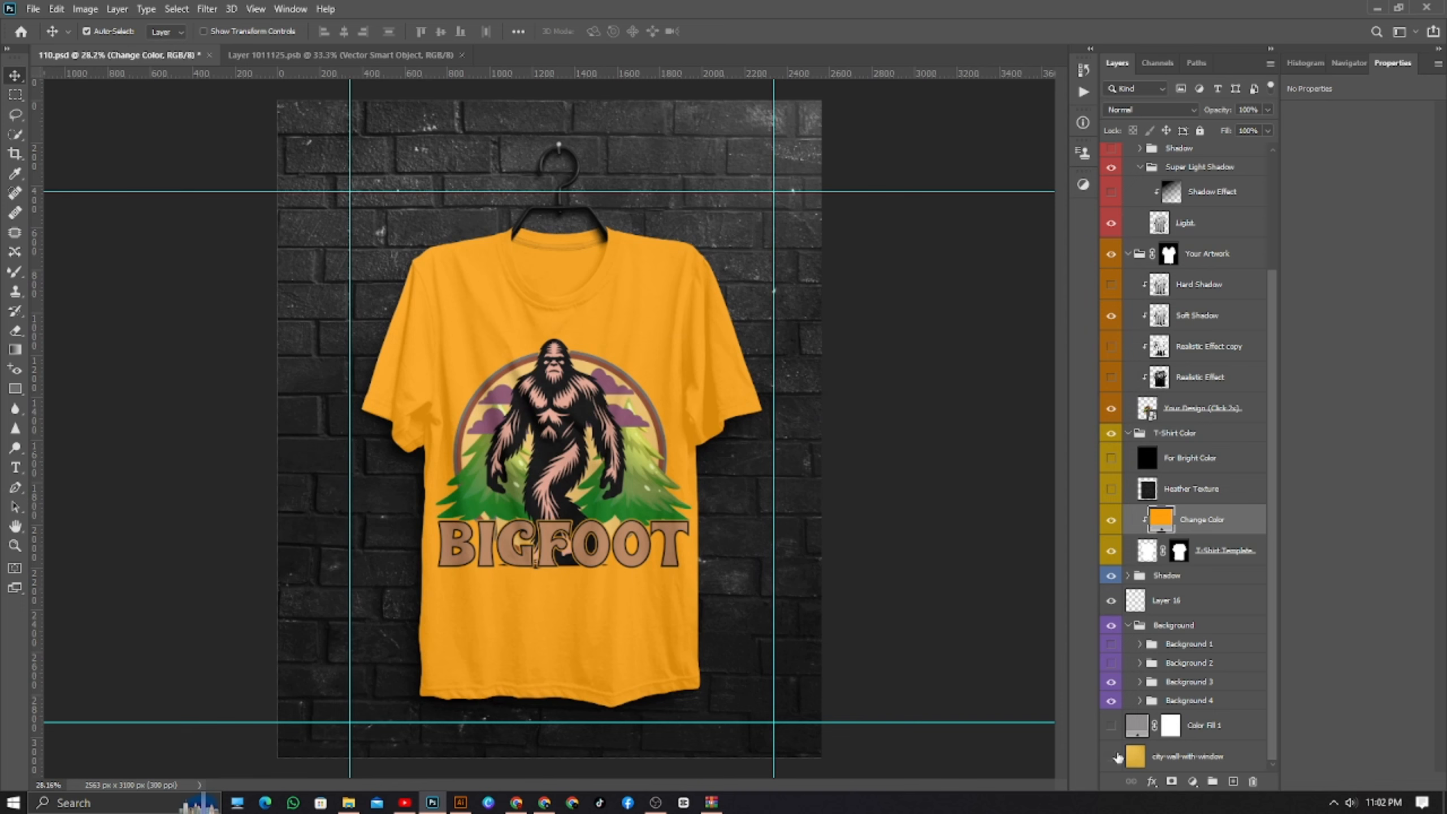
- Hide the Background group and the yellow wall layer beneath it to leave the shirt on a transparent background
click(1111, 625)
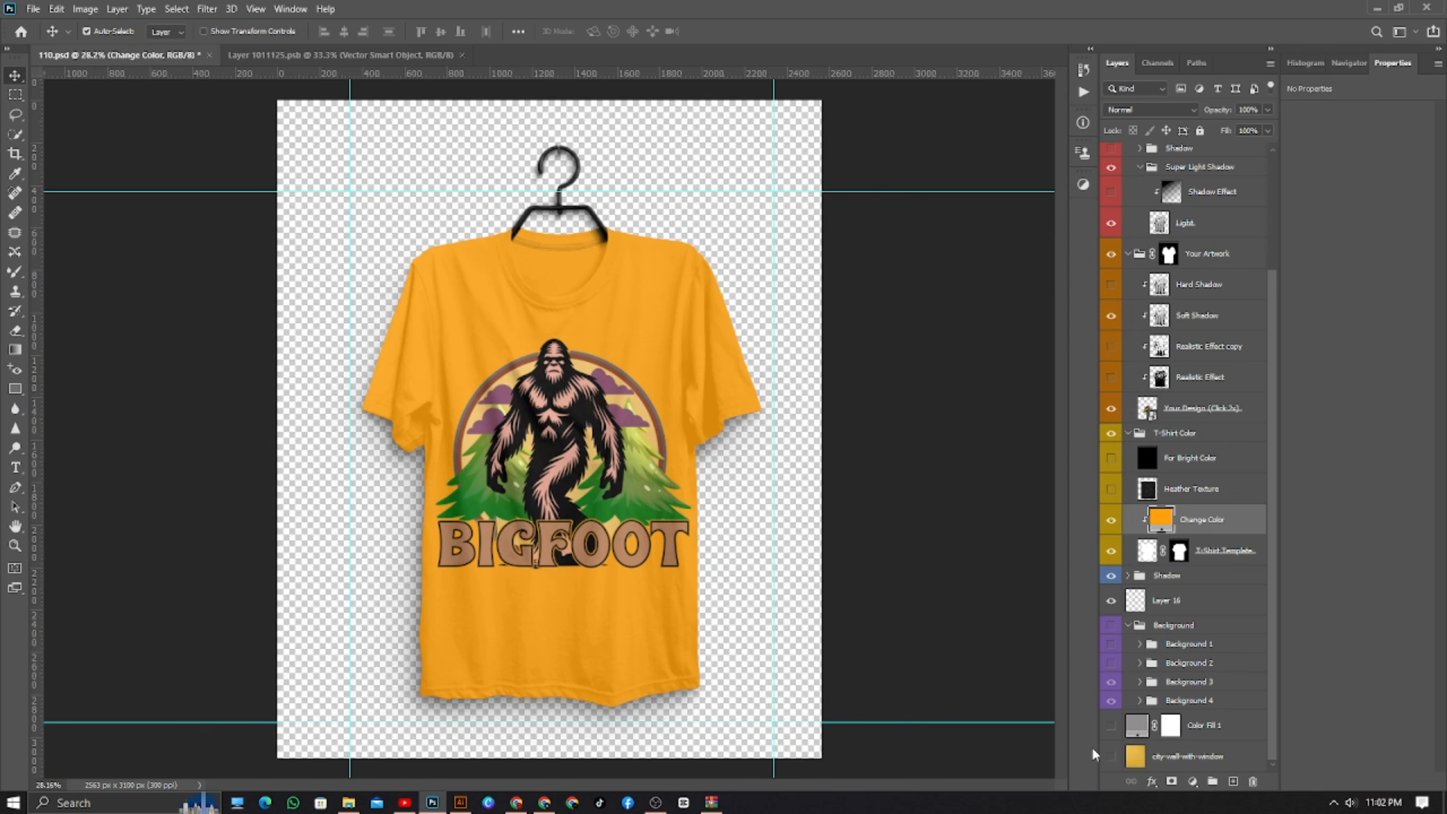
click(86, 8)
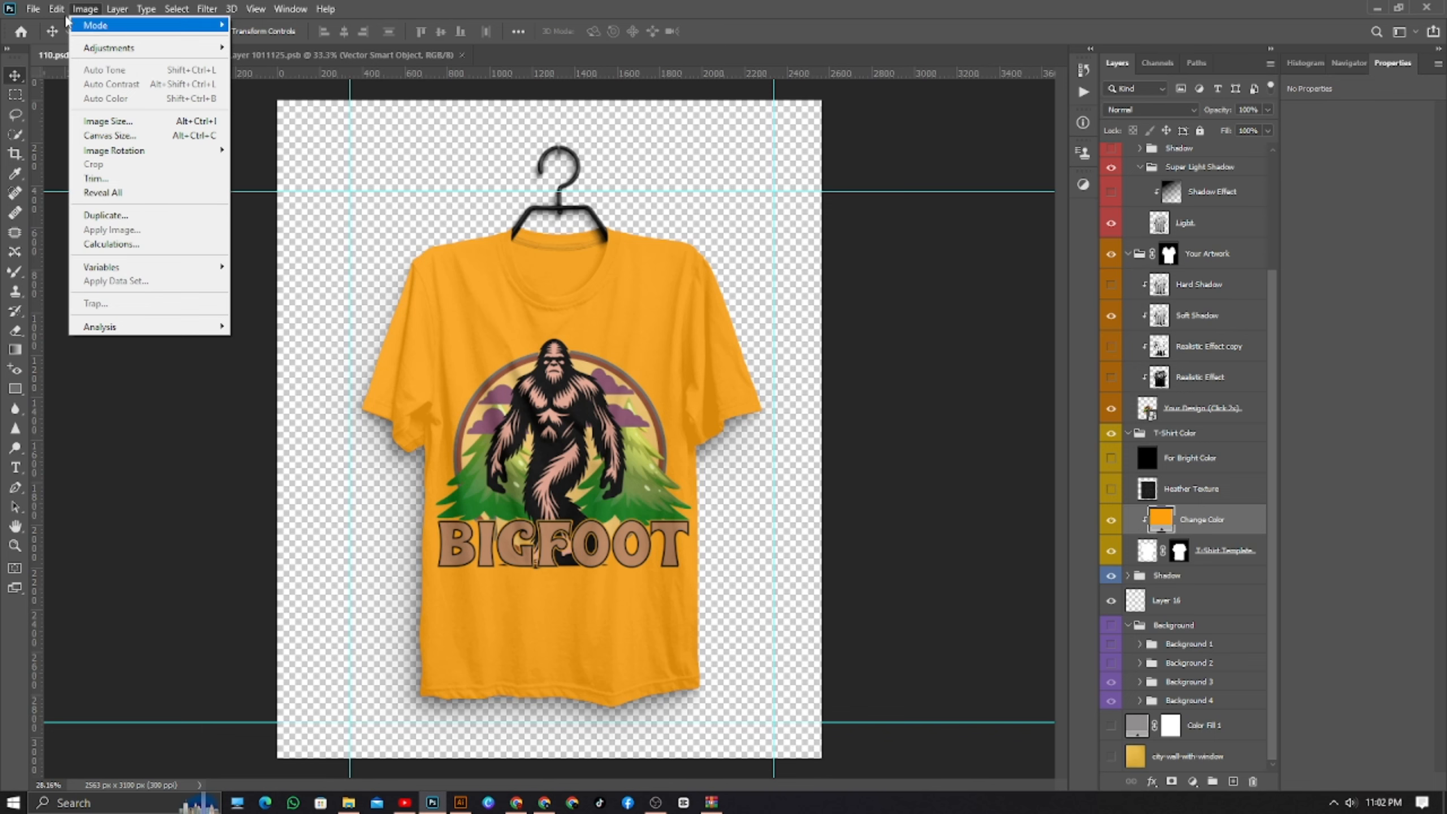
mouse_move(32, 8)
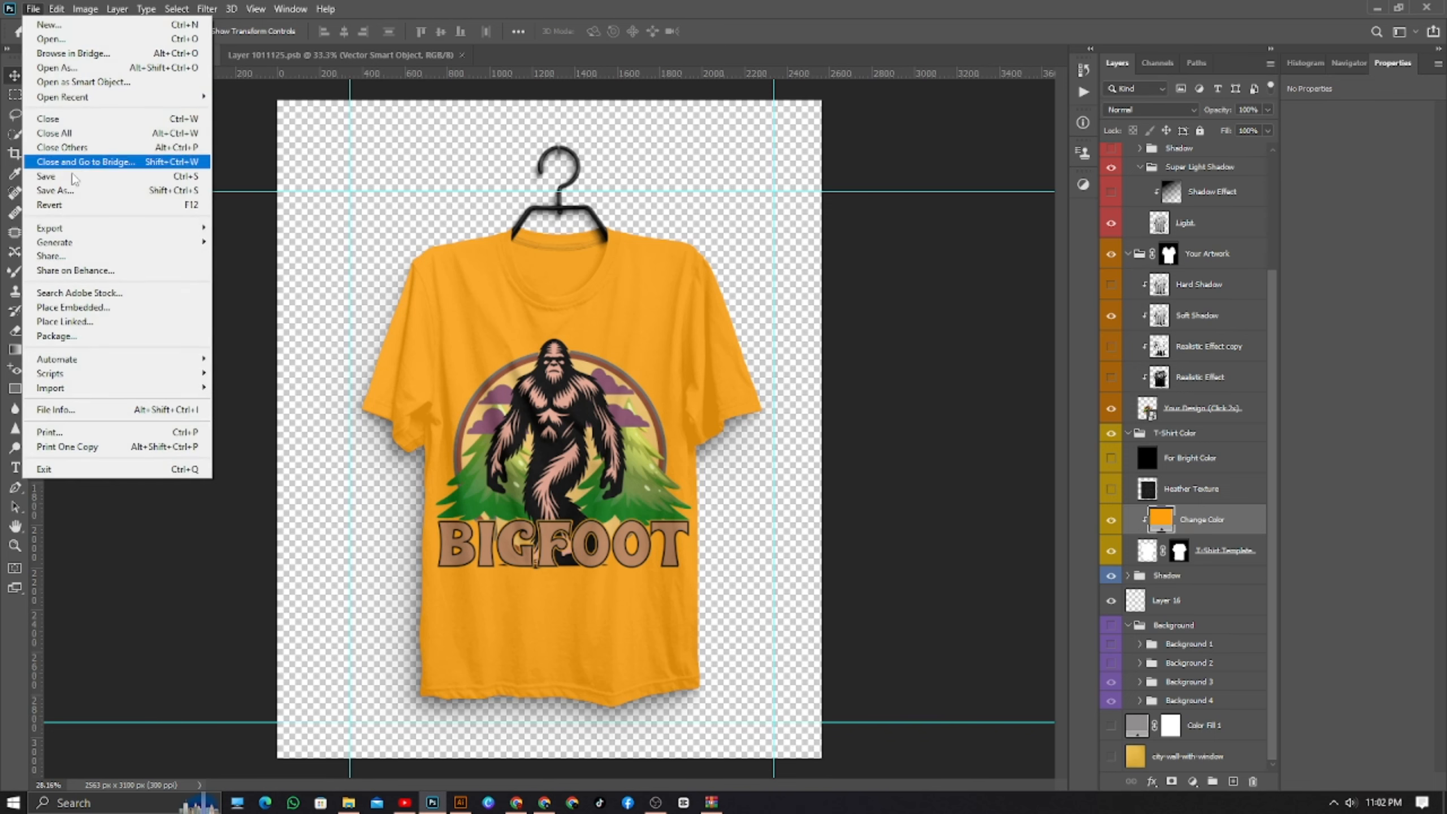
mouse_move(189, 228)
click(990, 285)
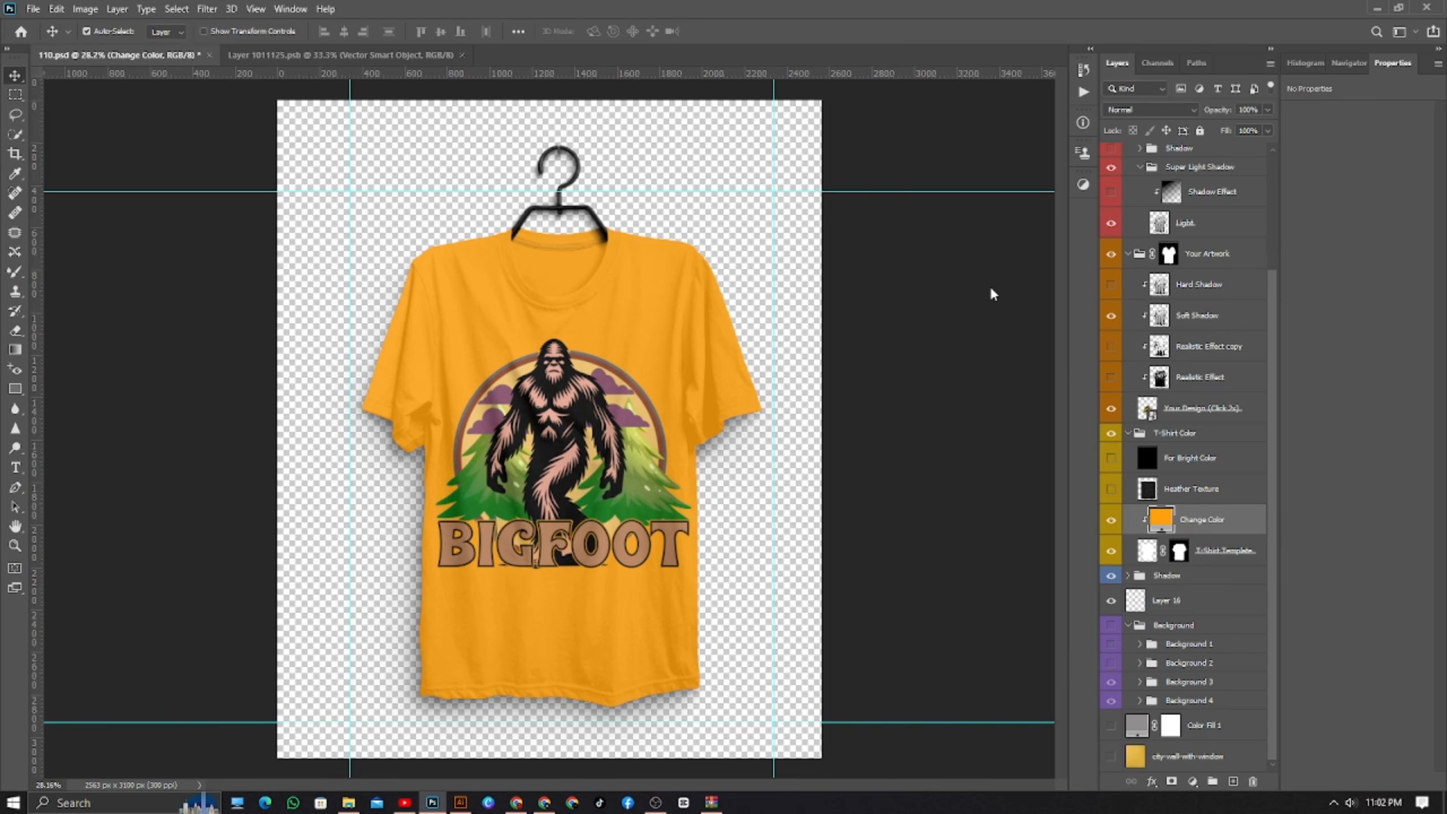